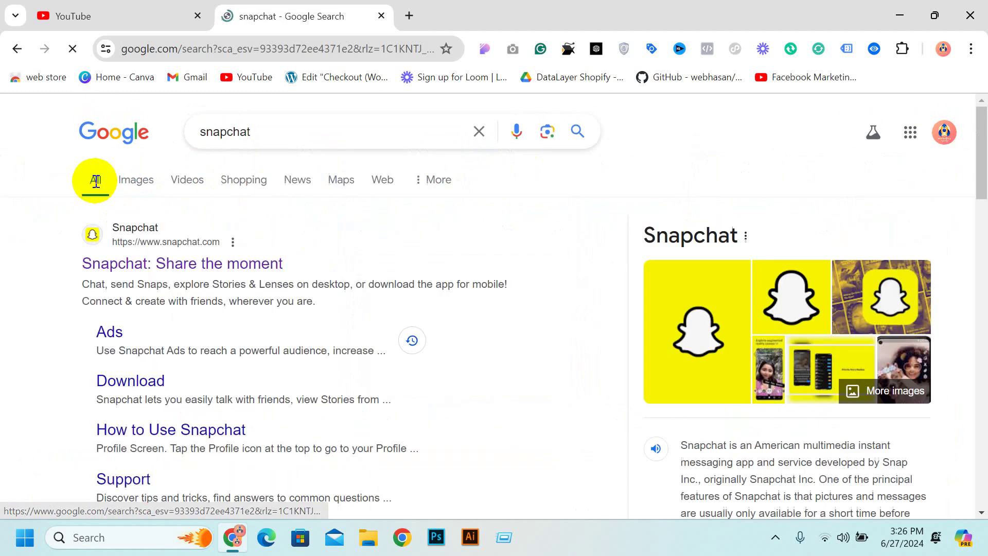
Search Google for 'snapchat business manager' so the official Business Manager site is listed first
{"action": "scroll", "coordinate": [88, 206], "scroll_direction": "down", "scroll_amount": 6}
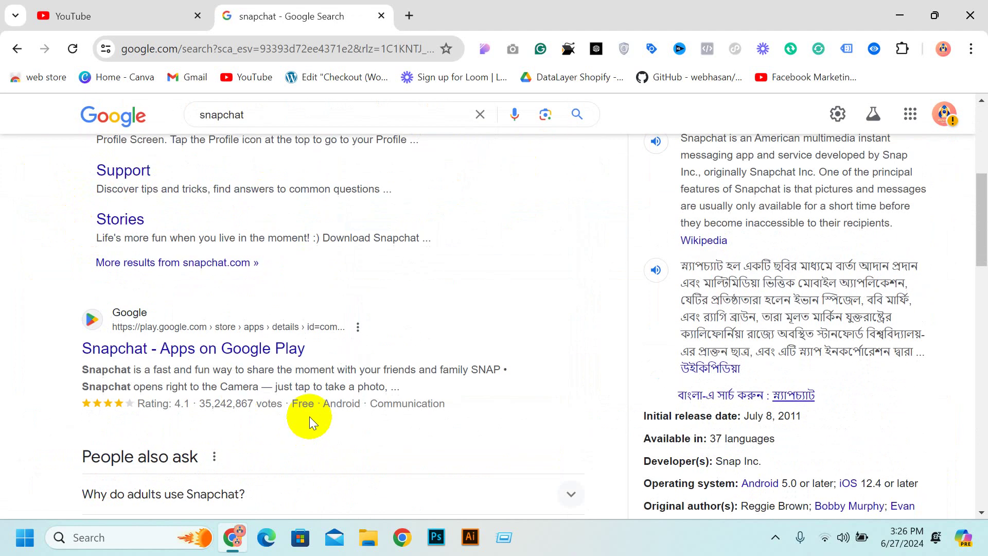
{"action": "scroll", "coordinate": [191, 241], "scroll_direction": "up", "scroll_amount": 5}
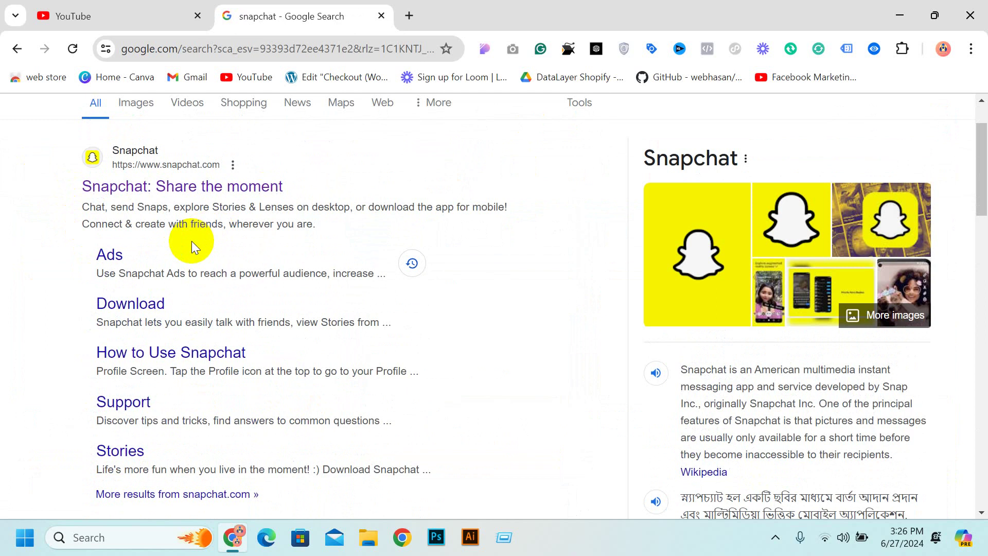
{"action": "scroll", "coordinate": [191, 241], "scroll_direction": "up", "scroll_amount": 2}
{"action": "left_click", "coordinate": [326, 134]}
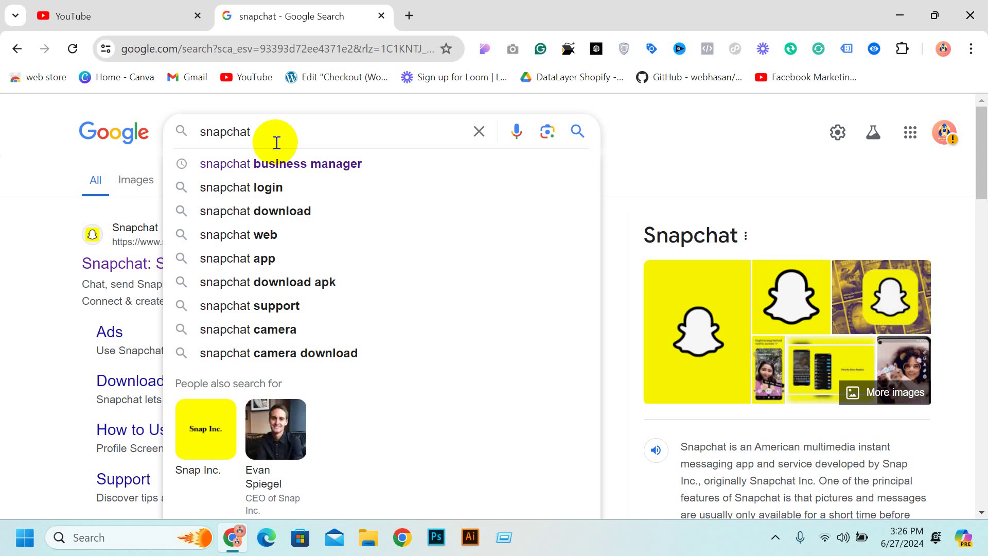
{"action": "right_click", "coordinate": [54, 238]}
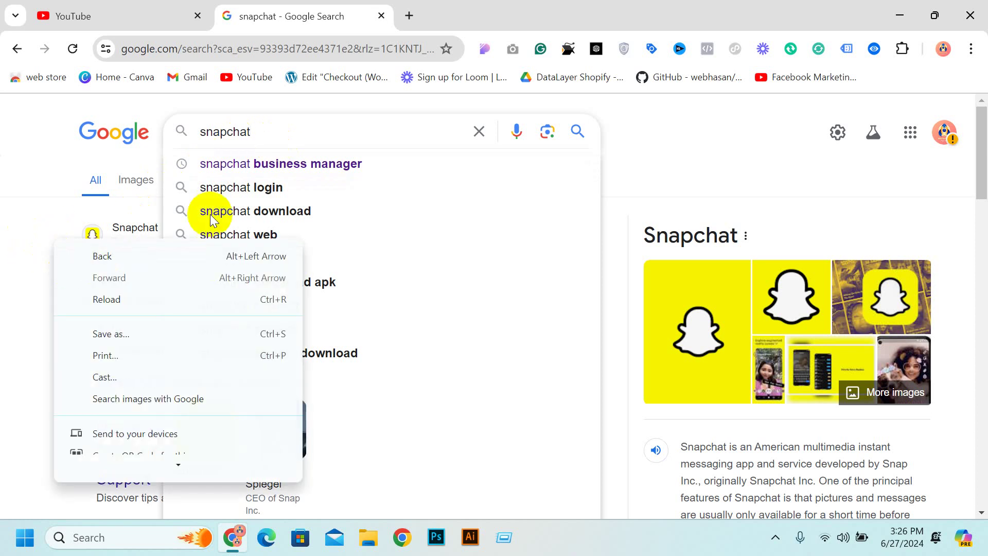
{"action": "left_click", "coordinate": [40, 182]}
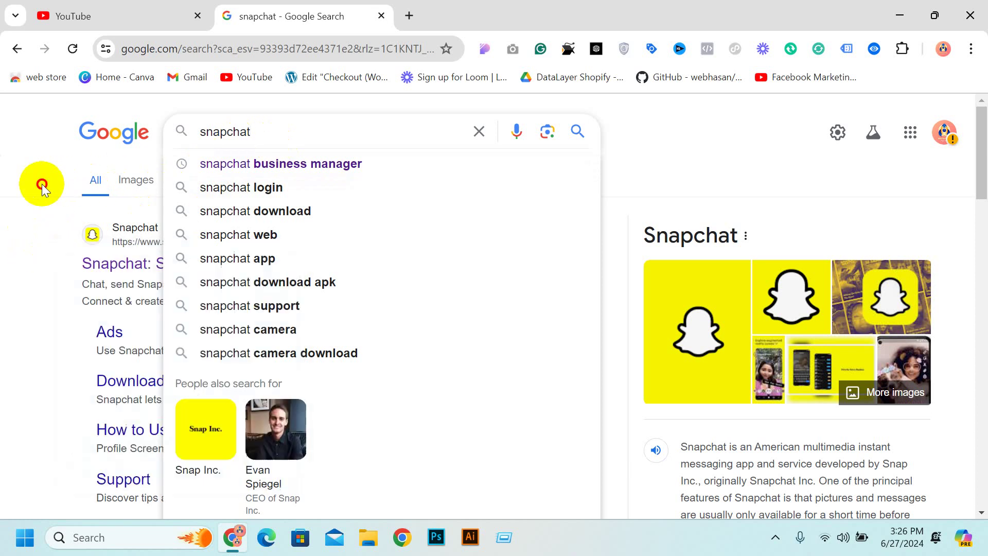
{"action": "left_click", "coordinate": [284, 118]}
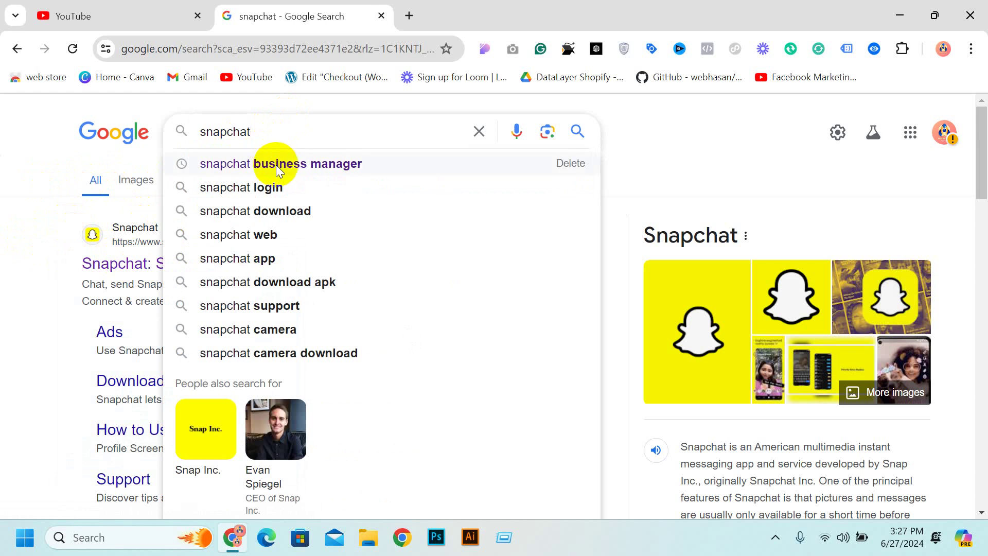
{"action": "left_click", "coordinate": [332, 172]}
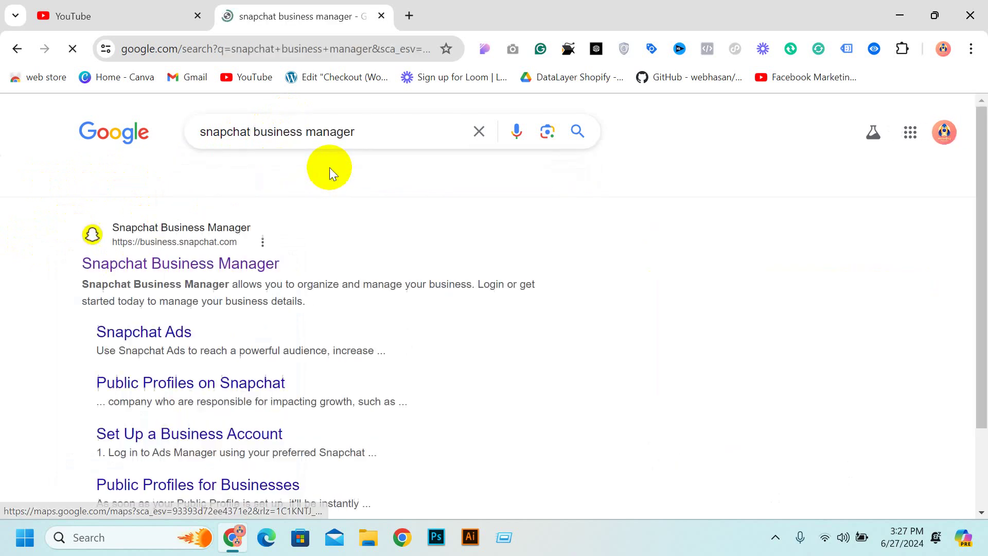
{"action": "scroll", "coordinate": [656, 152], "scroll_direction": "down", "scroll_amount": 5}
{"action": "scroll", "coordinate": [310, 230], "scroll_direction": "down", "scroll_amount": 4}
{"action": "scroll", "coordinate": [247, 223], "scroll_direction": "up", "scroll_amount": 9}
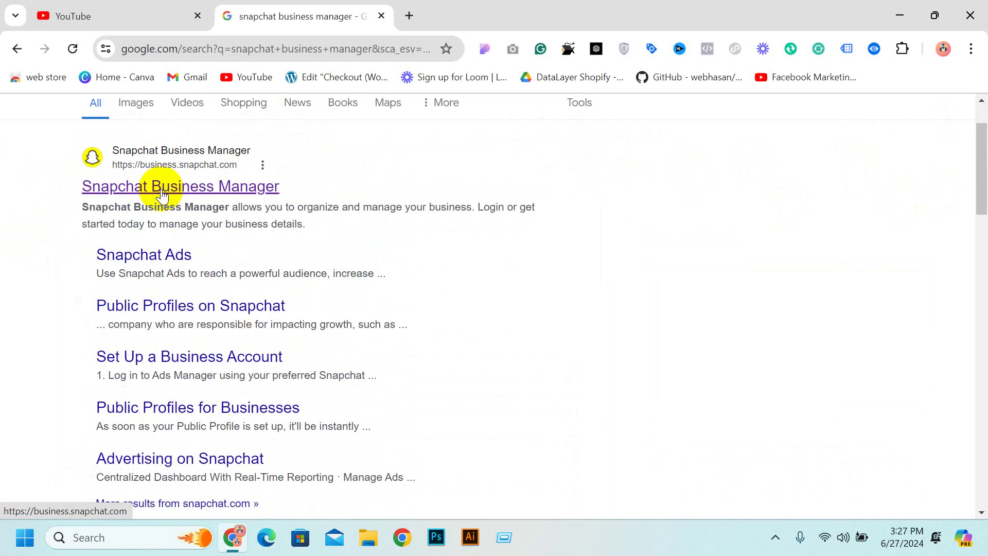
Open the Snapchat Business Manager result in a new tab and view its login page
{"action": "middle_click", "coordinate": [166, 191]}
{"action": "left_click", "coordinate": [441, 16]}
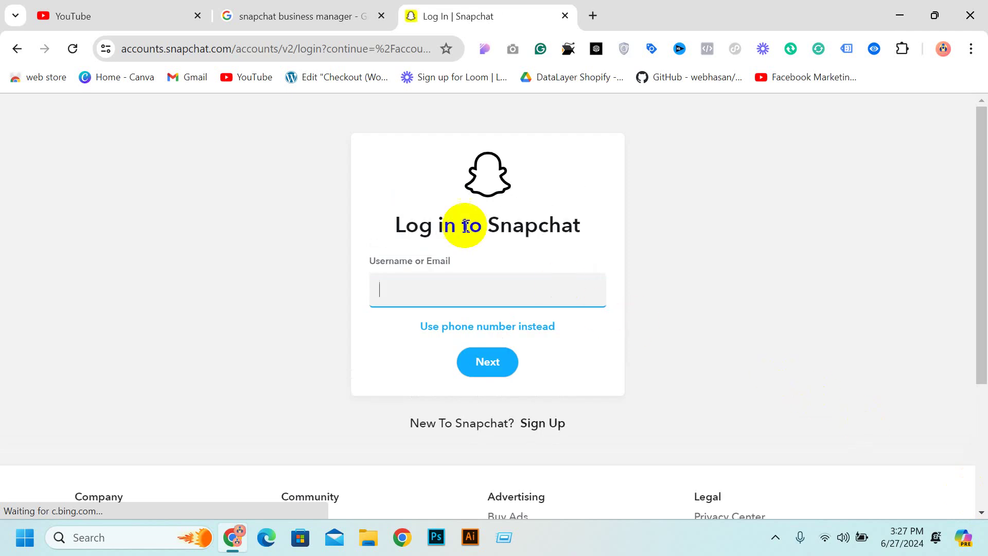
{"action": "left_click", "coordinate": [393, 291]}
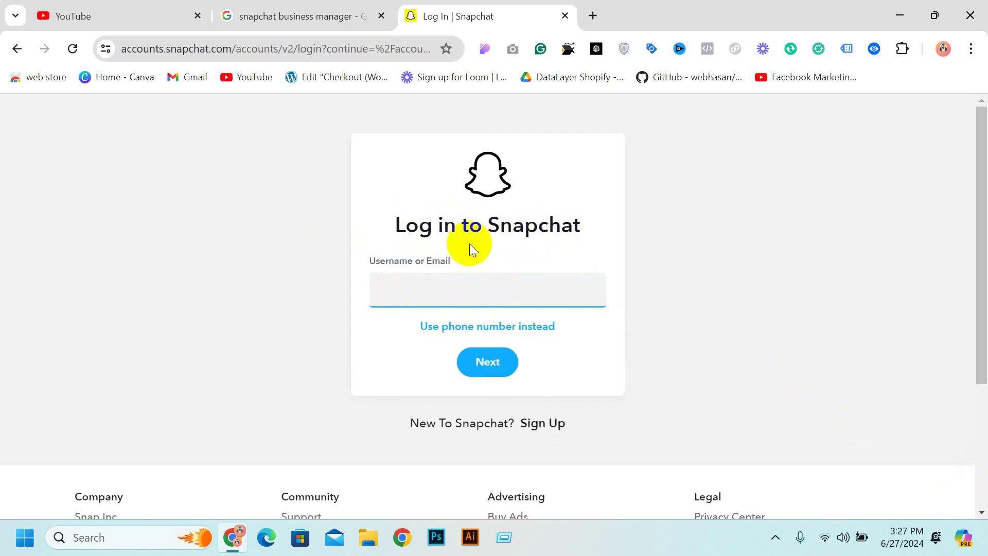
{"action": "left_click_drag", "start_coordinate": [391, 226], "coordinate": [569, 229]}
{"action": "left_click", "coordinate": [585, 230]}
Go from the login page to Snapchat's Sign Up form
{"action": "scroll", "coordinate": [573, 253], "scroll_direction": "down", "scroll_amount": 3}
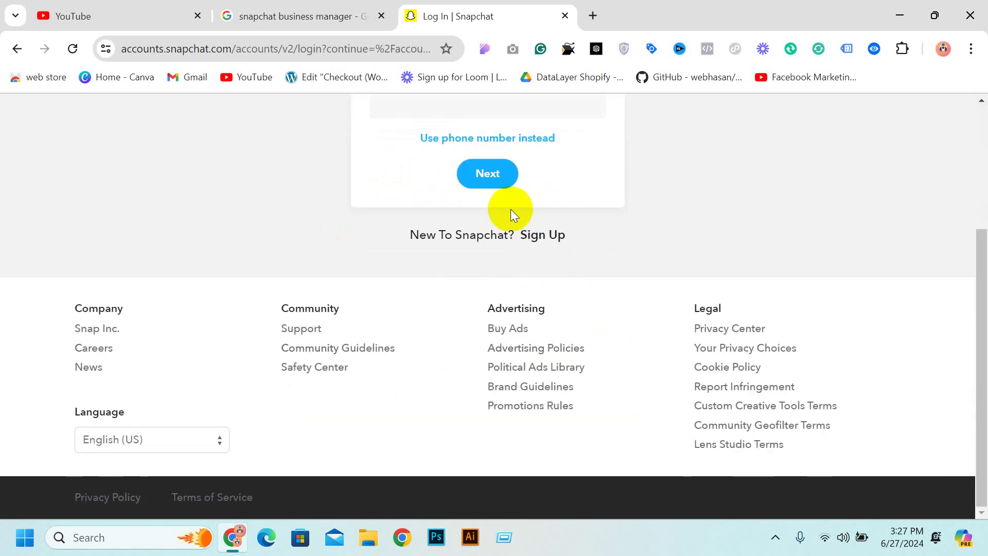
{"action": "scroll", "coordinate": [486, 173], "scroll_direction": "up", "scroll_amount": 2}
{"action": "scroll", "coordinate": [529, 232], "scroll_direction": "down", "scroll_amount": 2}
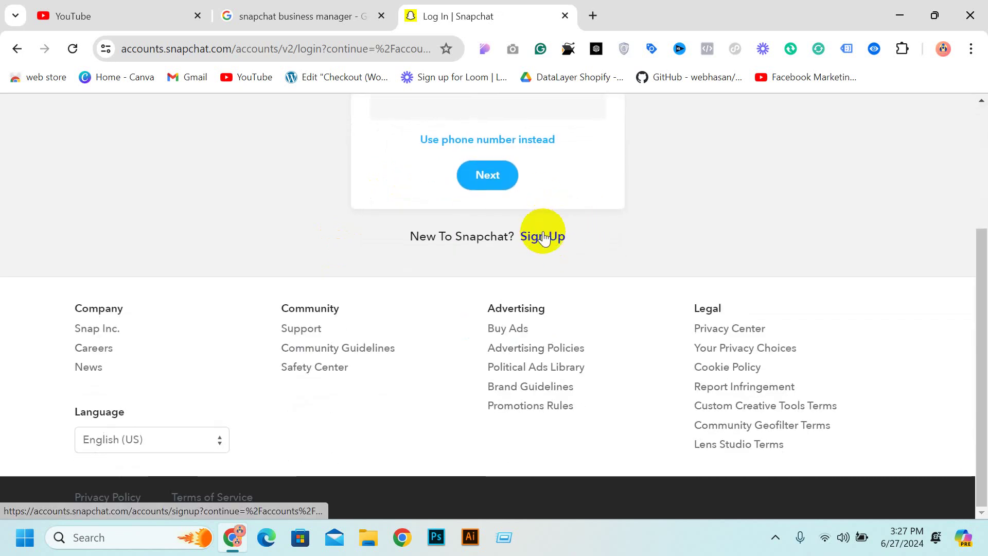
{"action": "left_click", "coordinate": [542, 241]}
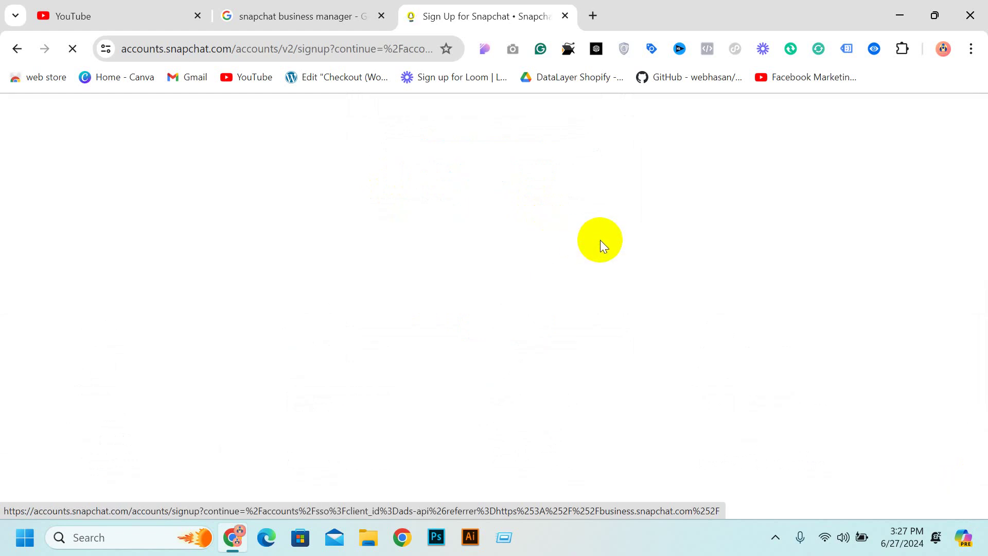
{"action": "scroll", "coordinate": [479, 265], "scroll_direction": "down", "scroll_amount": 1}
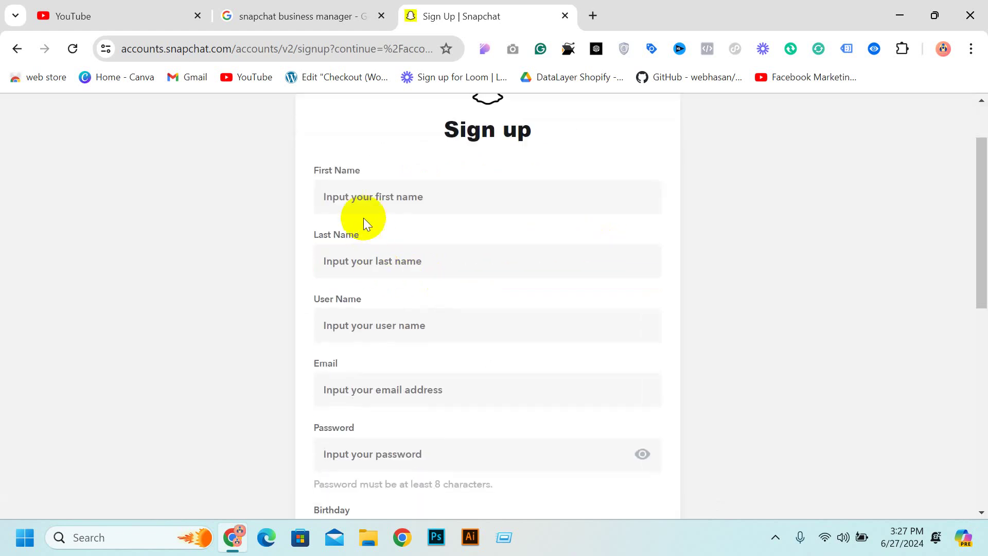
Open a blank browser tab for later, then return to the sign-up form's first-name field
{"action": "left_click", "coordinate": [354, 253]}
{"action": "left_click", "coordinate": [358, 343]}
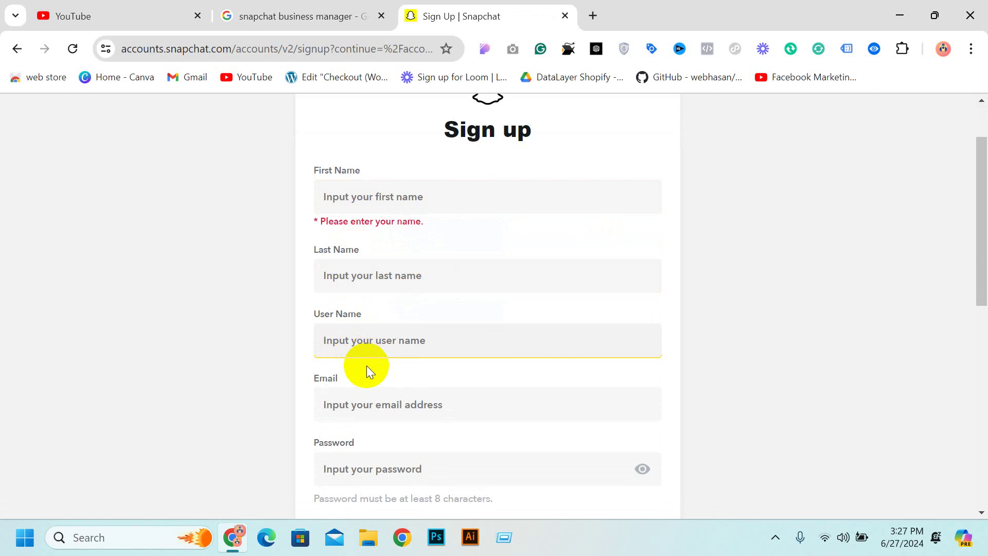
{"action": "scroll", "coordinate": [367, 356], "scroll_direction": "down", "scroll_amount": 1}
{"action": "left_click", "coordinate": [367, 332]}
{"action": "scroll", "coordinate": [375, 337], "scroll_direction": "down", "scroll_amount": 2}
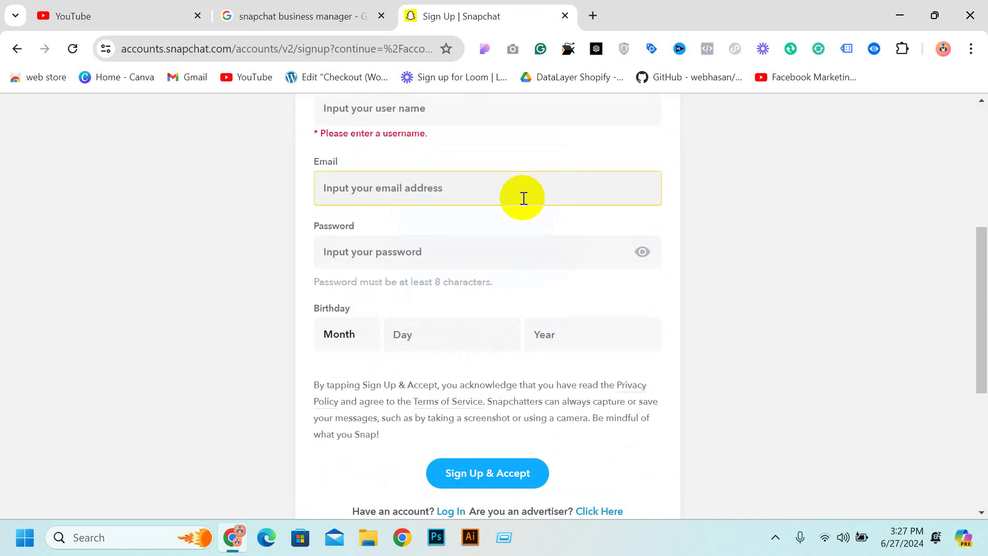
{"action": "scroll", "coordinate": [523, 175], "scroll_direction": "up", "scroll_amount": 5}
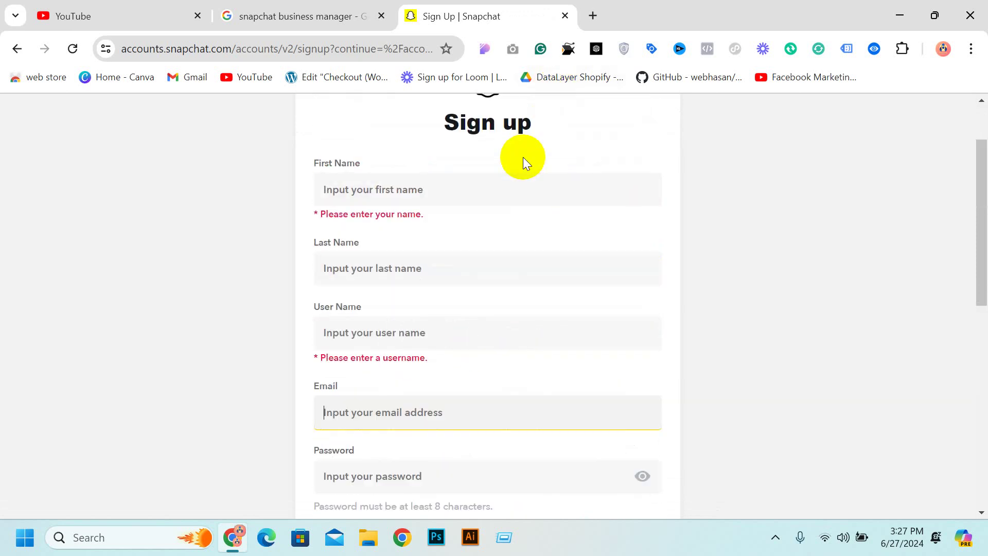
{"action": "left_click", "coordinate": [593, 16]}
{"action": "left_click", "coordinate": [497, 12]}
{"action": "left_click", "coordinate": [412, 261]}
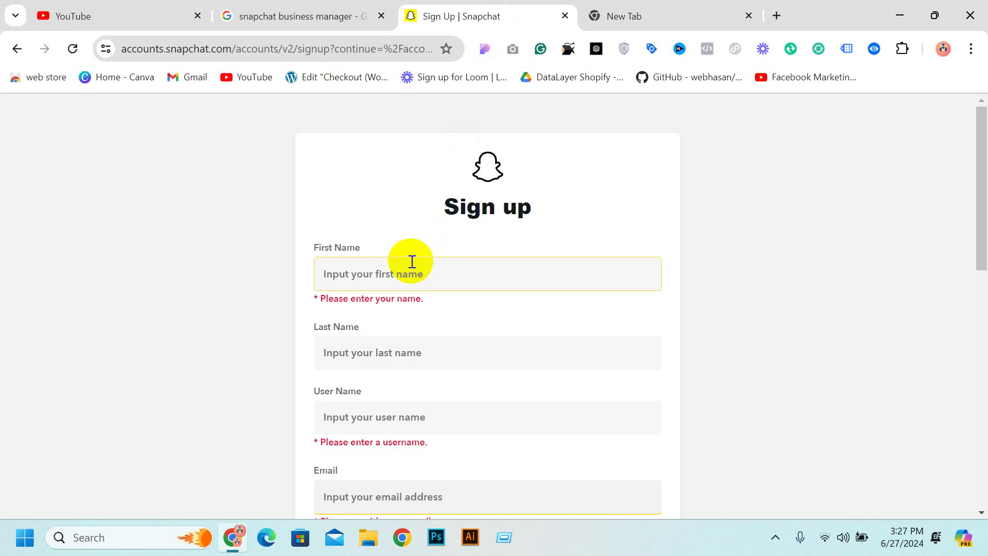
{"action": "left_click", "coordinate": [384, 274]}
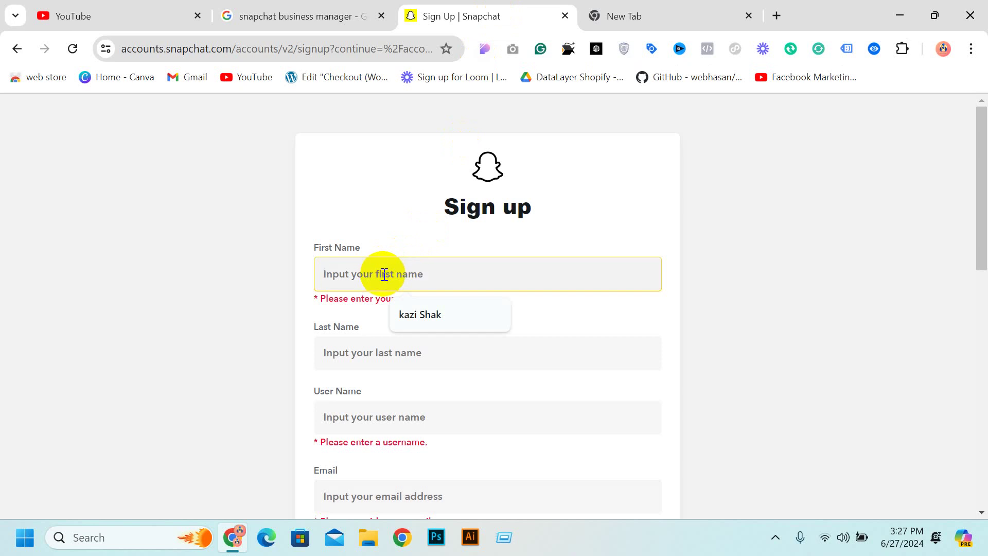
Enter the first name, last name and username on the sign-up form
{"action": "type", "text": "moon"}
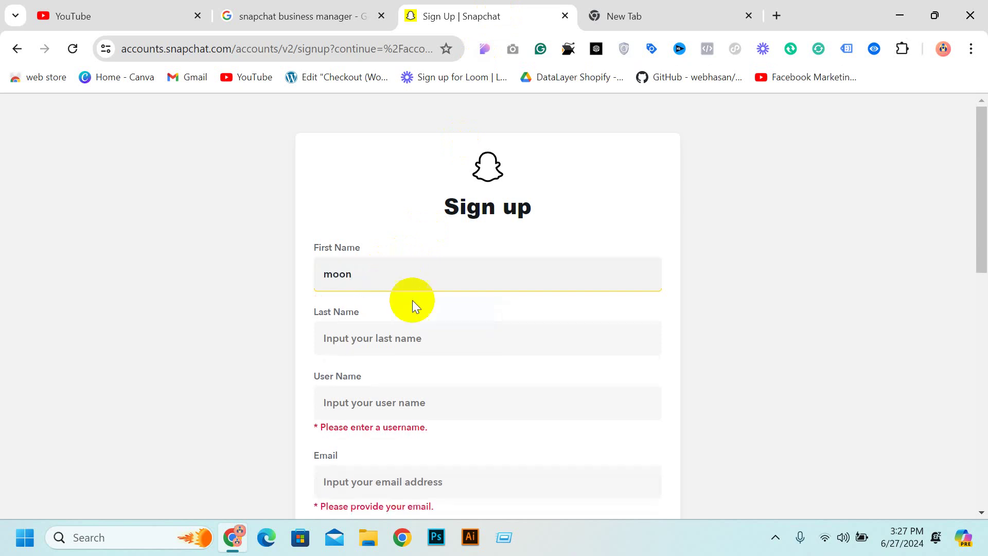
{"action": "left_click", "coordinate": [404, 333]}
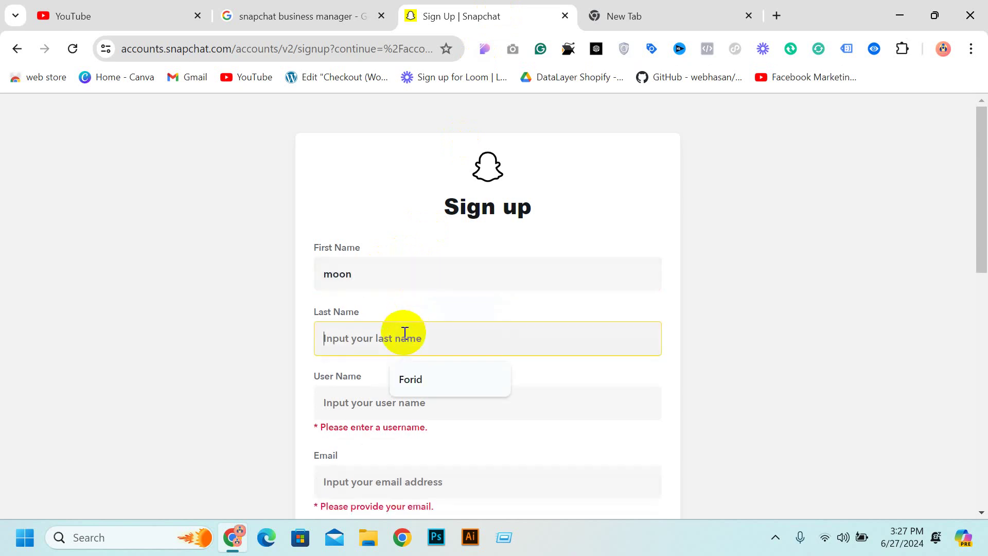
{"action": "type", "text": "it"}
{"action": "left_click", "coordinate": [384, 404]}
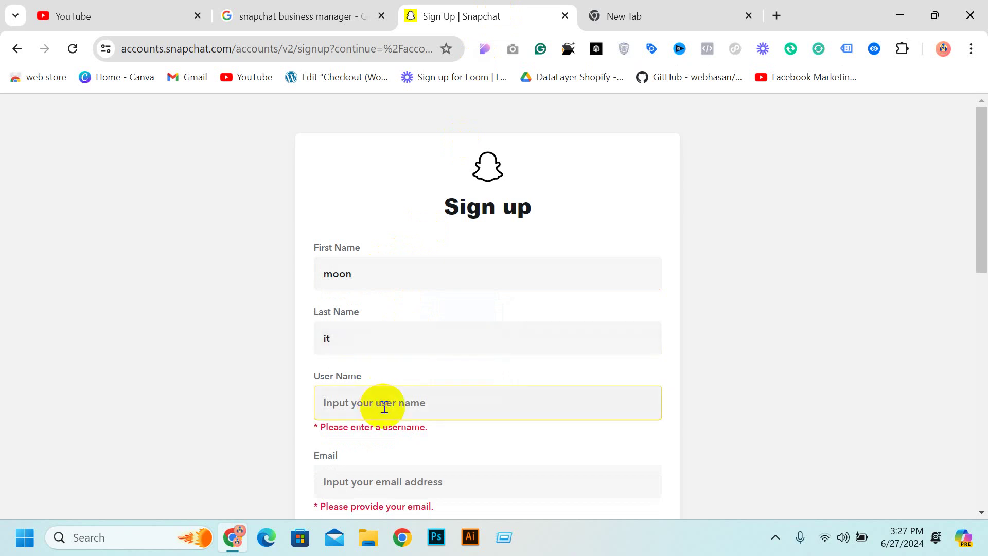
{"action": "type", "text": "moonitfeni"}
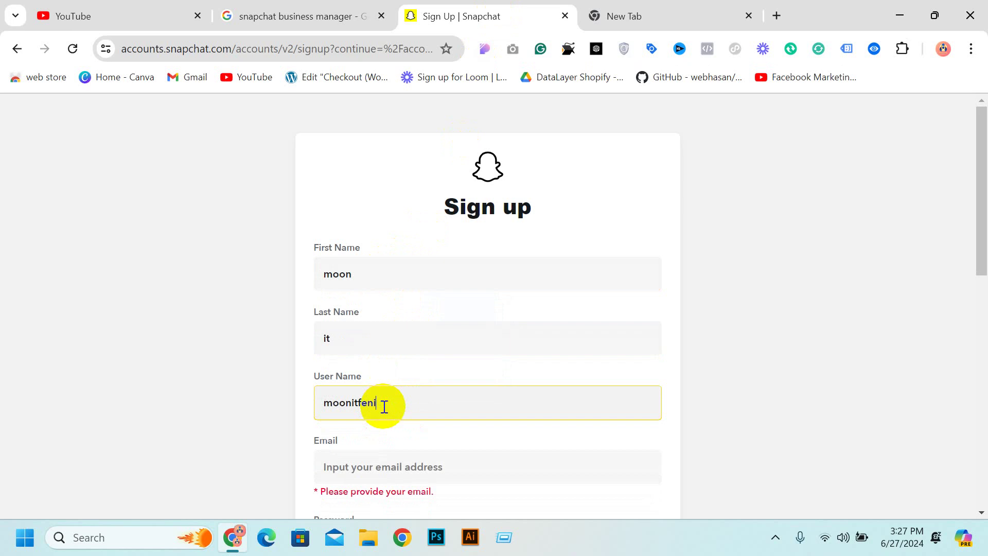
{"action": "scroll", "coordinate": [392, 397], "scroll_direction": "down", "scroll_amount": 5}
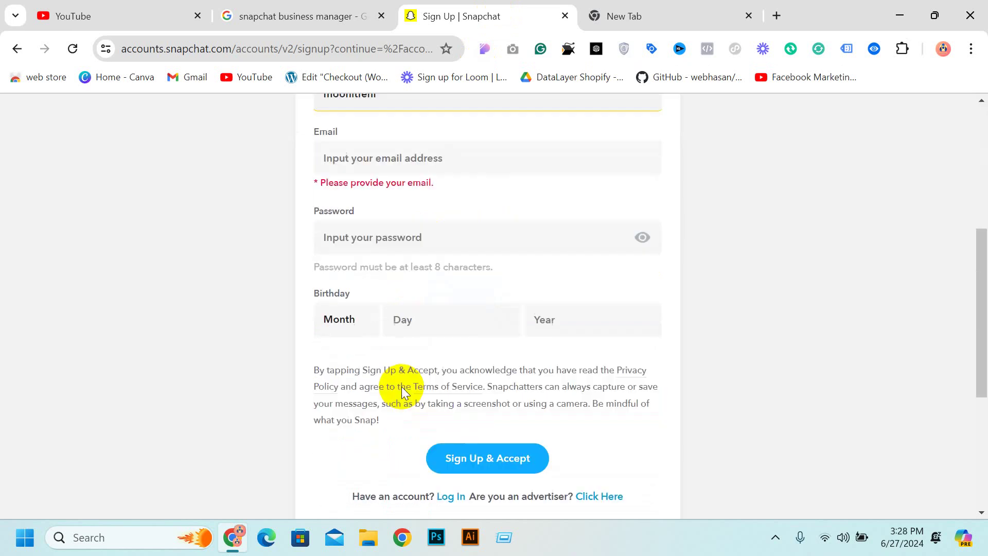
Copy the Google account's e-mail address from the profile panel and paste it into Email
{"action": "left_click", "coordinate": [363, 160]}
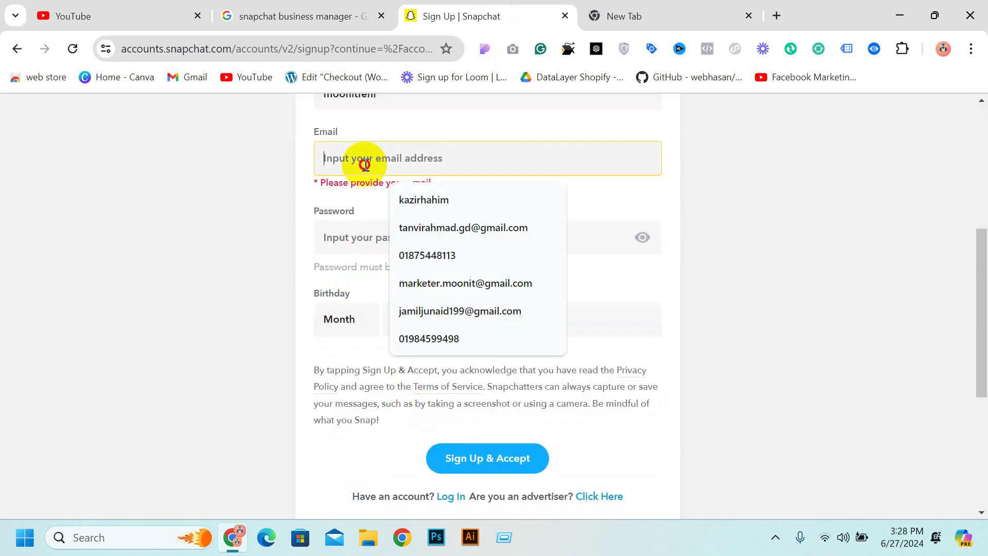
{"action": "left_click", "coordinate": [672, 12]}
{"action": "left_click", "coordinate": [950, 118]}
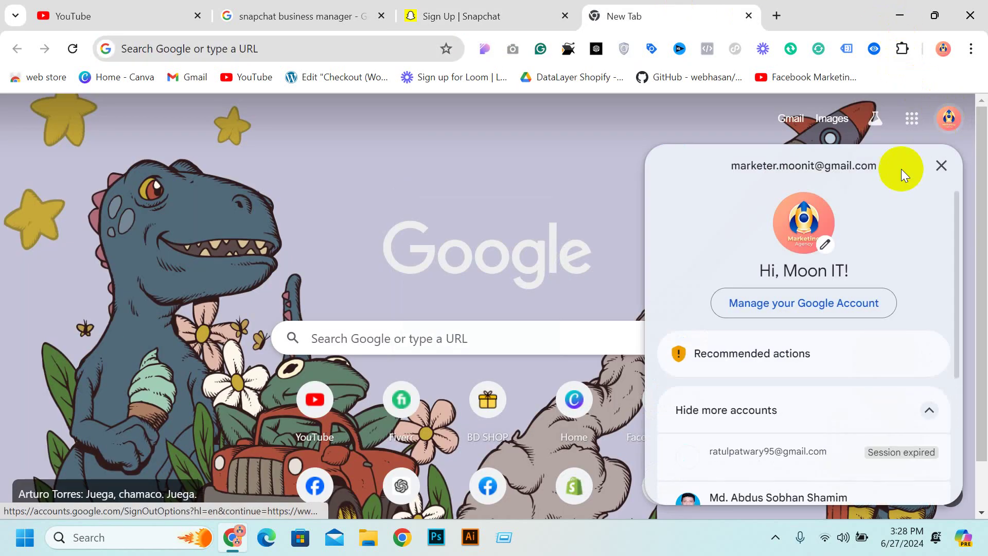
{"action": "triple_click", "coordinate": [838, 165]}
{"action": "right_click", "coordinate": [836, 168]}
{"action": "left_click", "coordinate": [679, 183]}
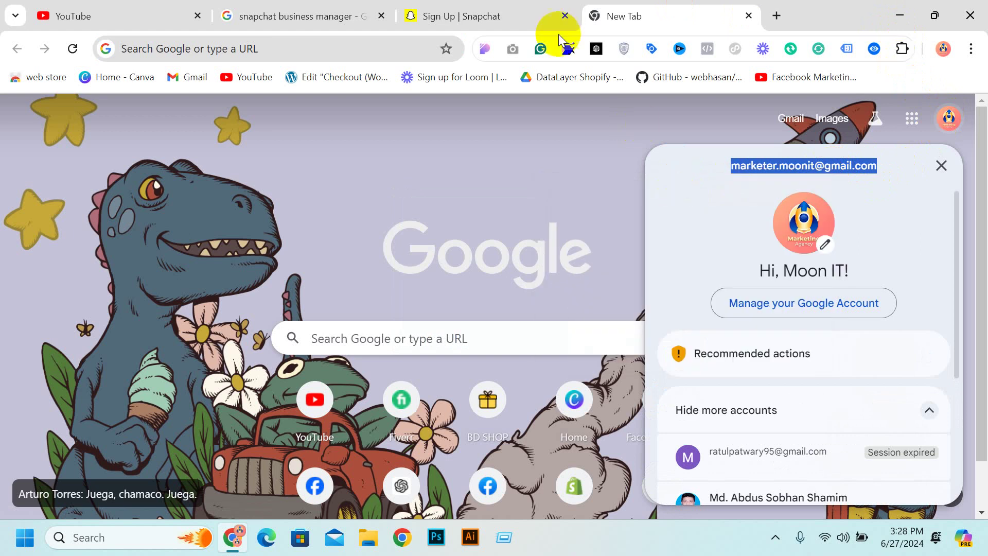
{"action": "left_click", "coordinate": [540, 16]}
{"action": "key", "text": "ctrl+v"}
{"action": "left_click", "coordinate": [397, 224]}
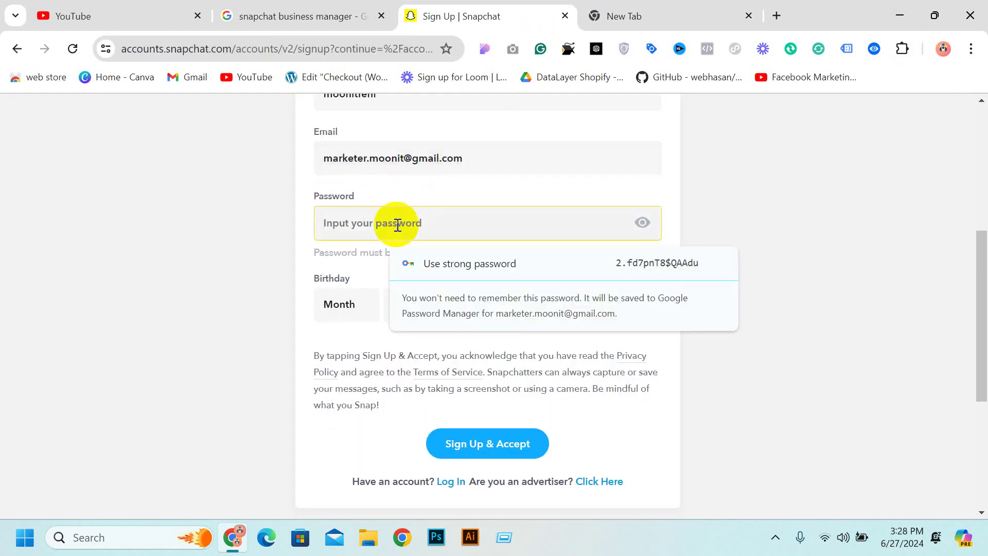
Enter a password and set the birthday to March 5, 2000
{"action": "type", "text": "•••••"}
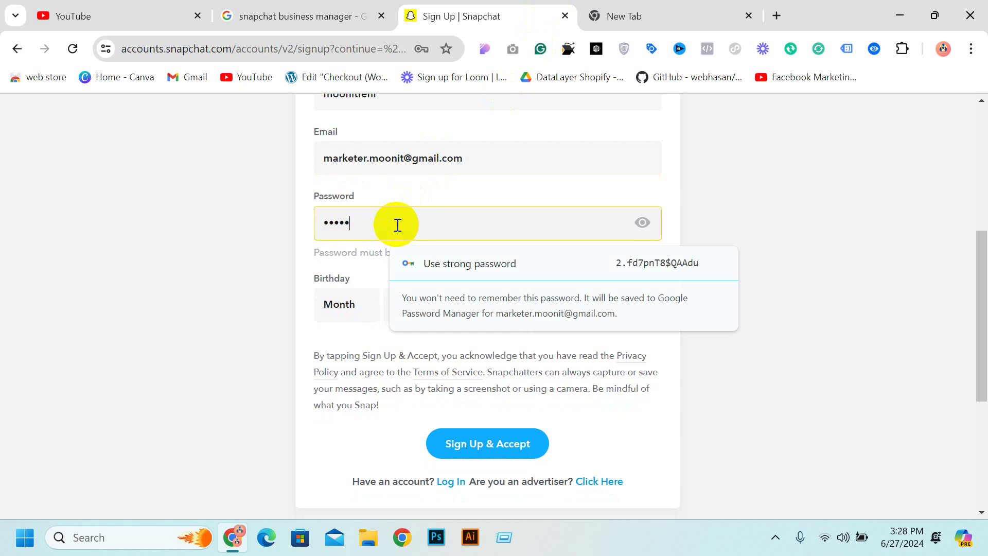
{"action": "type", "text": "••"}
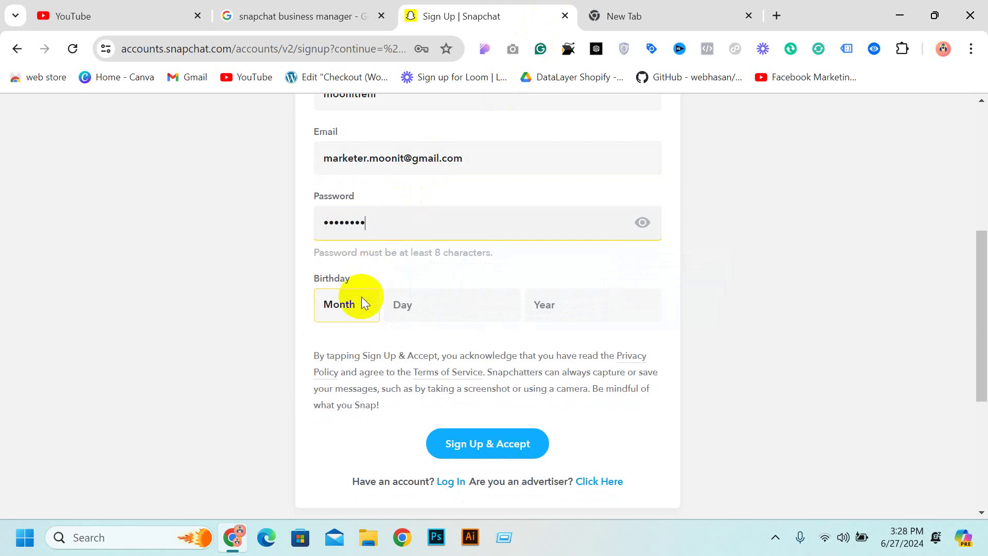
{"action": "left_click", "coordinate": [362, 304]}
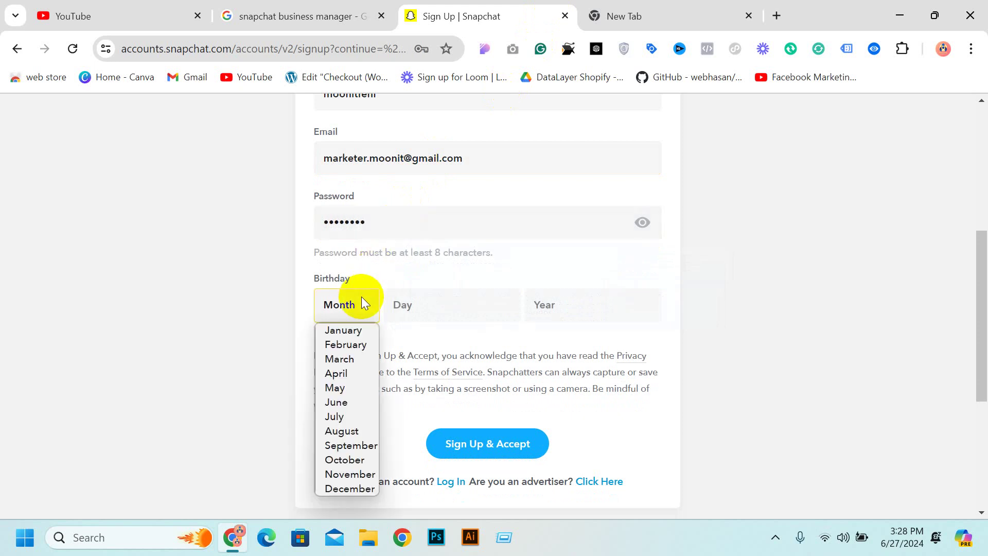
{"action": "left_click", "coordinate": [350, 360]}
{"action": "left_click", "coordinate": [416, 312]}
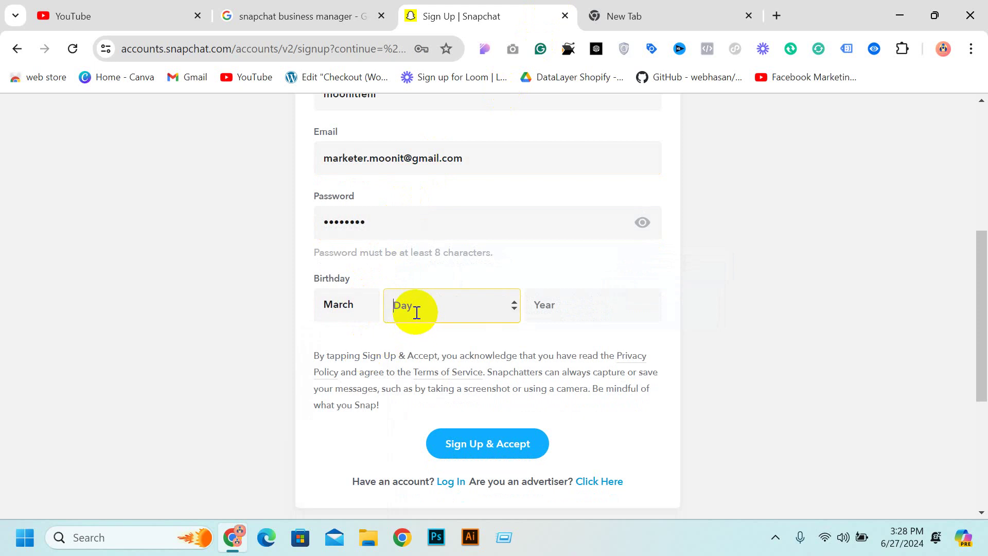
{"action": "left_click", "coordinate": [614, 307]}
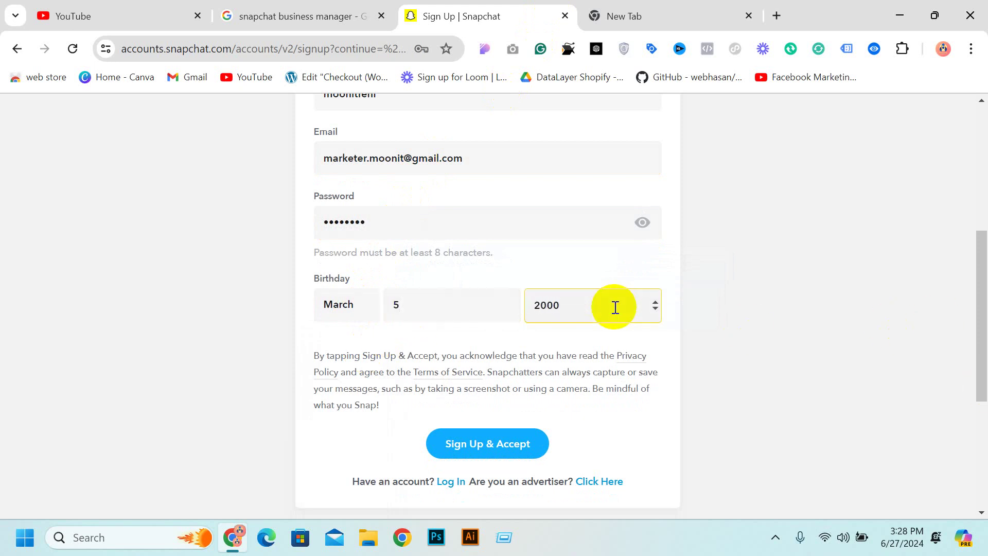
{"action": "left_click", "coordinate": [240, 315]}
Submit the sign-up form with Sign Up & Accept
{"action": "scroll", "coordinate": [239, 315], "scroll_direction": "up", "scroll_amount": 6}
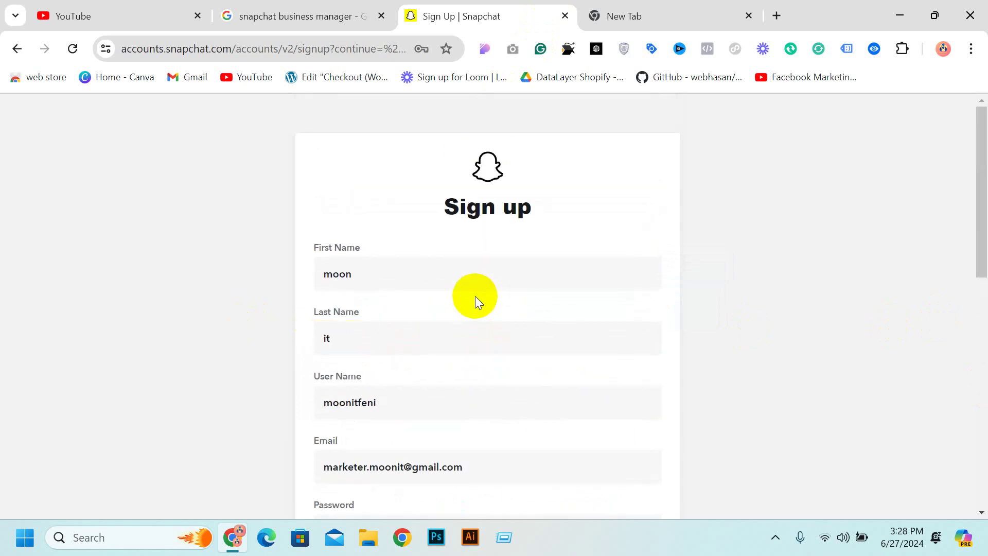
{"action": "scroll", "coordinate": [475, 296], "scroll_direction": "down", "scroll_amount": 10}
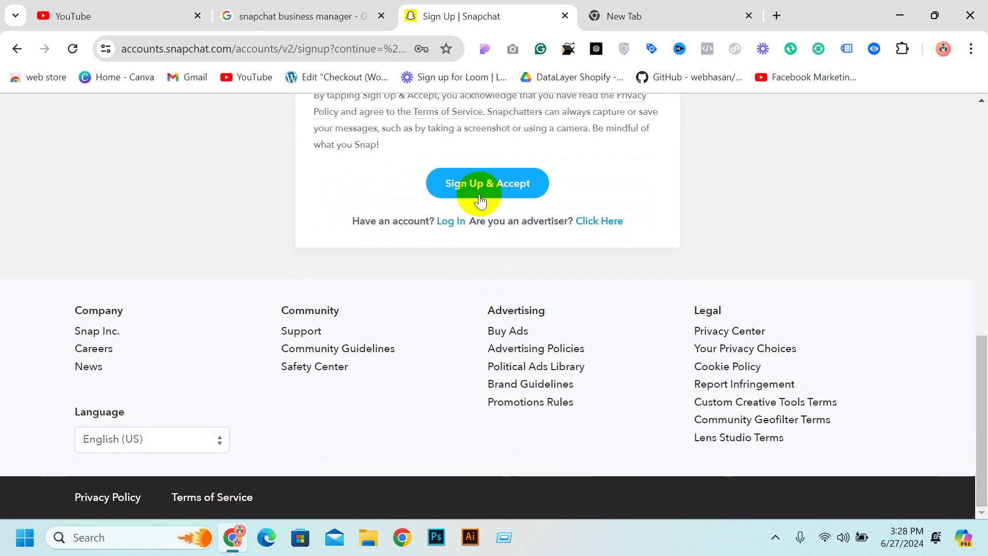
{"action": "scroll", "coordinate": [480, 201], "scroll_direction": "up", "scroll_amount": 5}
{"action": "scroll", "coordinate": [483, 194], "scroll_direction": "down", "scroll_amount": 5}
{"action": "left_click", "coordinate": [487, 192]}
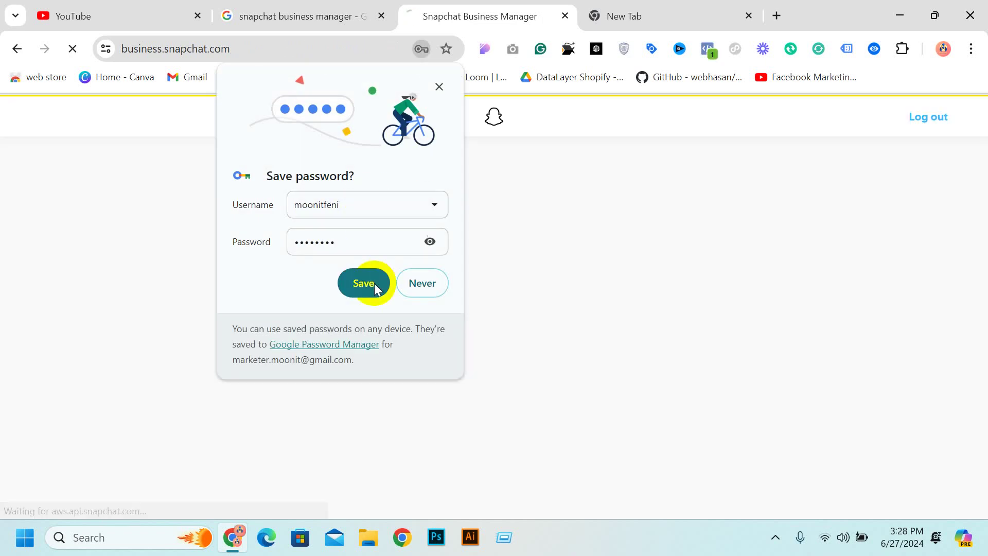
Save the new login in Chrome and enter 'moon it' as the business name
{"action": "left_click", "coordinate": [375, 283]}
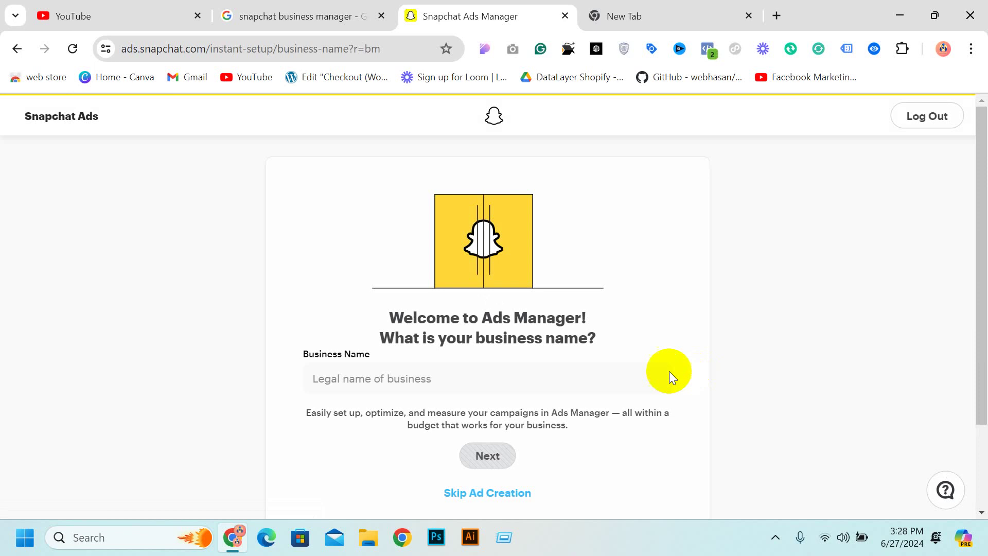
{"action": "scroll", "coordinate": [487, 363], "scroll_direction": "down", "scroll_amount": 2}
{"action": "left_click", "coordinate": [399, 278]}
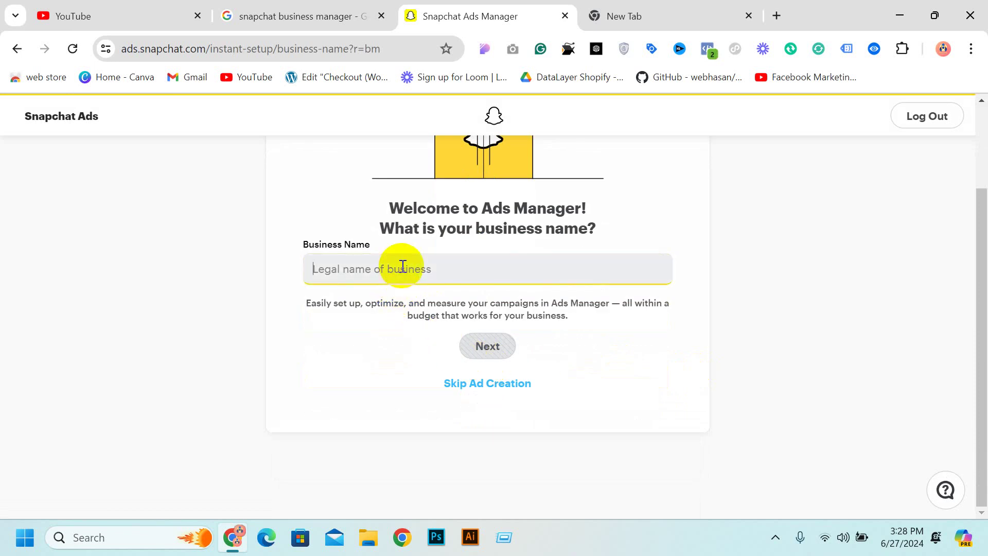
{"action": "type", "text": "moon it"}
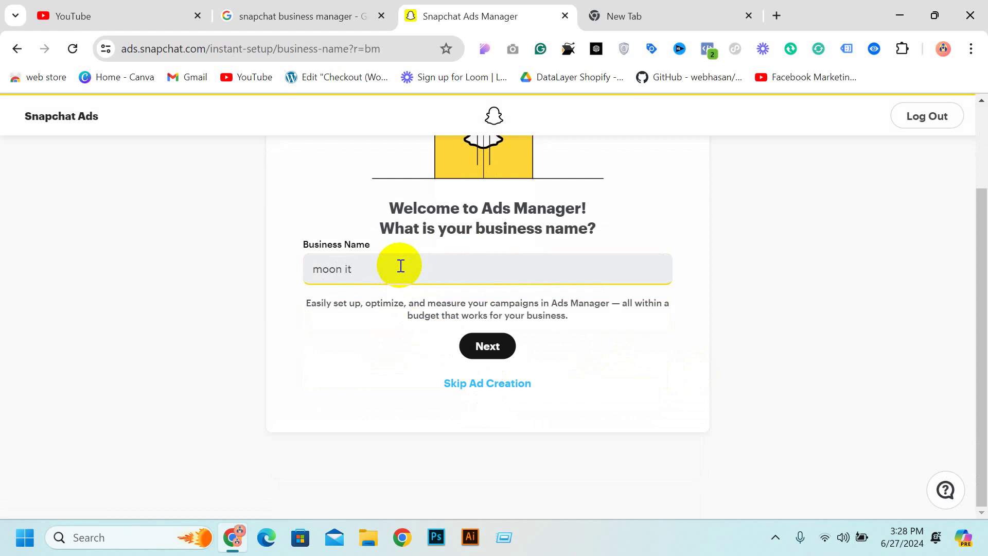
{"action": "scroll", "coordinate": [401, 265], "scroll_direction": "up", "scroll_amount": 2}
{"action": "scroll", "coordinate": [403, 322], "scroll_direction": "down", "scroll_amount": 1}
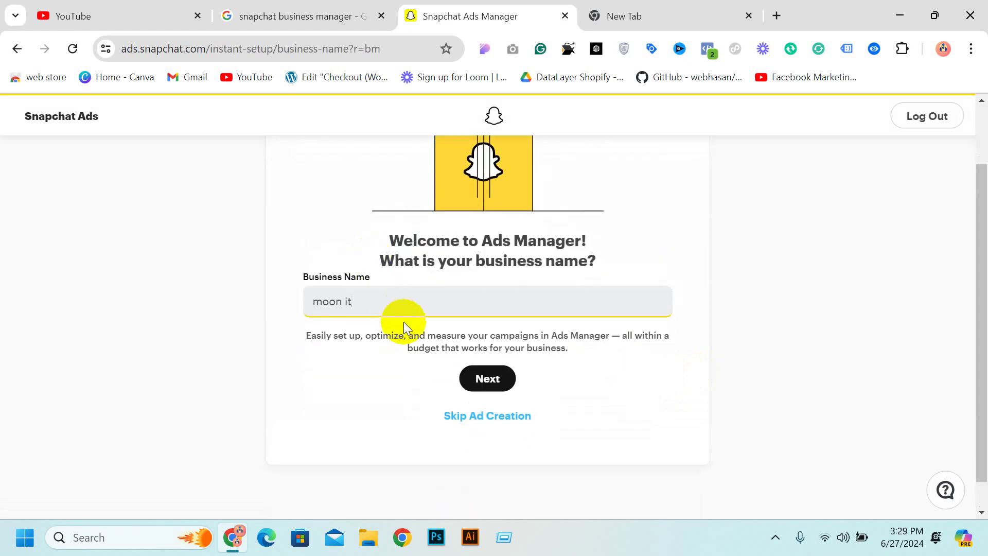
{"action": "left_click", "coordinate": [318, 305]}
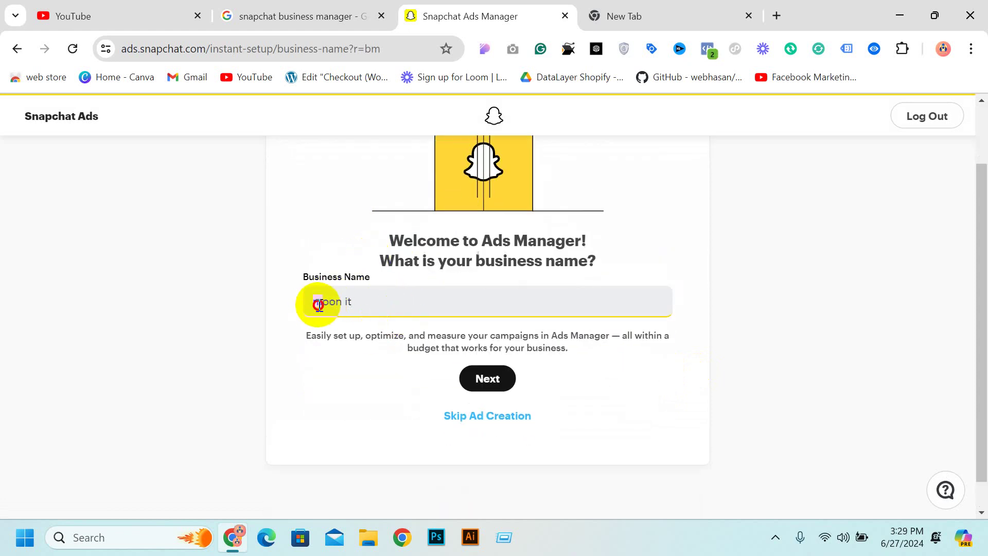
Capitalize the business name to 'Moon it' and continue to business details
{"action": "type", "text": "M"}
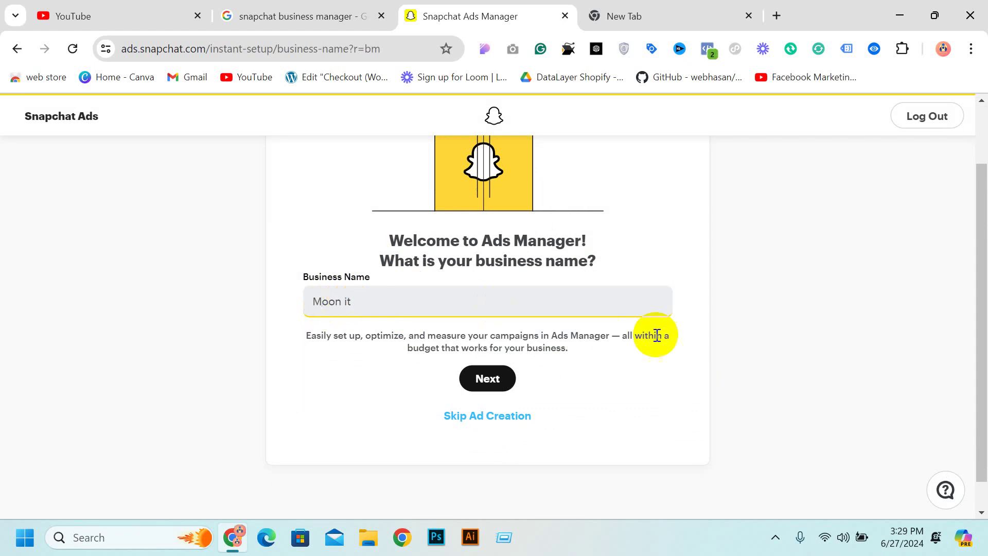
{"action": "left_click", "coordinate": [486, 380]}
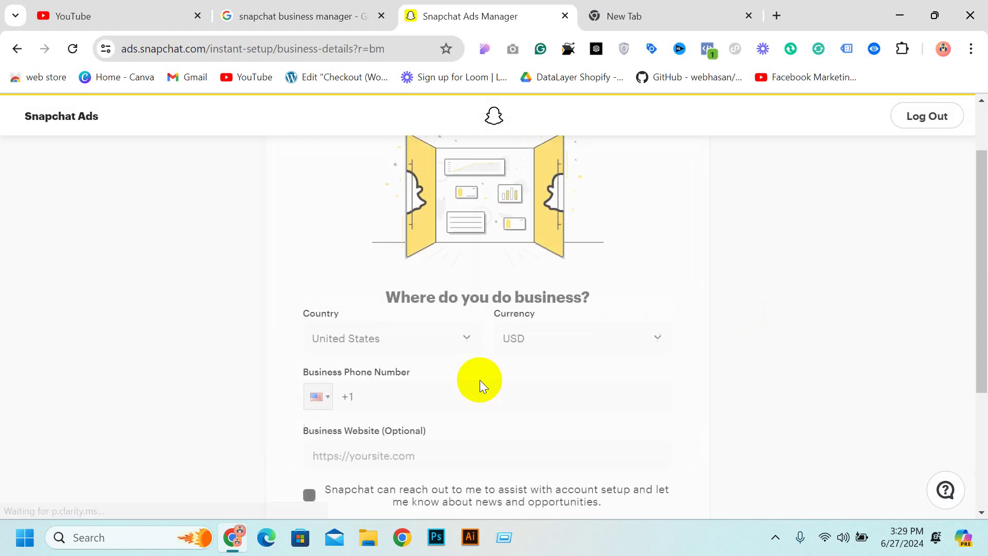
{"action": "scroll", "coordinate": [480, 380], "scroll_direction": "down", "scroll_amount": 1}
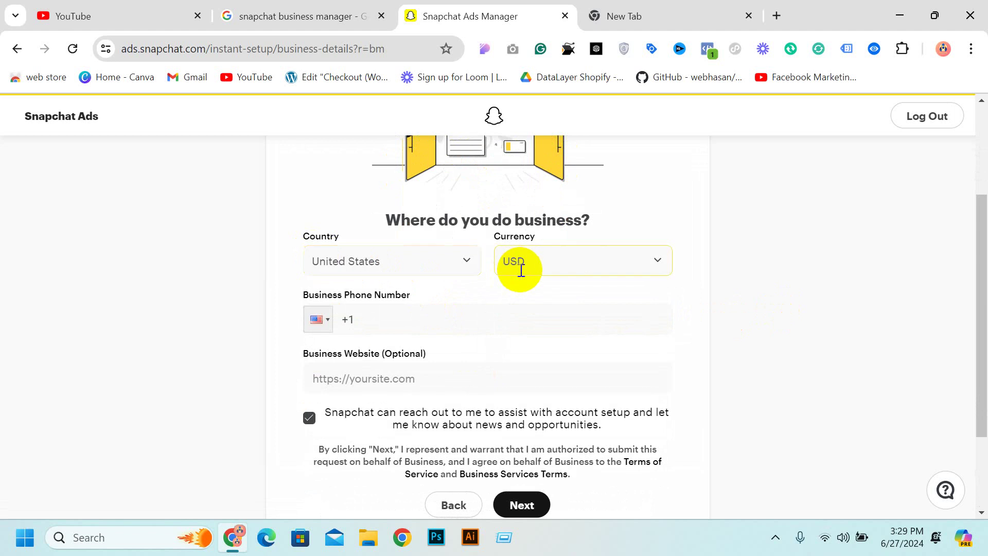
Keep United States as the country with USD currency and focus the business phone field
{"action": "left_click", "coordinate": [409, 268]}
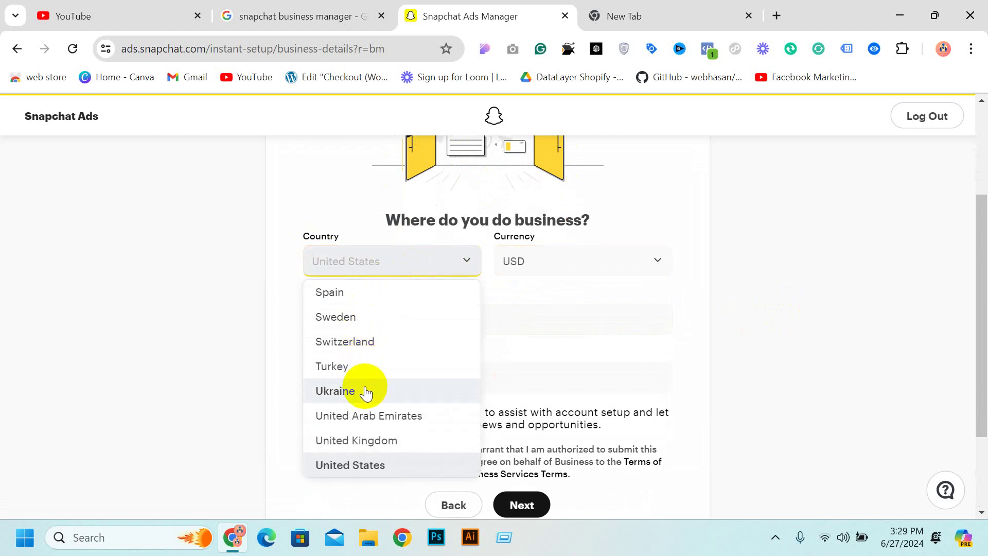
{"action": "scroll", "coordinate": [364, 391], "scroll_direction": "down", "scroll_amount": 1}
{"action": "scroll", "coordinate": [388, 423], "scroll_direction": "down", "scroll_amount": 2}
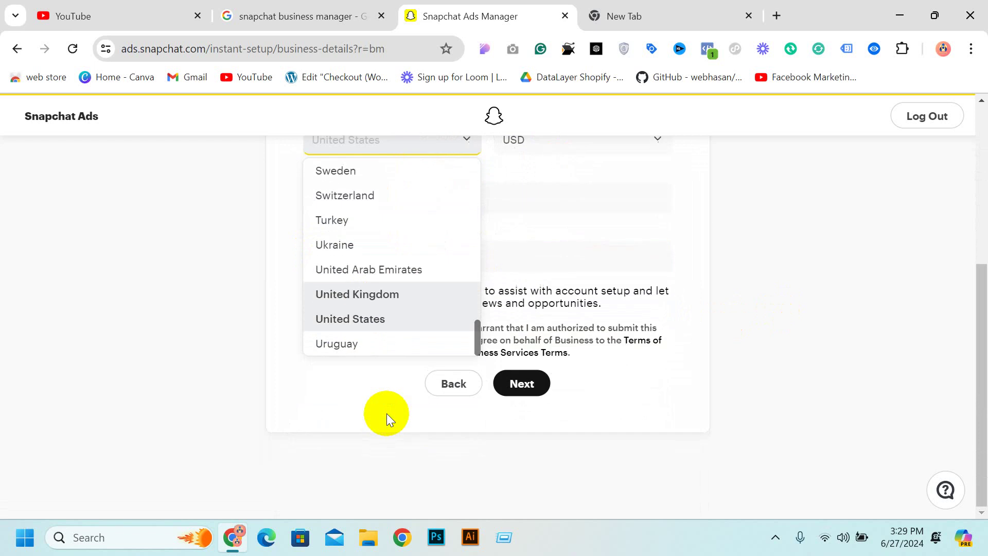
{"action": "scroll", "coordinate": [330, 320], "scroll_direction": "up", "scroll_amount": 3}
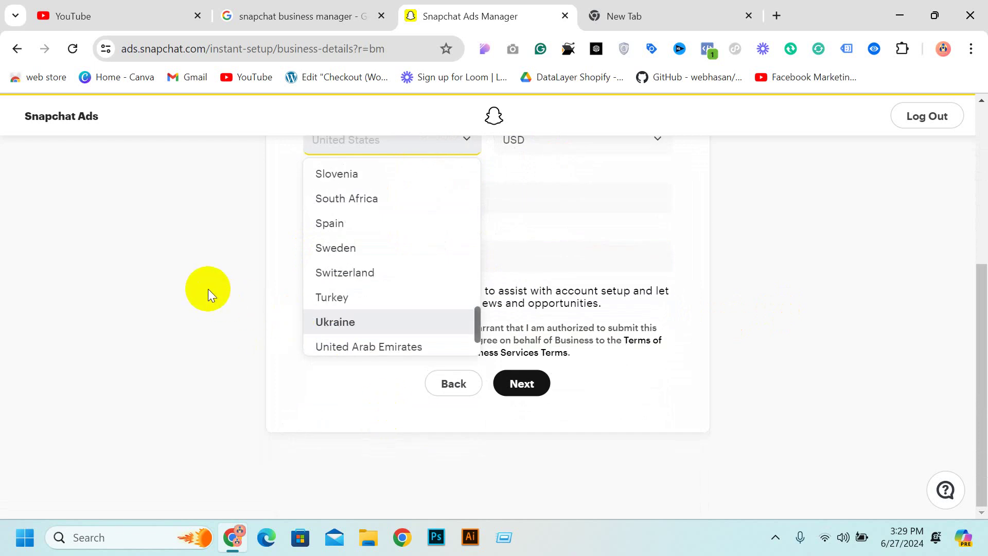
{"action": "left_click", "coordinate": [158, 290]}
{"action": "scroll", "coordinate": [413, 282], "scroll_direction": "up", "scroll_amount": 3}
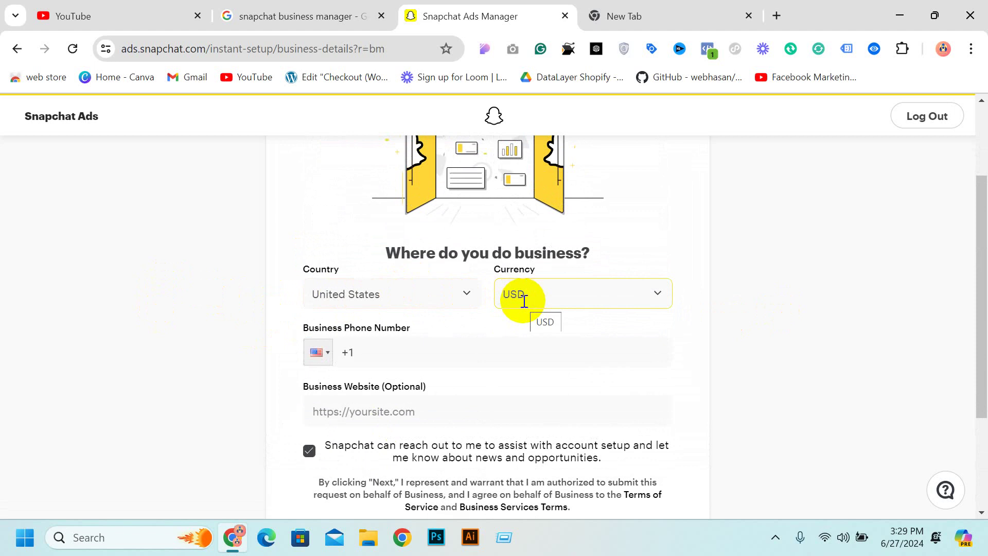
{"action": "scroll", "coordinate": [432, 307], "scroll_direction": "down", "scroll_amount": 2}
{"action": "left_click", "coordinate": [378, 285]}
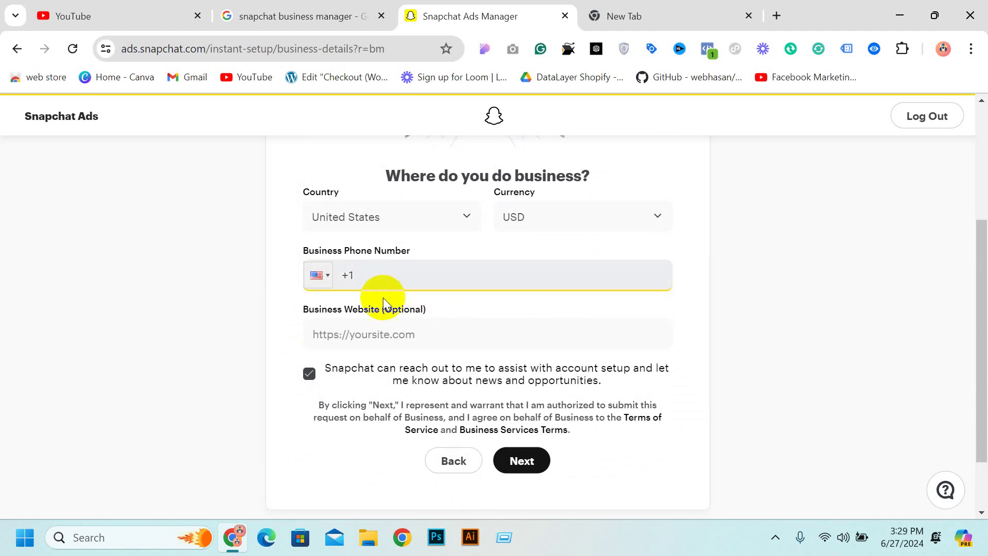
{"action": "left_click", "coordinate": [620, 17]}
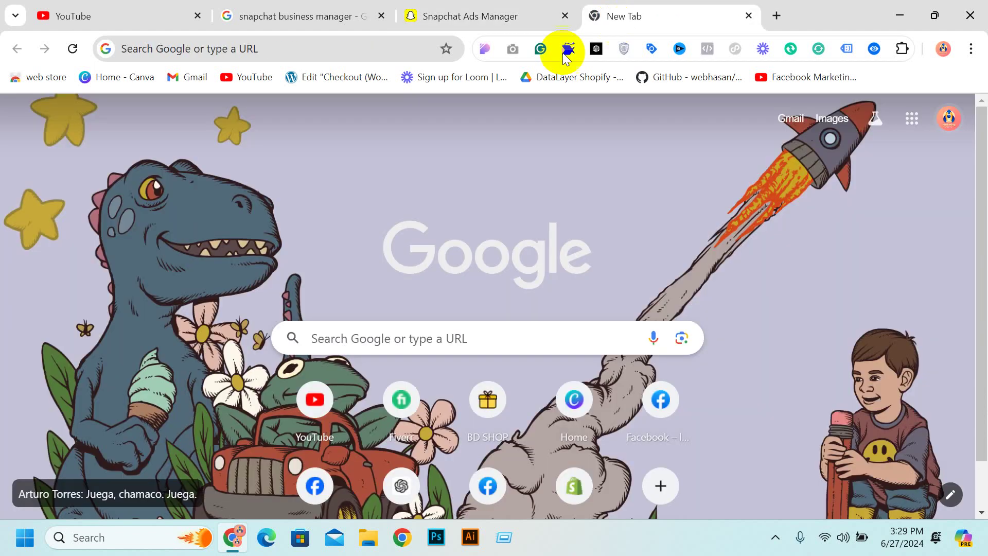
Search Google for 'USA FAKE PHONE NUMBER' and skim the results
{"action": "left_click", "coordinate": [267, 48]}
{"action": "type", "text": "U"}
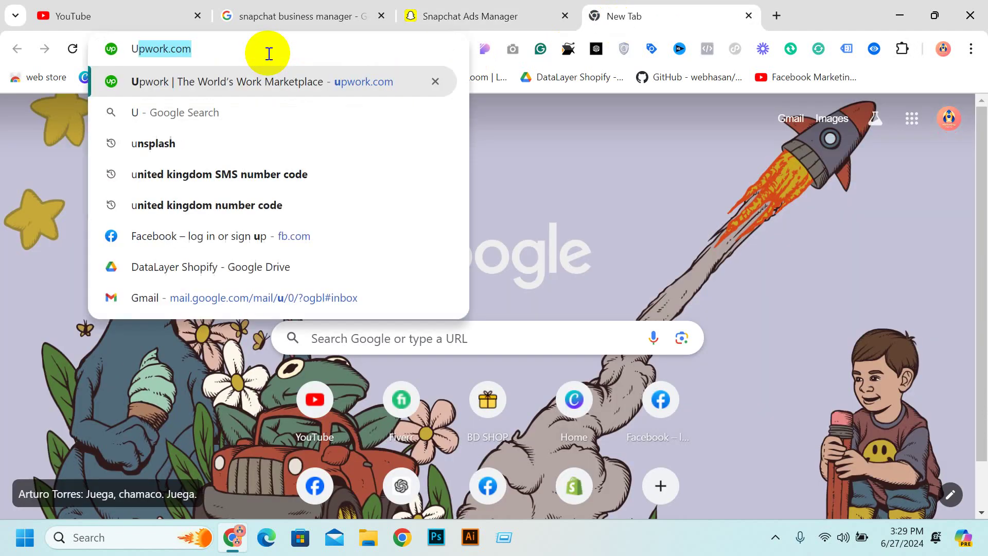
{"action": "type", "text": "SA"}
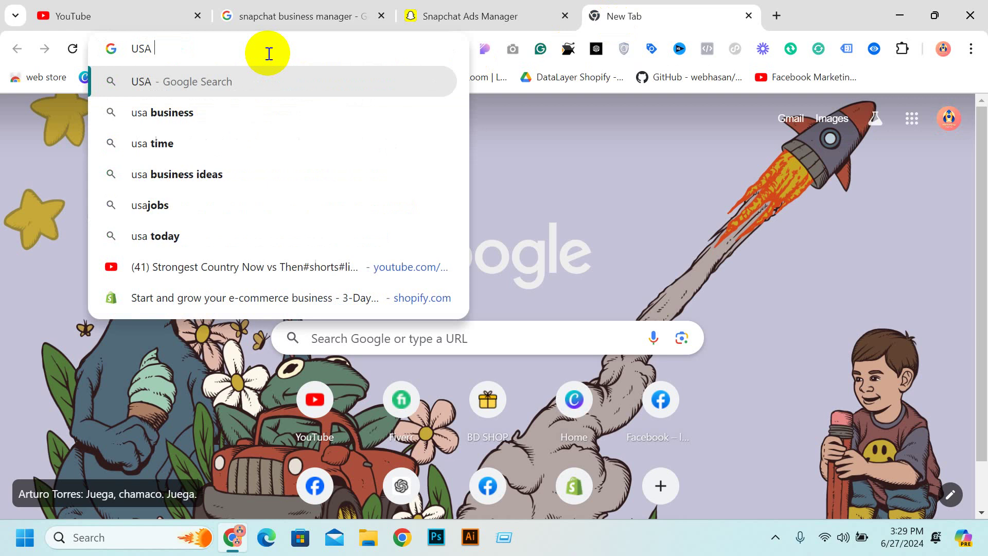
{"action": "type", "text": " FAKE"}
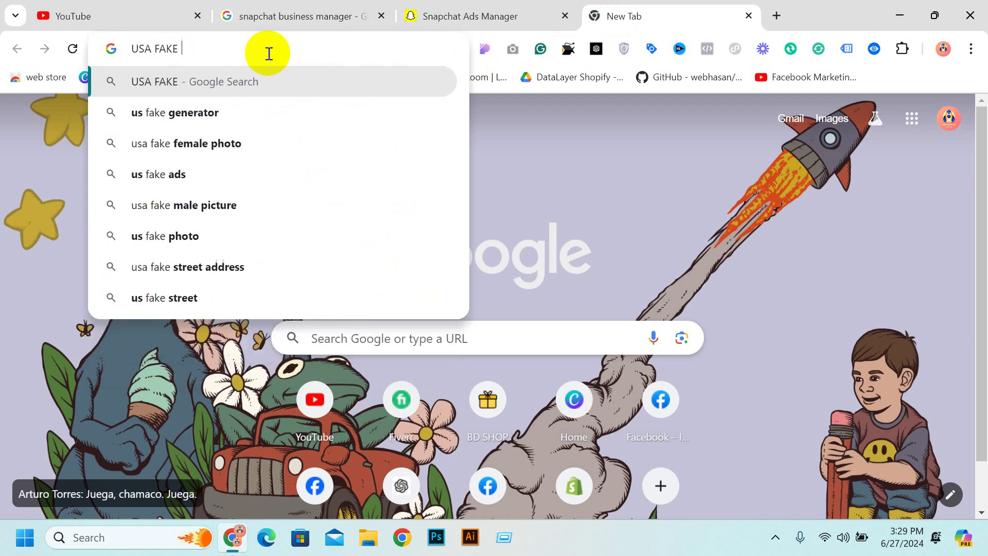
{"action": "type", "text": " NU"}
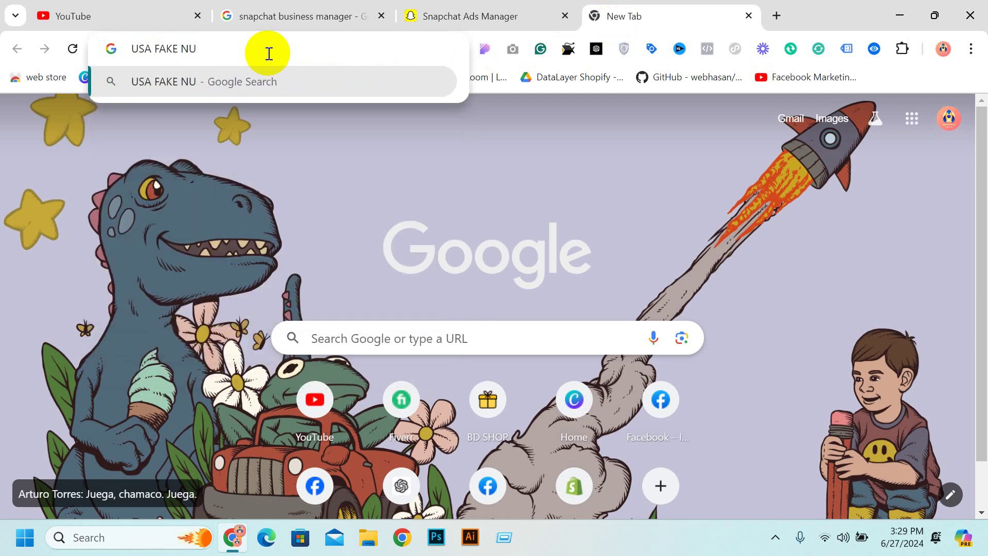
{"action": "key", "text": "BackSpace"}
{"action": "key", "text": "BackSpace"}
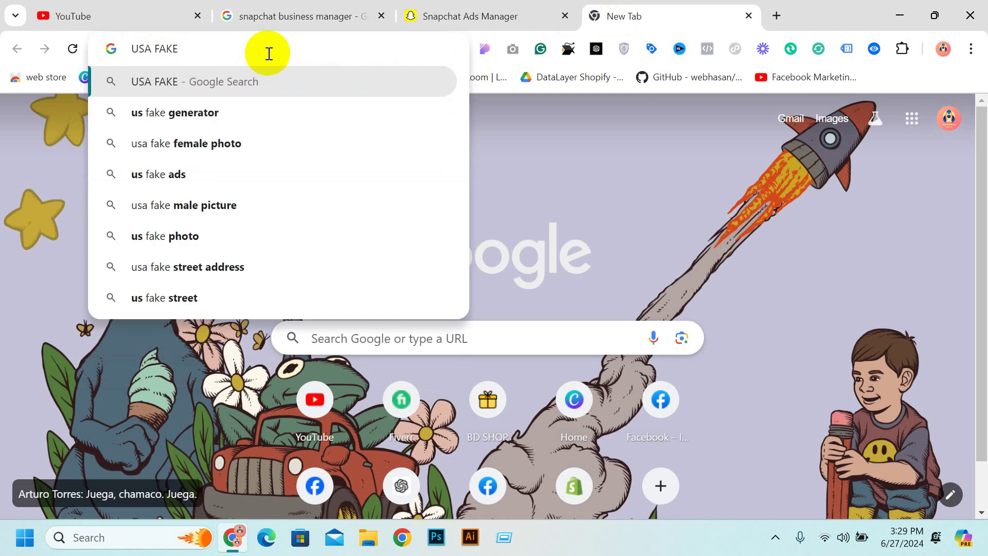
{"action": "type", "text": "PHONE N"}
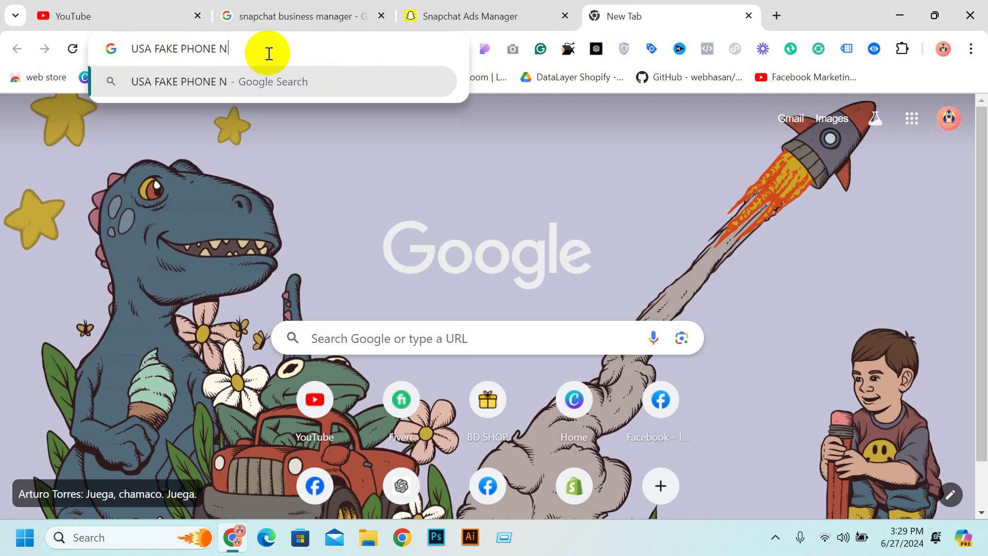
{"action": "type", "text": "UMBER"}
{"action": "key", "text": "Return"}
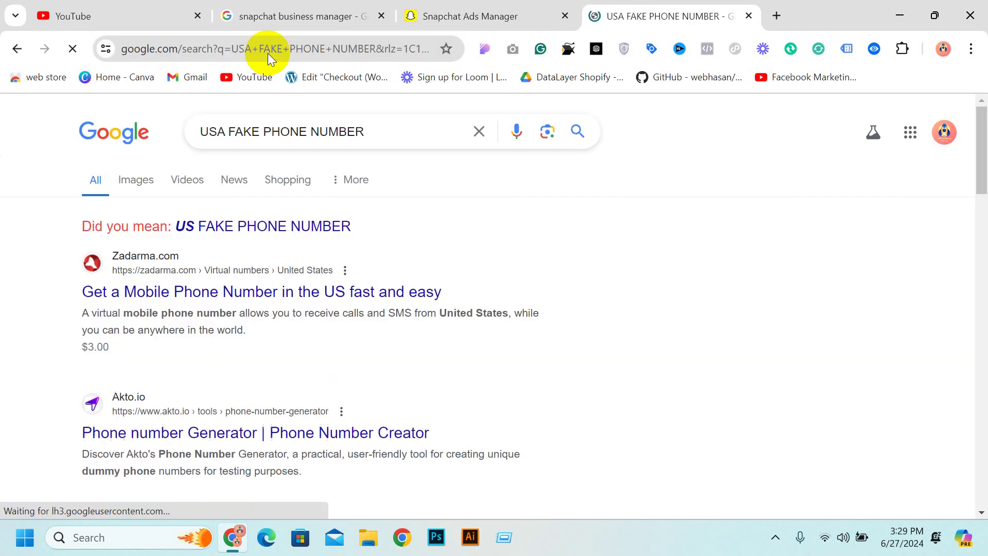
{"action": "scroll", "coordinate": [353, 106], "scroll_direction": "down", "scroll_amount": 4}
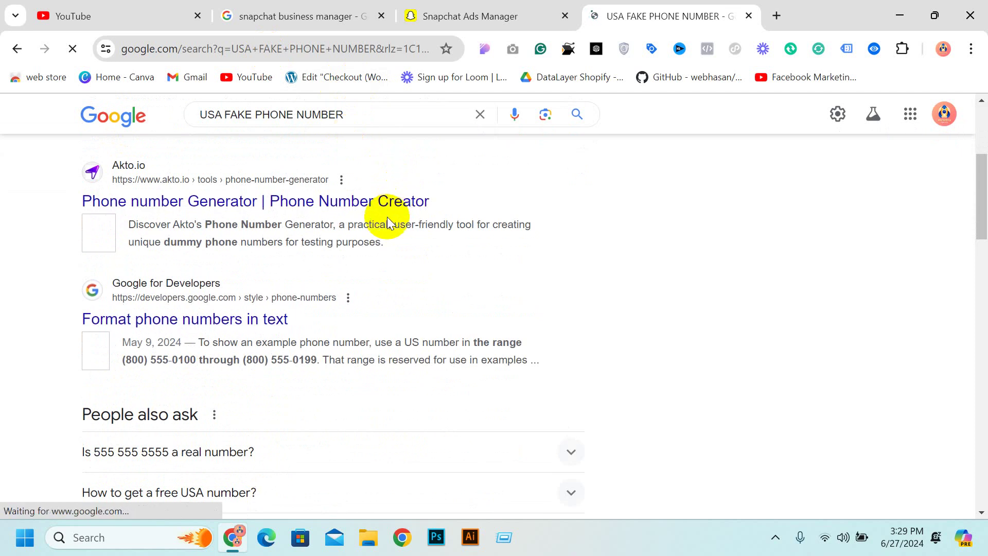
{"action": "scroll", "coordinate": [392, 221], "scroll_direction": "down", "scroll_amount": 11}
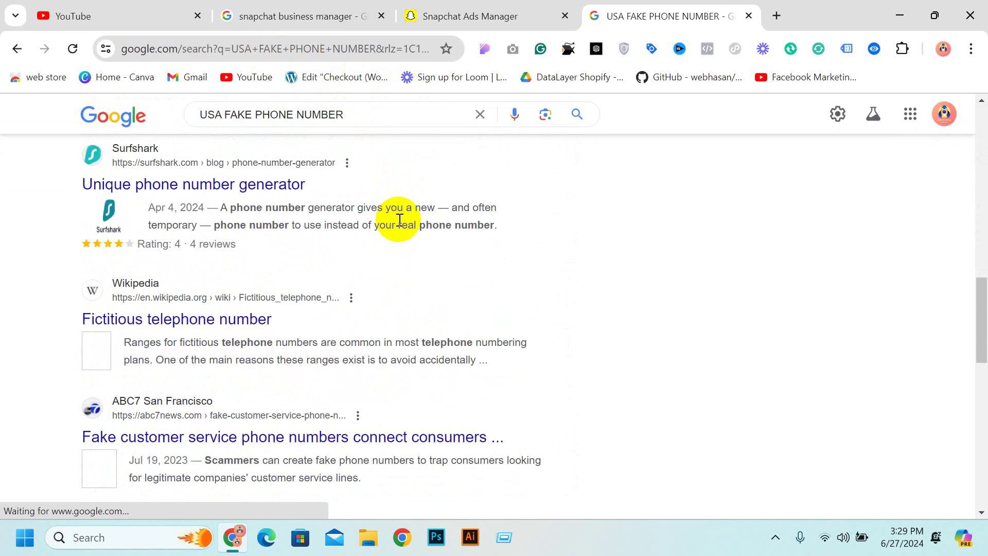
{"action": "scroll", "coordinate": [355, 216], "scroll_direction": "down", "scroll_amount": 9}
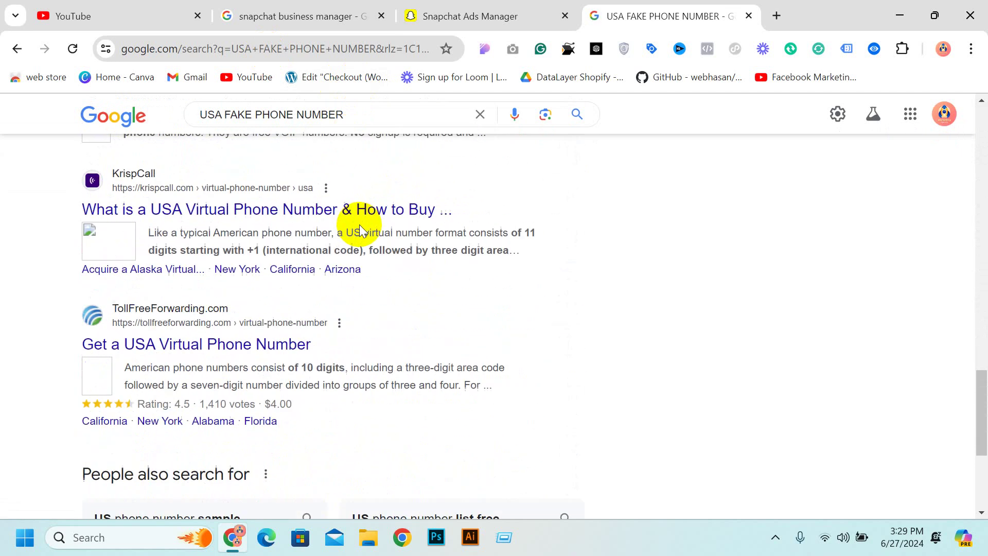
{"action": "scroll", "coordinate": [362, 230], "scroll_direction": "down", "scroll_amount": 6}
{"action": "scroll", "coordinate": [350, 216], "scroll_direction": "up", "scroll_amount": 4}
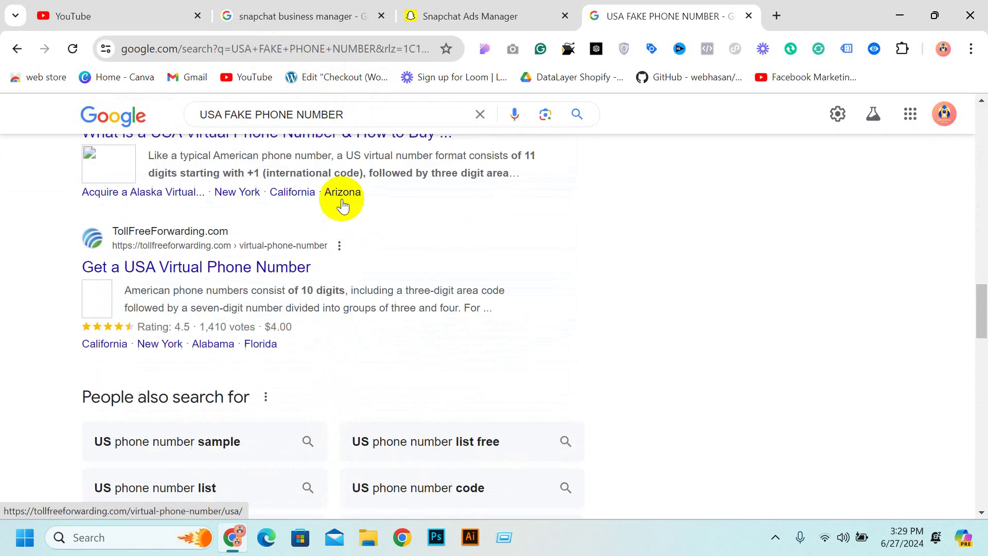
Refine the query to 'USA FAKE PHONE NUMBER FREE' and rerun the search
{"action": "left_click", "coordinate": [281, 112]}
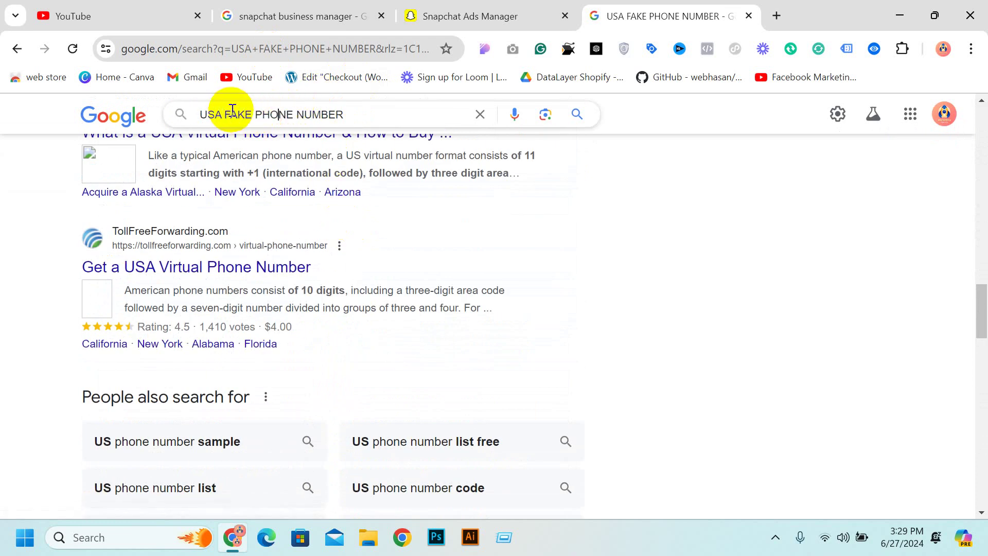
{"action": "left_click_drag", "start_coordinate": [342, 115], "coordinate": [298, 120]}
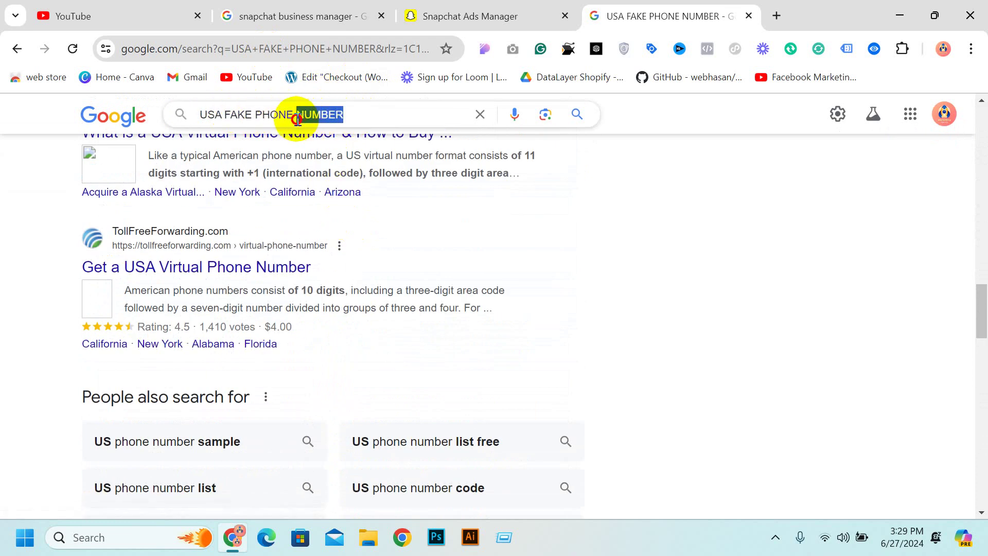
{"action": "left_click", "coordinate": [360, 113]}
{"action": "scroll", "coordinate": [382, 147], "scroll_direction": "down", "scroll_amount": 4}
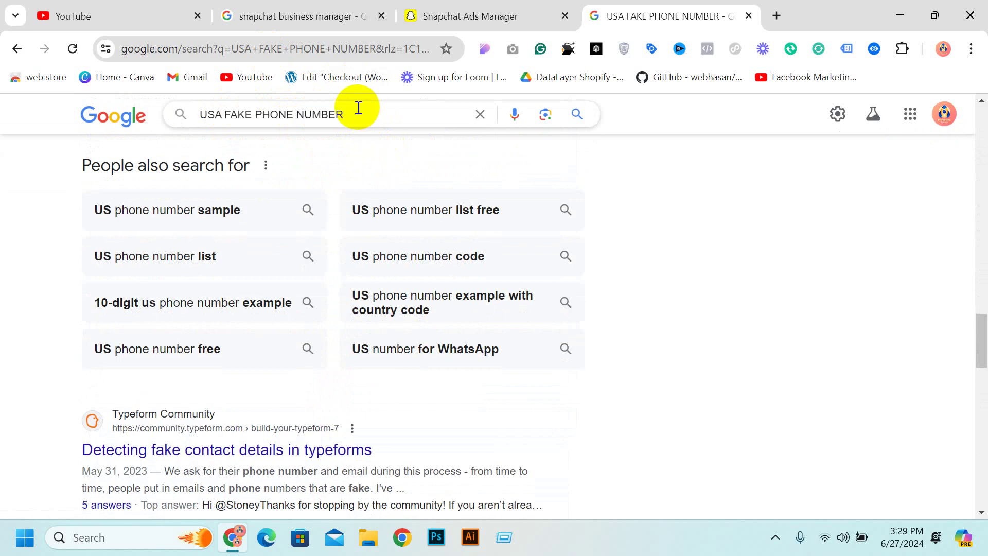
{"action": "key", "text": "Return"}
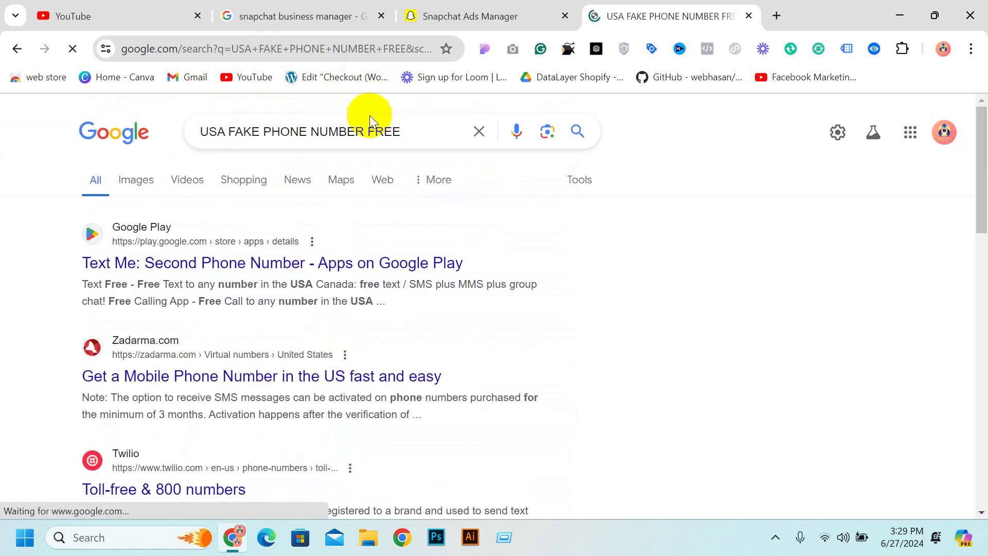
Open Zadarma's US mobile numbers page in a separate tab, check it, and return to results
{"action": "scroll", "coordinate": [295, 220], "scroll_direction": "down", "scroll_amount": 1}
{"action": "scroll", "coordinate": [295, 220], "scroll_direction": "down", "scroll_amount": 1}
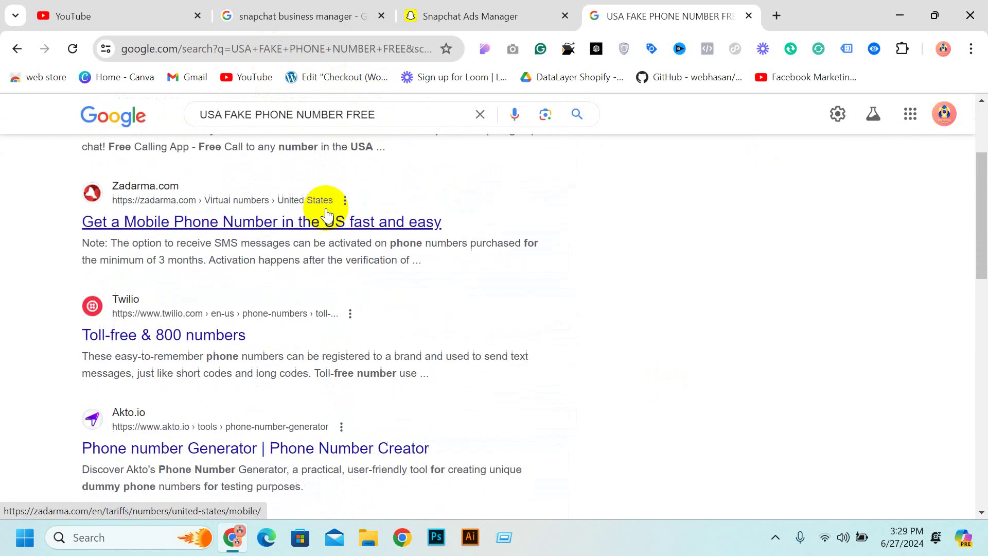
{"action": "middle_click", "coordinate": [346, 227]}
{"action": "scroll", "coordinate": [288, 242], "scroll_direction": "down", "scroll_amount": 5}
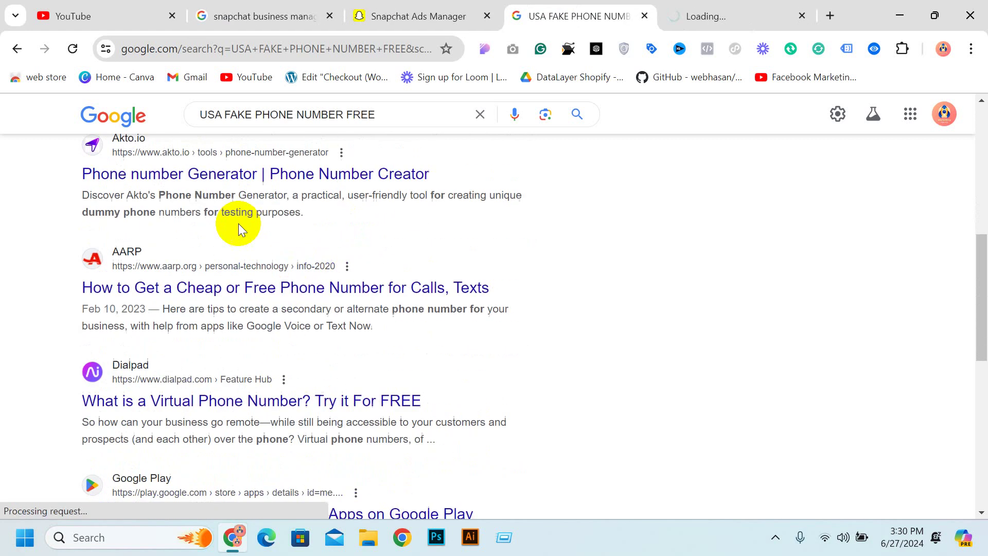
{"action": "scroll", "coordinate": [260, 265], "scroll_direction": "down", "scroll_amount": 8}
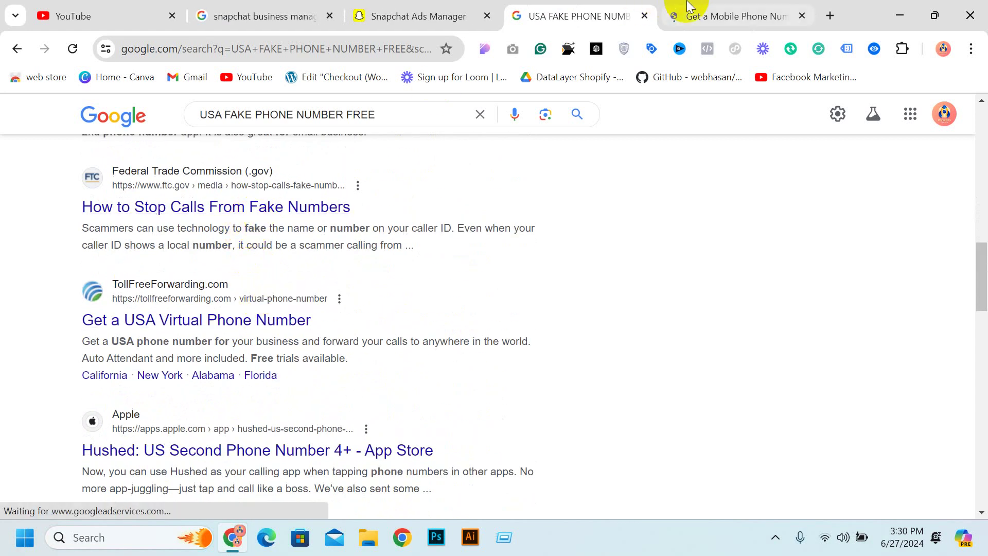
{"action": "left_click", "coordinate": [690, 17]}
{"action": "scroll", "coordinate": [635, 137], "scroll_direction": "down", "scroll_amount": 10}
{"action": "scroll", "coordinate": [629, 150], "scroll_direction": "up", "scroll_amount": 10}
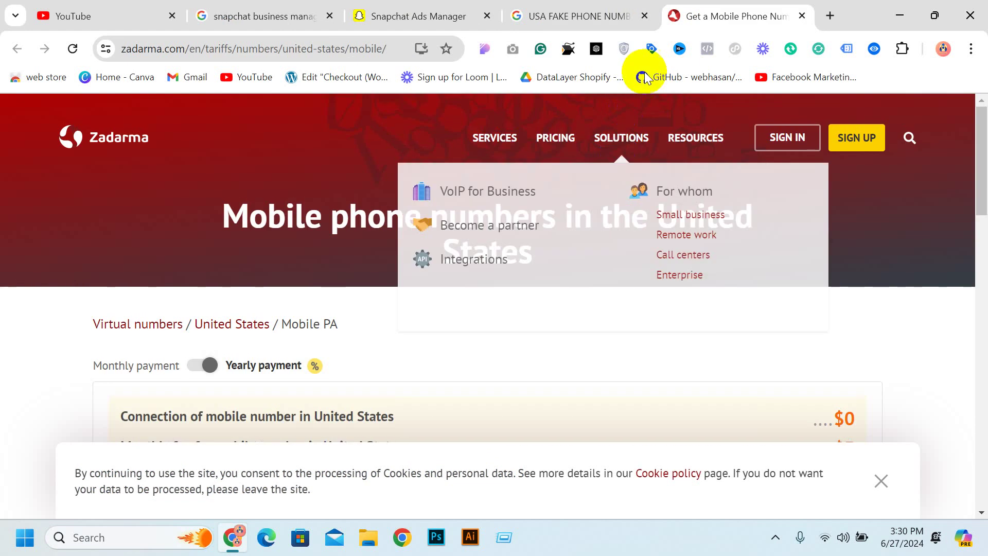
{"action": "left_click", "coordinate": [572, 16]}
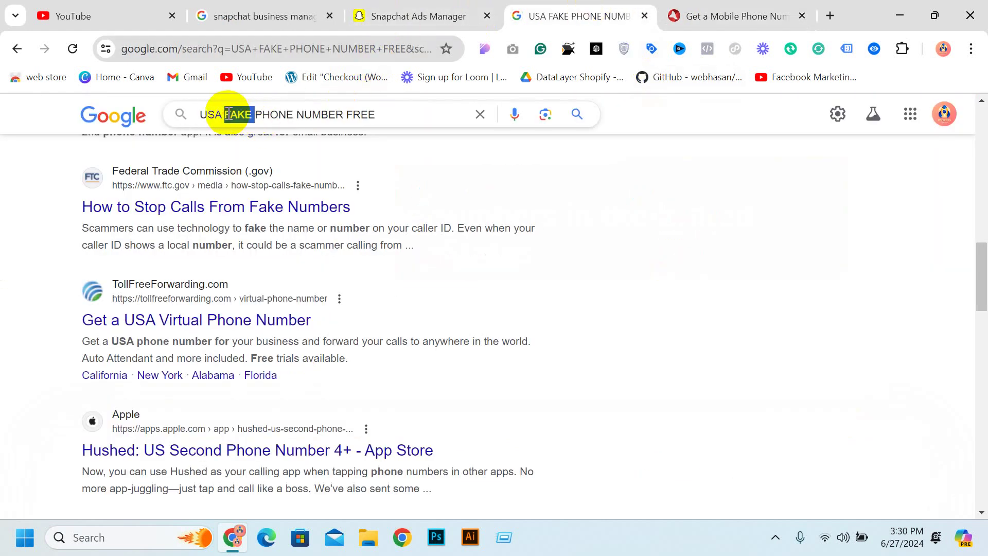
Drop 'FAKE' and search for 'USA PHONE NUMBER FREE'
{"action": "key", "text": "BackSpace"}
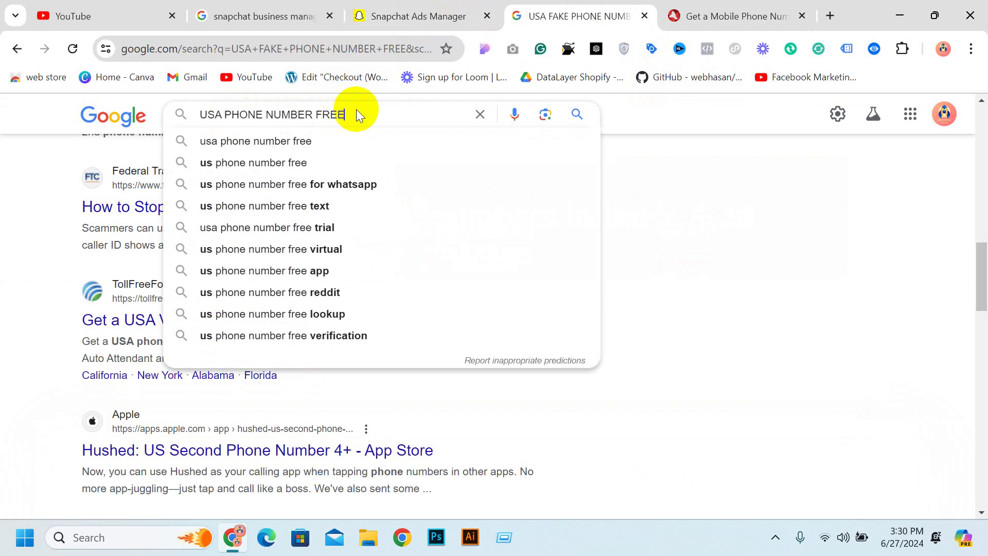
{"action": "key", "text": "Return"}
{"action": "scroll", "coordinate": [468, 194], "scroll_direction": "down", "scroll_amount": 5}
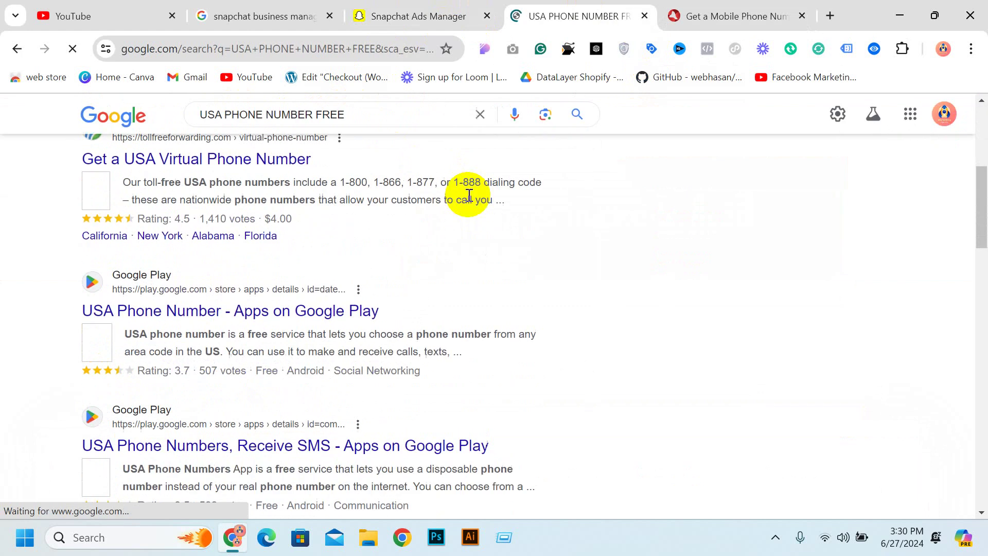
{"action": "scroll", "coordinate": [468, 194], "scroll_direction": "down", "scroll_amount": 8}
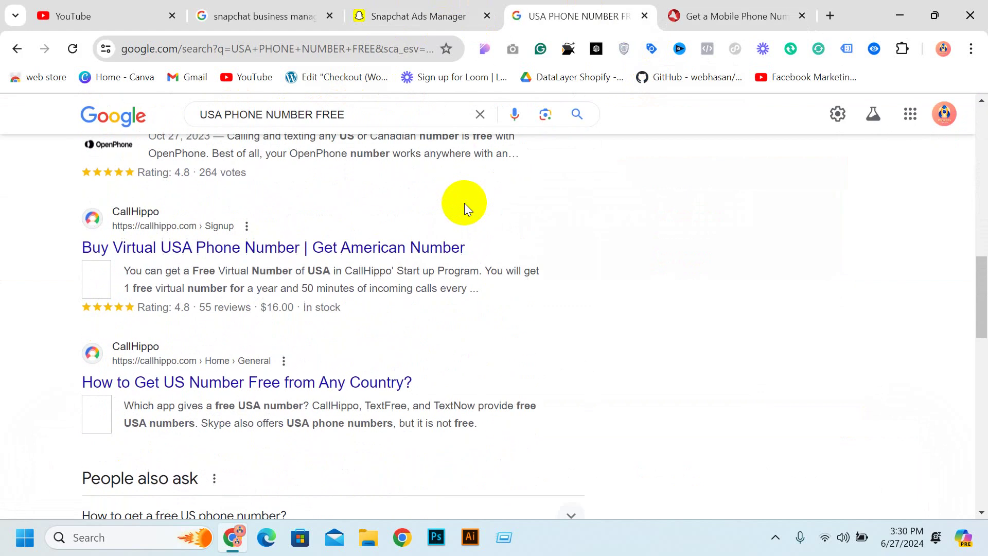
{"action": "scroll", "coordinate": [464, 203], "scroll_direction": "down", "scroll_amount": 12}
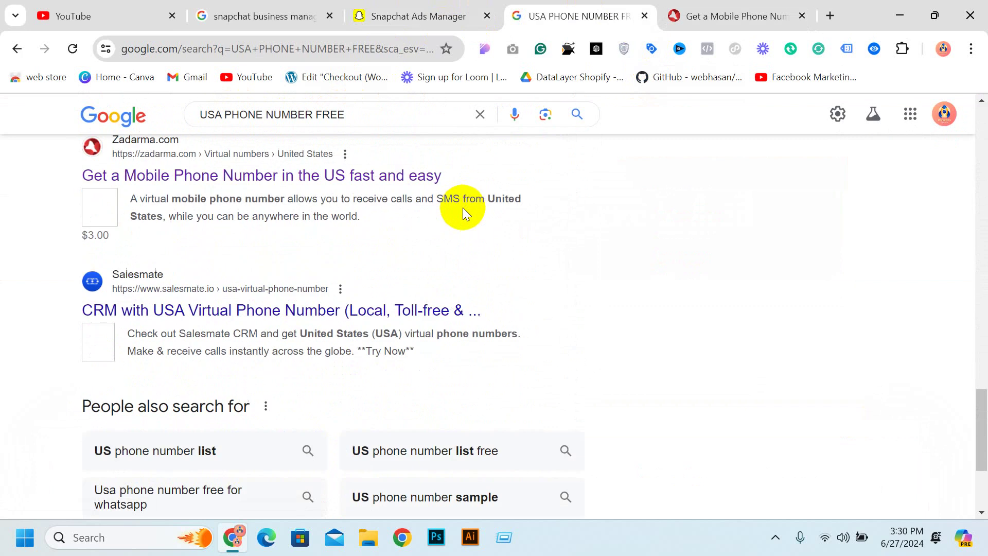
{"action": "scroll", "coordinate": [462, 208], "scroll_direction": "down", "scroll_amount": 9}
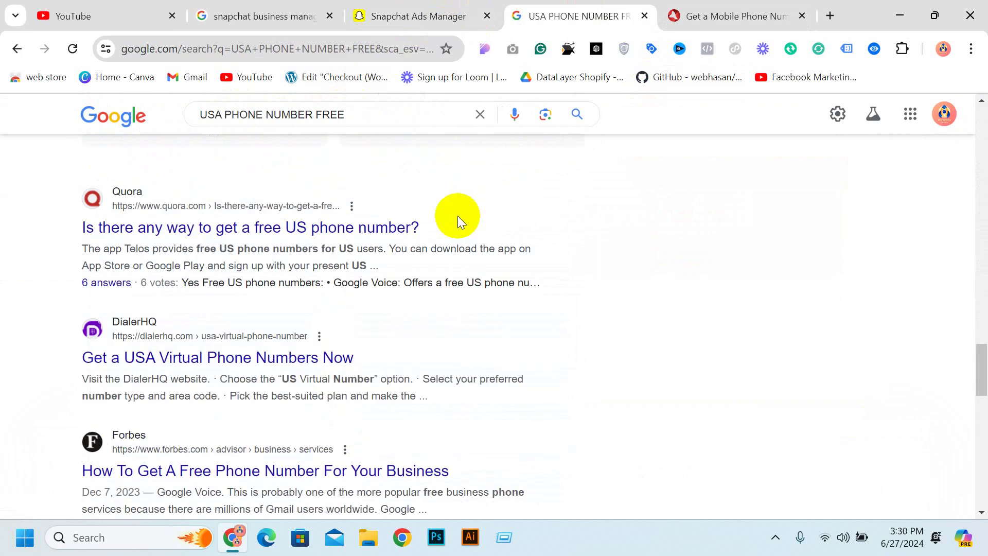
{"action": "scroll", "coordinate": [456, 211], "scroll_direction": "down", "scroll_amount": 4}
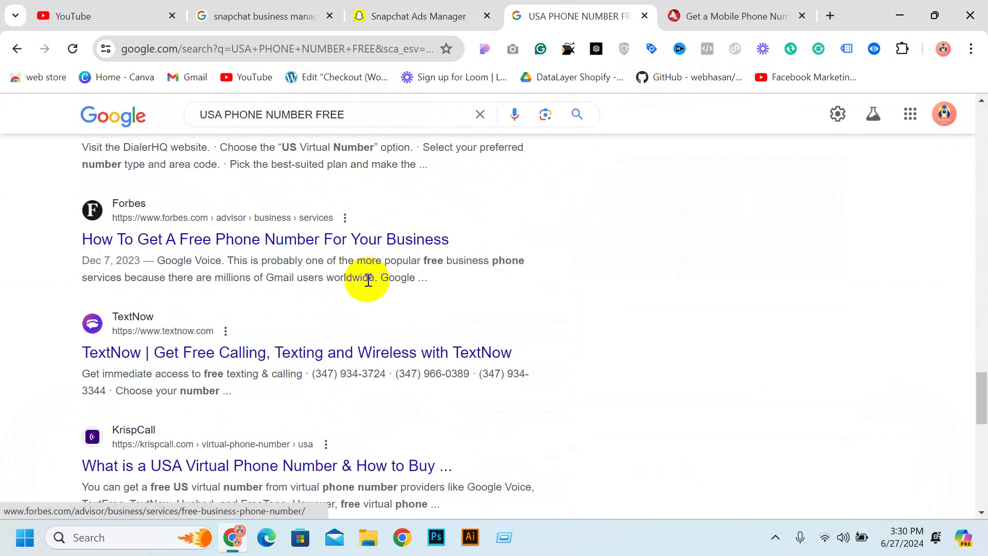
Open the Forbes article and the Calilio virtual-number page in new tabs
{"action": "right_click", "coordinate": [290, 241]}
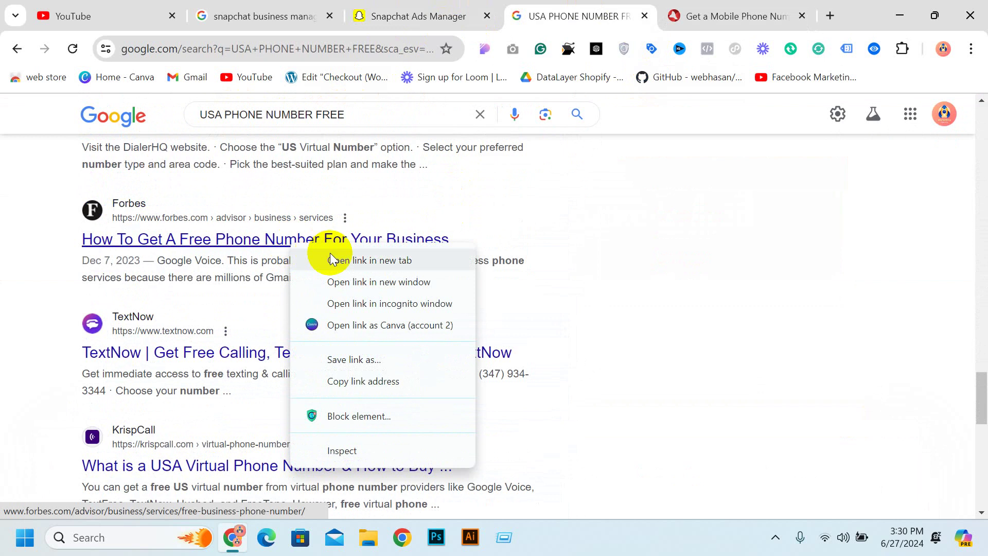
{"action": "left_click", "coordinate": [332, 260]}
{"action": "scroll", "coordinate": [370, 266], "scroll_direction": "down", "scroll_amount": 5}
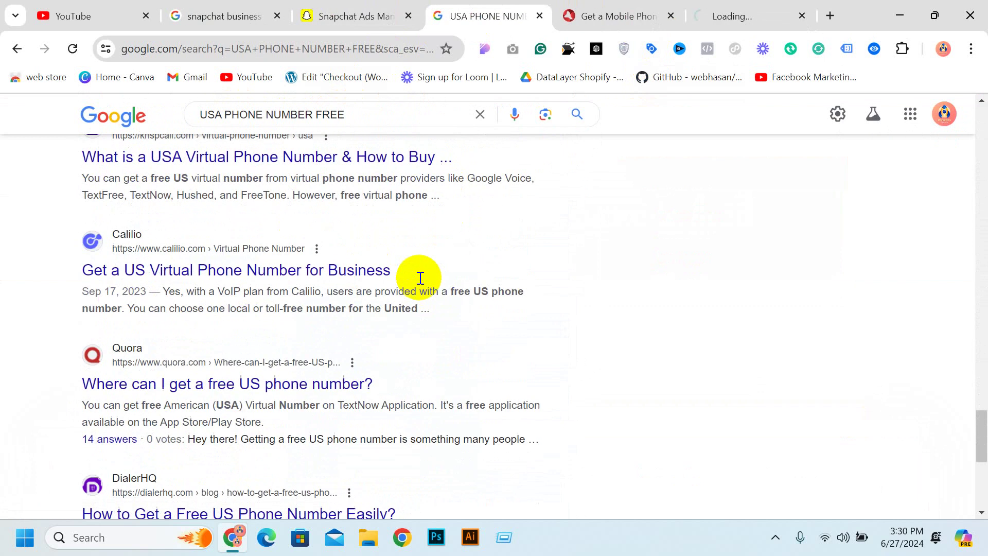
{"action": "right_click", "coordinate": [292, 263]}
{"action": "left_click", "coordinate": [368, 276]}
{"action": "scroll", "coordinate": [443, 233], "scroll_direction": "down", "scroll_amount": 10}
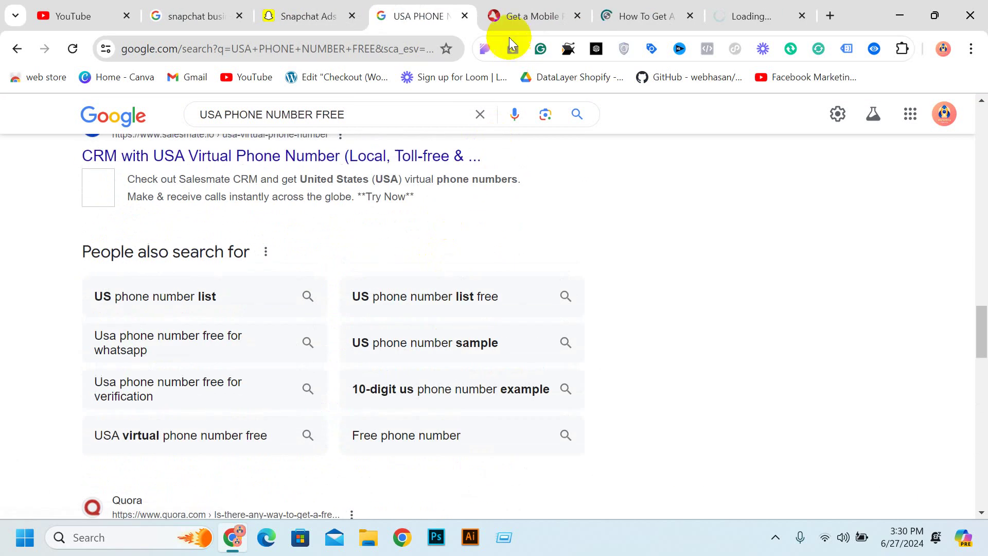
Review the Zadarma, Forbes and Calilio tabs and search Calilio for local US numbers
{"action": "left_click", "coordinate": [517, 16]}
{"action": "left_click", "coordinate": [614, 5]}
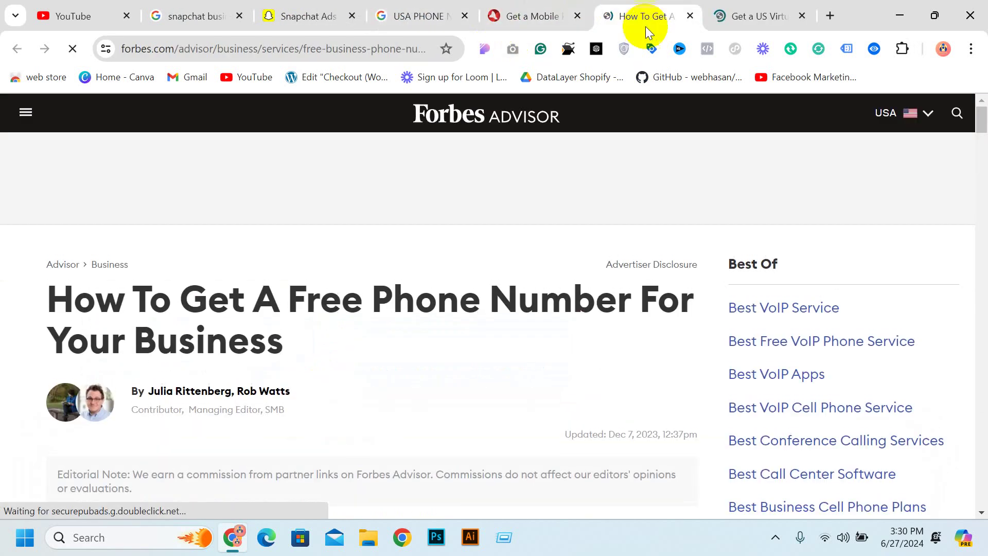
{"action": "scroll", "coordinate": [651, 146], "scroll_direction": "down", "scroll_amount": 7}
{"action": "left_click", "coordinate": [731, 10]}
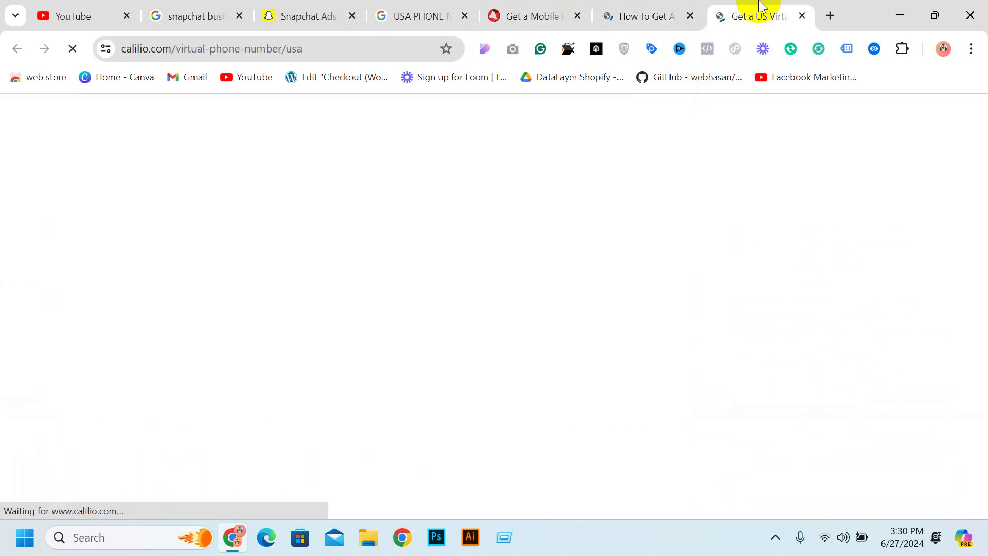
{"action": "scroll", "coordinate": [510, 369], "scroll_direction": "down", "scroll_amount": 15}
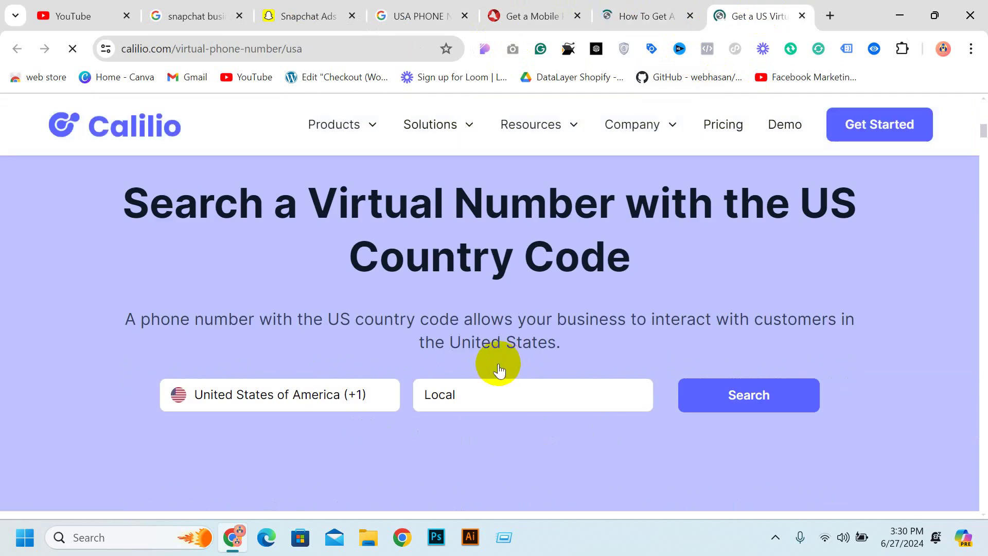
{"action": "scroll", "coordinate": [565, 392], "scroll_direction": "down", "scroll_amount": 10}
{"action": "scroll", "coordinate": [565, 392], "scroll_direction": "up", "scroll_amount": 5}
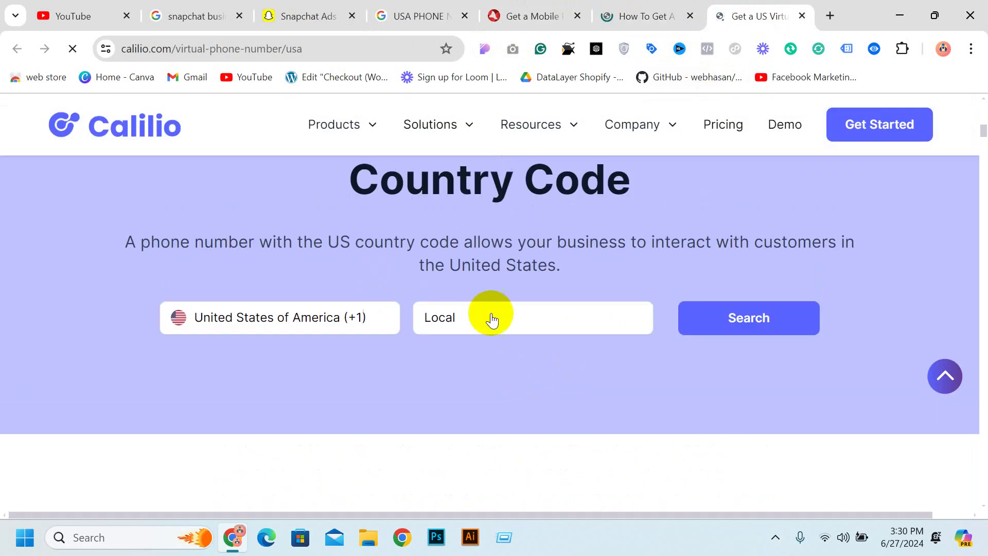
{"action": "left_click", "coordinate": [719, 322]}
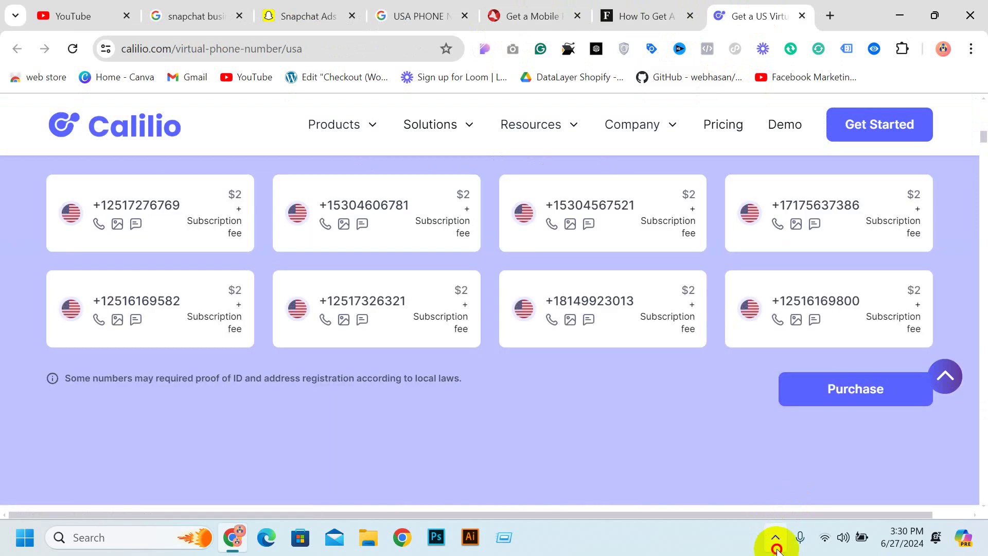
Browse OnlineSim's list of free USA virtual numbers
{"action": "left_click", "coordinate": [776, 537]}
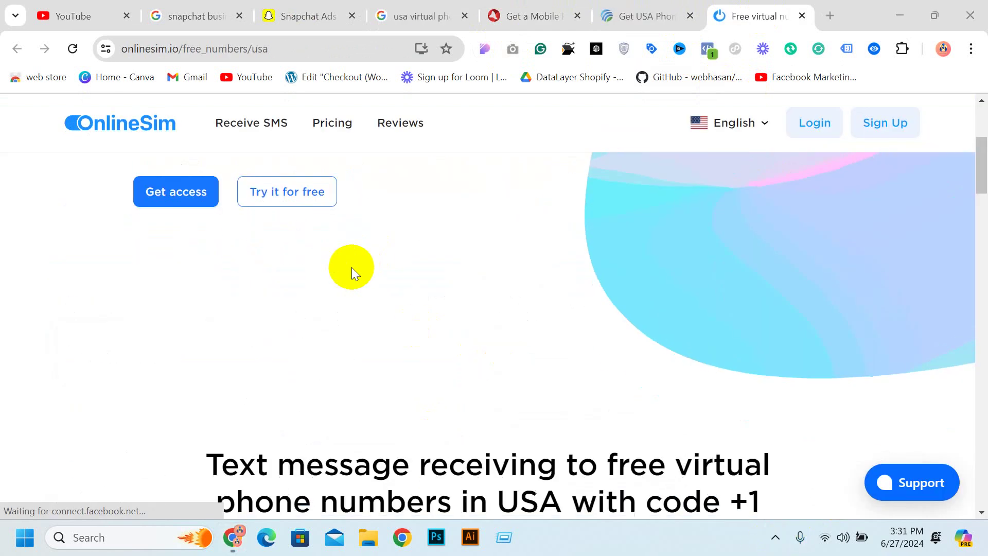
{"action": "scroll", "coordinate": [170, 209], "scroll_direction": "down", "scroll_amount": 9}
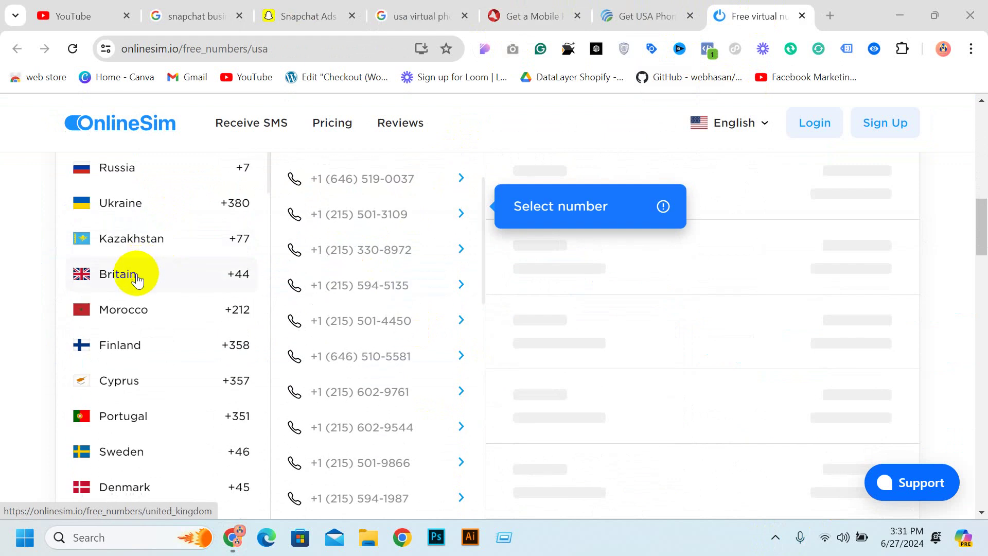
{"action": "scroll", "coordinate": [150, 300], "scroll_direction": "down", "scroll_amount": 3}
{"action": "scroll", "coordinate": [151, 300], "scroll_direction": "down", "scroll_amount": 9}
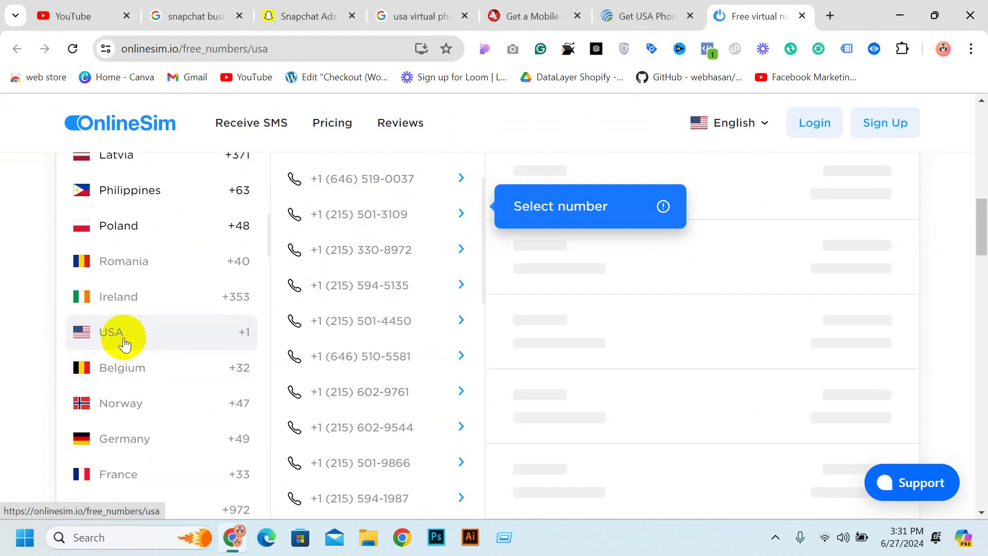
{"action": "scroll", "coordinate": [414, 186], "scroll_direction": "up", "scroll_amount": 1}
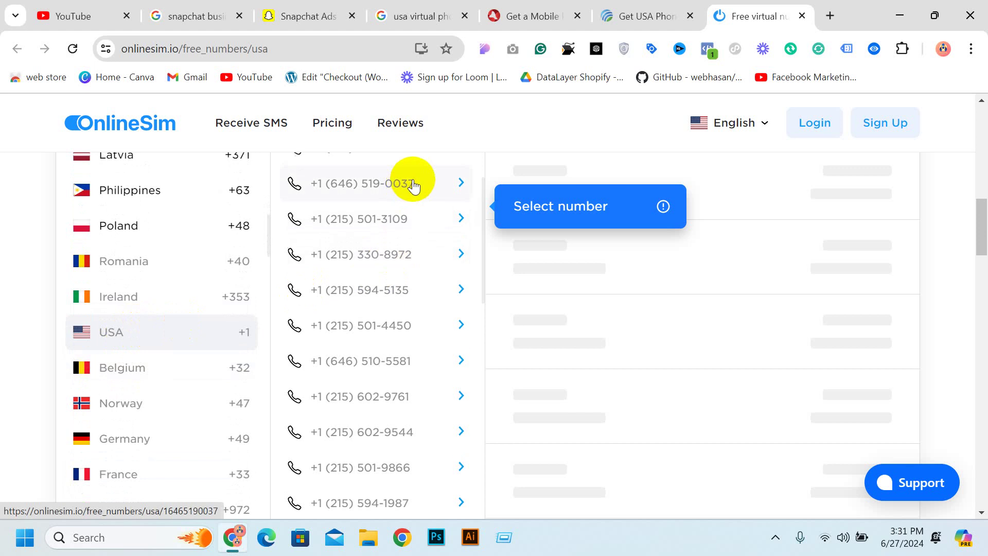
{"action": "scroll", "coordinate": [413, 186], "scroll_direction": "up", "scroll_amount": 6}
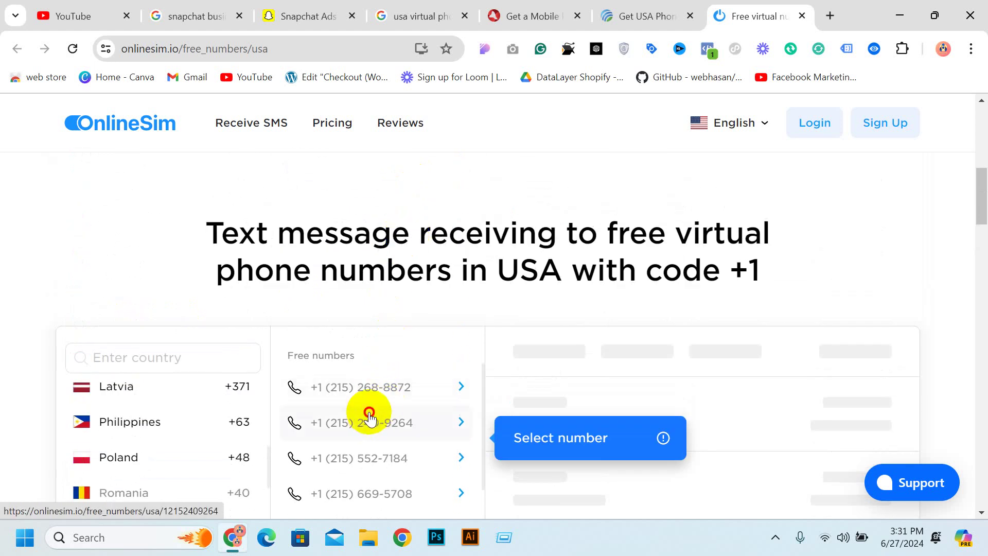
Open a free US number's received messages and copy that number
{"action": "left_click", "coordinate": [369, 417]}
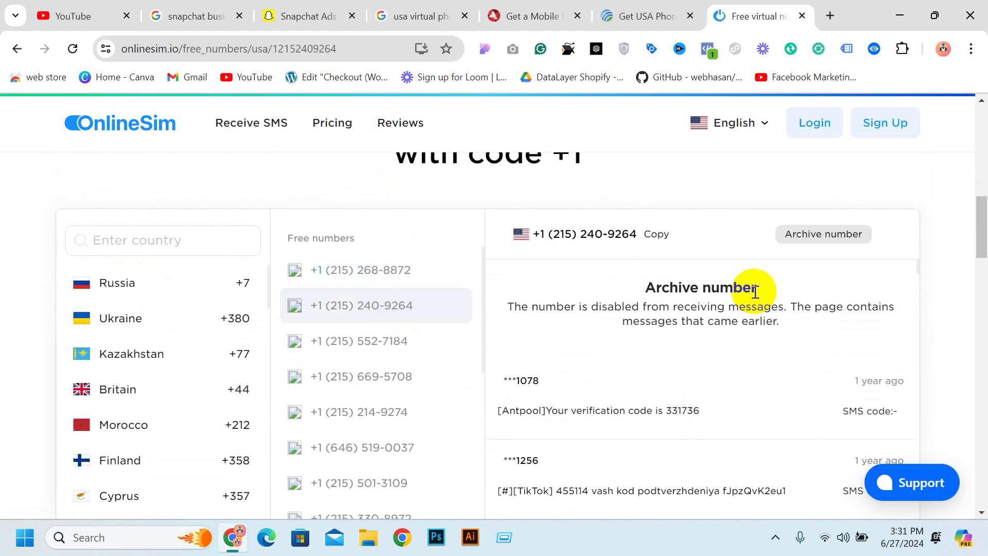
{"action": "left_click", "coordinate": [661, 238]}
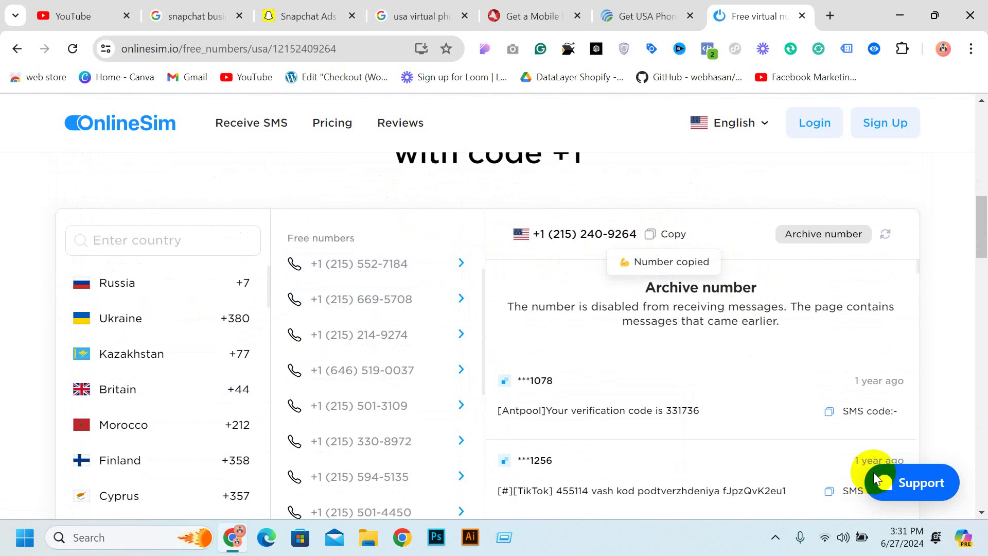
{"action": "scroll", "coordinate": [761, 360], "scroll_direction": "down", "scroll_amount": 5}
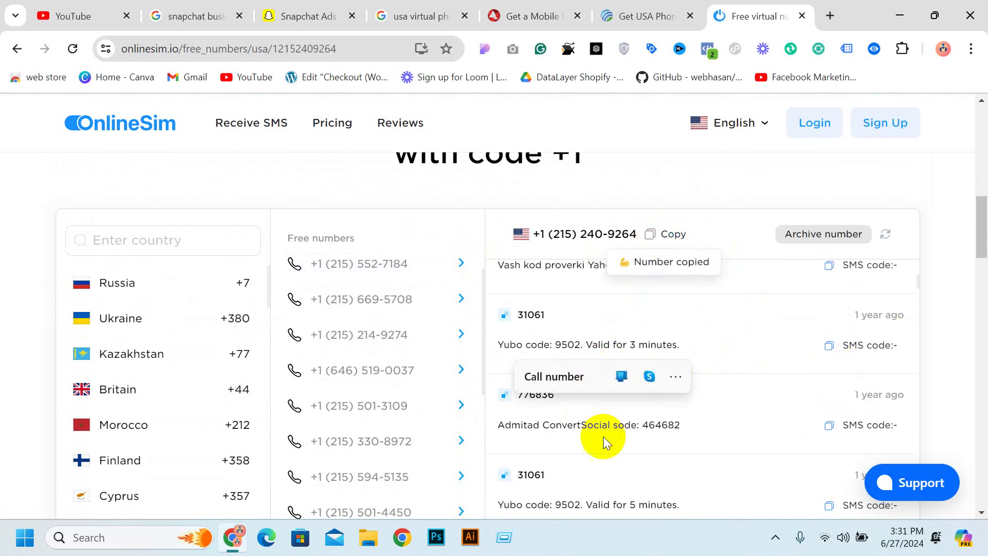
{"action": "scroll", "coordinate": [670, 453], "scroll_direction": "down", "scroll_amount": 5}
{"action": "scroll", "coordinate": [865, 360], "scroll_direction": "down", "scroll_amount": 10}
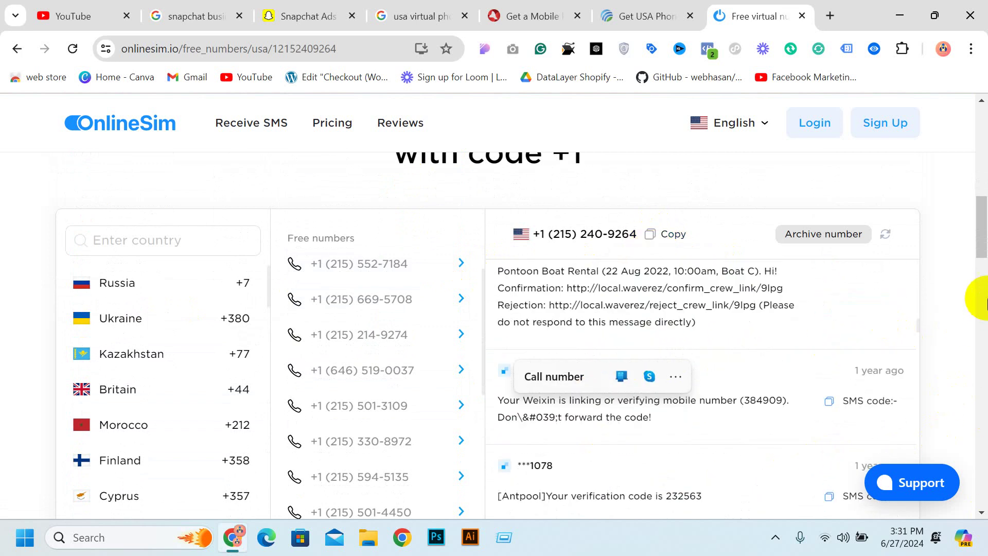
{"action": "scroll", "coordinate": [909, 215], "scroll_direction": "down", "scroll_amount": 8}
{"action": "scroll", "coordinate": [695, 264], "scroll_direction": "up", "scroll_amount": 5}
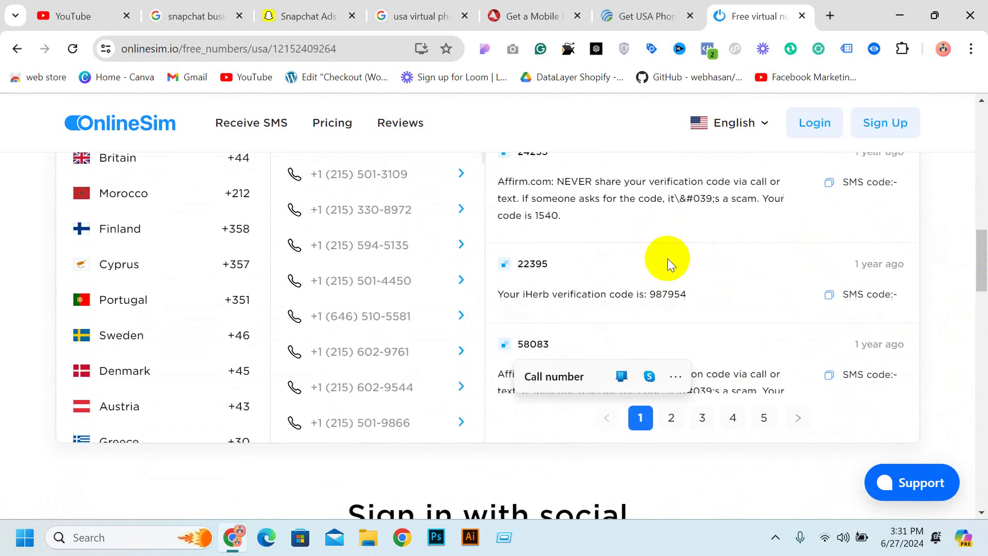
{"action": "scroll", "coordinate": [669, 265], "scroll_direction": "up", "scroll_amount": 15}
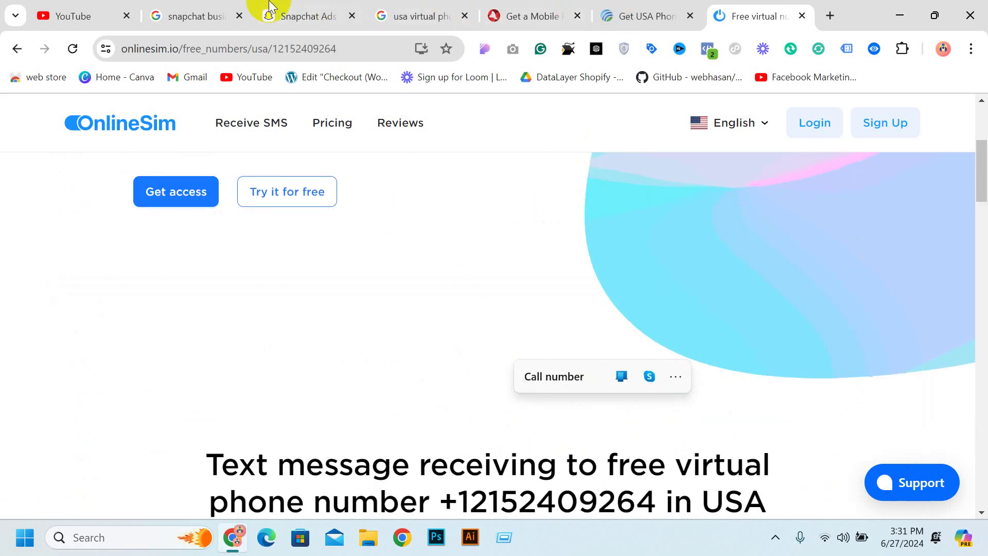
Put the copied virtual number in Business Phone Number and move to the website field
{"action": "left_click", "coordinate": [322, 17]}
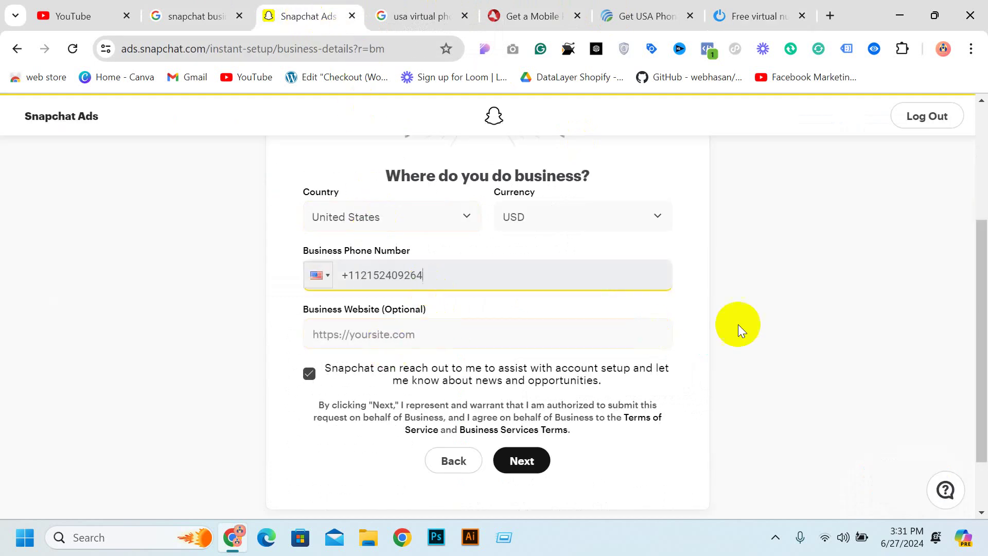
{"action": "left_click", "coordinate": [695, 315]}
{"action": "left_click", "coordinate": [492, 327]}
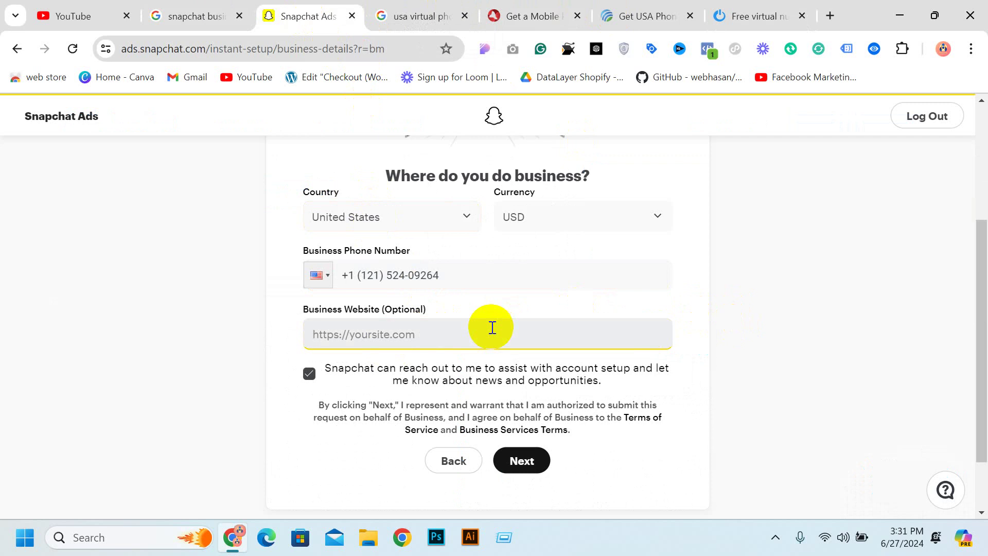
{"action": "left_click", "coordinate": [828, 16]}
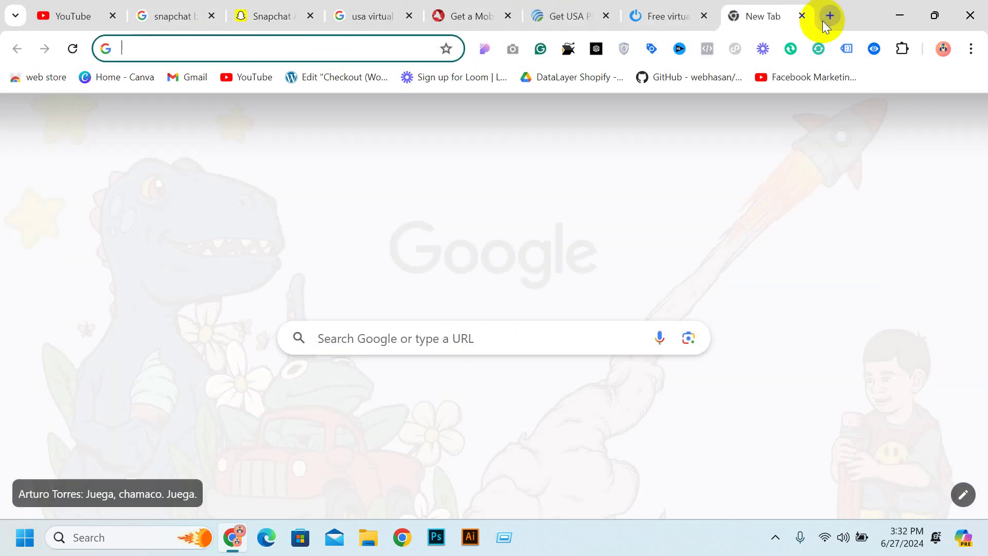
Load the moonitbd.myshopify.com store page in the new tab
{"action": "type", "text": "SHIK"}
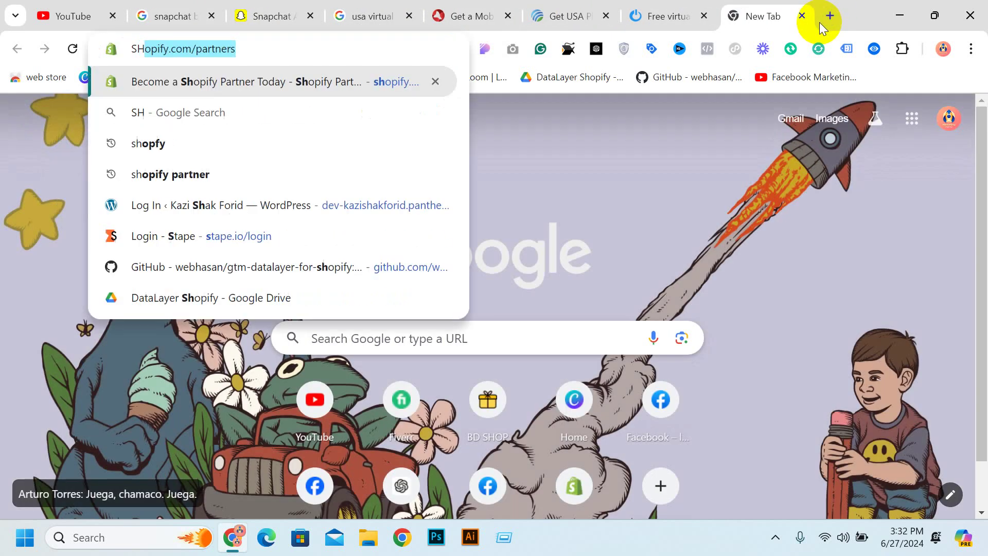
{"action": "key", "text": "BackSpace"}
{"action": "key", "text": "BackSpace"}
{"action": "key", "text": "BackSpace"}
{"action": "key", "text": "BackSpace"}
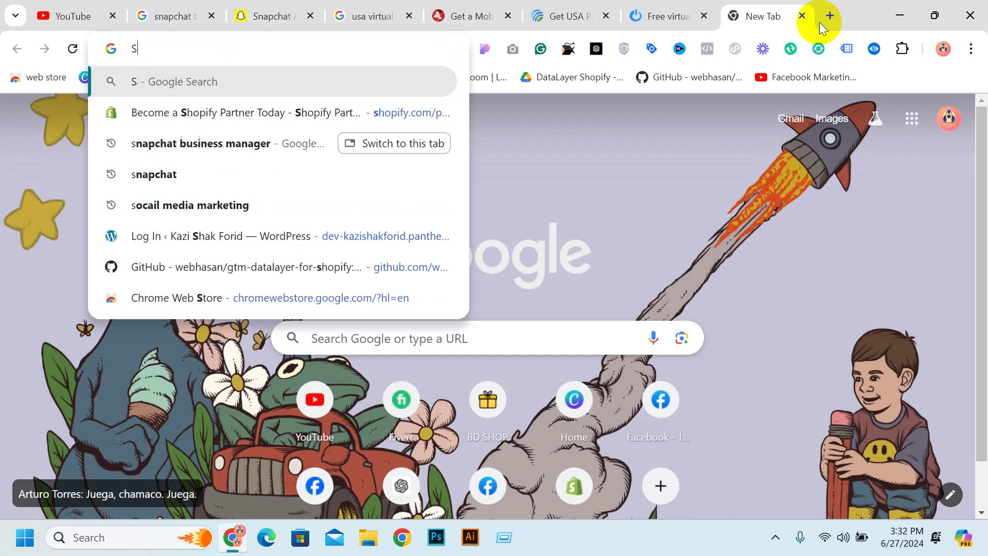
{"action": "type", "text": "MOO"}
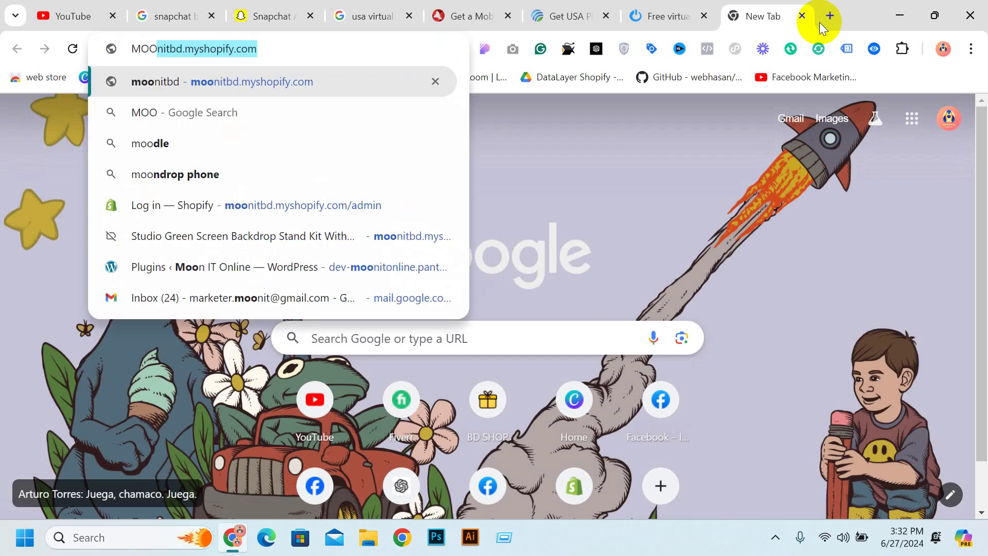
{"action": "key", "text": "BackSpace"}
{"action": "key", "text": "BackSpace"}
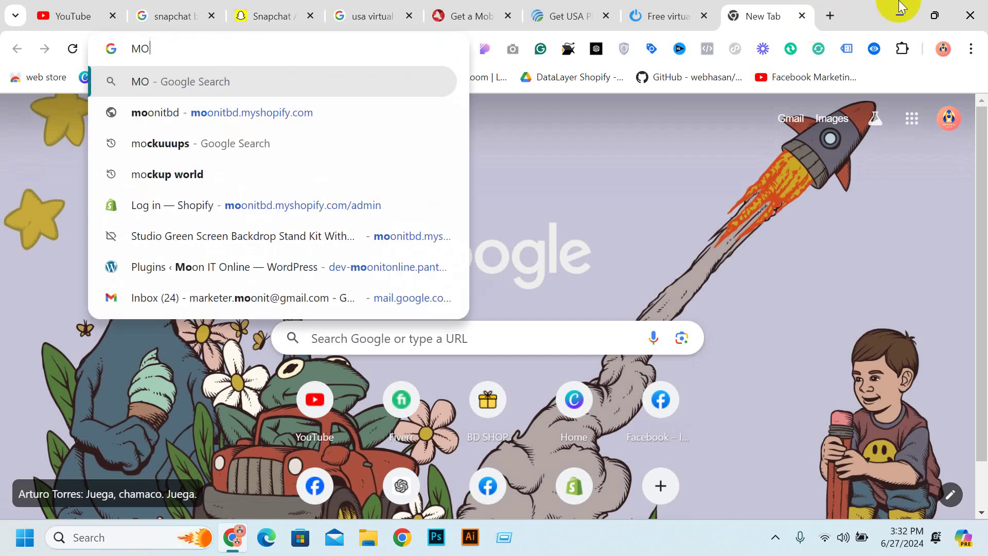
{"action": "left_click", "coordinate": [335, 107]}
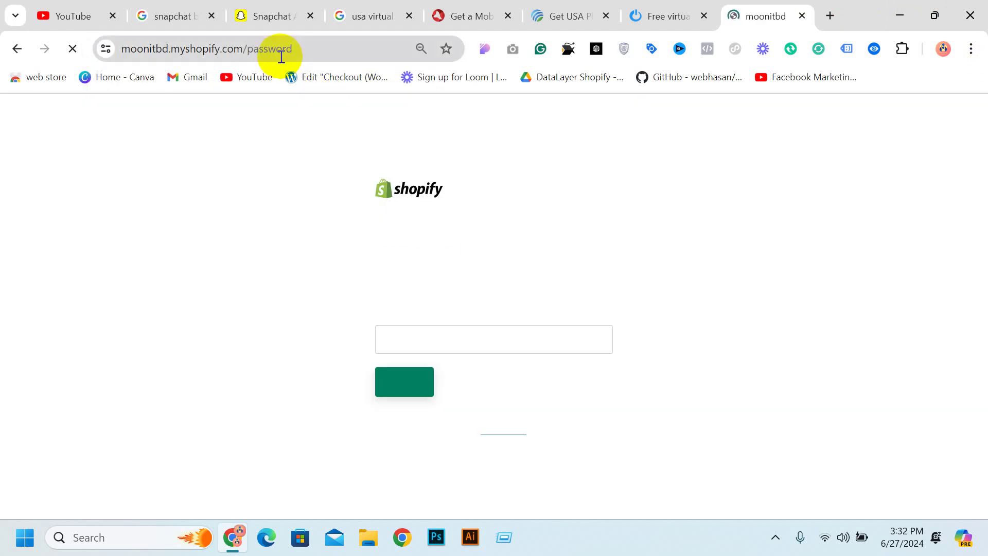
Select the store's https web address without the password path, then return to Snapchat Ads
{"action": "left_click", "coordinate": [280, 48]}
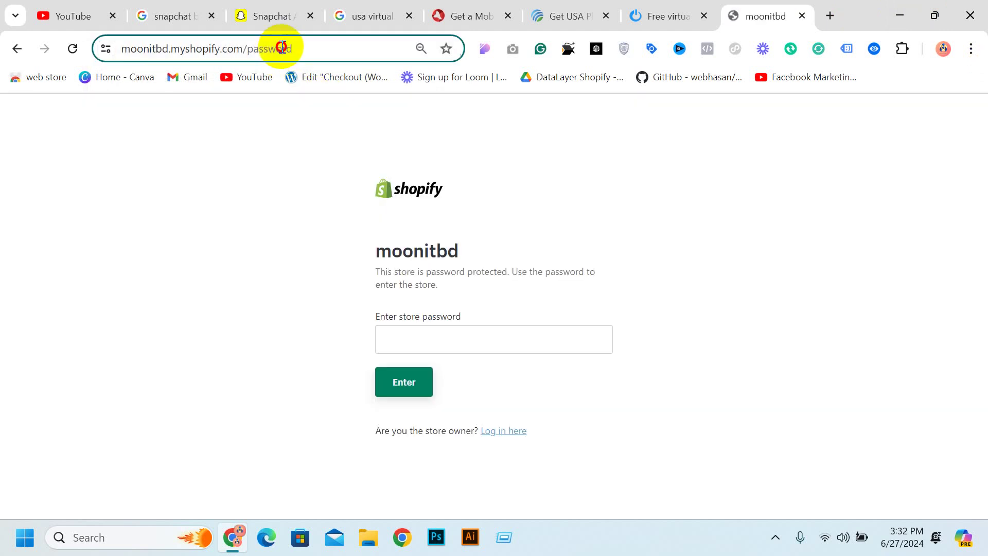
{"action": "left_click", "coordinate": [245, 47]}
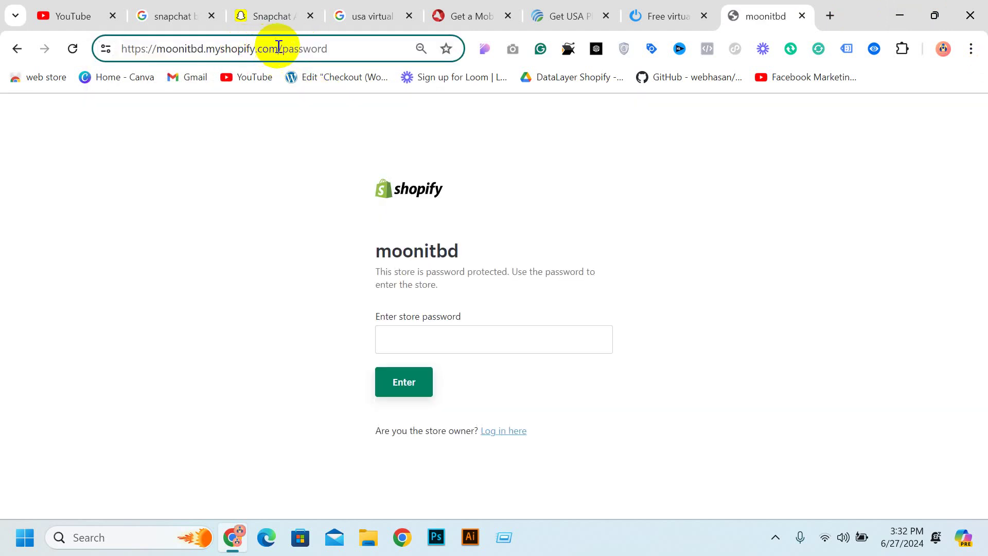
{"action": "left_click_drag", "start_coordinate": [278, 48], "coordinate": [115, 50]}
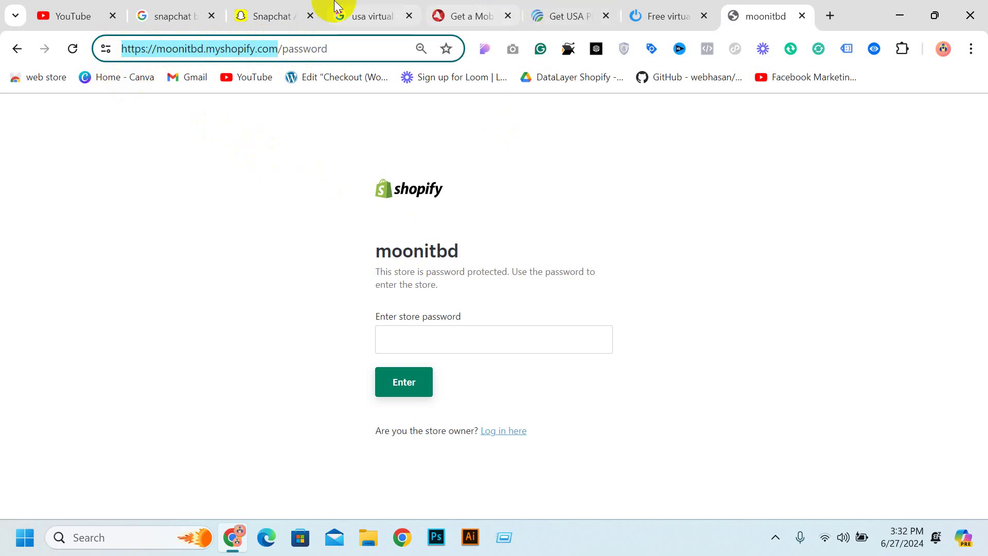
{"action": "left_click", "coordinate": [279, 11]}
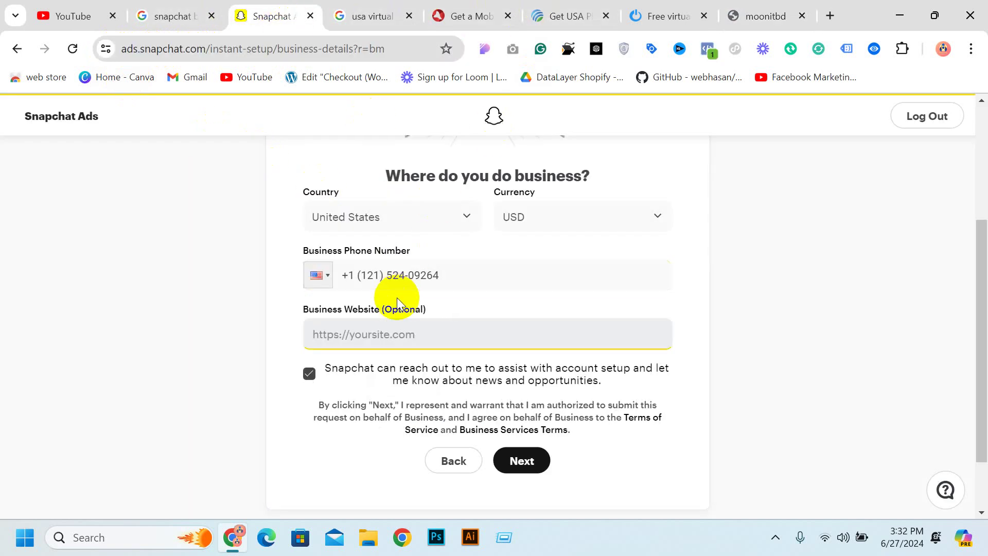
Paste the store address as the business website, submit the details and create the public profile
{"action": "key", "text": "ctrl+v"}
{"action": "left_click", "coordinate": [531, 460]}
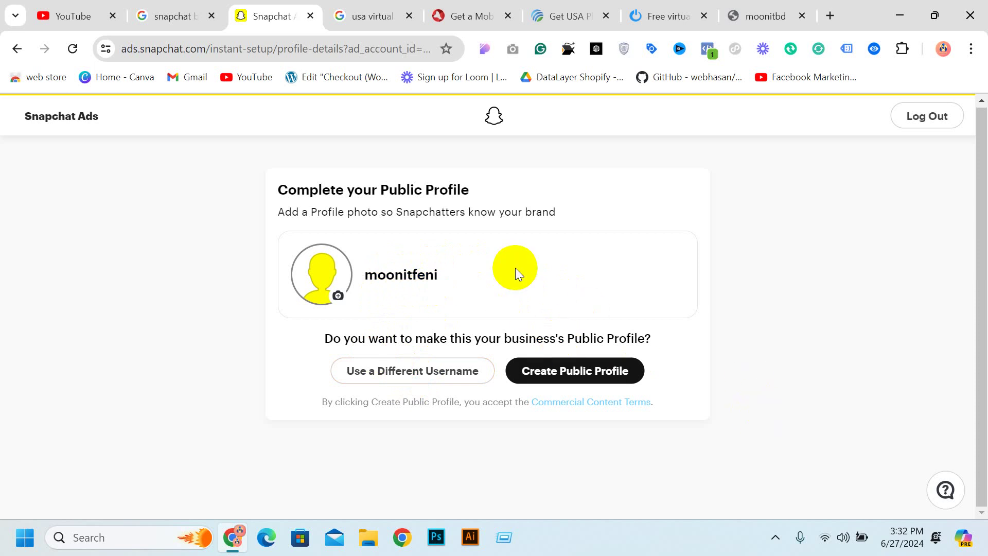
{"action": "left_click", "coordinate": [565, 382]}
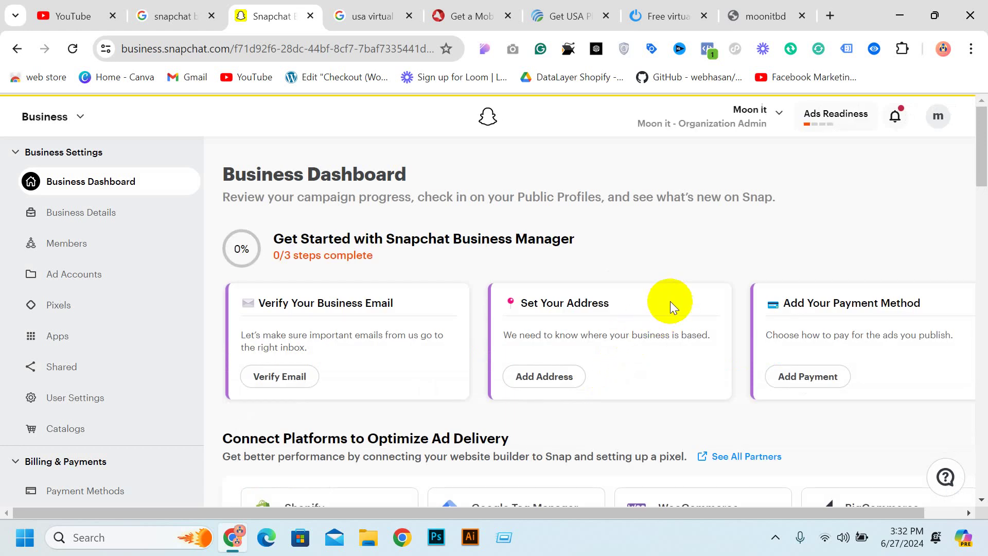
Claim the spend $50, get $75 free ad credit offer
{"action": "scroll", "coordinate": [252, 241], "scroll_direction": "down", "scroll_amount": 5}
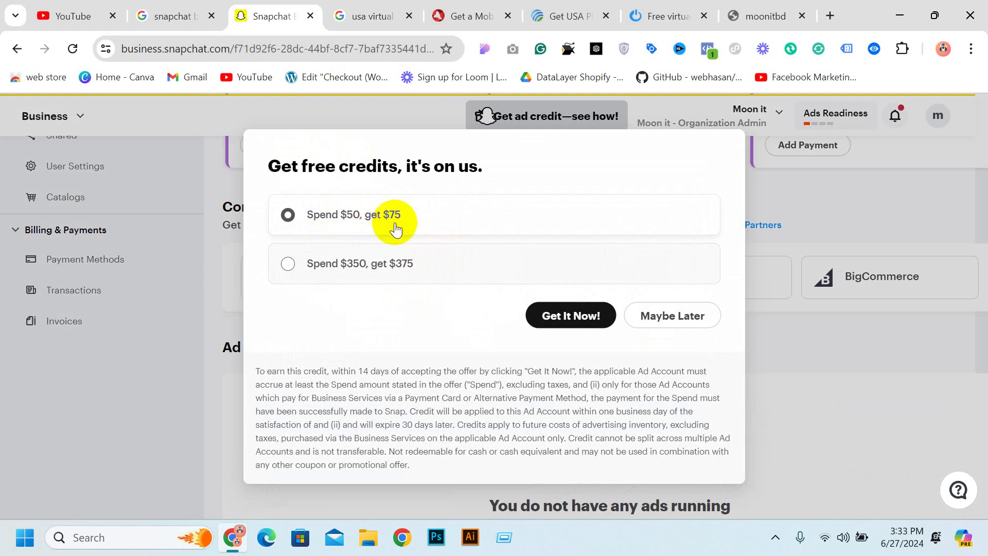
{"action": "left_click", "coordinate": [568, 317]}
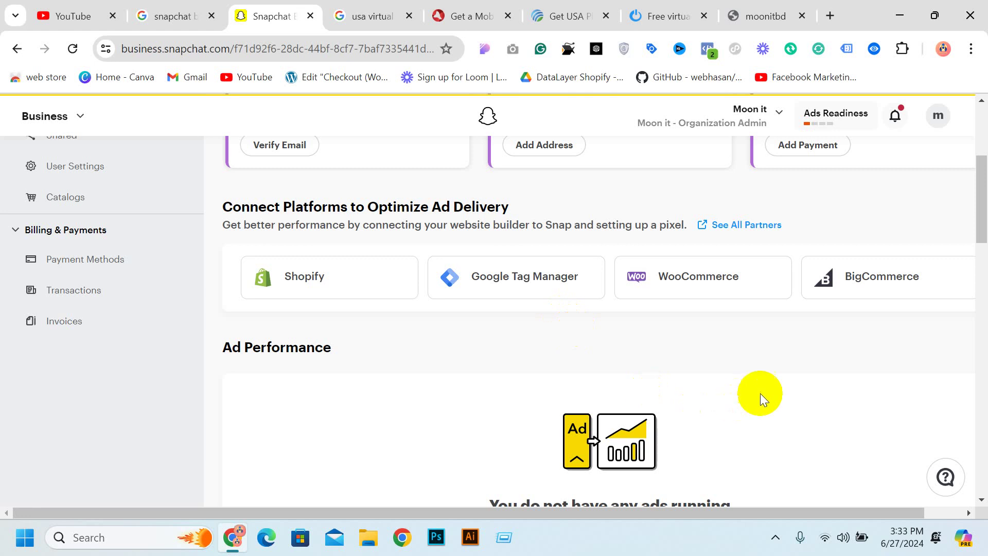
{"action": "scroll", "coordinate": [720, 361], "scroll_direction": "down", "scroll_amount": 9}
{"action": "scroll", "coordinate": [695, 319], "scroll_direction": "up", "scroll_amount": 7}
{"action": "scroll", "coordinate": [618, 267], "scroll_direction": "up", "scroll_amount": 5}
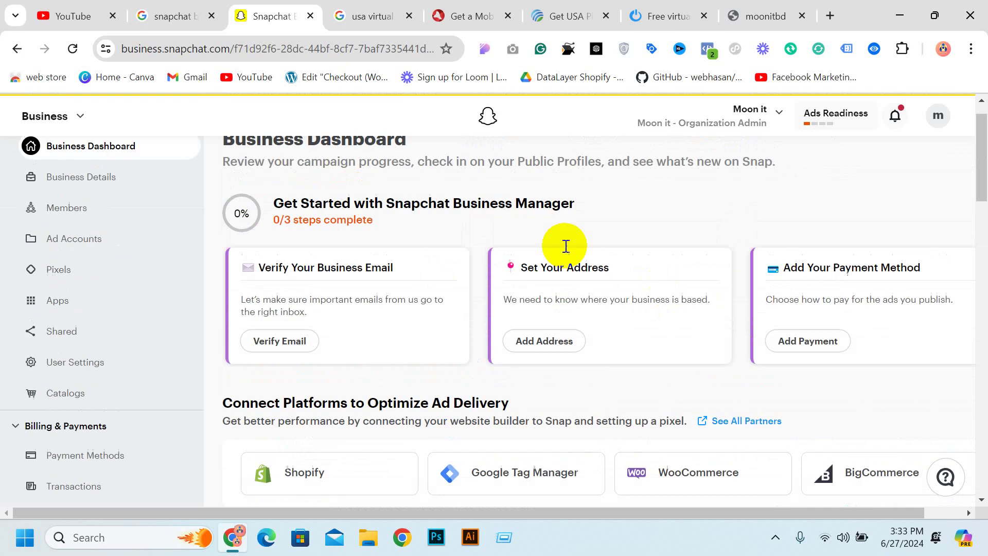
{"action": "scroll", "coordinate": [591, 263], "scroll_direction": "down", "scroll_amount": 10}
{"action": "scroll", "coordinate": [664, 304], "scroll_direction": "up", "scroll_amount": 10}
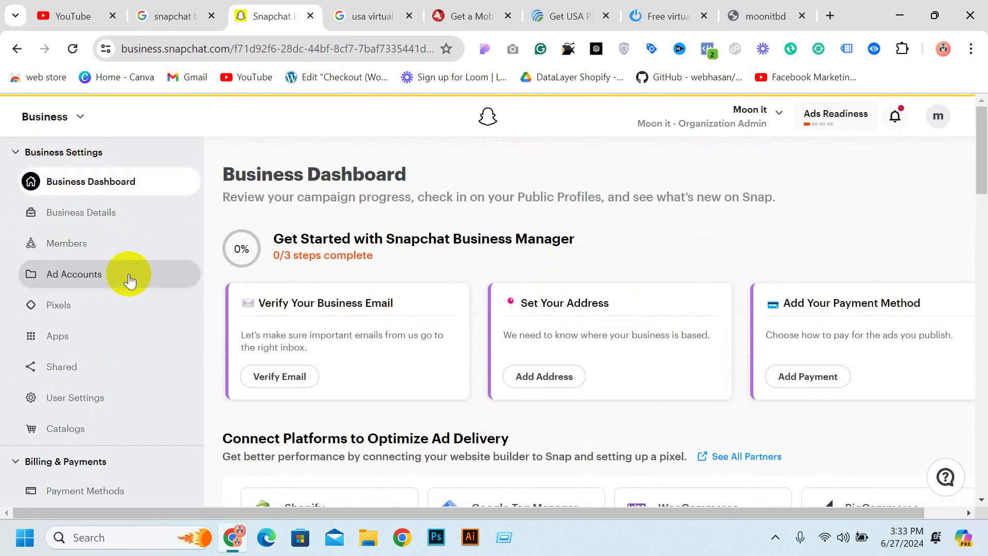
Review the Ad Accounts and Pixels pages, then return to the Business Dashboard
{"action": "left_click", "coordinate": [107, 281]}
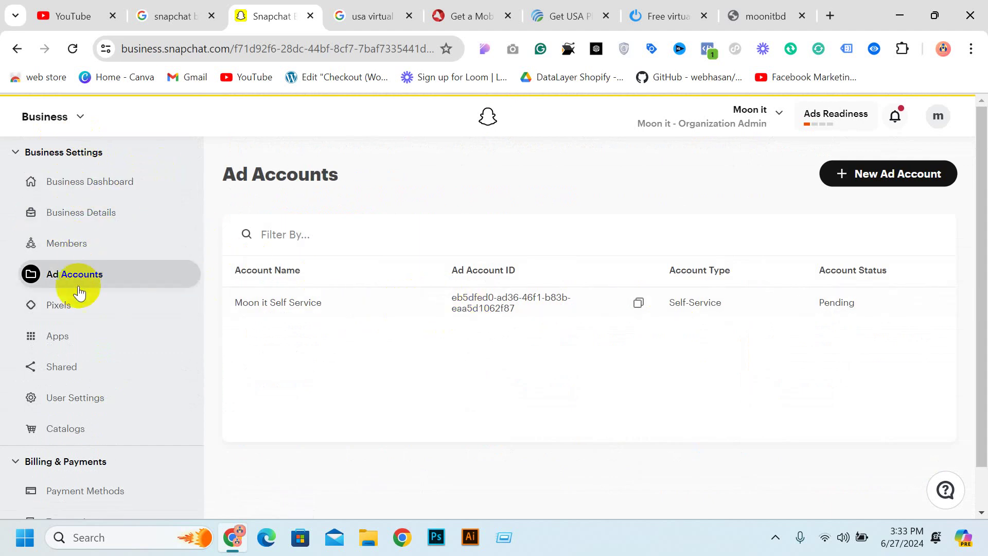
{"action": "left_click", "coordinate": [72, 308]}
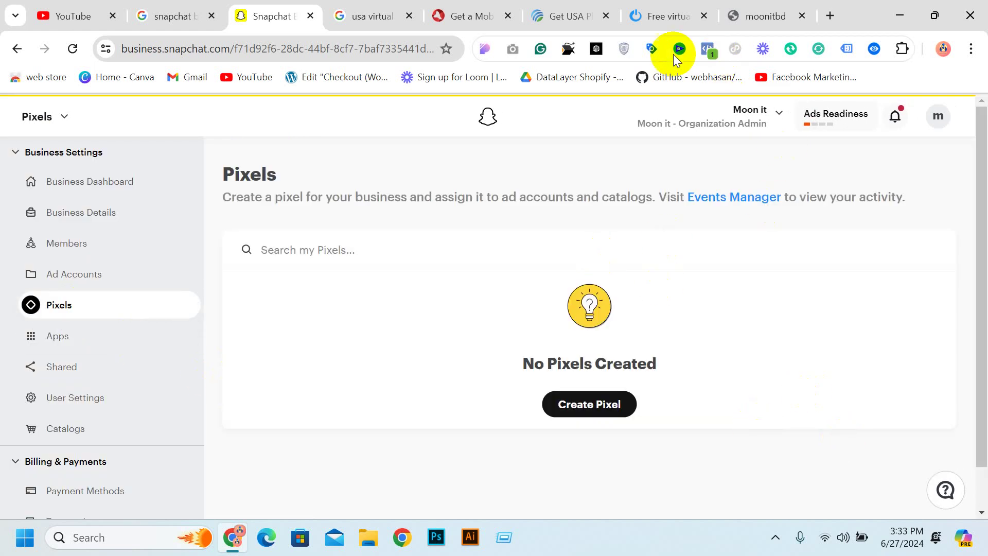
{"action": "left_click", "coordinate": [79, 196]}
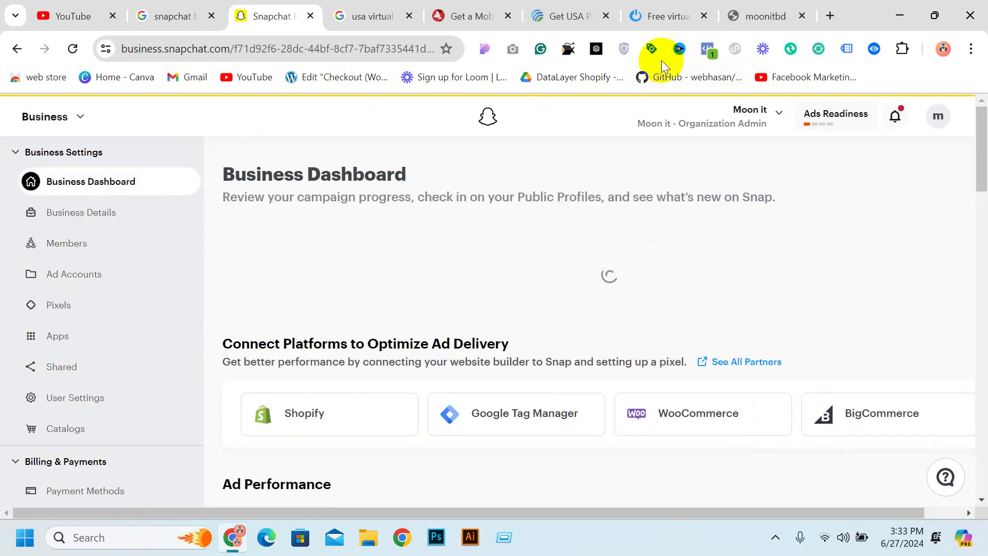
In Gmail, open Snapchat's Confirm your Email Address message and confirm the business email
{"action": "left_click", "coordinate": [827, 16]}
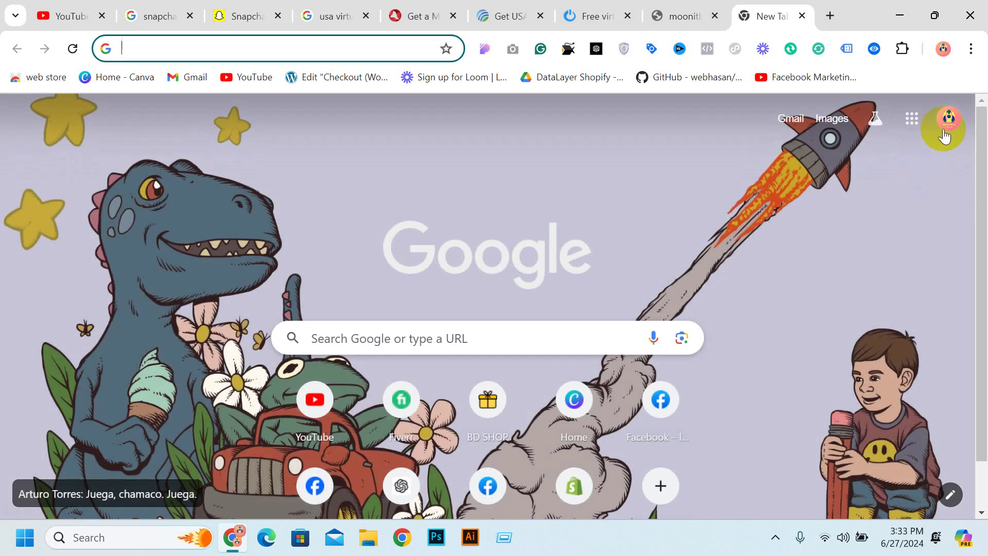
{"action": "left_click", "coordinate": [792, 124]}
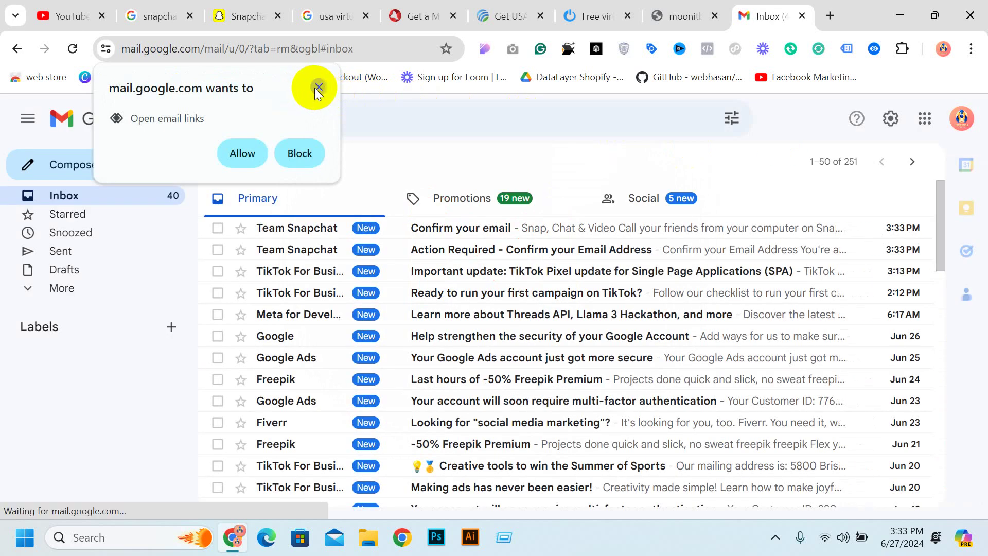
{"action": "left_click", "coordinate": [319, 87]}
{"action": "left_click", "coordinate": [475, 250]}
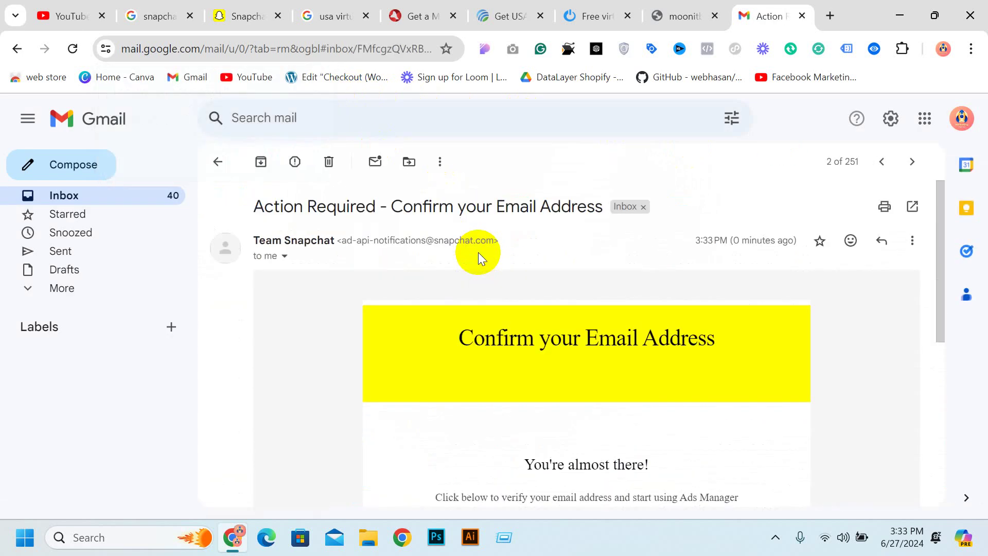
{"action": "scroll", "coordinate": [477, 253], "scroll_direction": "down", "scroll_amount": 3}
{"action": "left_click", "coordinate": [606, 400]}
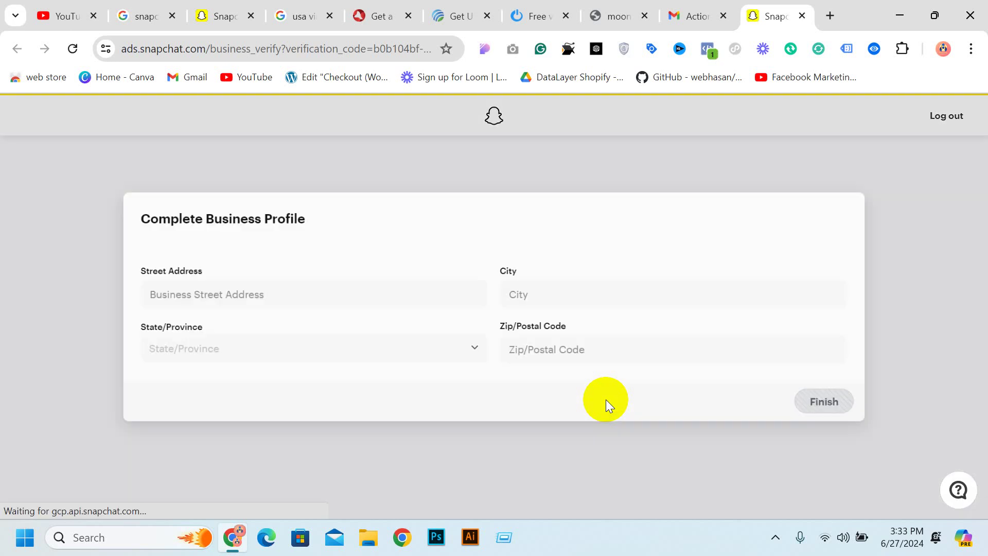
Start the Street Address field on the Complete Business Profile form, then open a new browser tab
{"action": "left_click", "coordinate": [272, 285]}
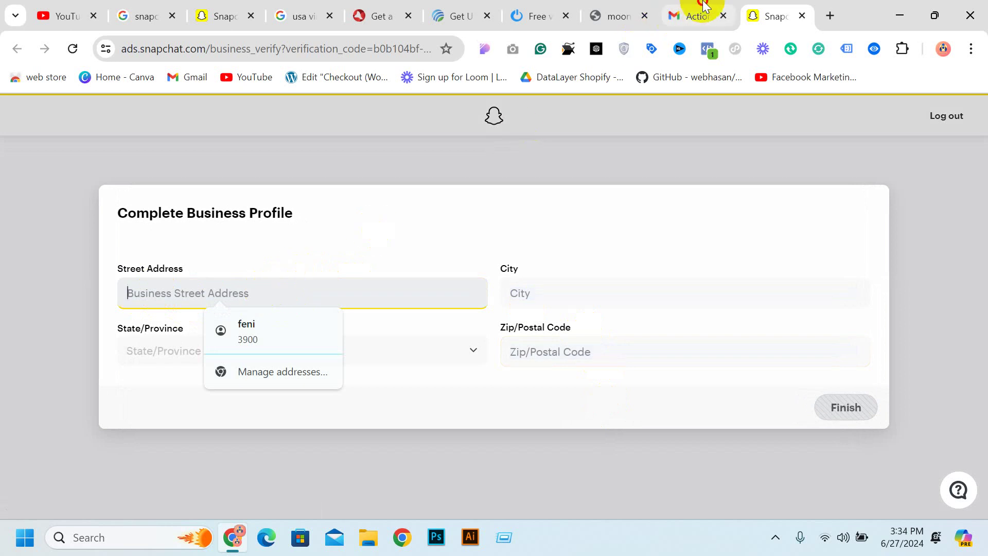
{"action": "left_click", "coordinate": [685, 14]}
{"action": "left_click", "coordinate": [832, 13]}
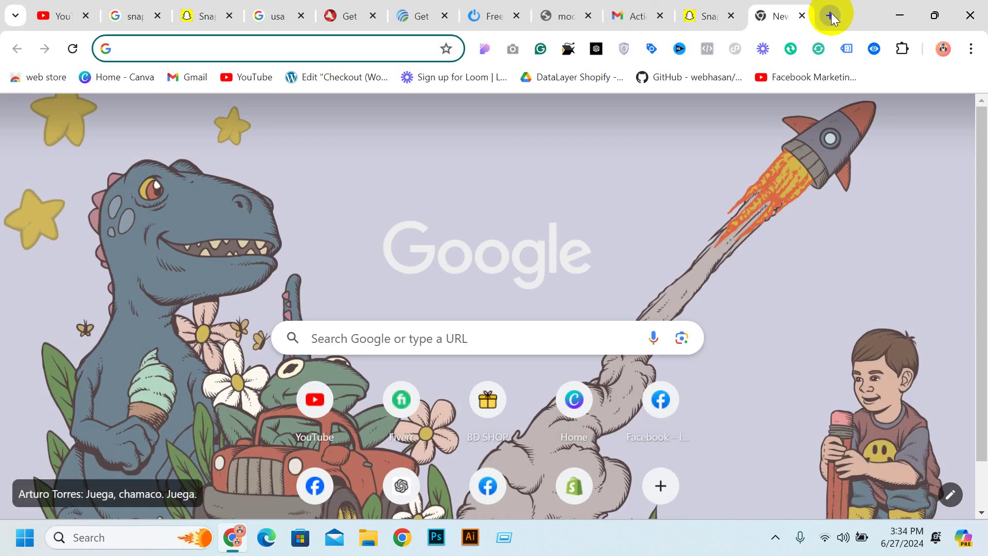
Search 'USA FAKE ADDRESS' and open the fakexy.com US address generator
{"action": "type", "text": "USA"}
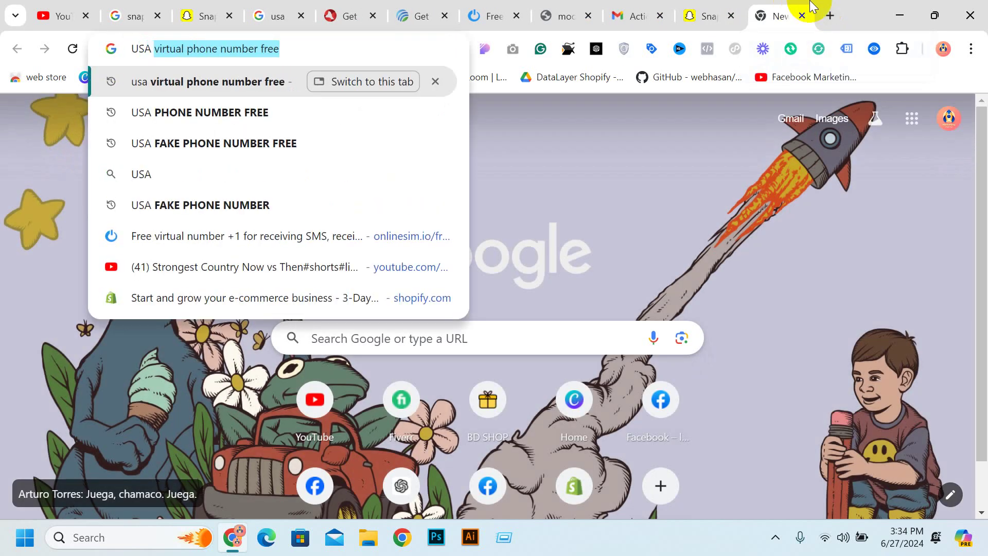
{"action": "type", "text": " FAKE"}
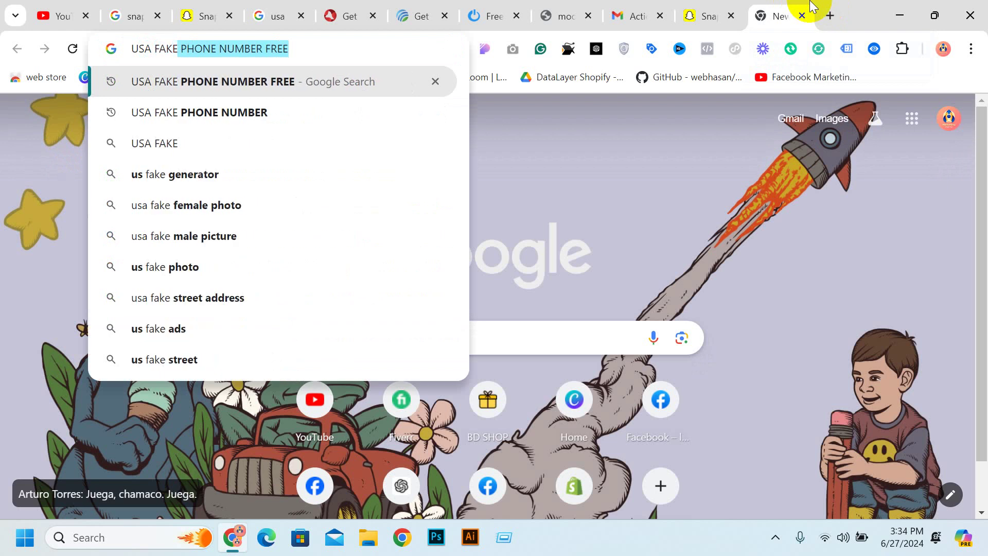
{"action": "type", "text": " ADD"}
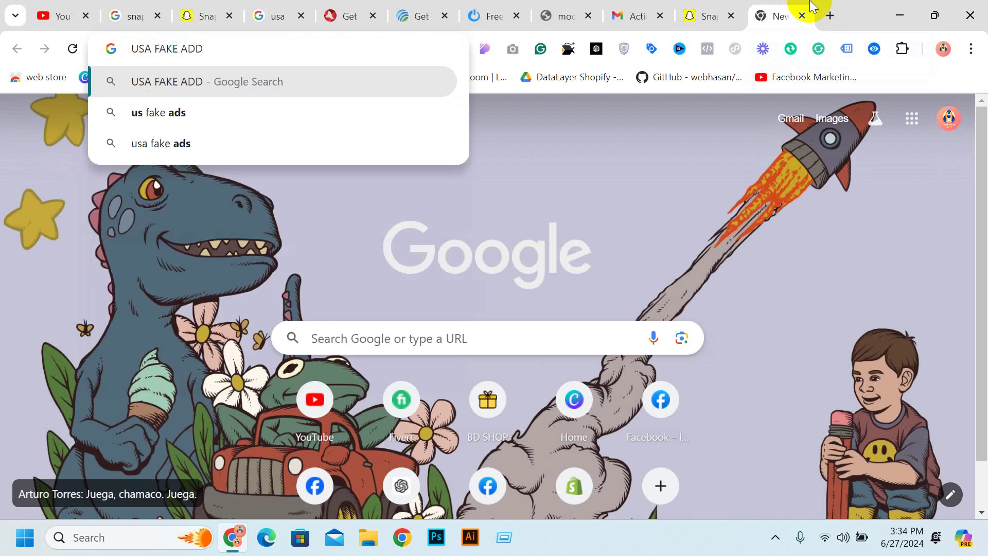
{"action": "type", "text": "RESS"}
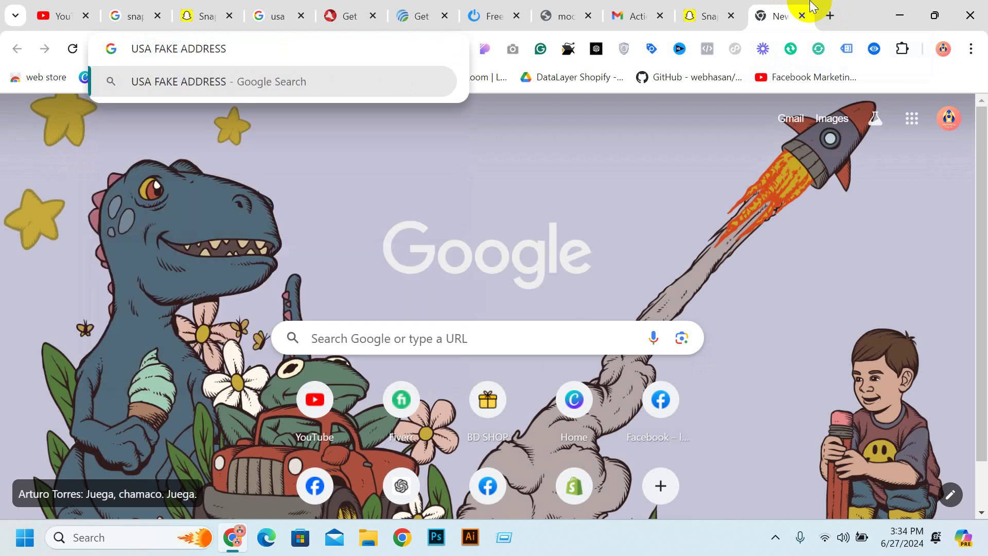
{"action": "key", "text": "Return"}
{"action": "left_click", "coordinate": [307, 262]}
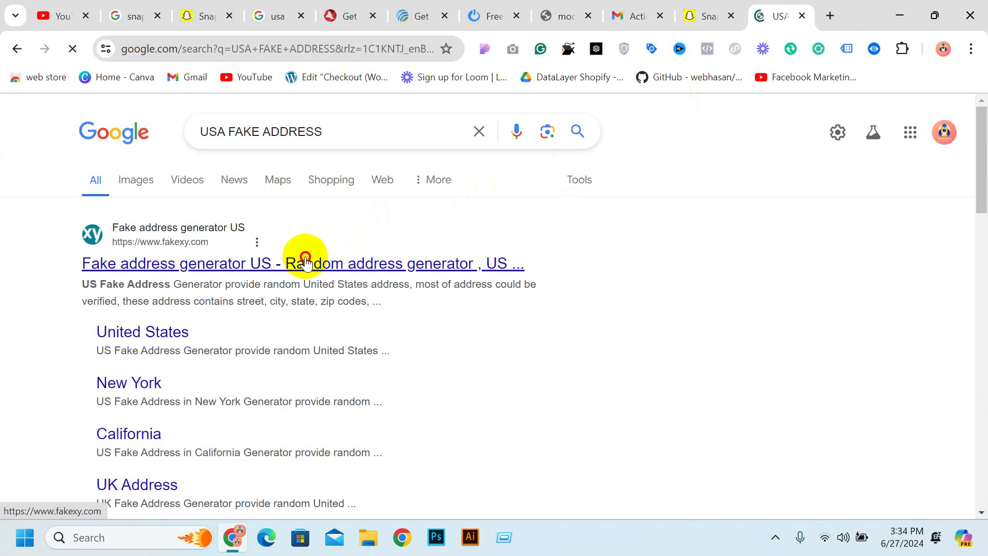
{"action": "scroll", "coordinate": [620, 250], "scroll_direction": "down", "scroll_amount": 3}
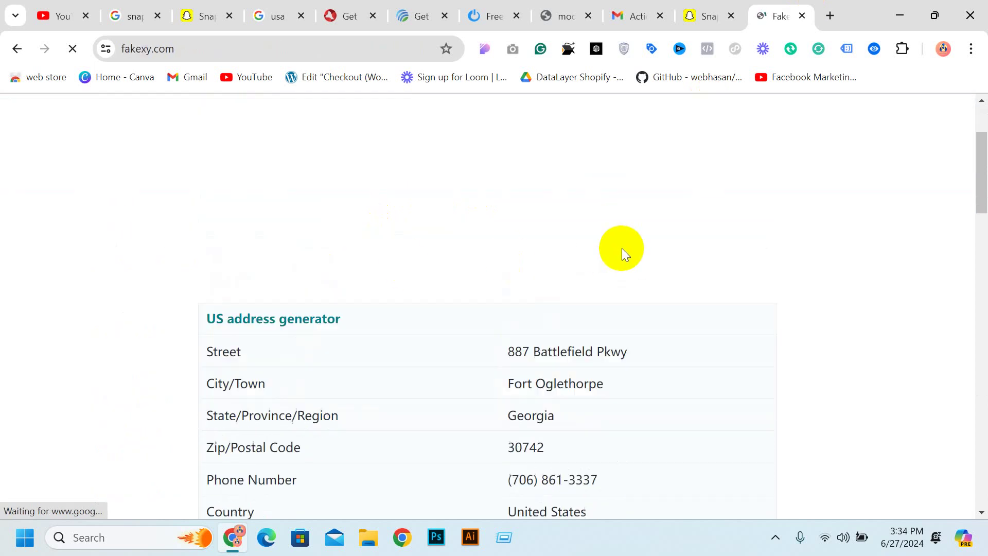
{"action": "scroll", "coordinate": [588, 238], "scroll_direction": "down", "scroll_amount": 1}
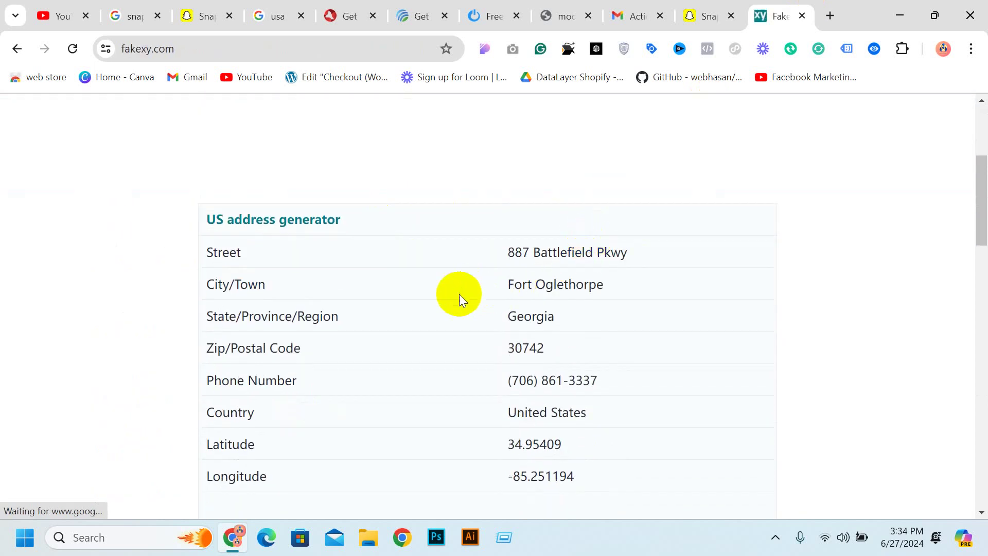
Copy the generated street address into Snapchat's Street Address field
{"action": "triple_click", "coordinate": [554, 252]}
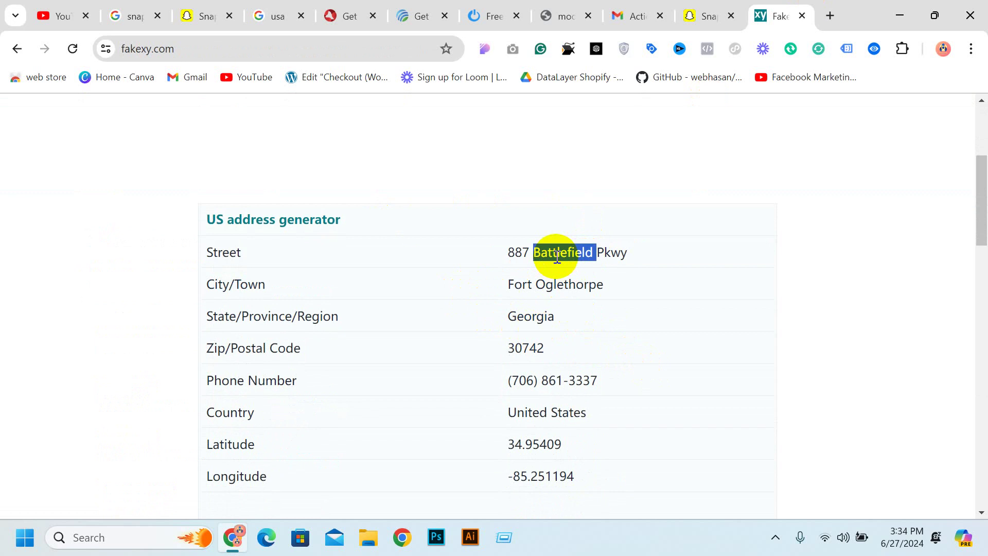
{"action": "right_click", "coordinate": [557, 259]}
{"action": "left_click", "coordinate": [595, 272]}
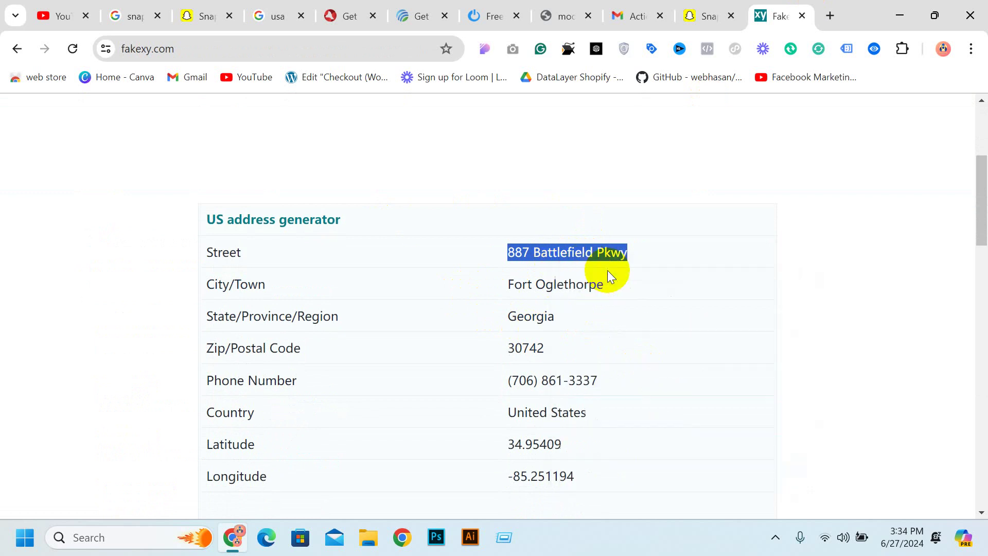
{"action": "left_click", "coordinate": [695, 14]}
{"action": "key", "text": "ctrl+v"}
{"action": "left_click", "coordinate": [547, 288]}
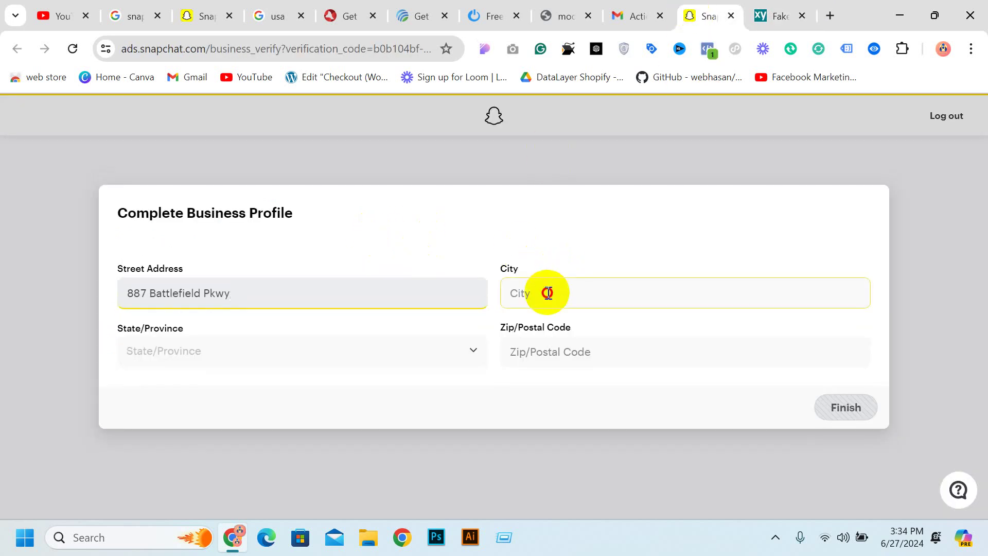
Copy the generated city name from fakexy.com into the City field
{"action": "left_click", "coordinate": [760, 8]}
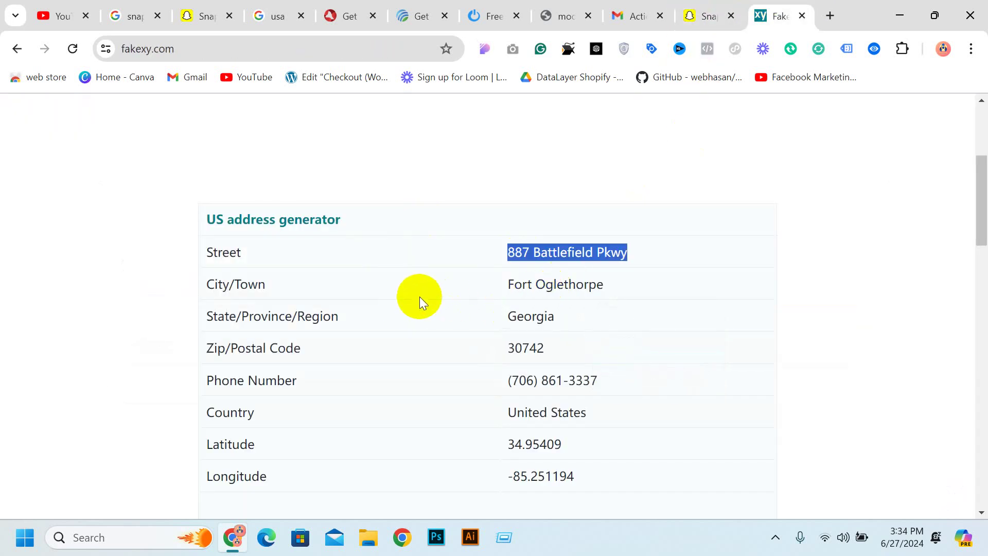
{"action": "triple_click", "coordinate": [541, 284]}
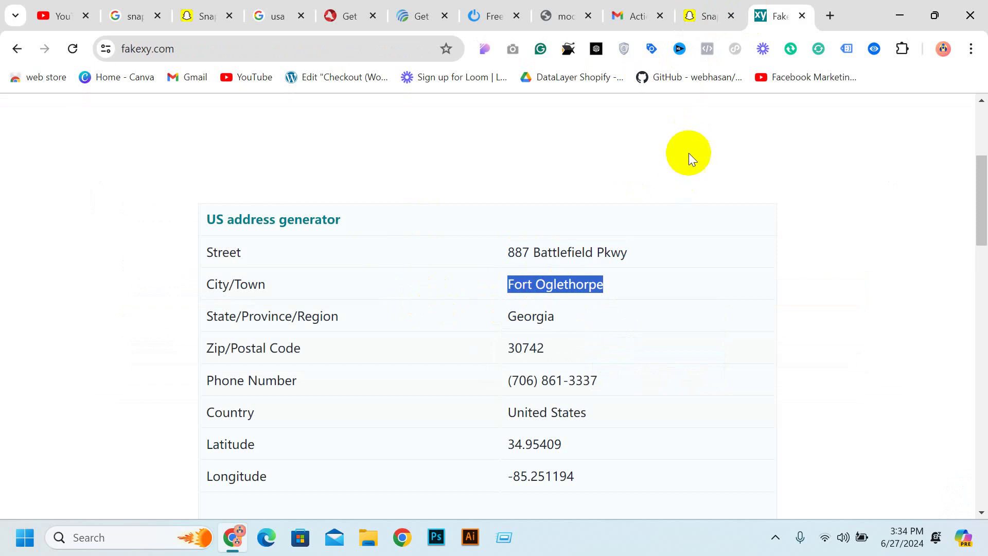
{"action": "key", "text": "ctrl+c"}
{"action": "left_click", "coordinate": [704, 15]}
{"action": "key", "text": "ctrl+v"}
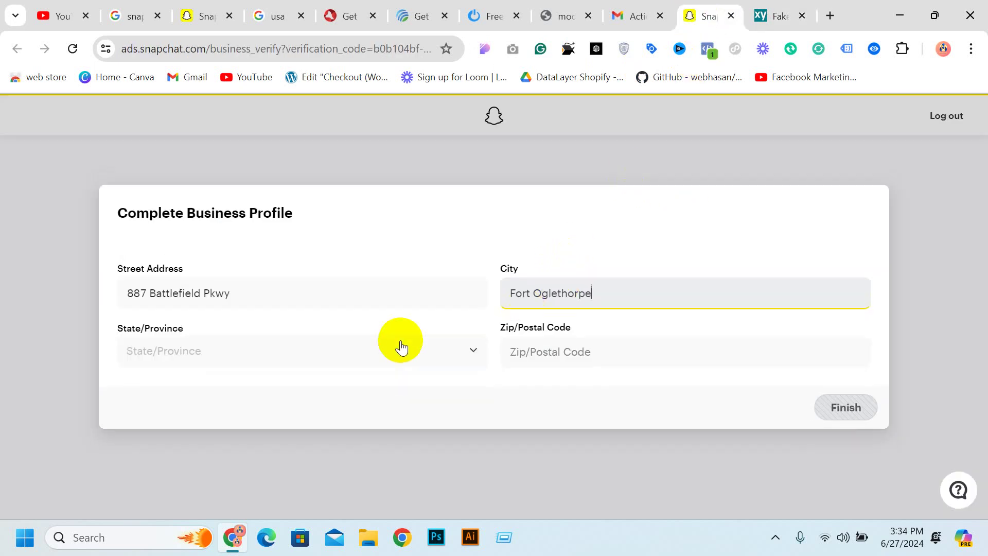
Choose the generated address's state from the State/Province dropdown
{"action": "left_click", "coordinate": [275, 353]}
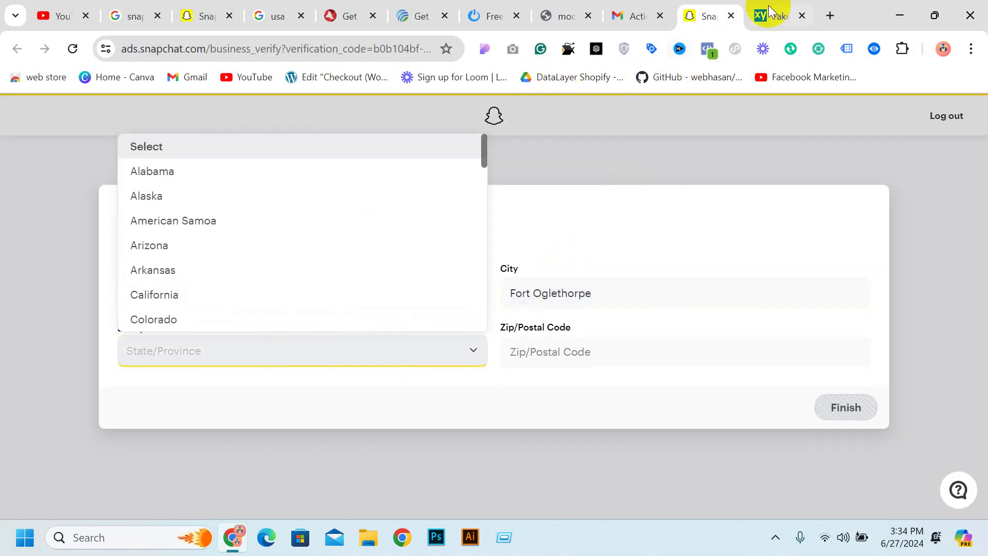
{"action": "left_click", "coordinate": [770, 11]}
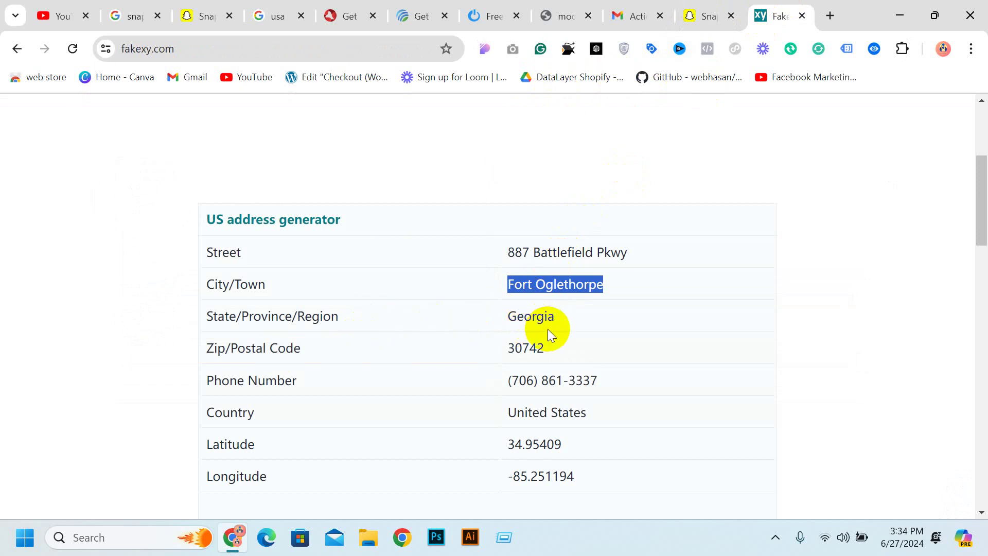
{"action": "left_click", "coordinate": [716, 15]}
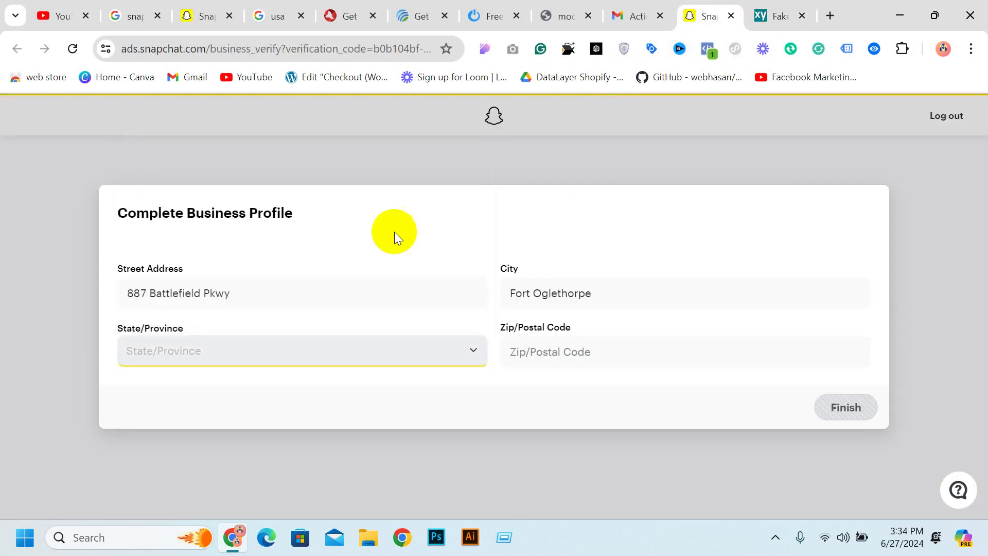
{"action": "left_click", "coordinate": [263, 344]}
{"action": "scroll", "coordinate": [214, 247], "scroll_direction": "down", "scroll_amount": 4}
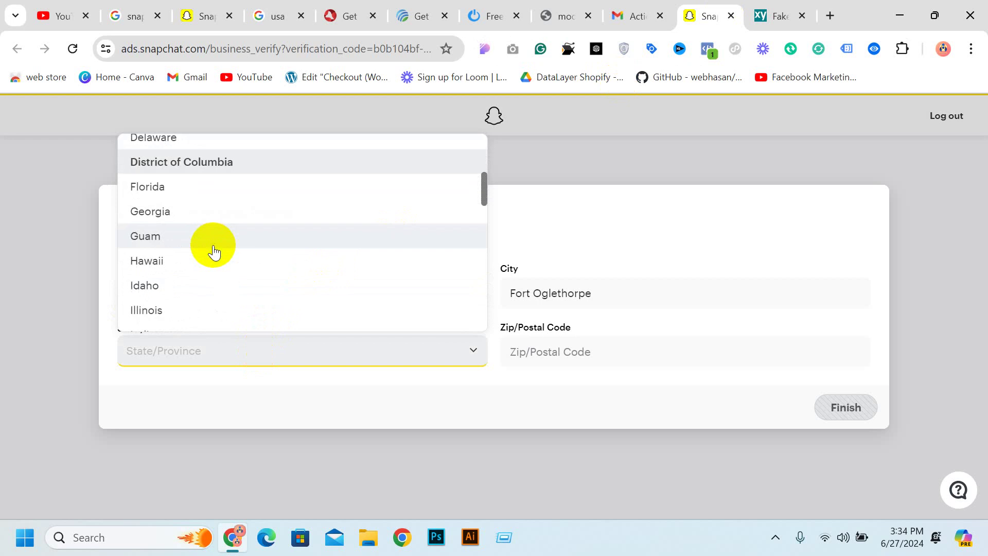
{"action": "left_click", "coordinate": [196, 213]}
Copy the generated zip code from fakexy.com into the Zip field
{"action": "left_click", "coordinate": [531, 353]}
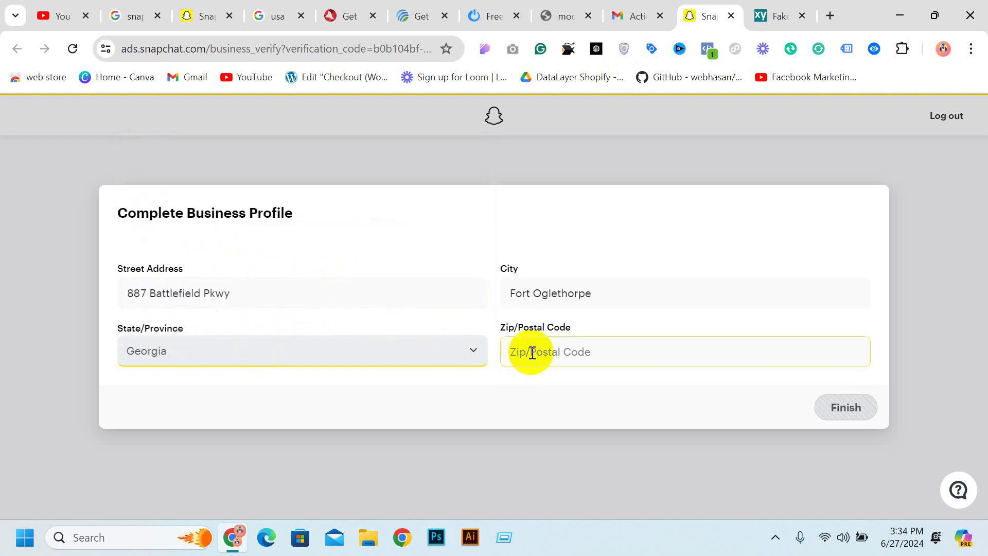
{"action": "left_click", "coordinate": [767, 15]}
{"action": "left_click", "coordinate": [516, 342]}
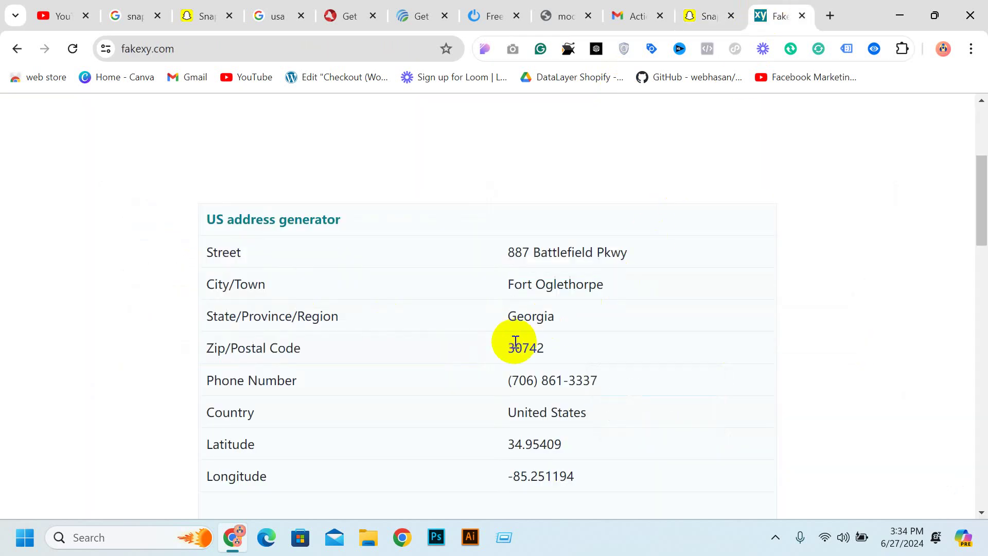
{"action": "double_click", "coordinate": [515, 342]}
{"action": "key", "text": "ctrl+c"}
{"action": "left_click", "coordinate": [704, 15]}
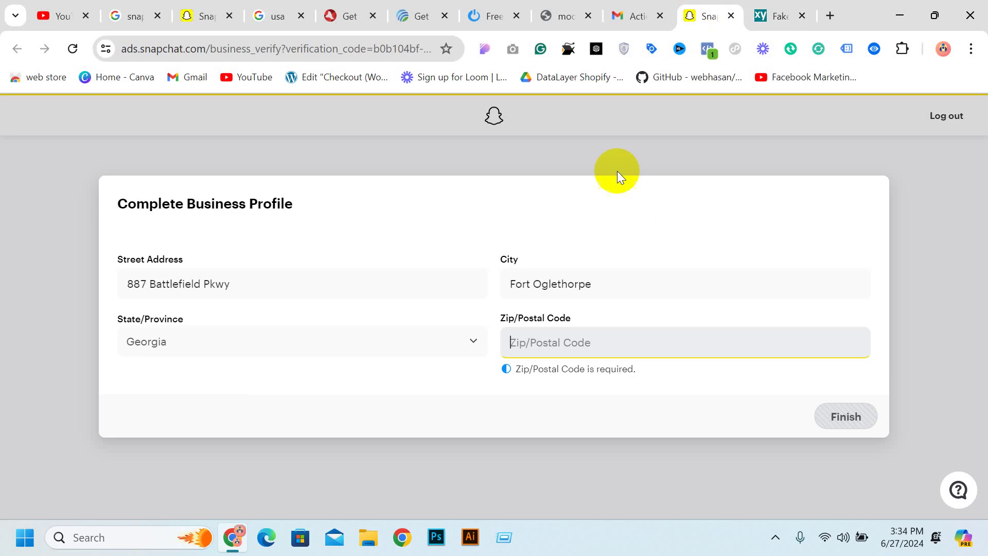
{"action": "key", "text": "ctrl+v"}
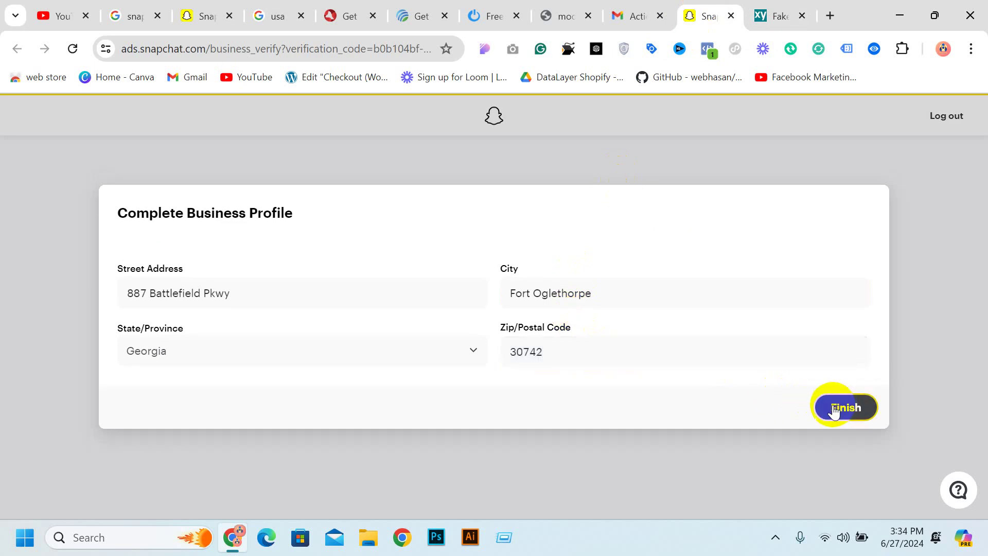
Finish the business profile, save the address in Chrome, and go back to Gmail
{"action": "left_click", "coordinate": [841, 409]}
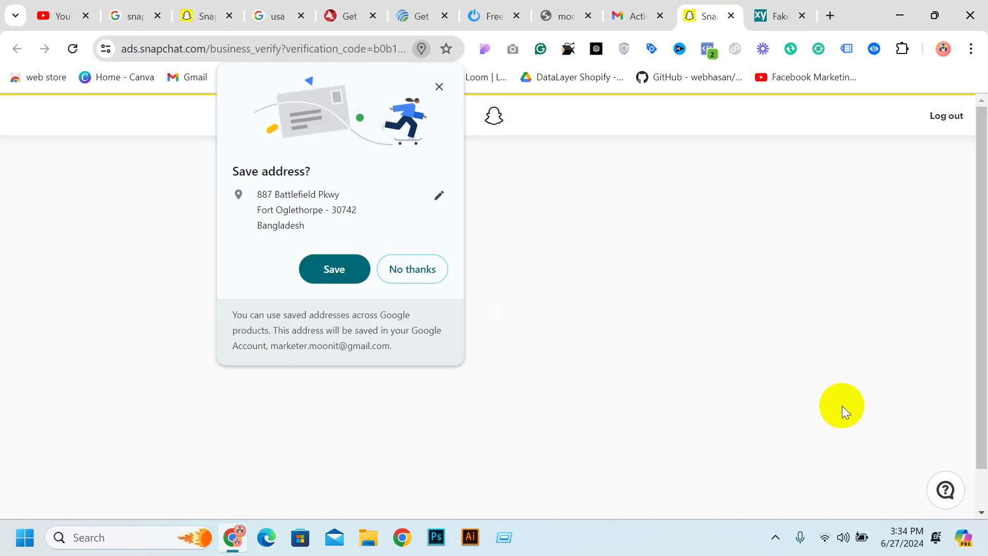
{"action": "left_click", "coordinate": [333, 271]}
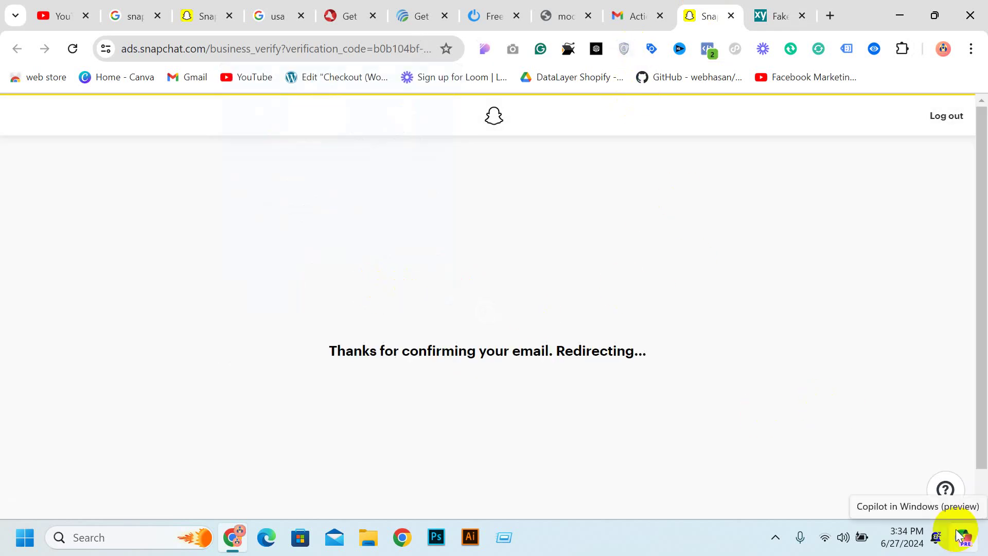
{"action": "left_click", "coordinate": [645, 7]}
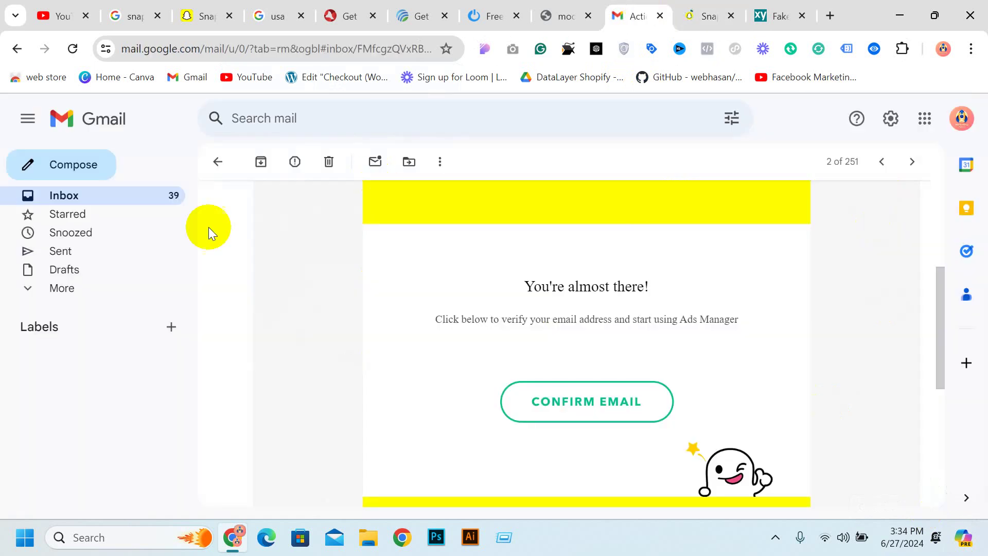
Open Team Snapchat's Confirm your email message, confirm the address, and return to the Business Dashboard
{"action": "left_click", "coordinate": [125, 195]}
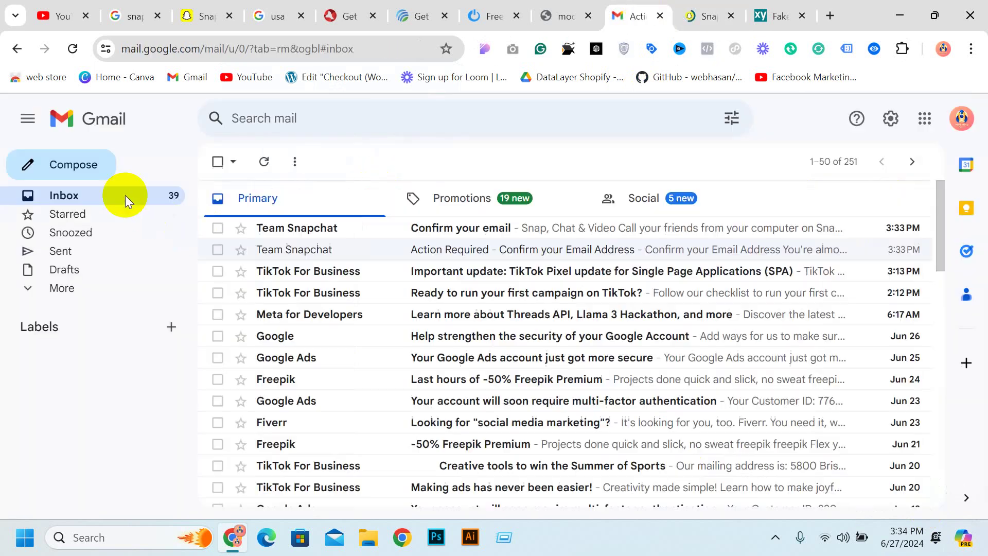
{"action": "left_click", "coordinate": [455, 228]}
{"action": "scroll", "coordinate": [623, 345], "scroll_direction": "down", "scroll_amount": 2}
{"action": "scroll", "coordinate": [611, 358], "scroll_direction": "down", "scroll_amount": 3}
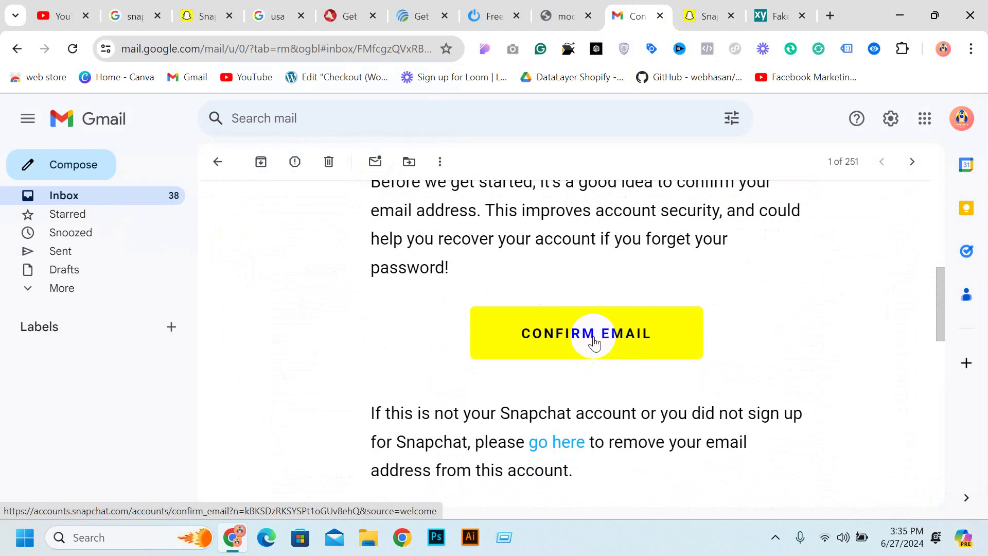
{"action": "left_click", "coordinate": [594, 338]}
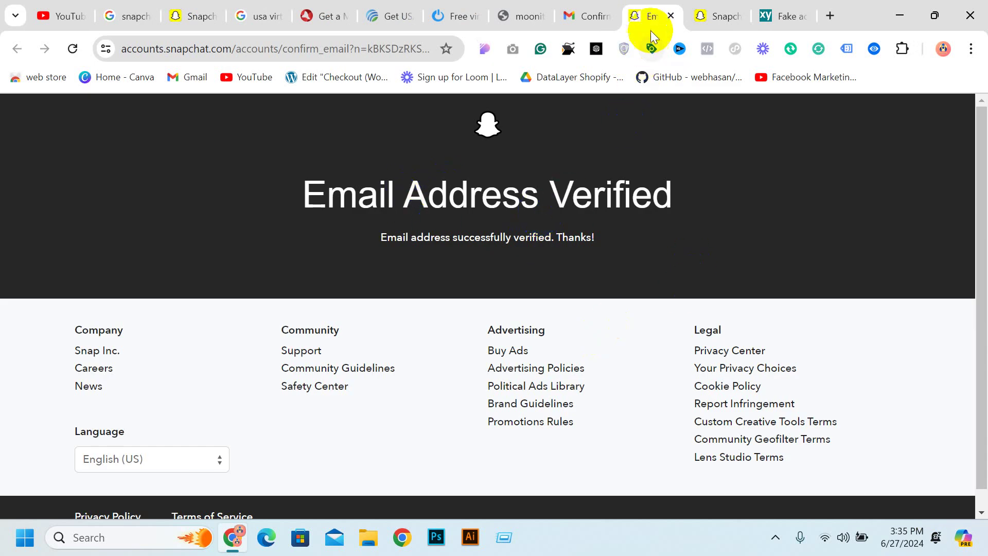
{"action": "left_click", "coordinate": [669, 16]}
{"action": "left_click", "coordinate": [644, 13]}
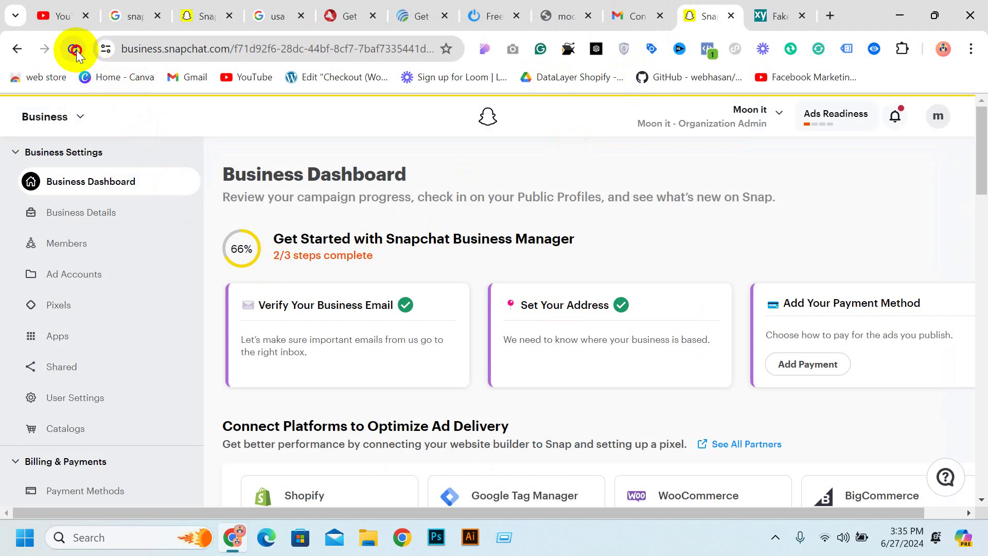
{"action": "left_click", "coordinate": [75, 49]}
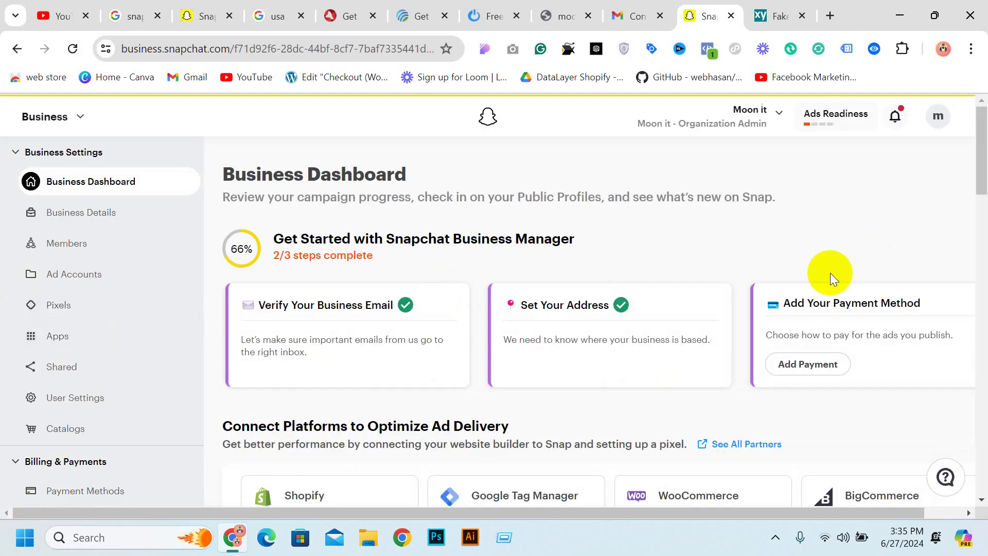
{"action": "scroll", "coordinate": [669, 288], "scroll_direction": "down", "scroll_amount": 1}
{"action": "double_click", "coordinate": [310, 231]}
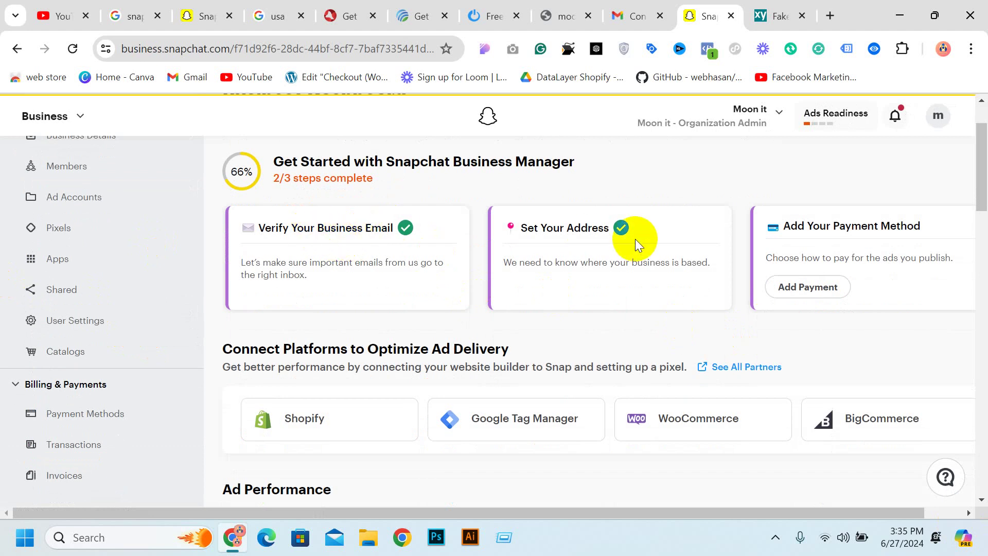
{"action": "left_click", "coordinate": [806, 293]}
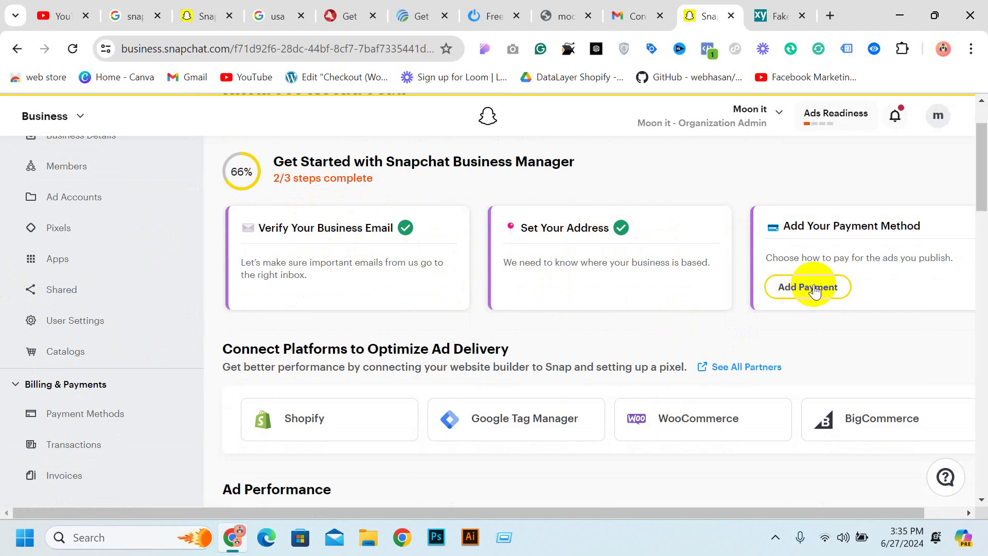
{"action": "scroll", "coordinate": [432, 332], "scroll_direction": "down", "scroll_amount": 3}
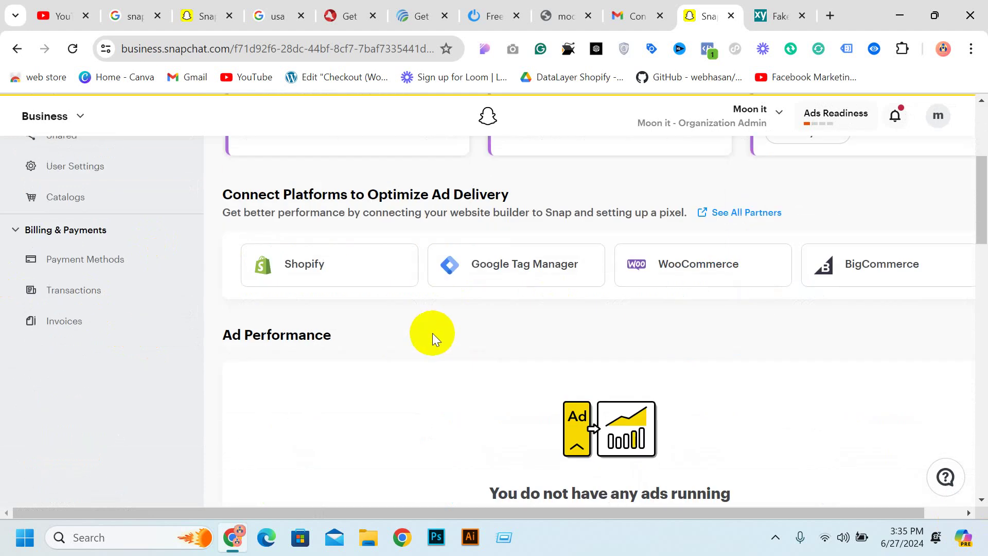
{"action": "scroll", "coordinate": [216, 309], "scroll_direction": "up", "scroll_amount": 3}
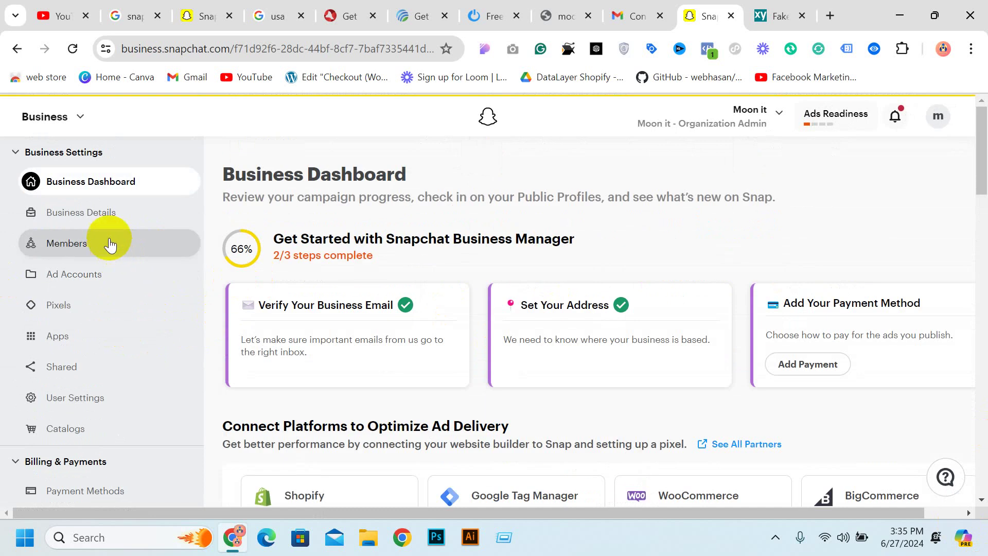
{"action": "left_click", "coordinate": [104, 213]}
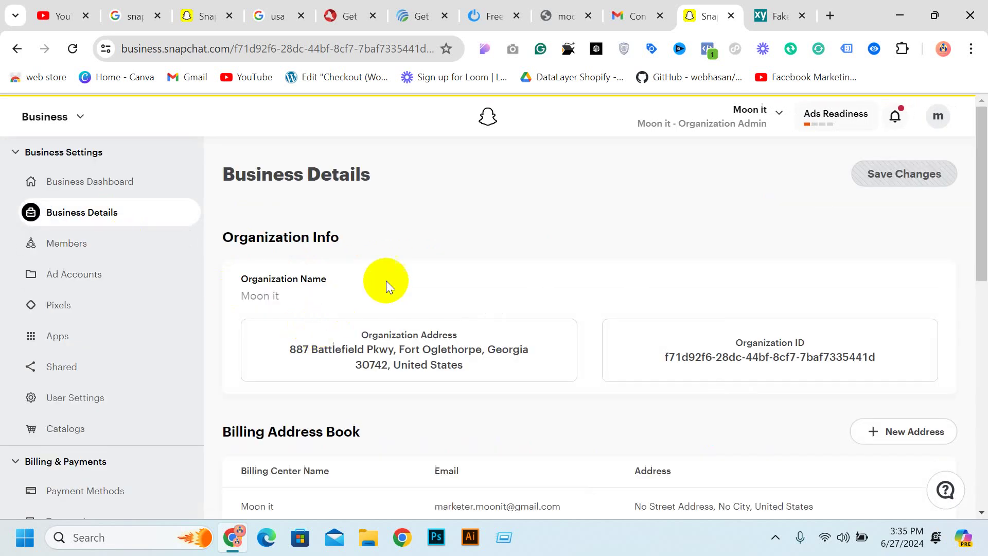
{"action": "scroll", "coordinate": [433, 247], "scroll_direction": "down", "scroll_amount": 3}
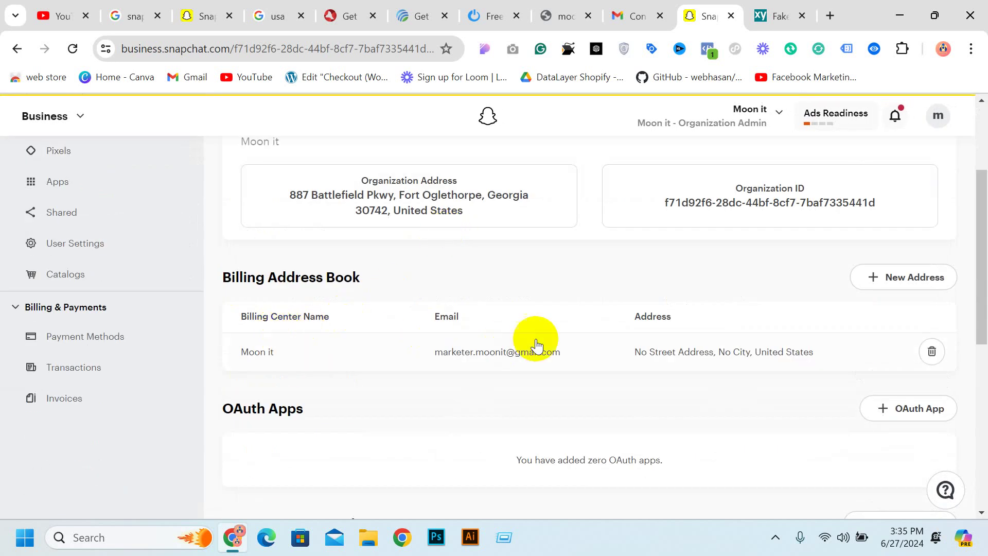
{"action": "scroll", "coordinate": [596, 285], "scroll_direction": "up", "scroll_amount": 3}
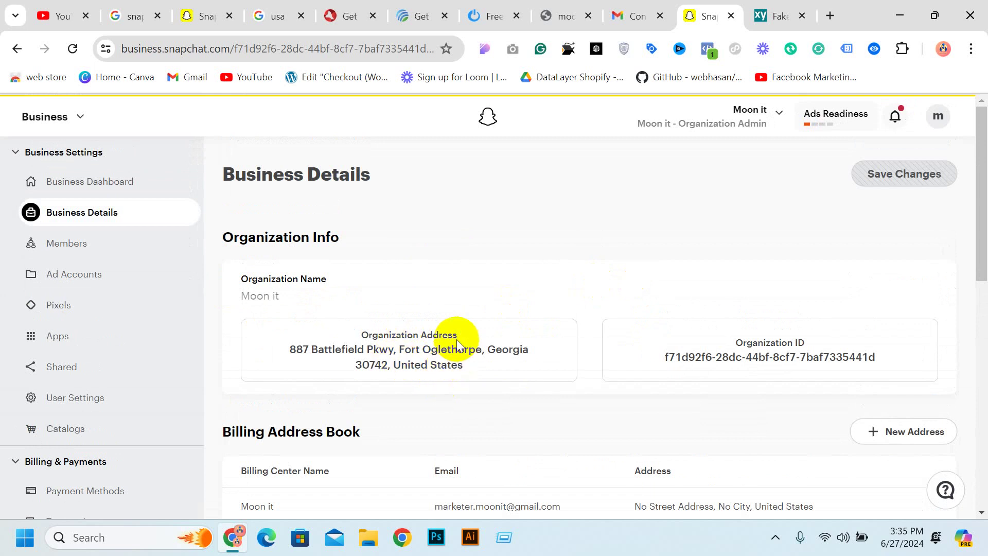
{"action": "scroll", "coordinate": [464, 336], "scroll_direction": "down", "scroll_amount": 6}
{"action": "scroll", "coordinate": [474, 332], "scroll_direction": "up", "scroll_amount": 6}
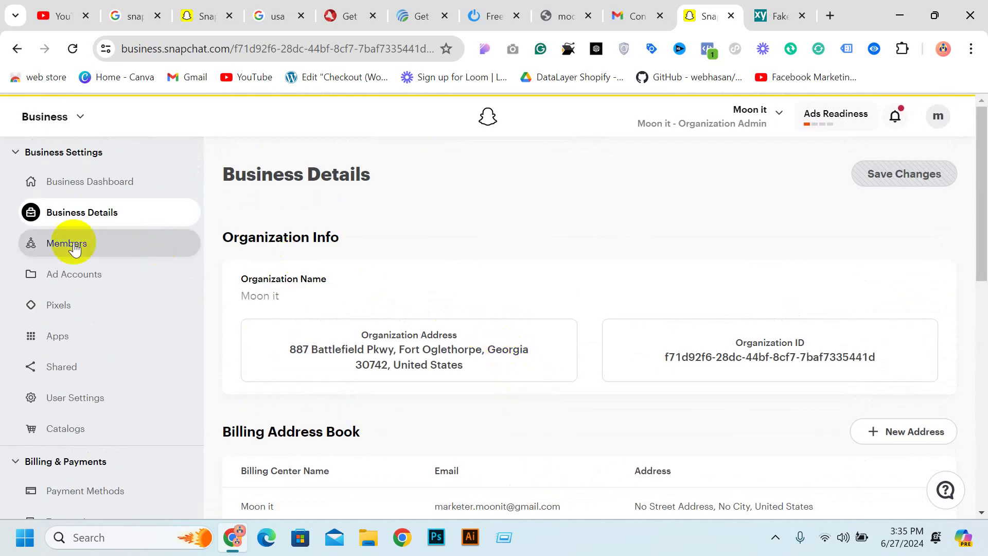
{"action": "left_click", "coordinate": [66, 246]}
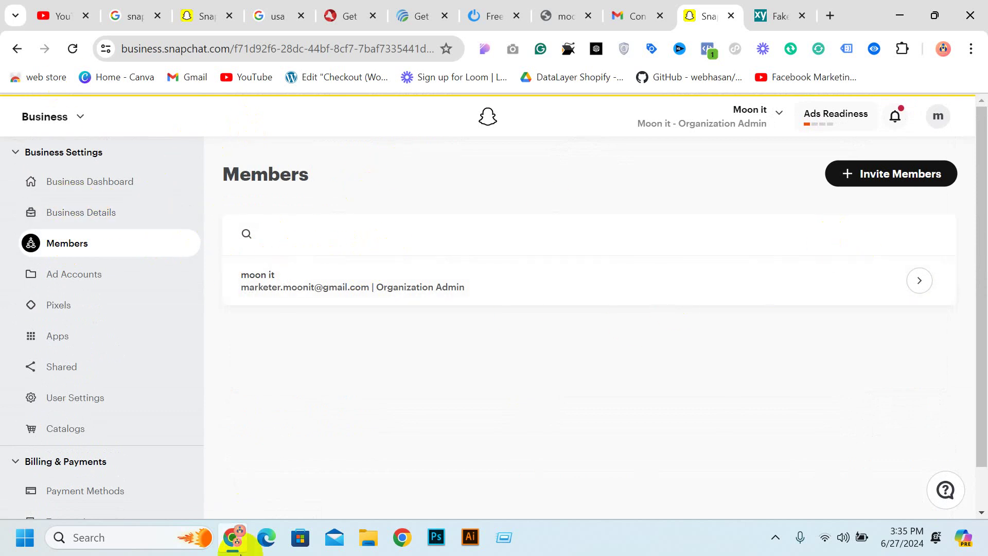
{"action": "mouse_move", "coordinate": [240, 553]}
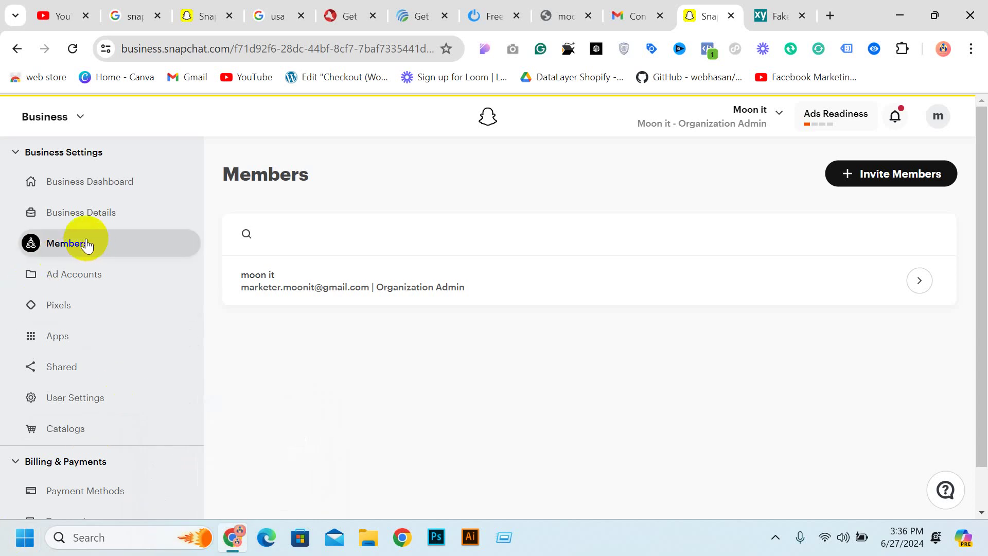
In the Invite Members form, replace the preset role with Business Admin and Member
{"action": "left_click", "coordinate": [875, 193]}
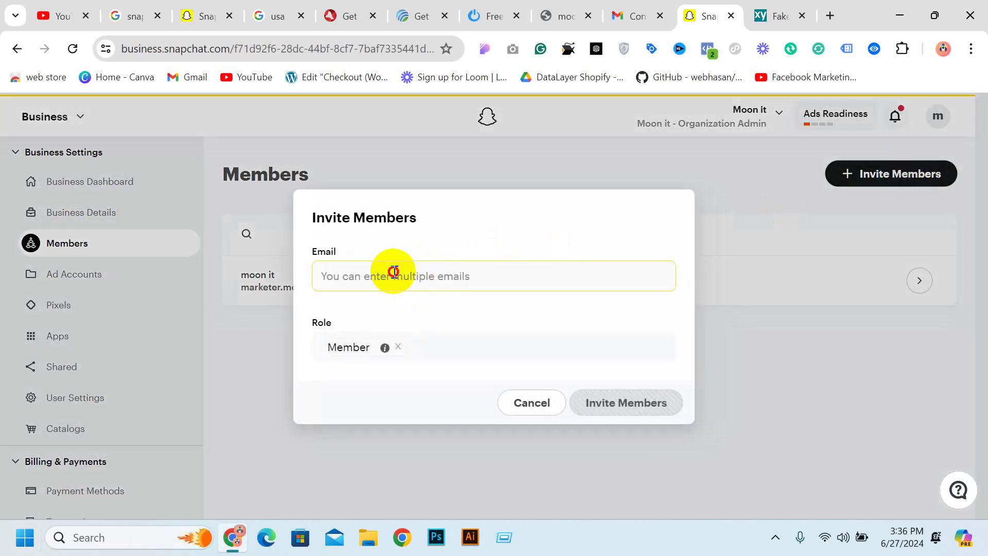
{"action": "left_click", "coordinate": [394, 272]}
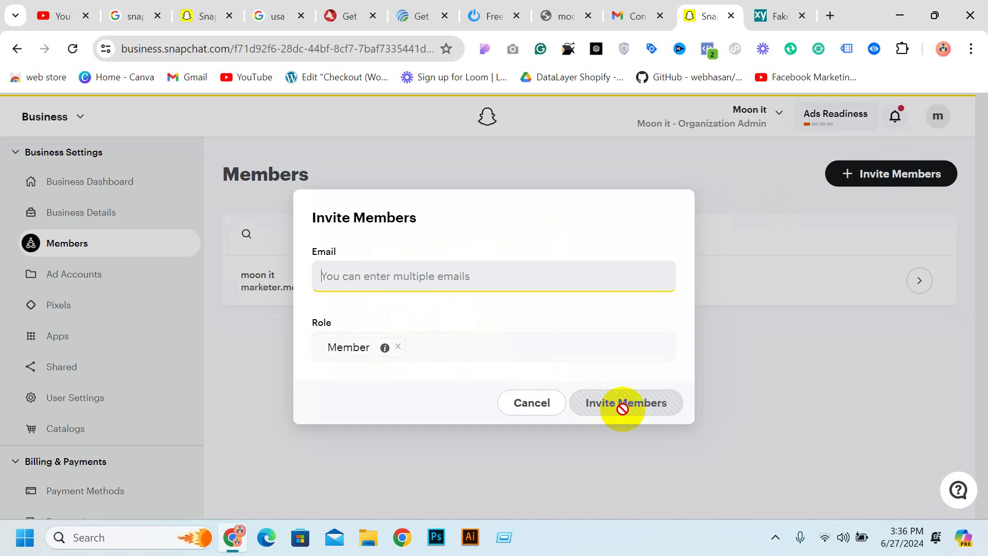
{"action": "left_click", "coordinate": [397, 349]}
{"action": "left_click", "coordinate": [433, 346]}
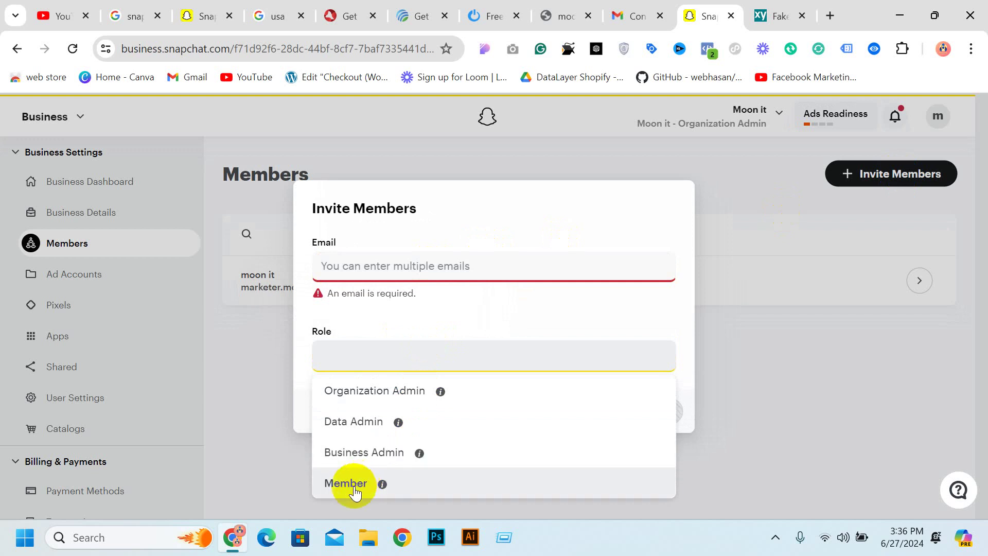
{"action": "left_click", "coordinate": [375, 453]}
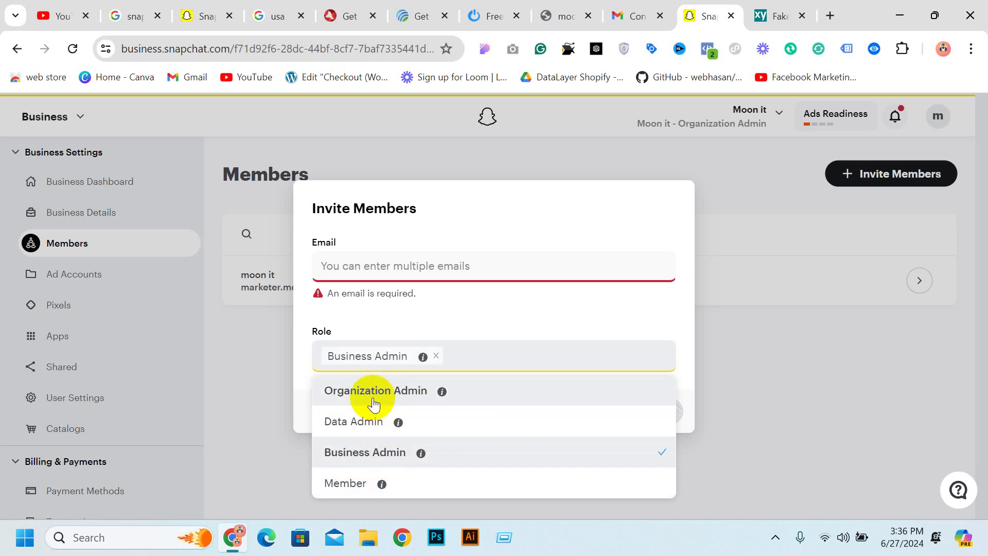
{"action": "left_click", "coordinate": [365, 483]}
{"action": "left_click", "coordinate": [364, 424]}
{"action": "left_click", "coordinate": [378, 413]}
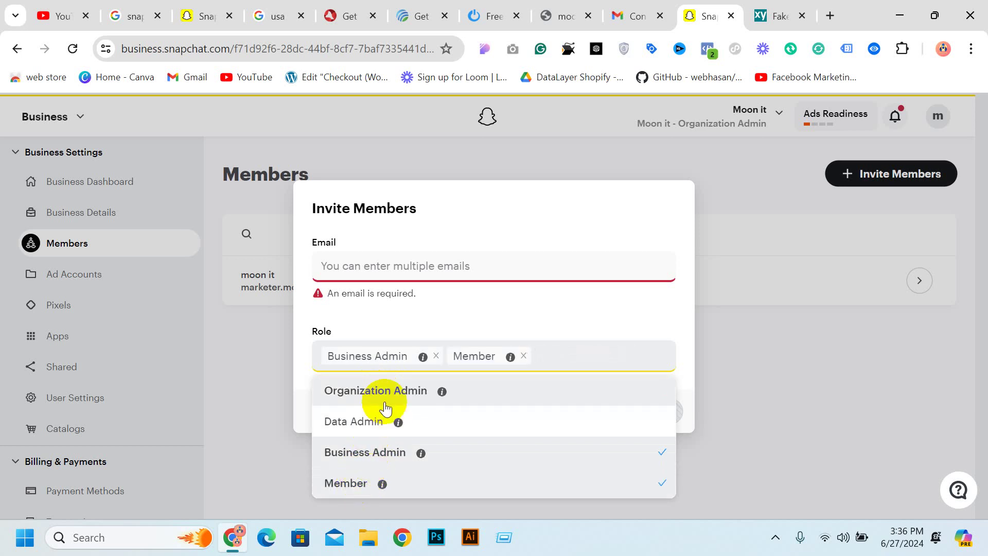
{"action": "left_click", "coordinate": [630, 308]}
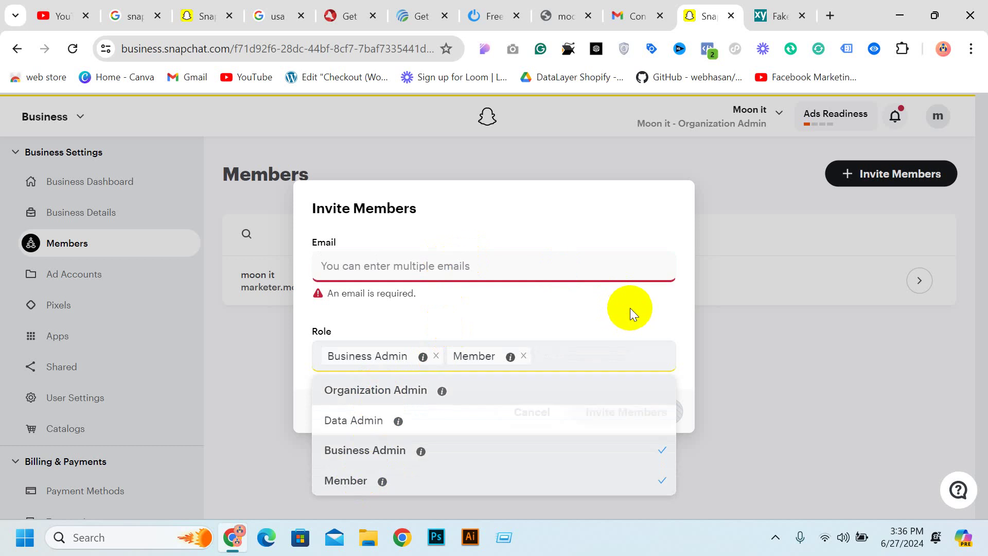
Enter the invitee's e-mail address and send the invitation
{"action": "left_click", "coordinate": [457, 265]}
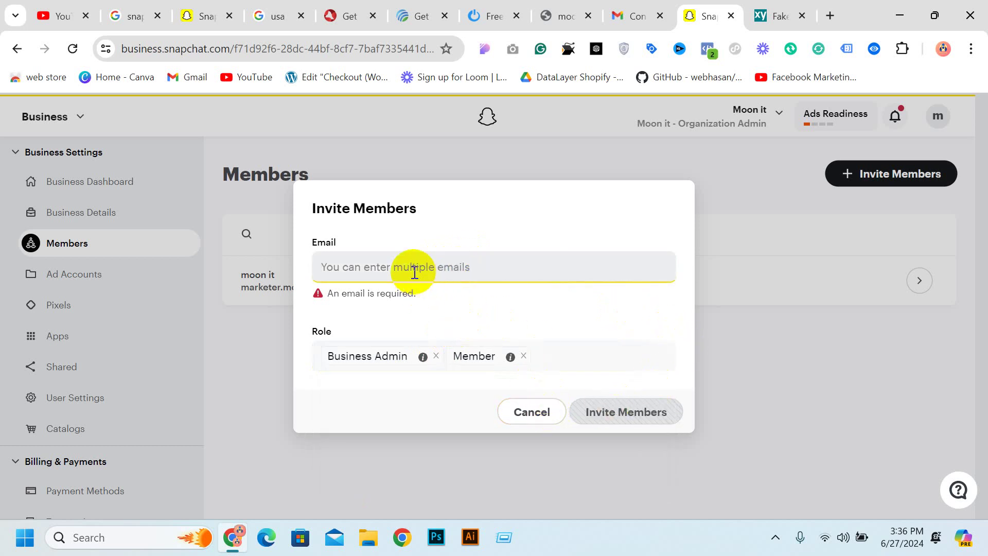
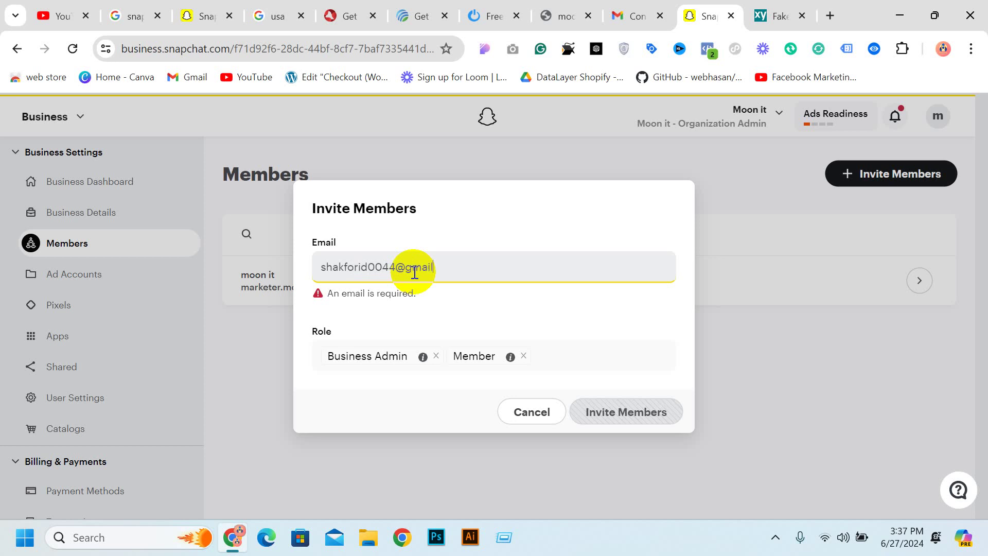
{"action": "left_click", "coordinate": [592, 410]}
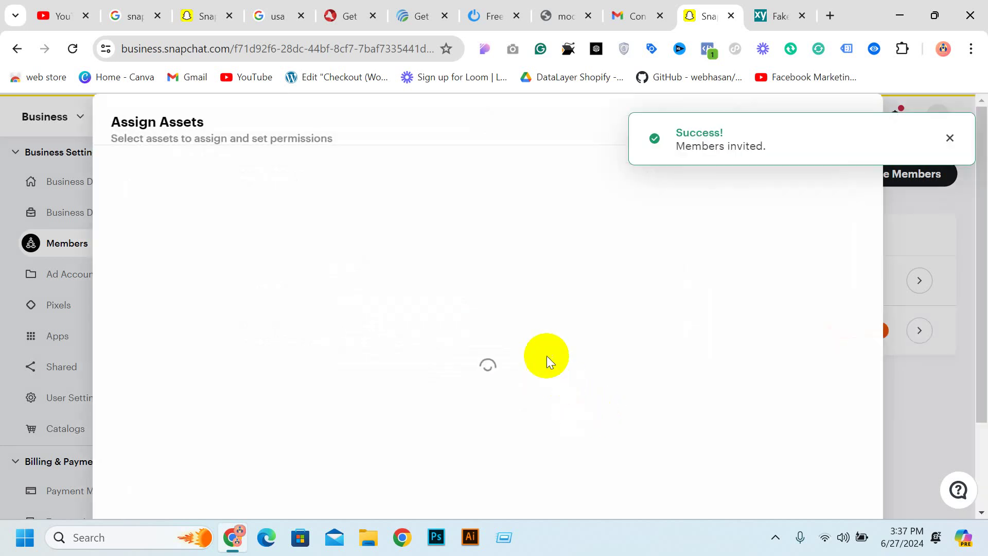
Tick the Moon it Self Service ad account and compare Data Manager and Account Admin permissions
{"action": "left_click", "coordinate": [318, 251]}
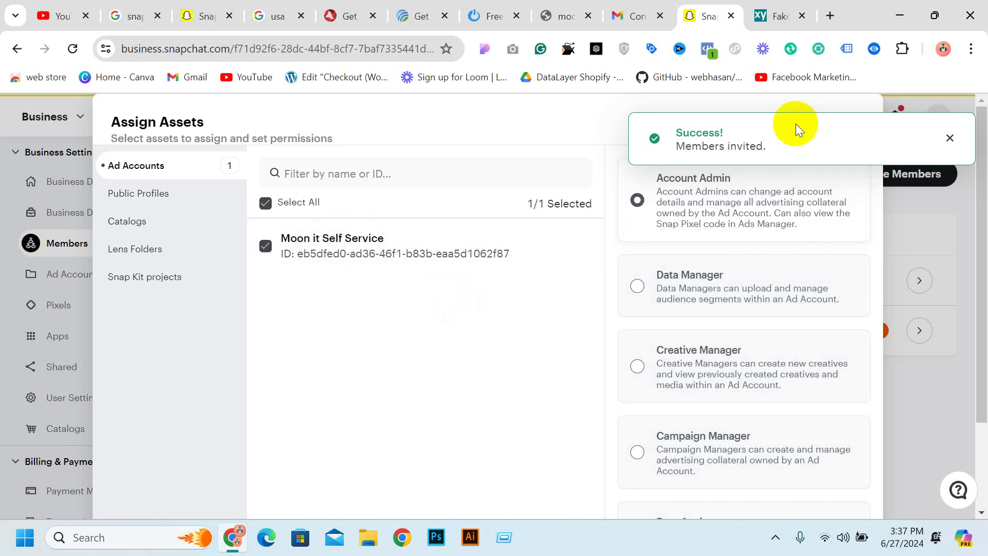
{"action": "left_click_drag", "start_coordinate": [795, 129], "coordinate": [803, 225]}
{"action": "scroll", "coordinate": [724, 389], "scroll_direction": "down", "scroll_amount": 3}
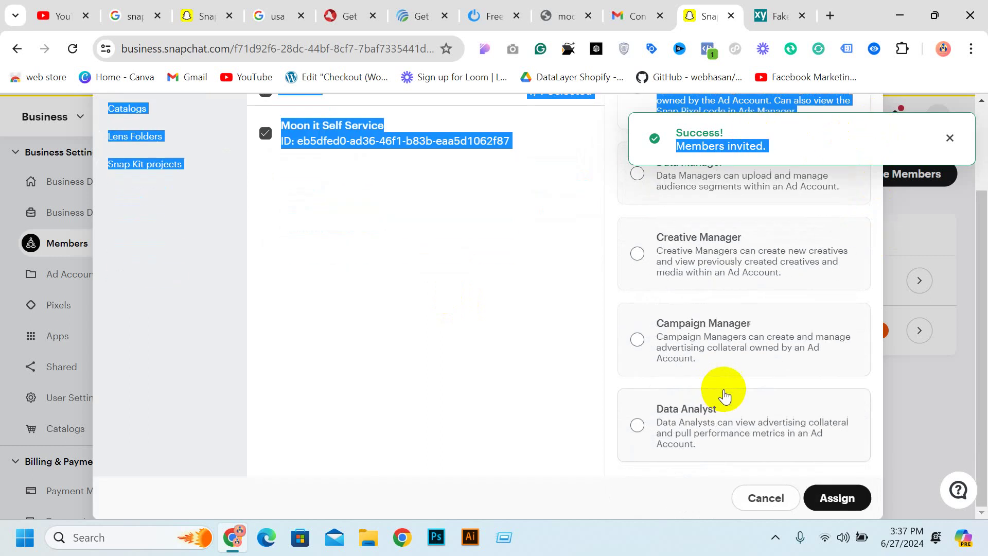
{"action": "scroll", "coordinate": [723, 330], "scroll_direction": "up", "scroll_amount": 2}
{"action": "left_click", "coordinate": [703, 282]}
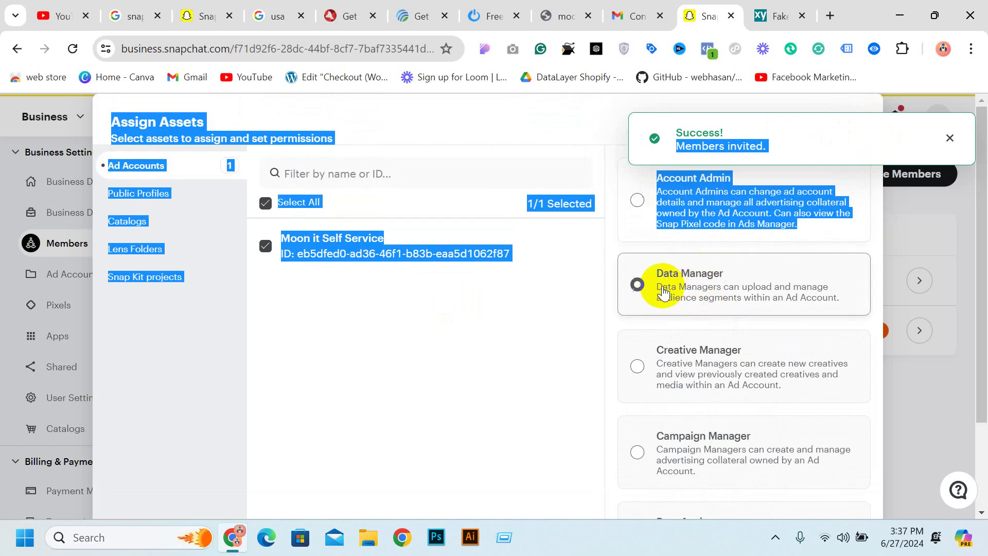
{"action": "scroll", "coordinate": [664, 339], "scroll_direction": "down", "scroll_amount": 1}
{"action": "scroll", "coordinate": [761, 412], "scroll_direction": "up", "scroll_amount": 2}
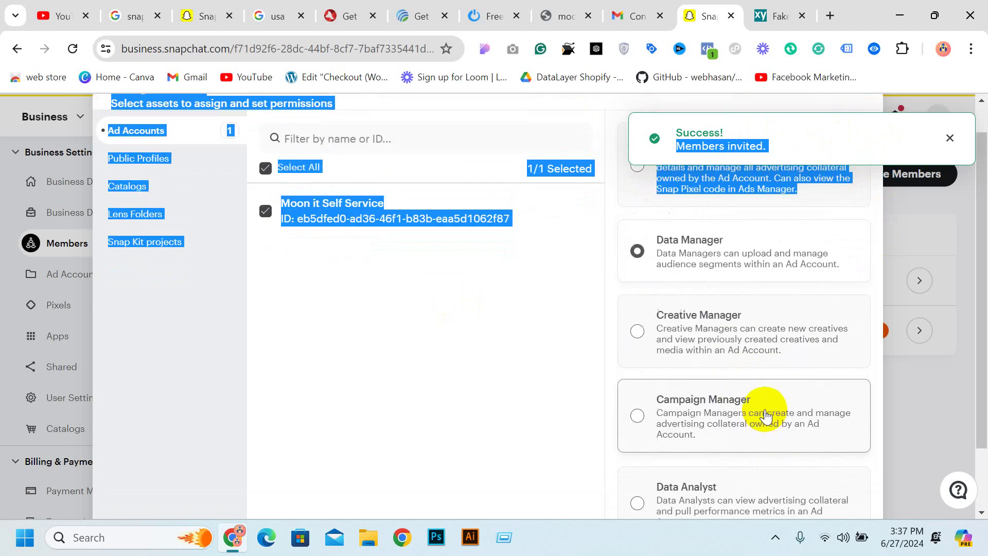
{"action": "left_click", "coordinate": [639, 193]}
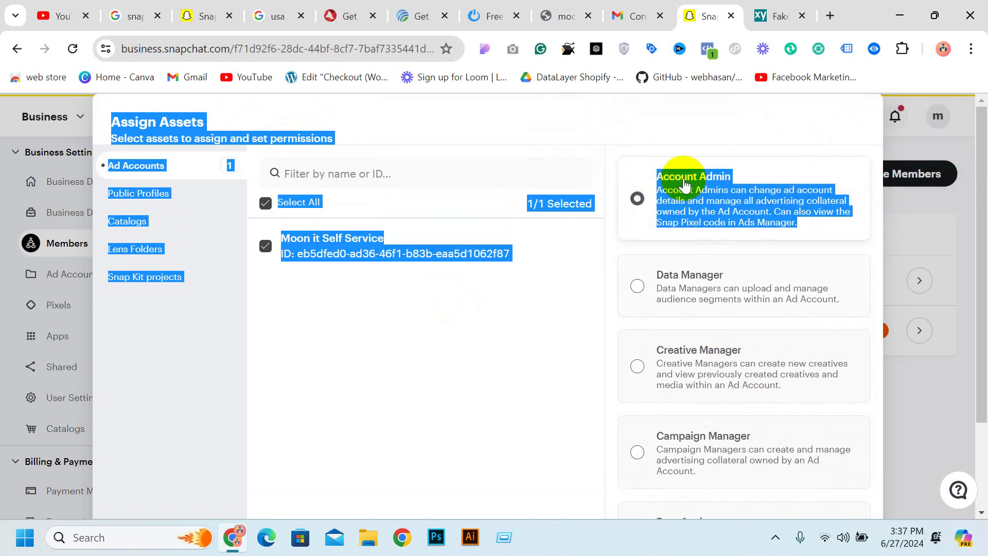
Keep the Account Admin permission and assign the ad account to the invited member
{"action": "left_click", "coordinate": [513, 293]}
{"action": "scroll", "coordinate": [724, 232], "scroll_direction": "down", "scroll_amount": 2}
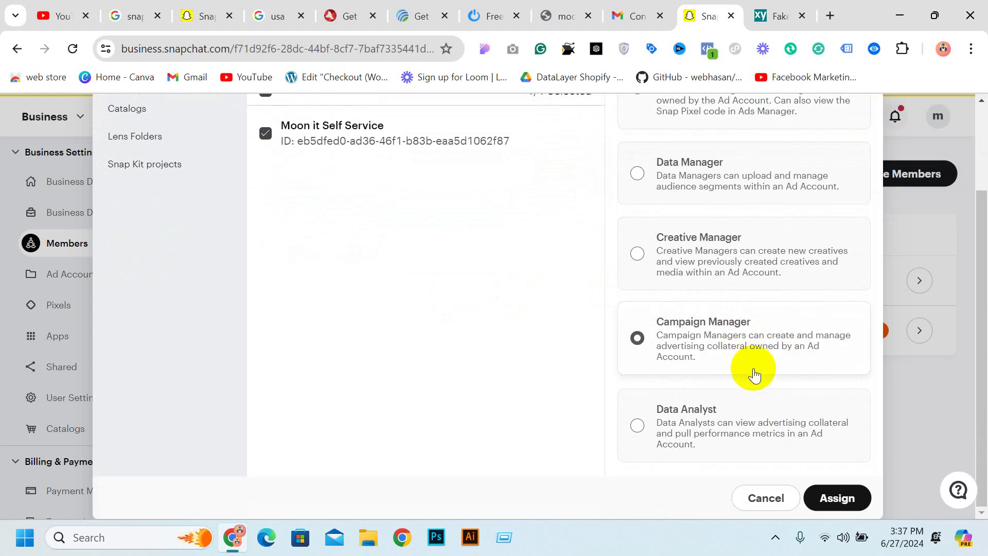
{"action": "scroll", "coordinate": [701, 316], "scroll_direction": "up", "scroll_amount": 1}
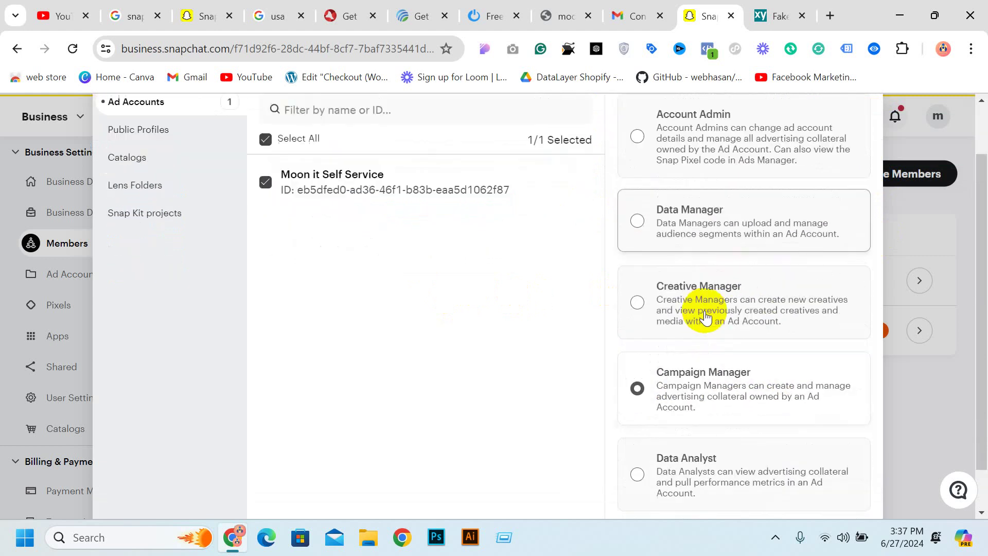
{"action": "scroll", "coordinate": [695, 376], "scroll_direction": "down", "scroll_amount": 1}
{"action": "left_click", "coordinate": [689, 438]}
{"action": "scroll", "coordinate": [697, 223], "scroll_direction": "up", "scroll_amount": 2}
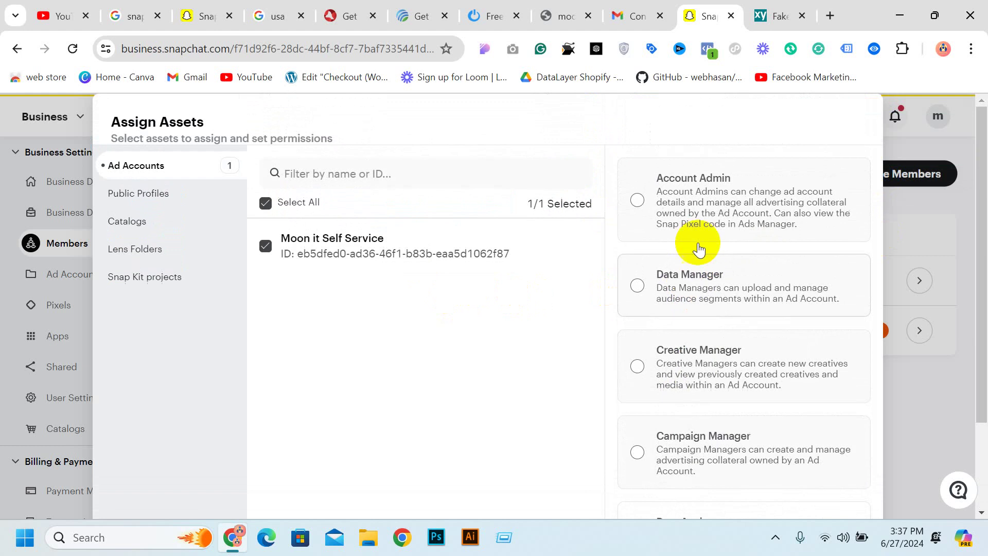
{"action": "left_click", "coordinate": [697, 216]}
{"action": "scroll", "coordinate": [747, 309], "scroll_direction": "down", "scroll_amount": 2}
{"action": "left_click", "coordinate": [837, 497]}
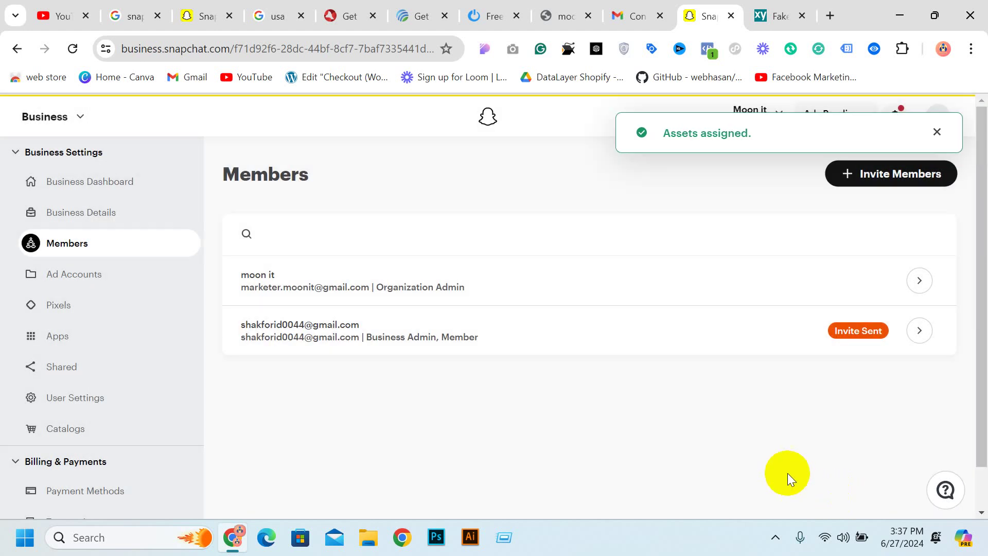
On the Pixels page, create a new pixel with the name 'moon it'
{"action": "left_click", "coordinate": [123, 283]}
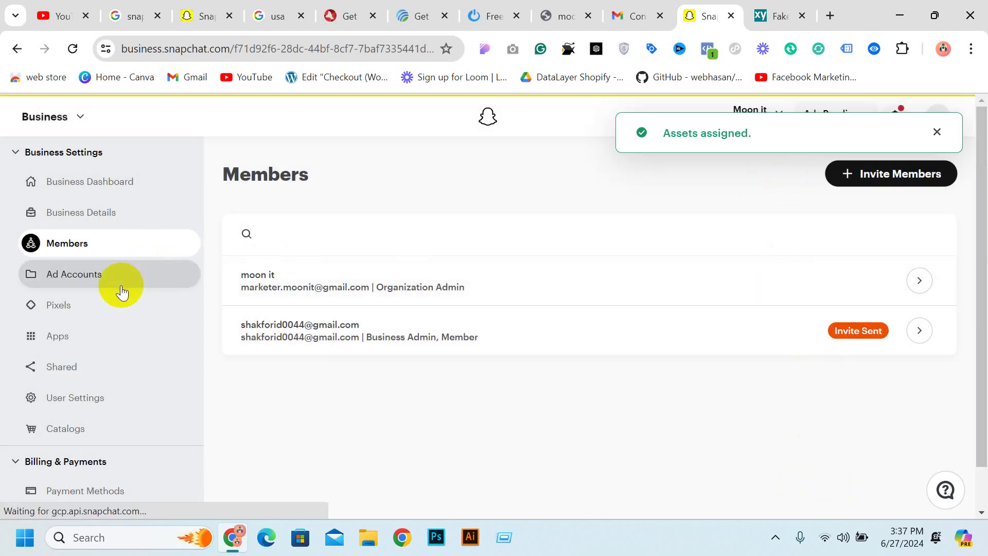
{"action": "left_click", "coordinate": [115, 306]}
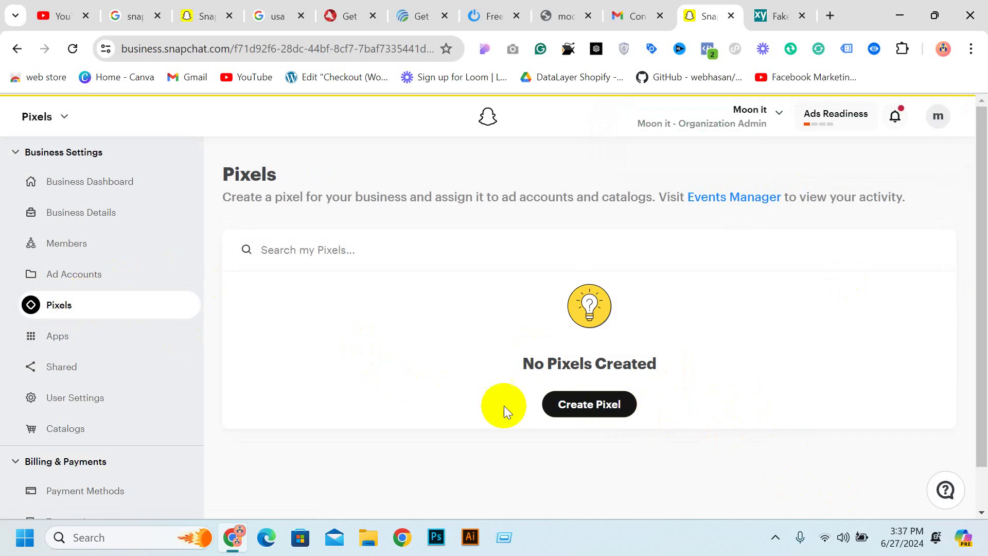
{"action": "left_click", "coordinate": [598, 404]}
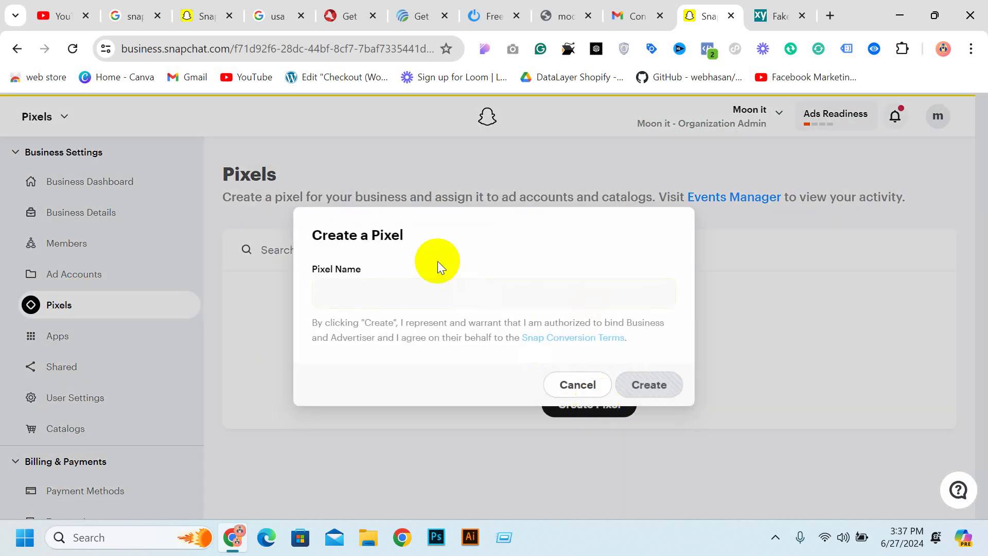
{"action": "left_click", "coordinate": [419, 287]}
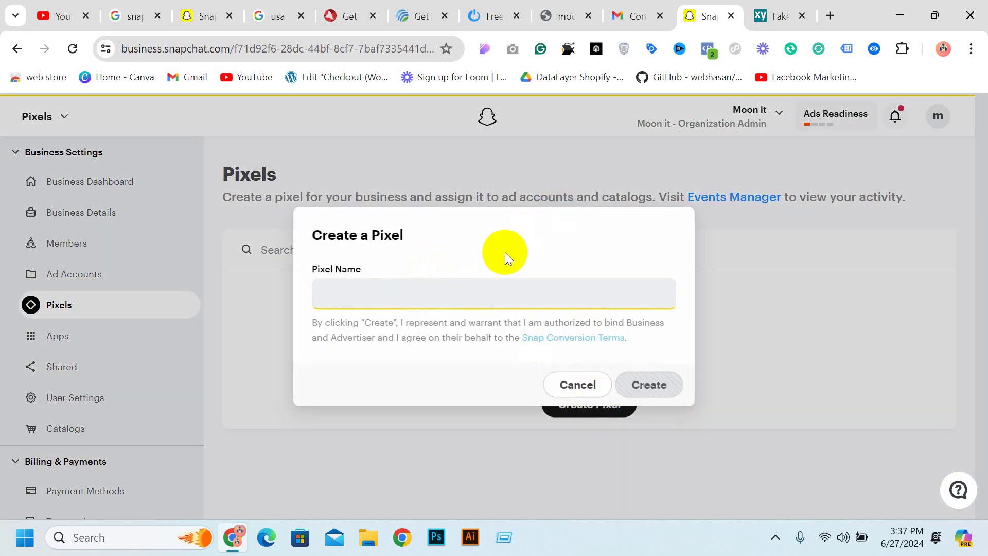
{"action": "type", "text": "moon it"}
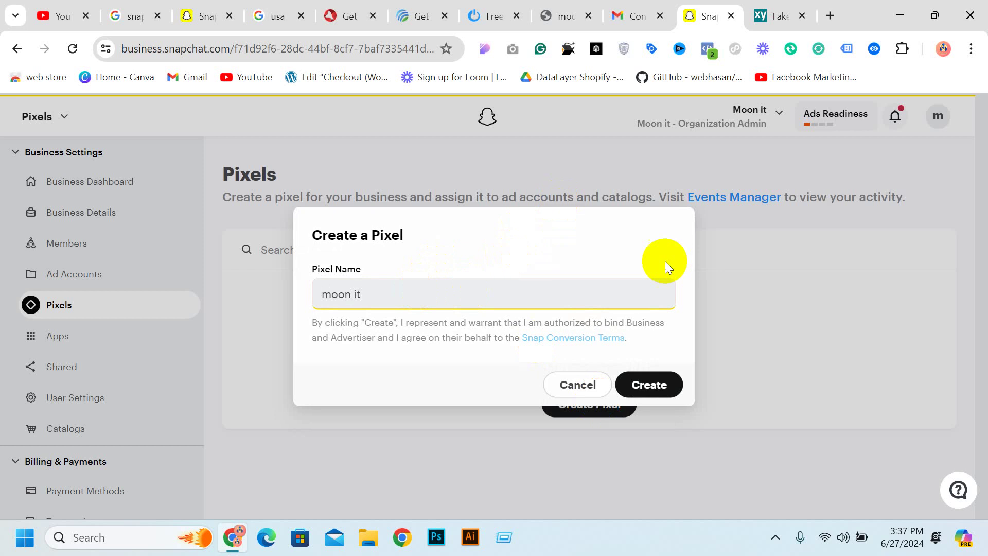
{"action": "left_click", "coordinate": [664, 394]}
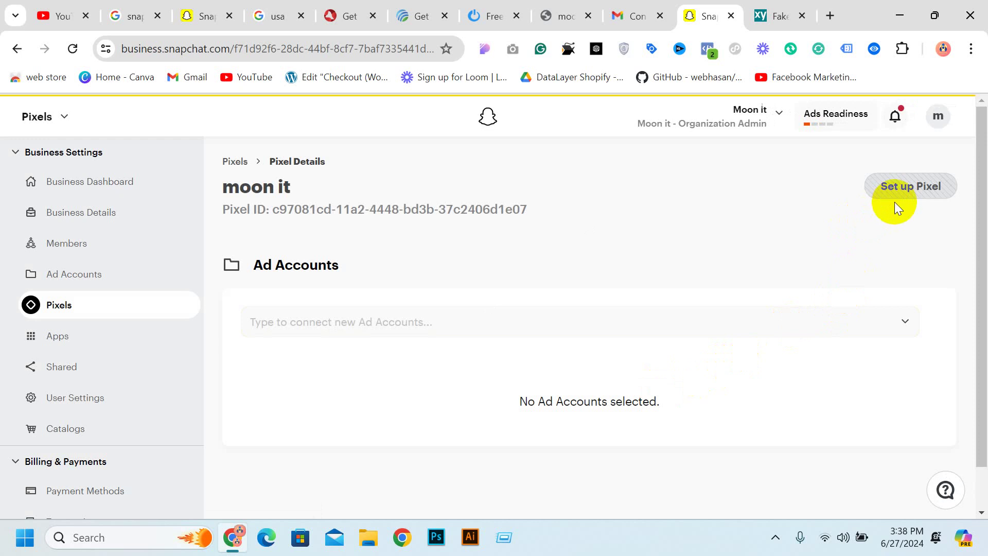
Reload the moon it pixel details, copy its Pixel ID, and go to the tollfreeforwarding.com tab
{"action": "mouse_move", "coordinate": [895, 188]}
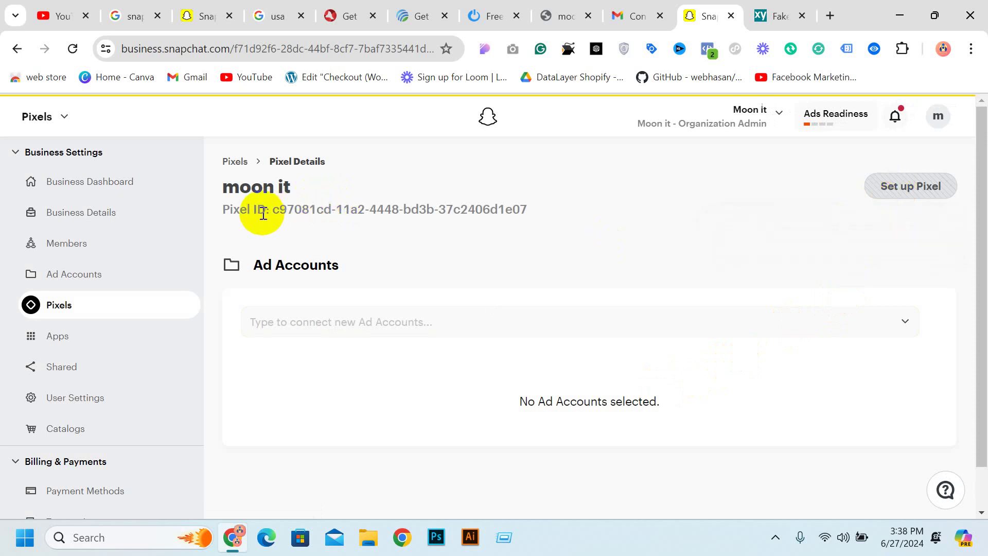
{"action": "left_click", "coordinate": [297, 161]}
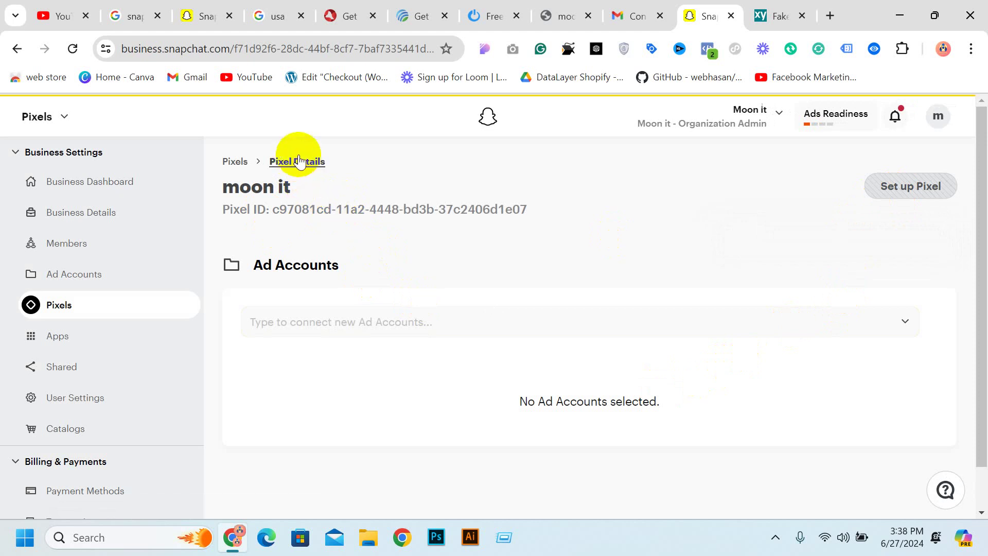
{"action": "left_click", "coordinate": [300, 161]}
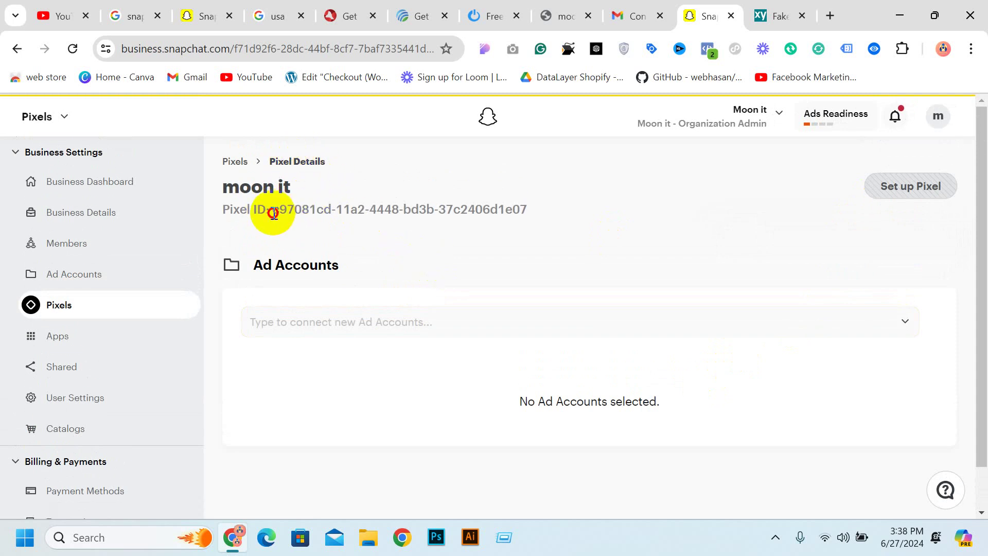
{"action": "left_click_drag", "start_coordinate": [273, 213], "coordinate": [522, 208]}
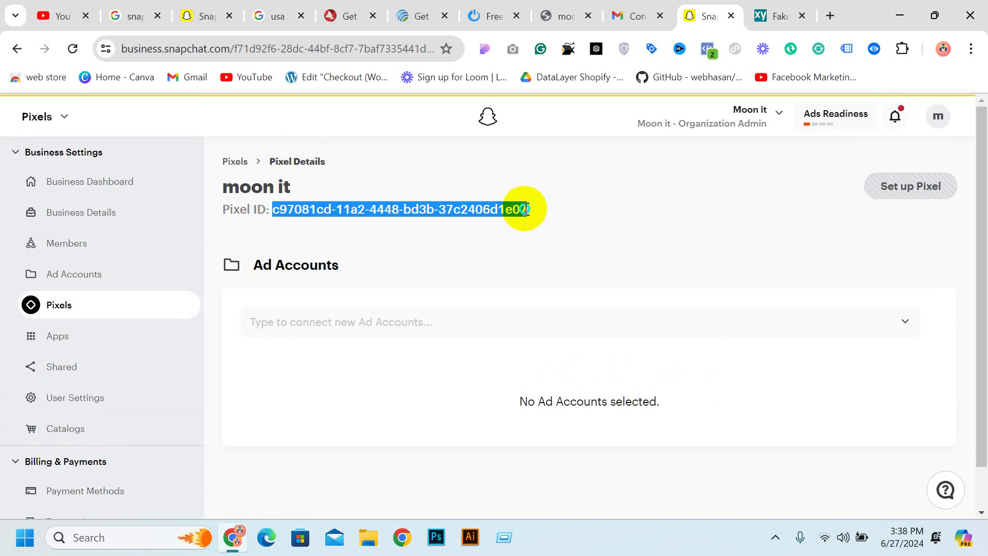
{"action": "right_click", "coordinate": [525, 209]}
{"action": "left_click", "coordinate": [588, 227]}
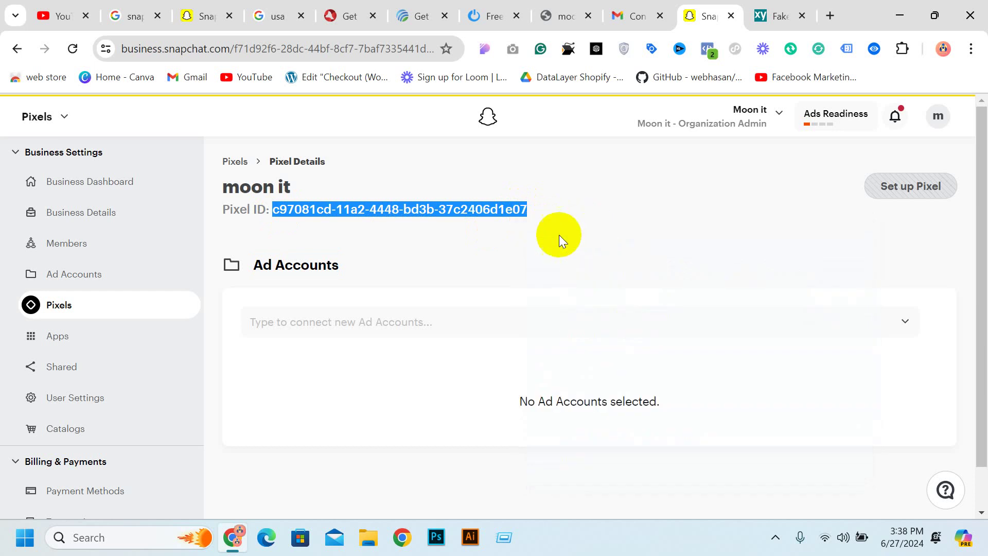
{"action": "left_click", "coordinate": [440, 8]}
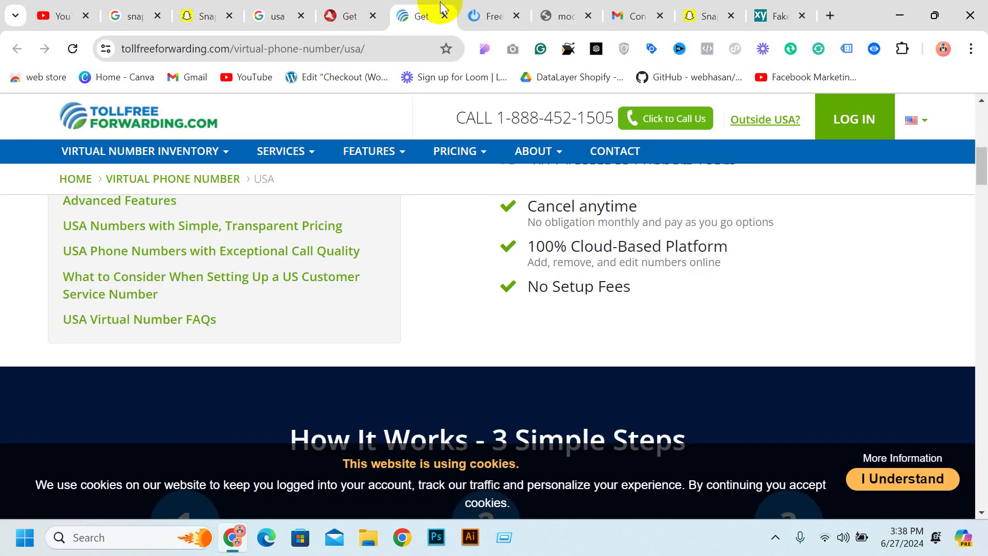
Go to the Shopify Partners site by entering 'shopify' in the address bar
{"action": "left_click", "coordinate": [235, 51]}
{"action": "type", "text": "shopify"}
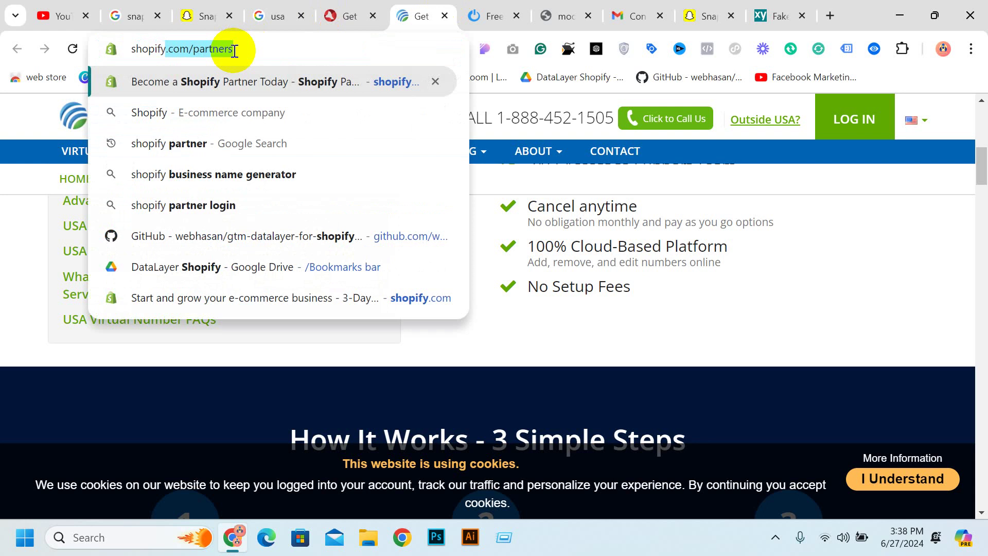
{"action": "key", "text": "Return"}
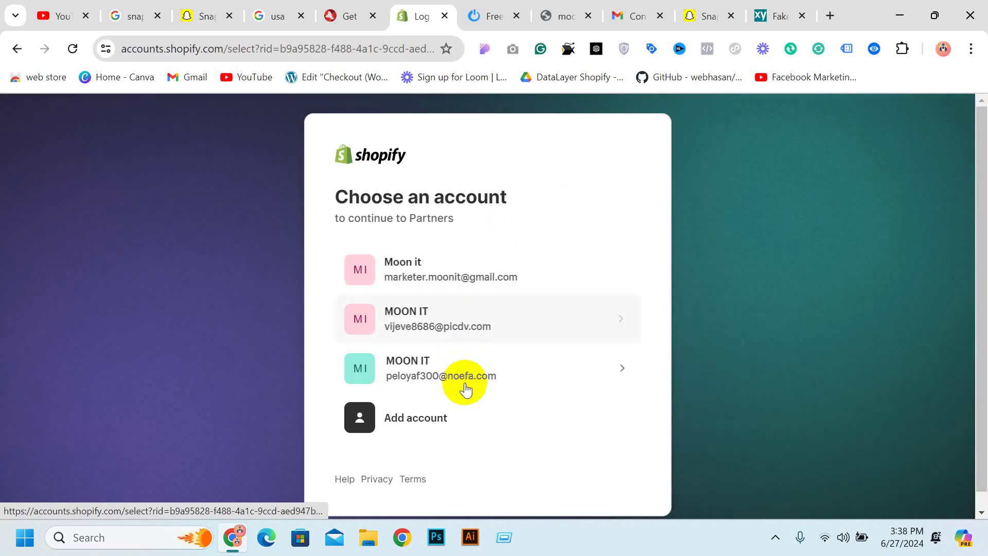
Sign in with an account, confirm security settings, and log in to the moonitbd store
{"action": "left_click", "coordinate": [474, 277]}
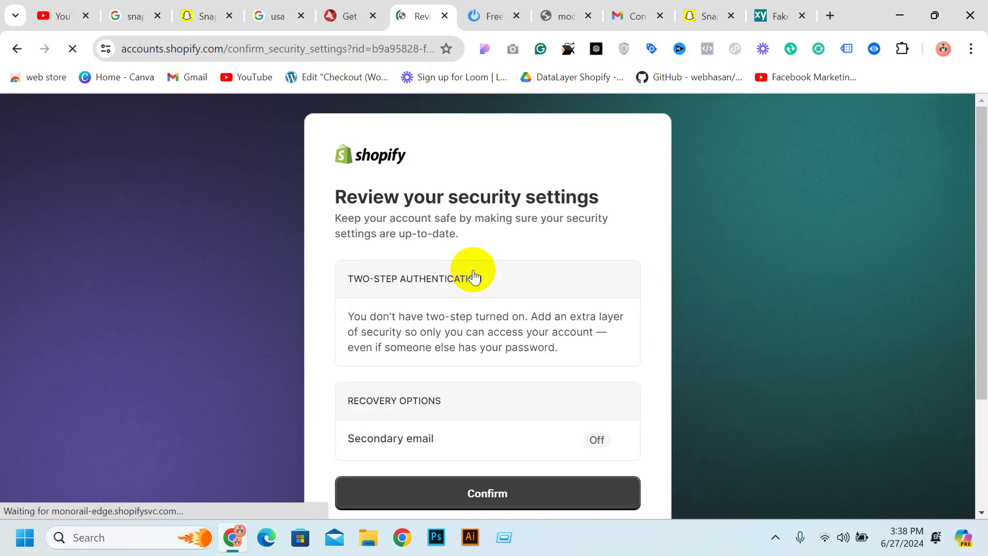
{"action": "left_click", "coordinate": [513, 312]}
{"action": "left_click", "coordinate": [484, 340]}
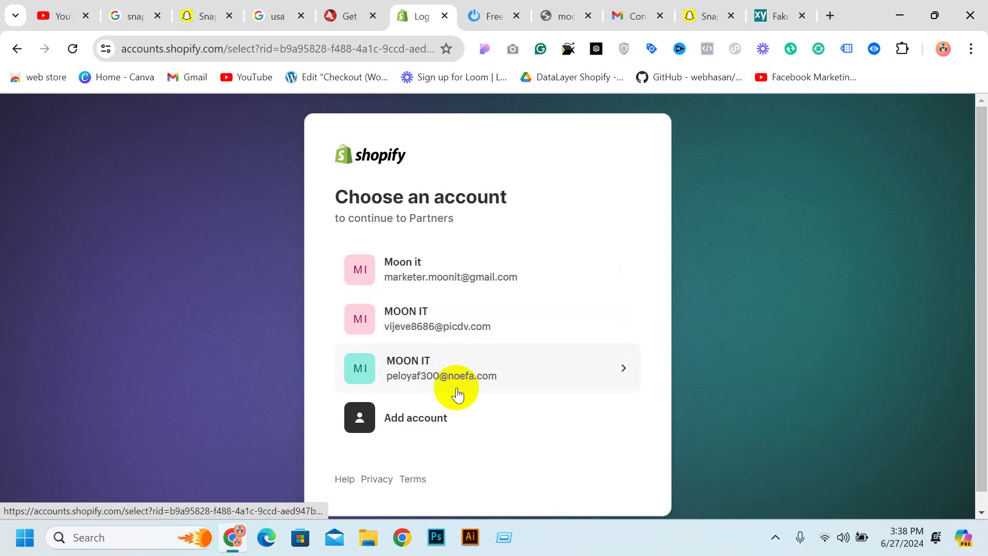
{"action": "left_click", "coordinate": [494, 281]}
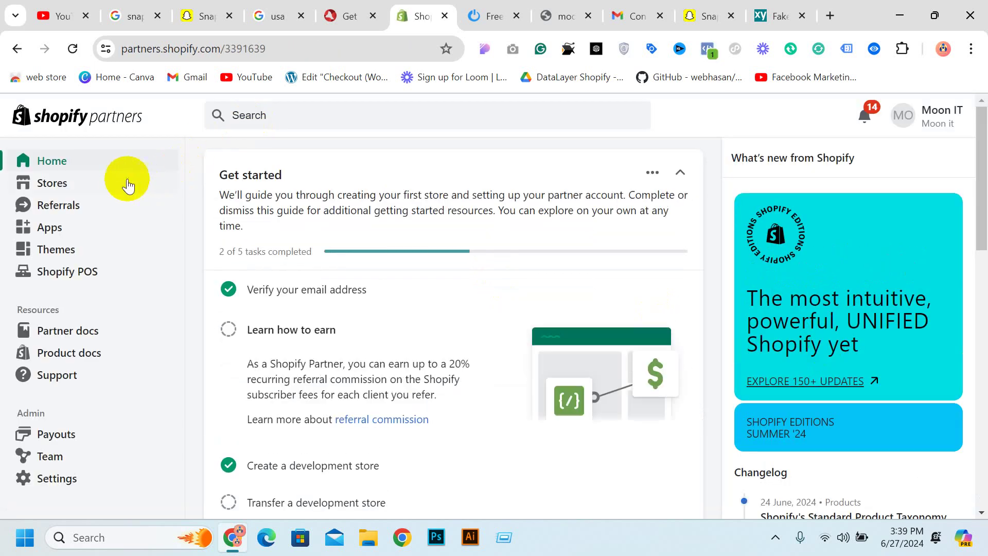
{"action": "left_click", "coordinate": [80, 187]}
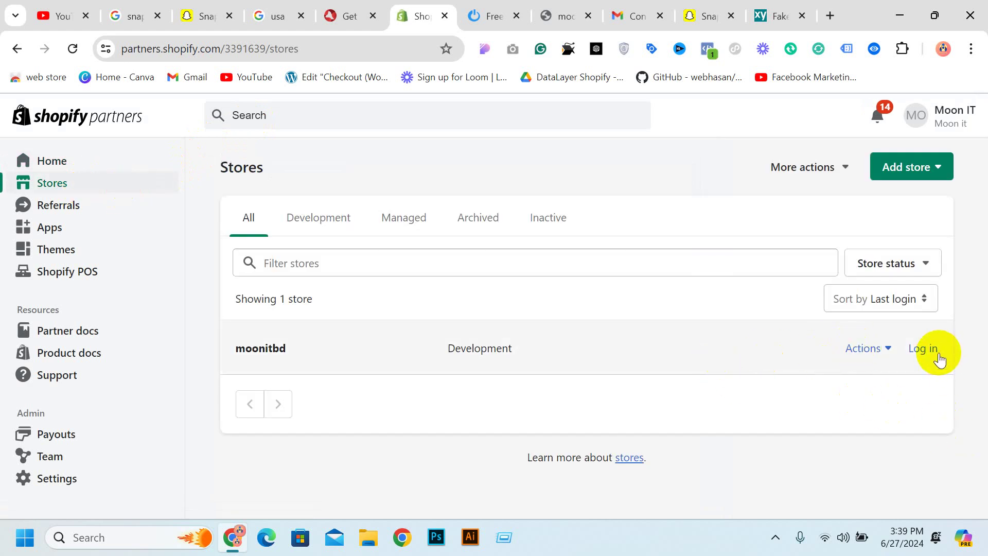
{"action": "left_click", "coordinate": [920, 349]}
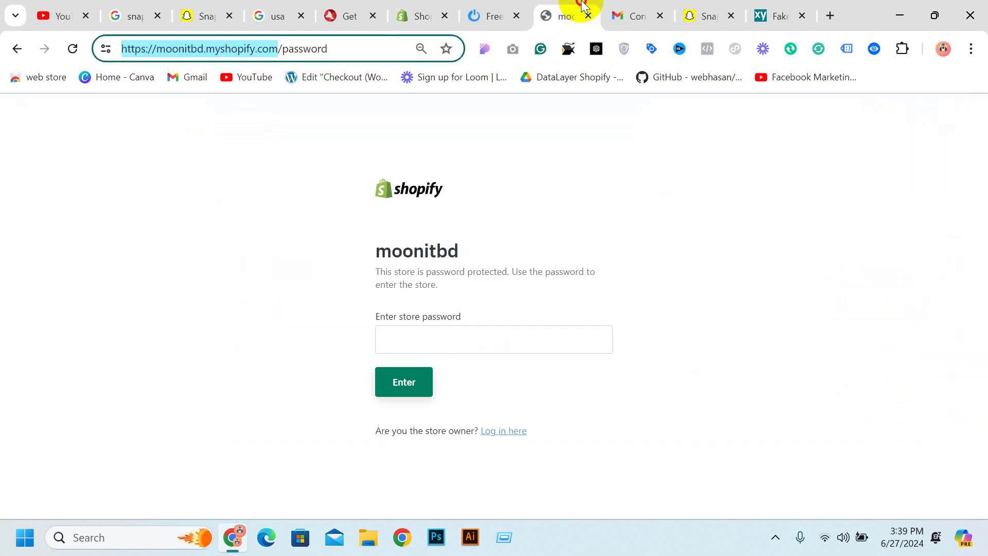
Replace 'password' with 'admin' in the moonitbd store URL and load it
{"action": "left_click", "coordinate": [293, 46]}
{"action": "left_click_drag", "start_coordinate": [341, 49], "coordinate": [282, 48]}
{"action": "type", "text": "ad"}
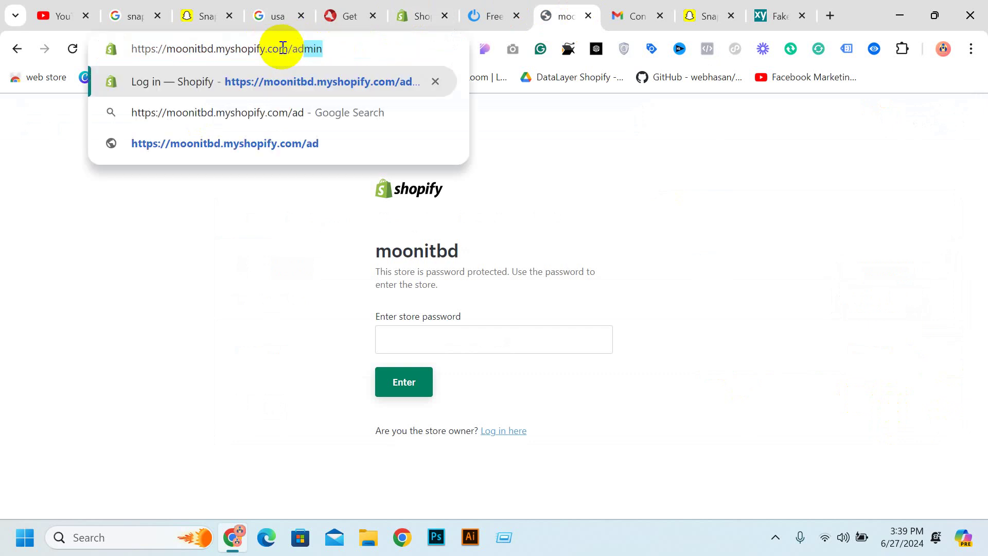
{"action": "type", "text": "min"}
{"action": "key", "text": "Return"}
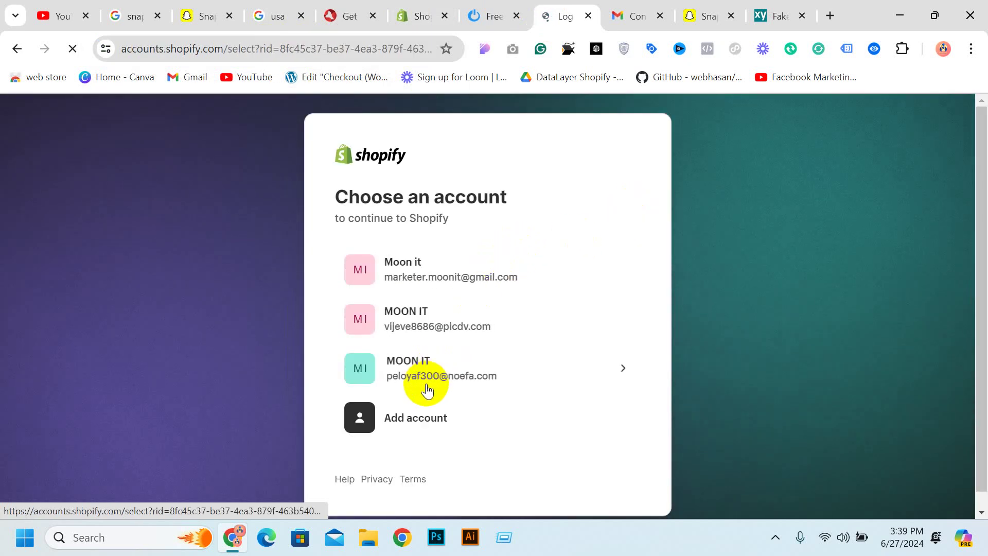
Pick an account and confirm security settings to reach the store admin
{"action": "left_click", "coordinate": [427, 391]}
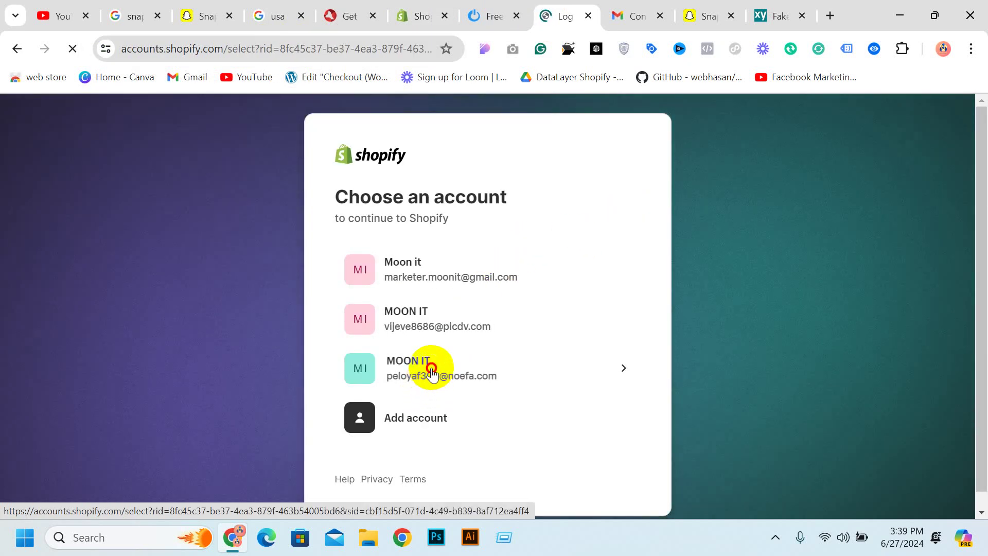
{"action": "left_click", "coordinate": [431, 368]}
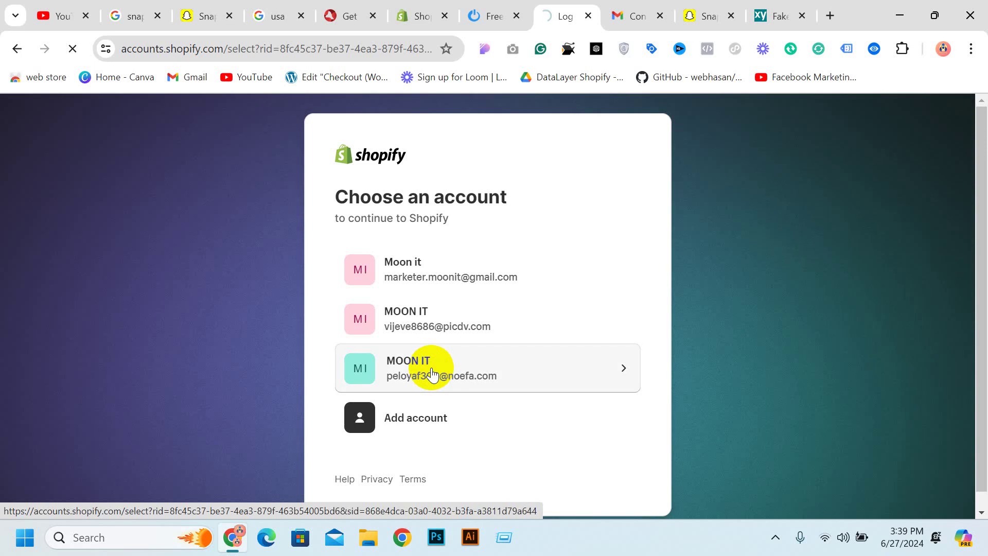
{"action": "scroll", "coordinate": [463, 402], "scroll_direction": "down", "scroll_amount": 3}
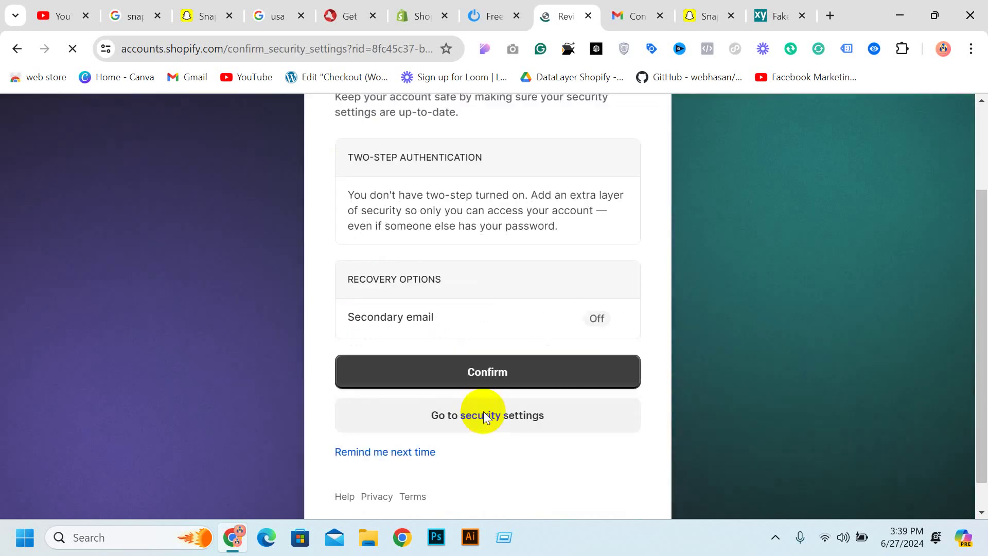
{"action": "scroll", "coordinate": [483, 417], "scroll_direction": "down", "scroll_amount": 1}
{"action": "left_click", "coordinate": [474, 343]}
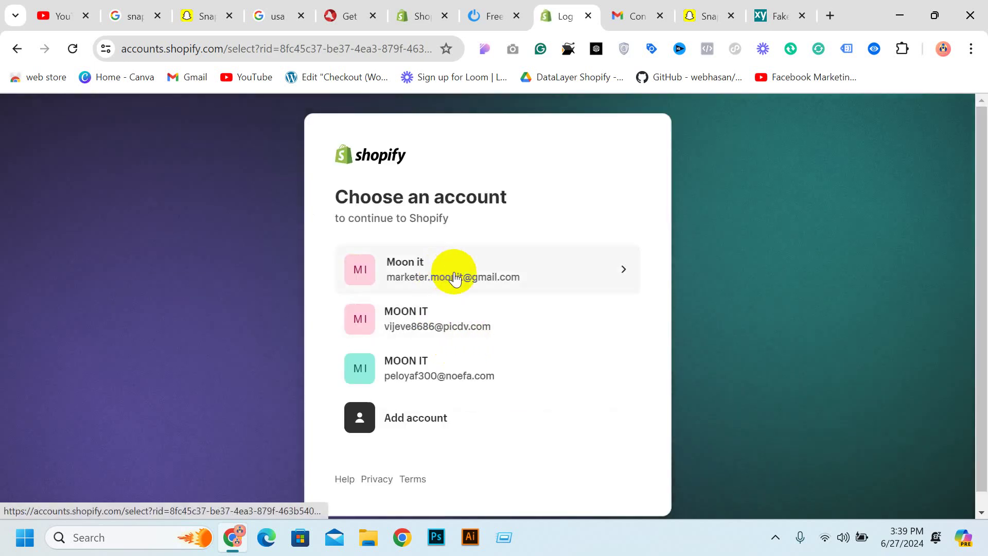
{"action": "left_click", "coordinate": [472, 281]}
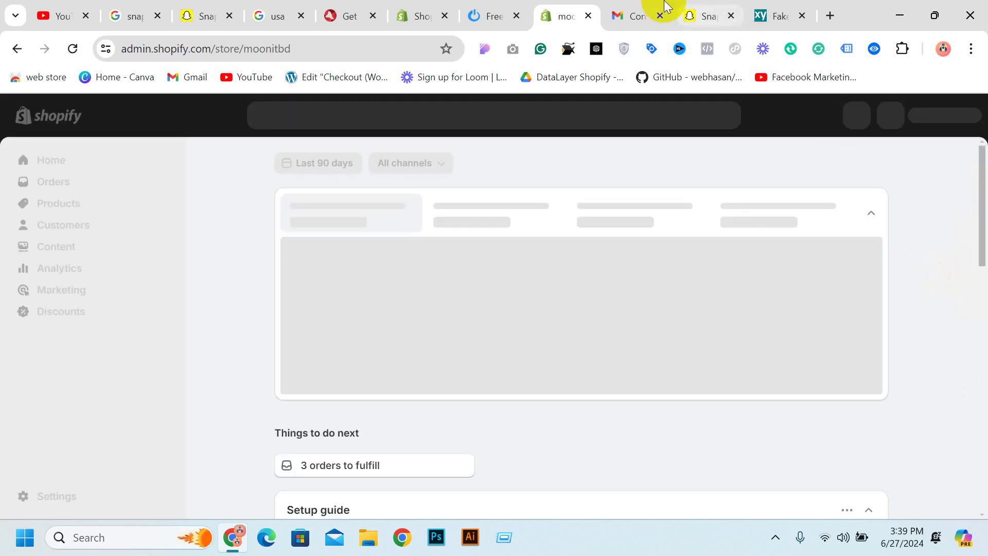
{"action": "left_click", "coordinate": [696, 8]}
Return to the moonitbd Shopify admin and navigate from Online Store to the Marketing page
{"action": "left_click", "coordinate": [298, 216]}
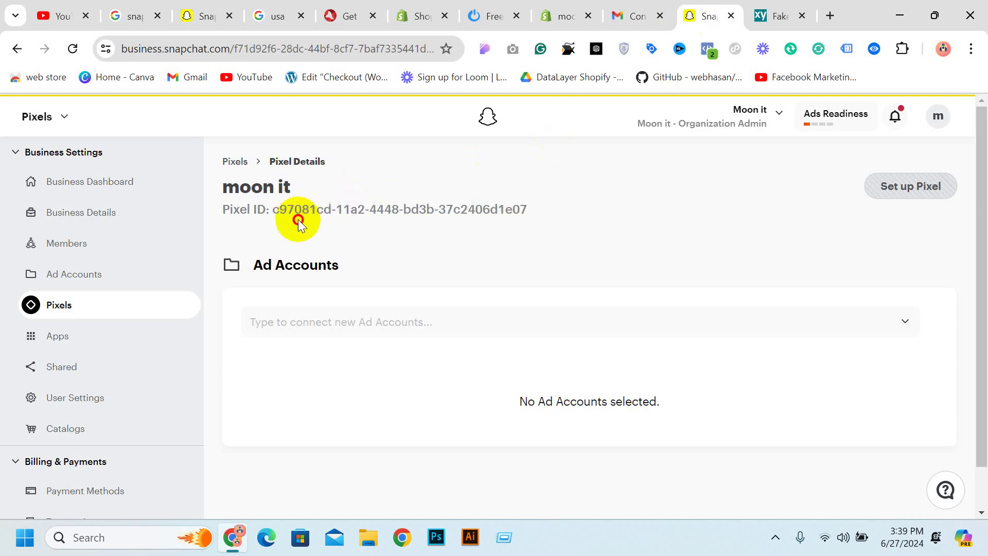
{"action": "left_click", "coordinate": [625, 17]}
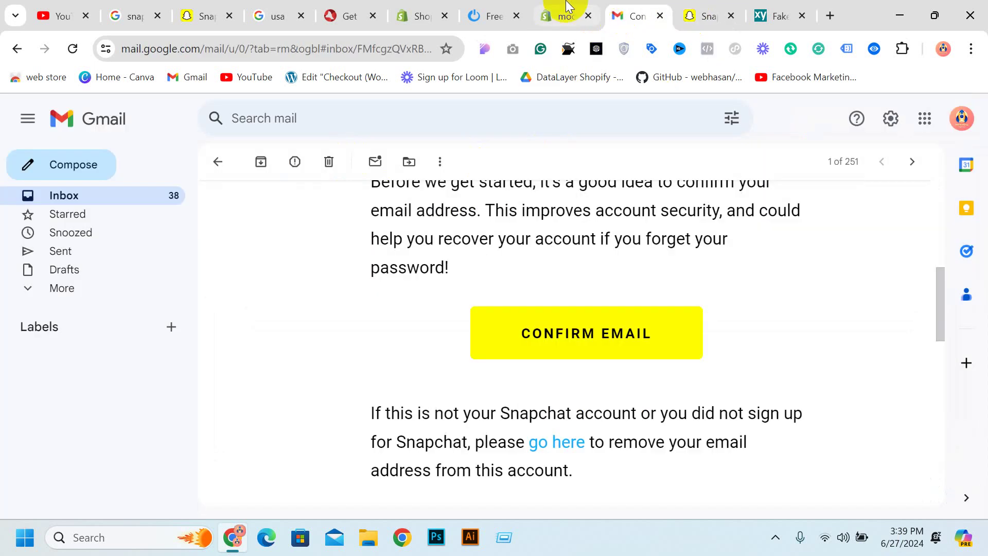
{"action": "left_click", "coordinate": [566, 12]}
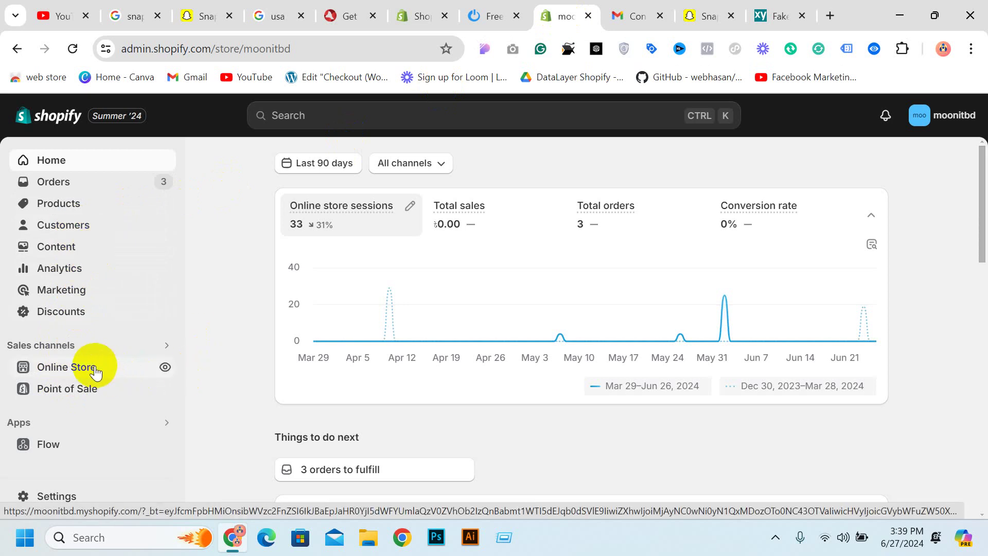
{"action": "left_click", "coordinate": [67, 367]}
{"action": "scroll", "coordinate": [95, 372], "scroll_direction": "down", "scroll_amount": 2}
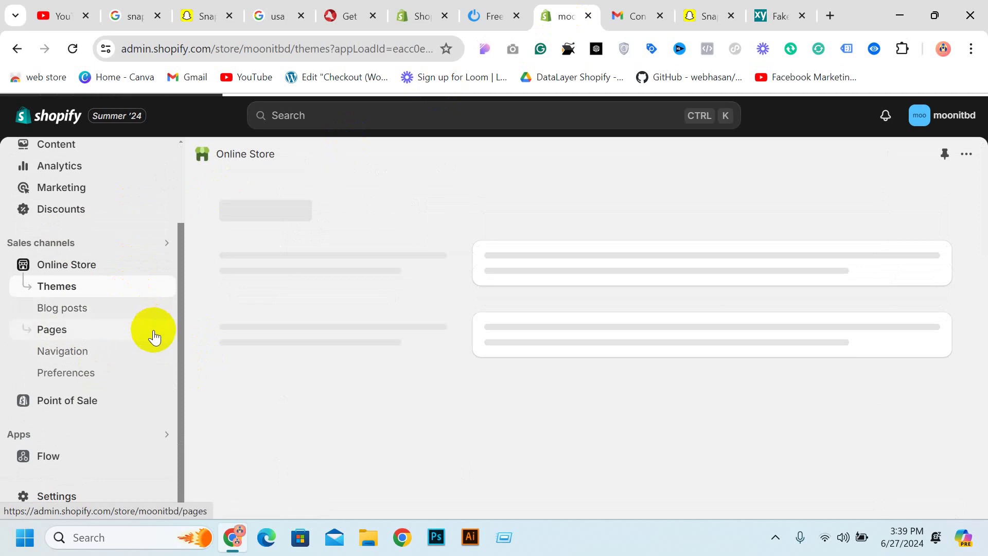
{"action": "scroll", "coordinate": [153, 338], "scroll_direction": "up", "scroll_amount": 2}
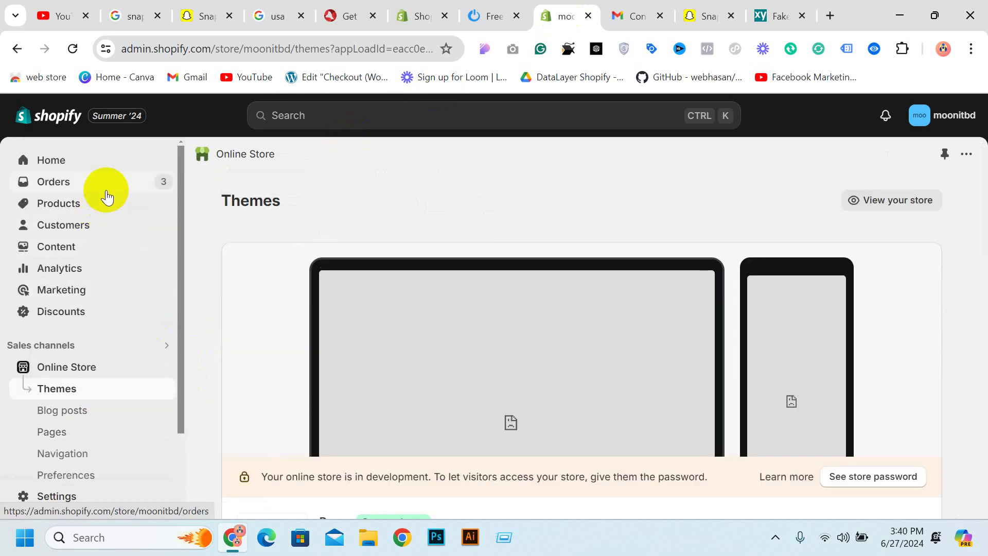
{"action": "left_click", "coordinate": [49, 295]}
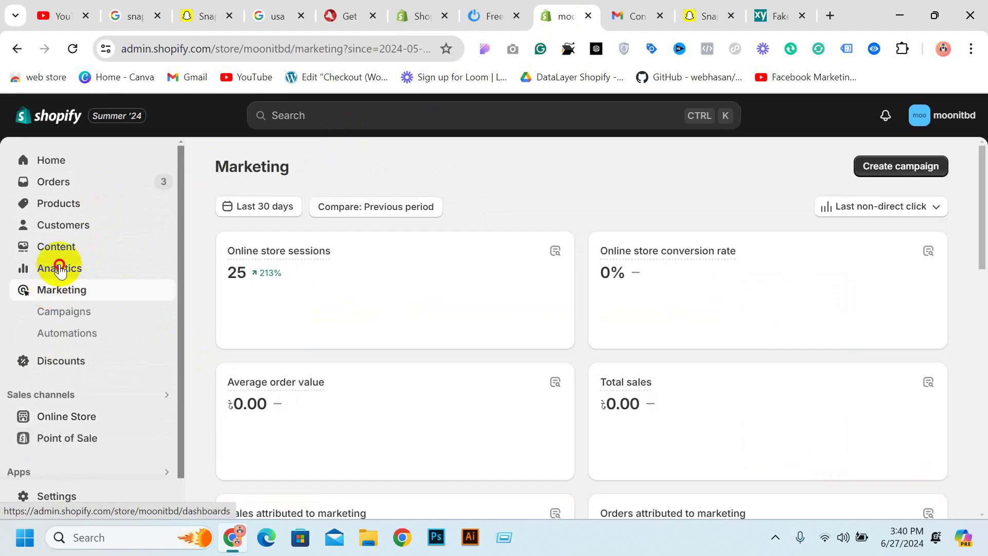
Scroll down Marketing to the recommended apps and open the Snapchat Ads listing
{"action": "left_click", "coordinate": [60, 270]}
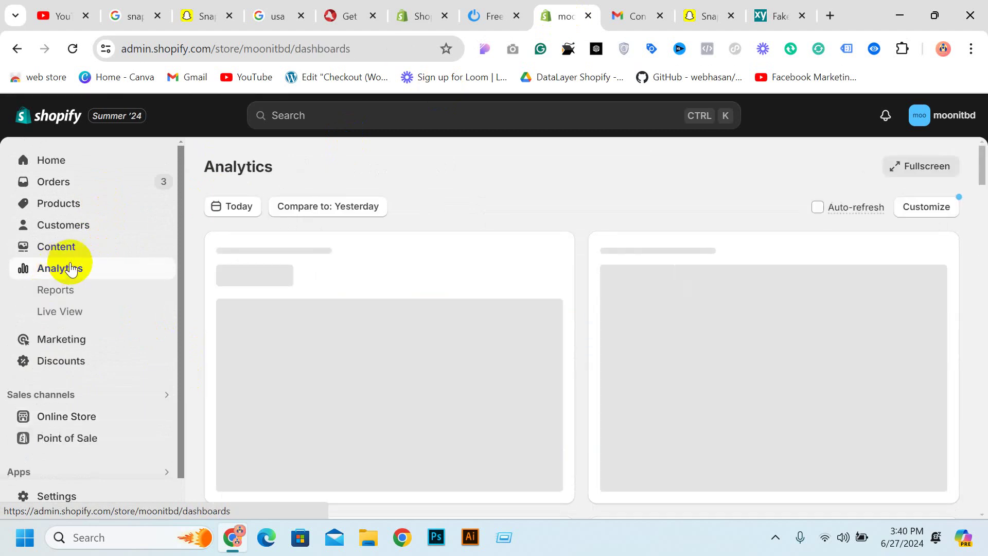
{"action": "scroll", "coordinate": [760, 257], "scroll_direction": "down", "scroll_amount": 3}
{"action": "scroll", "coordinate": [757, 258], "scroll_direction": "down", "scroll_amount": 5}
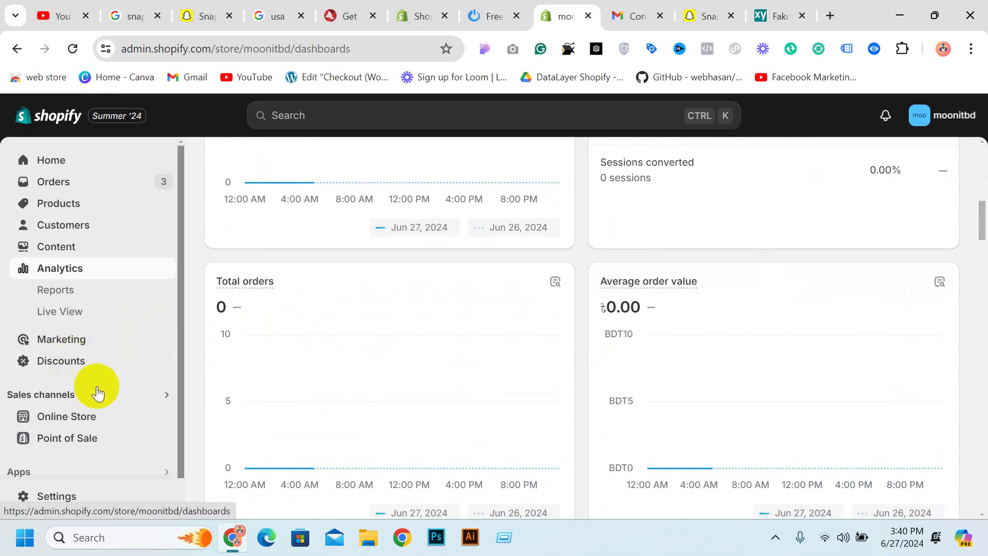
{"action": "scroll", "coordinate": [97, 391], "scroll_direction": "down", "scroll_amount": 1}
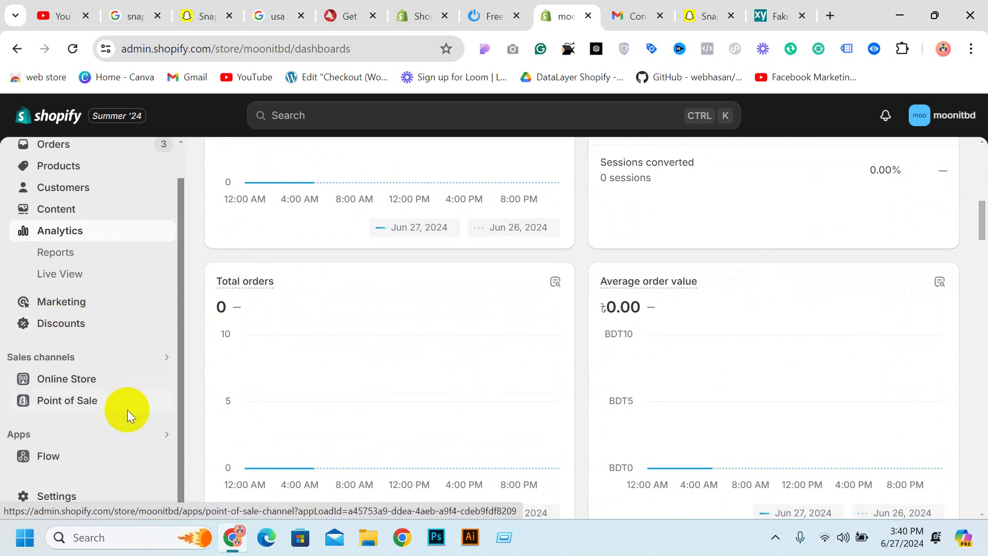
{"action": "left_click", "coordinate": [66, 307]}
{"action": "scroll", "coordinate": [452, 277], "scroll_direction": "down", "scroll_amount": 15}
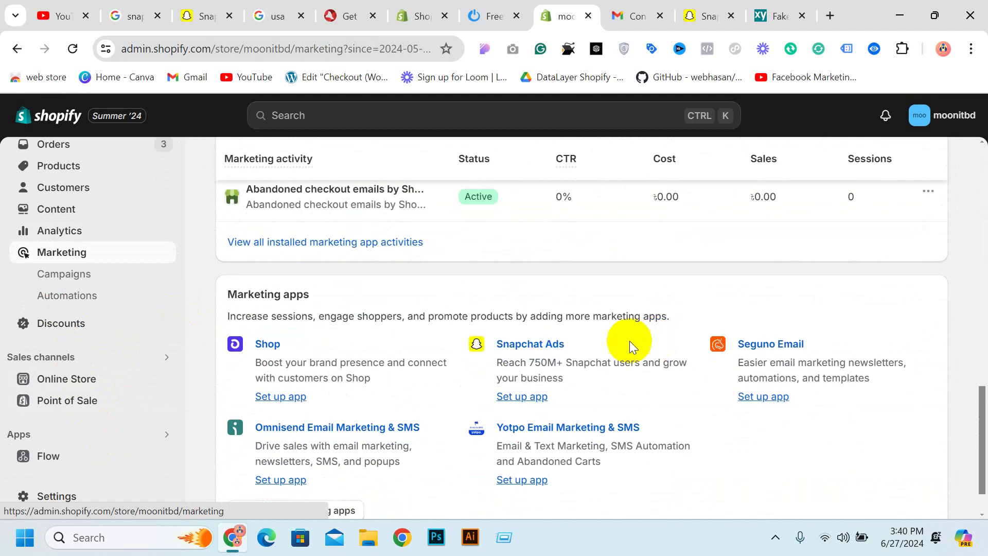
{"action": "scroll", "coordinate": [623, 341], "scroll_direction": "down", "scroll_amount": 1}
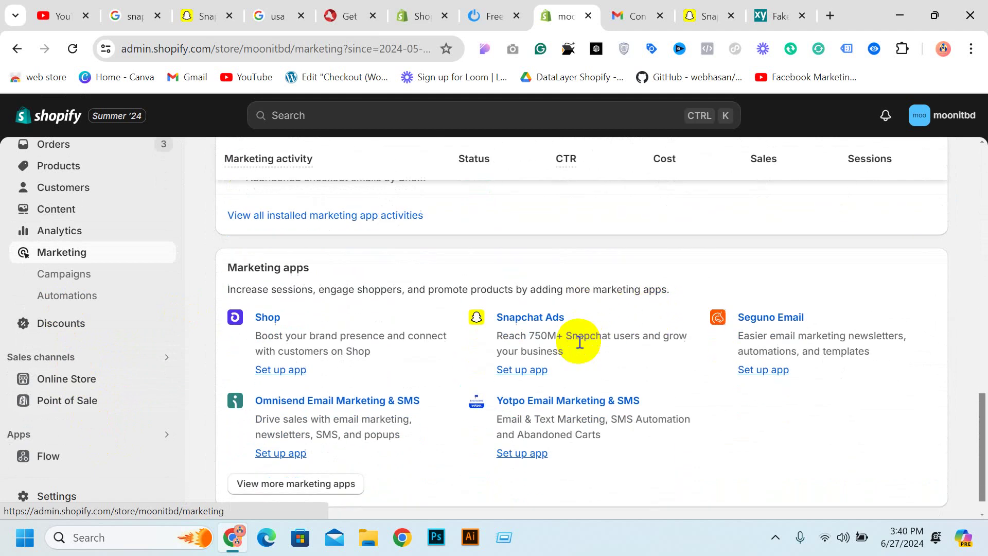
{"action": "left_click", "coordinate": [521, 321]}
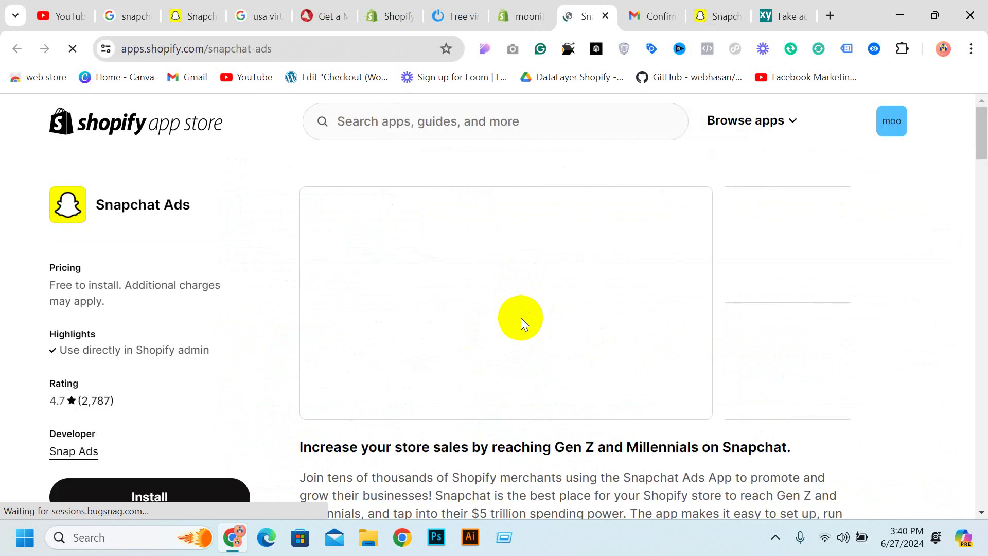
Click Install on the Snapchat Ads App Store page for the moonitbd store
{"action": "left_click", "coordinate": [381, 252]}
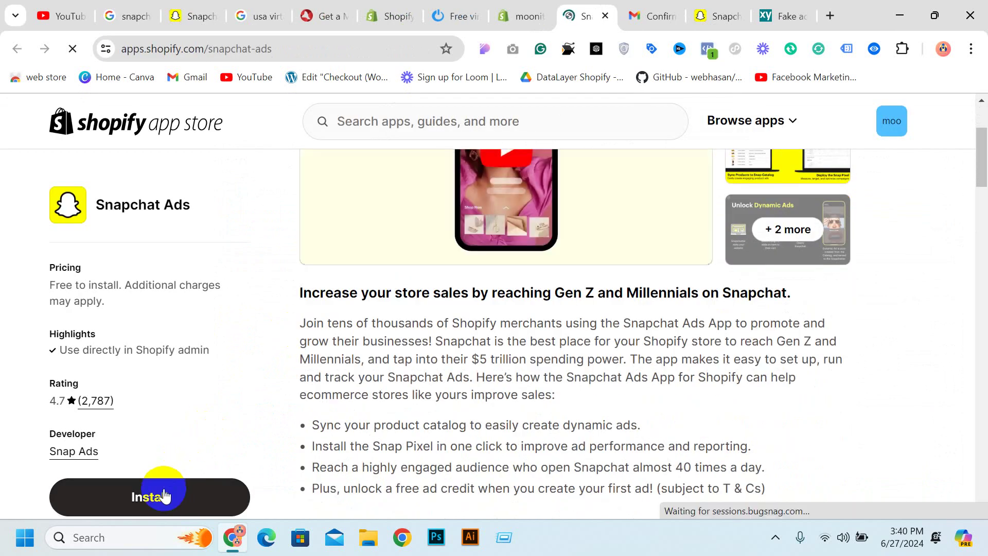
{"action": "left_click", "coordinate": [157, 495]}
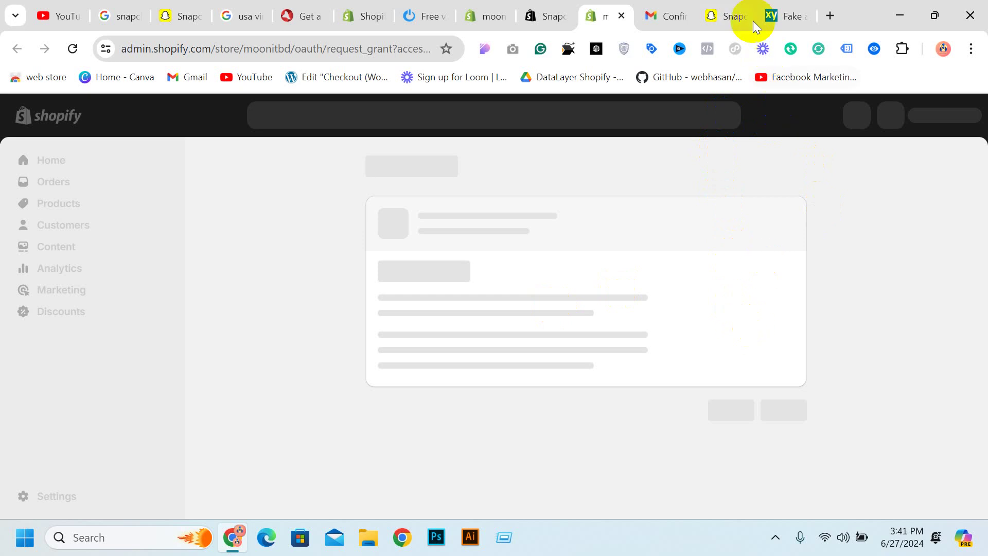
Copy the address of OnlineSim's free USA virtual number page
{"action": "left_click", "coordinate": [421, 18]}
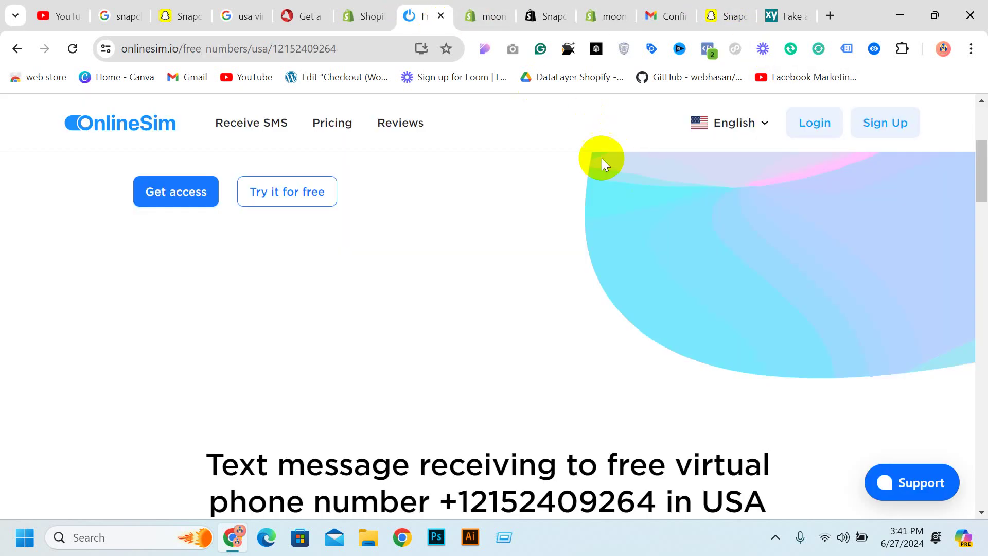
{"action": "left_click", "coordinate": [288, 50]}
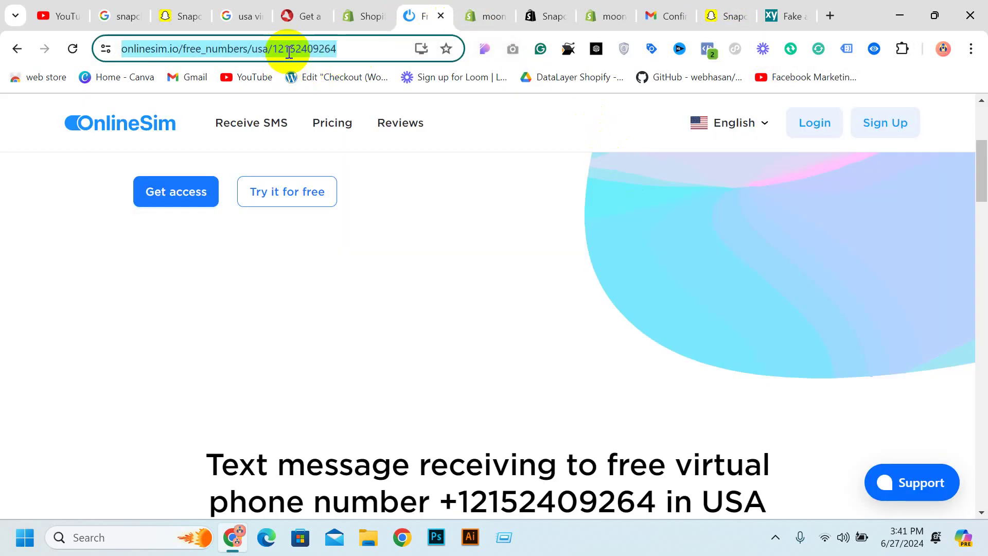
{"action": "right_click", "coordinate": [289, 52]}
{"action": "left_click", "coordinate": [357, 195]}
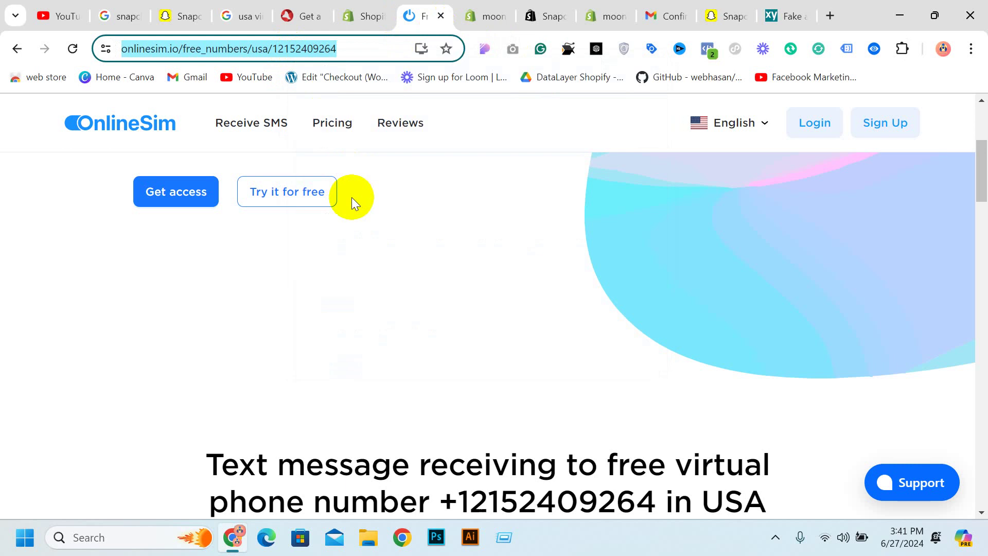
Return to Shopify and reload the stalled Snapchat Ads install page
{"action": "left_click", "coordinate": [784, 14]}
{"action": "left_click", "coordinate": [728, 13]}
{"action": "left_click", "coordinate": [612, 14]}
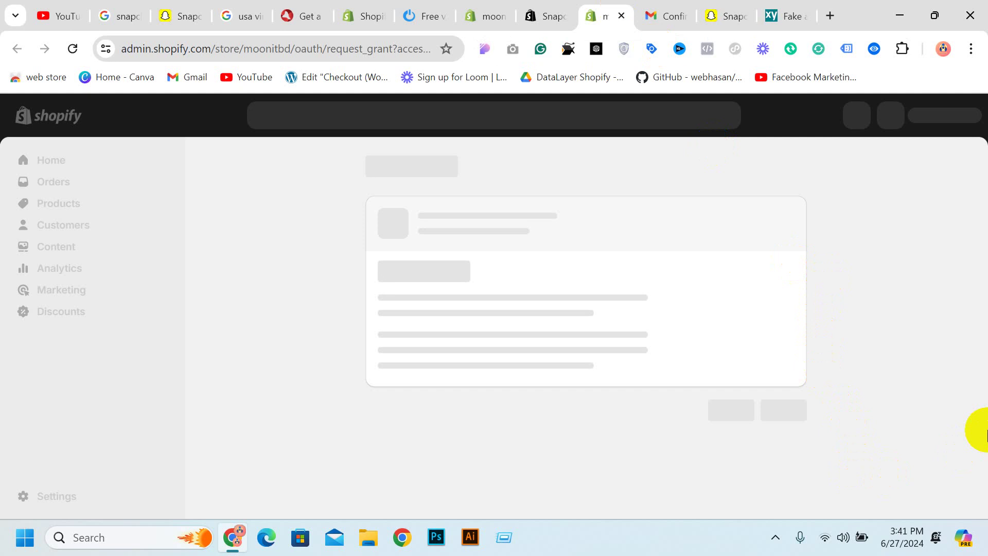
{"action": "left_click", "coordinate": [78, 50]}
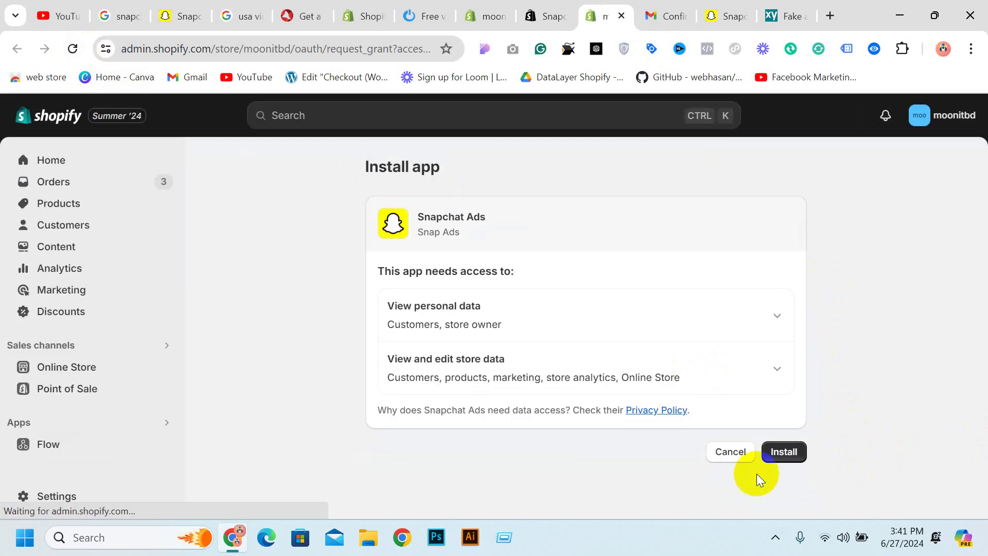
Approve the Snapchat Ads access request and close the App Store listing tab
{"action": "left_click", "coordinate": [778, 452]}
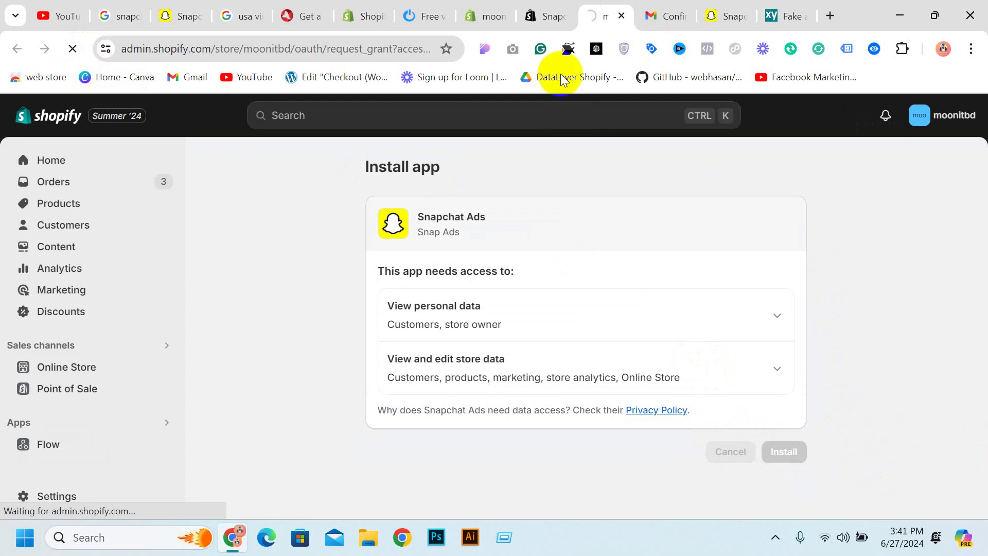
{"action": "left_click", "coordinate": [550, 17]}
{"action": "left_click", "coordinate": [561, 17]}
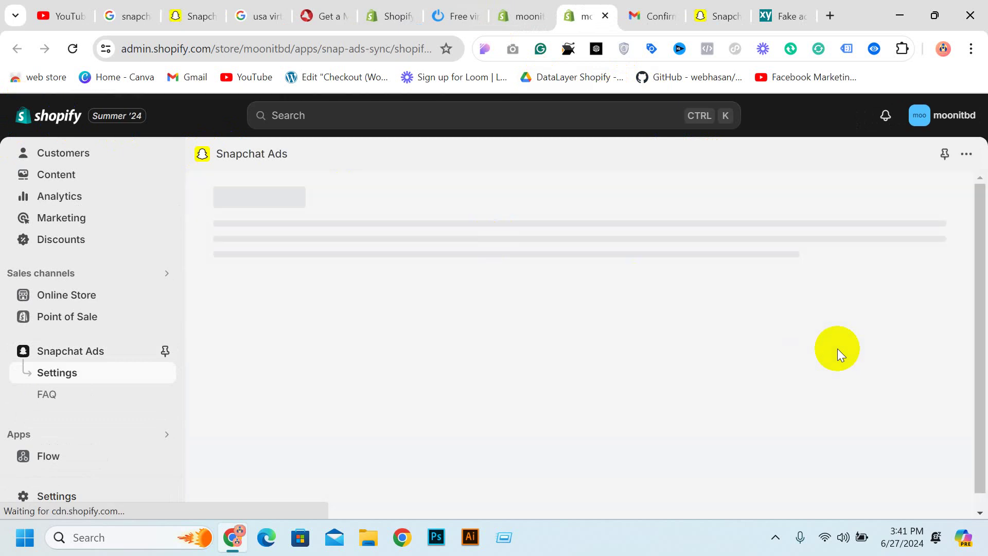
Start the Snapchat Ads setup and open the Data Sharing tab's Pixel ID field
{"action": "scroll", "coordinate": [622, 240], "scroll_direction": "down", "scroll_amount": 4}
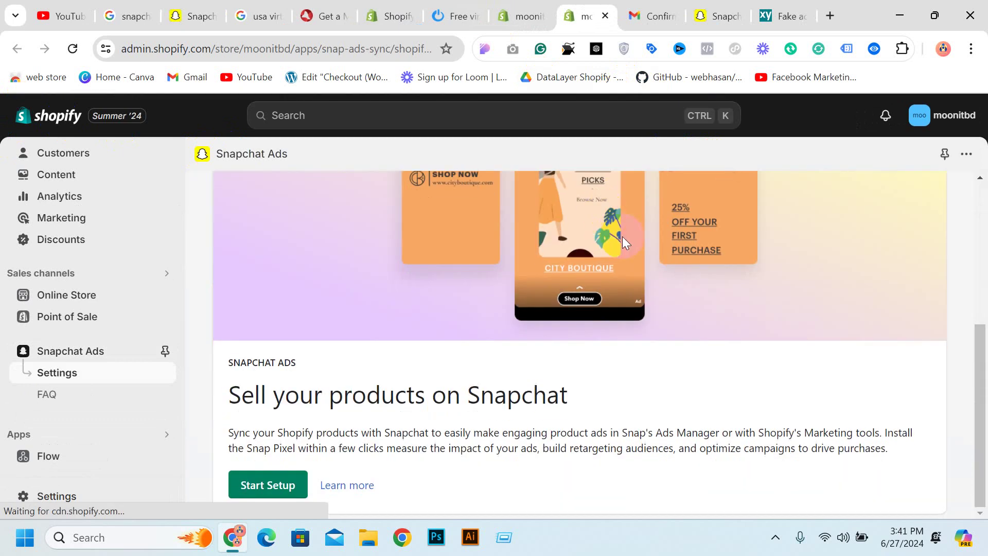
{"action": "left_click", "coordinate": [268, 495]}
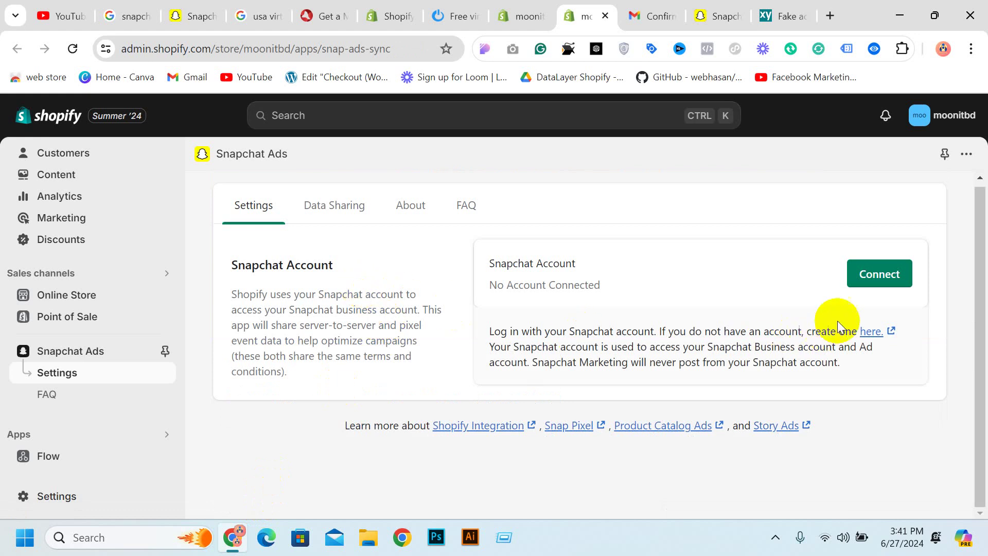
{"action": "left_click", "coordinate": [332, 205]}
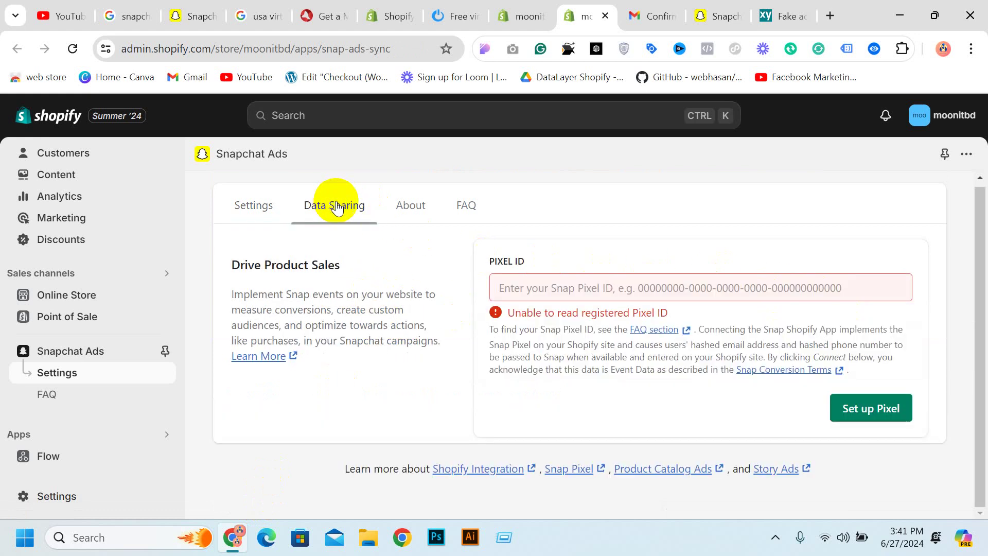
{"action": "left_click", "coordinate": [612, 291]}
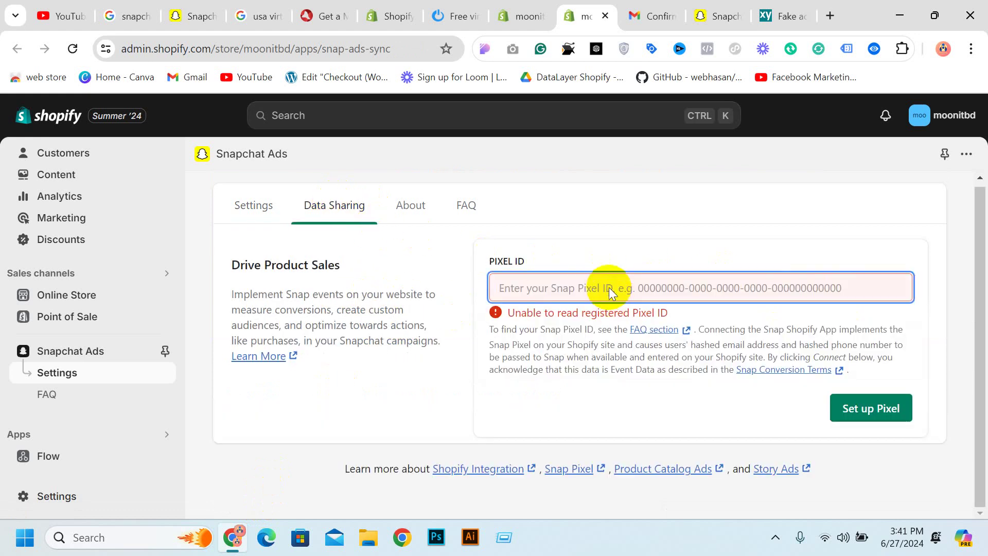
Copy the moon it pixel's ID from the Snapchat Business pixel details
{"action": "left_click", "coordinate": [718, 16]}
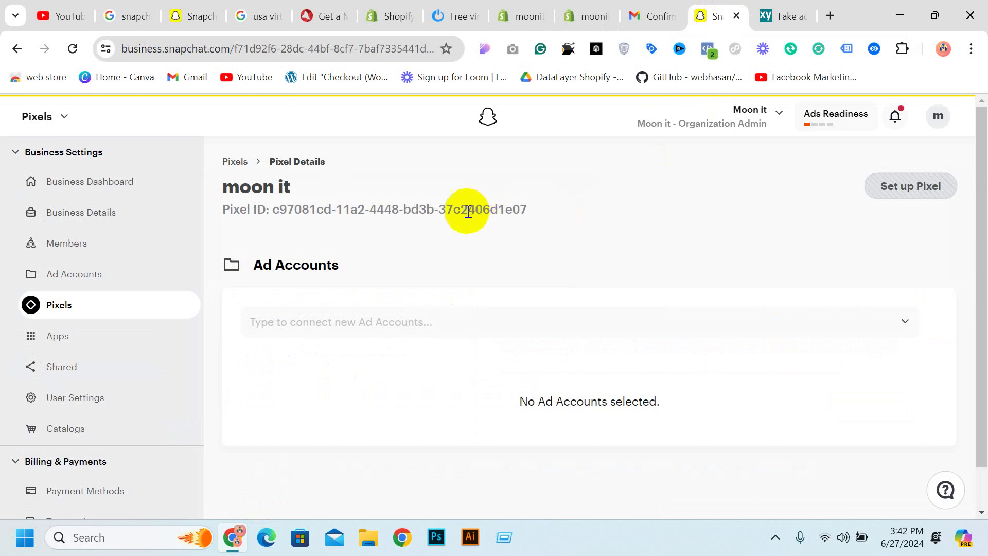
{"action": "left_click_drag", "start_coordinate": [272, 209], "coordinate": [525, 207]}
{"action": "right_click", "coordinate": [525, 206]}
{"action": "left_click", "coordinate": [564, 221]}
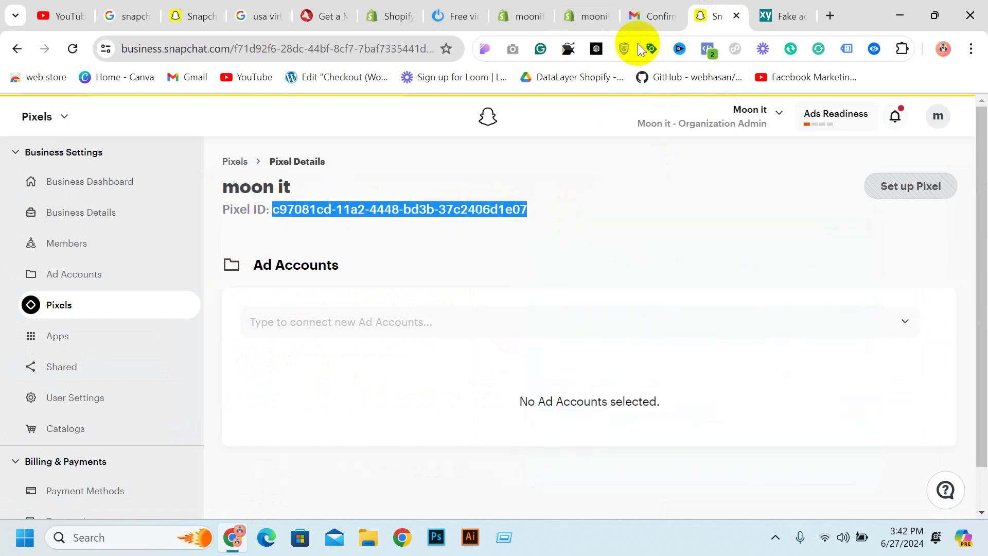
Paste the Pixel ID into Shopify's PIXEL ID field and set up the pixel
{"action": "left_click", "coordinate": [639, 15]}
{"action": "left_click", "coordinate": [572, 9]}
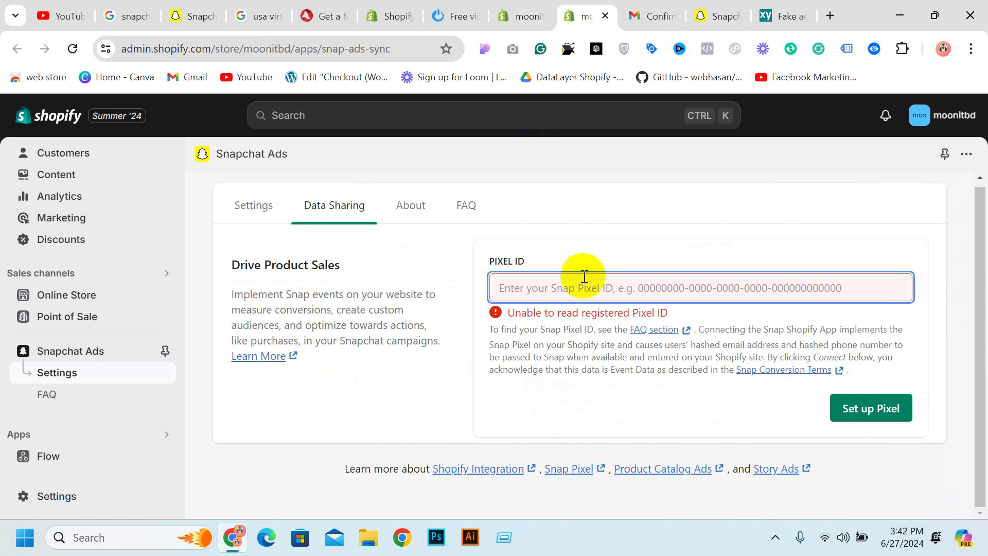
{"action": "left_click", "coordinate": [639, 288]}
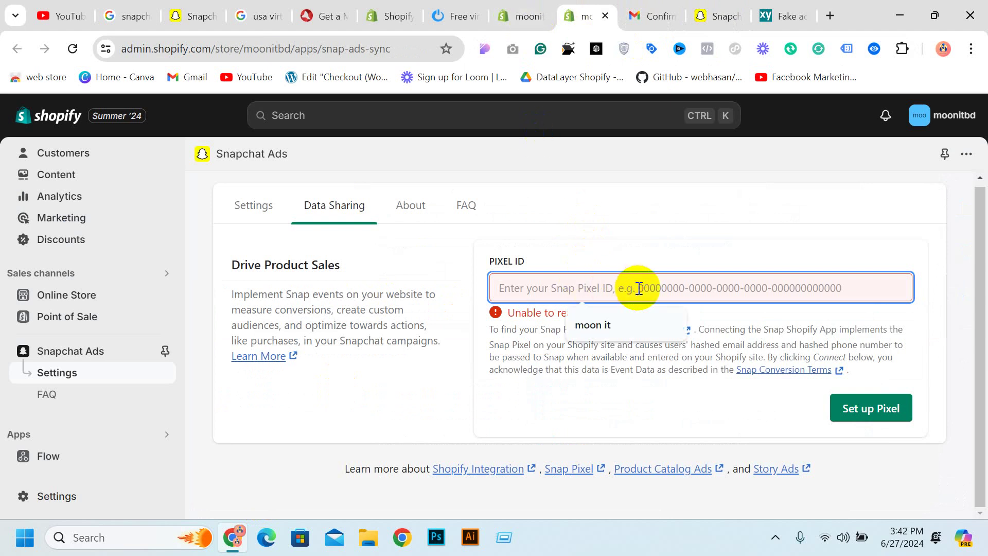
{"action": "key", "text": "ctrl+v"}
{"action": "left_click", "coordinate": [850, 387]}
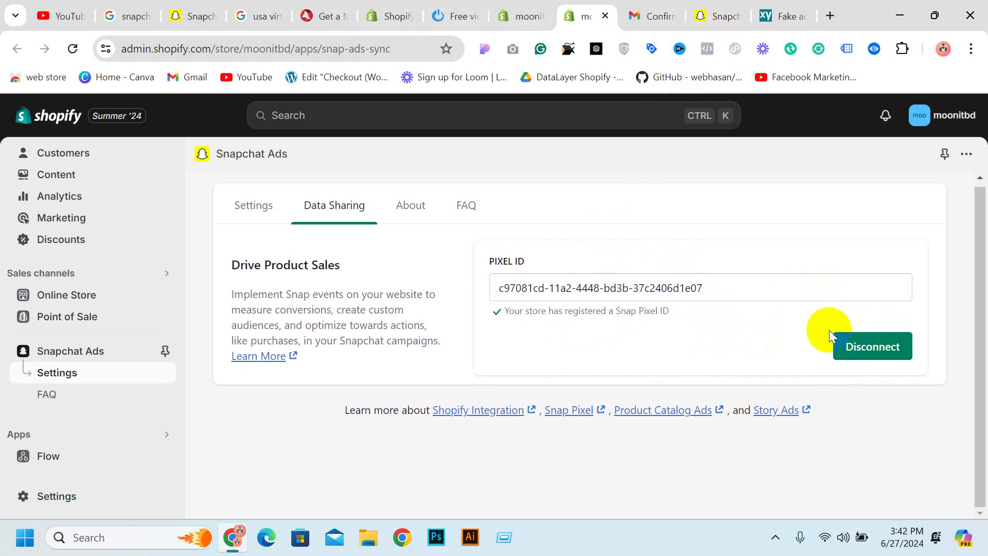
{"action": "left_click", "coordinate": [874, 348]}
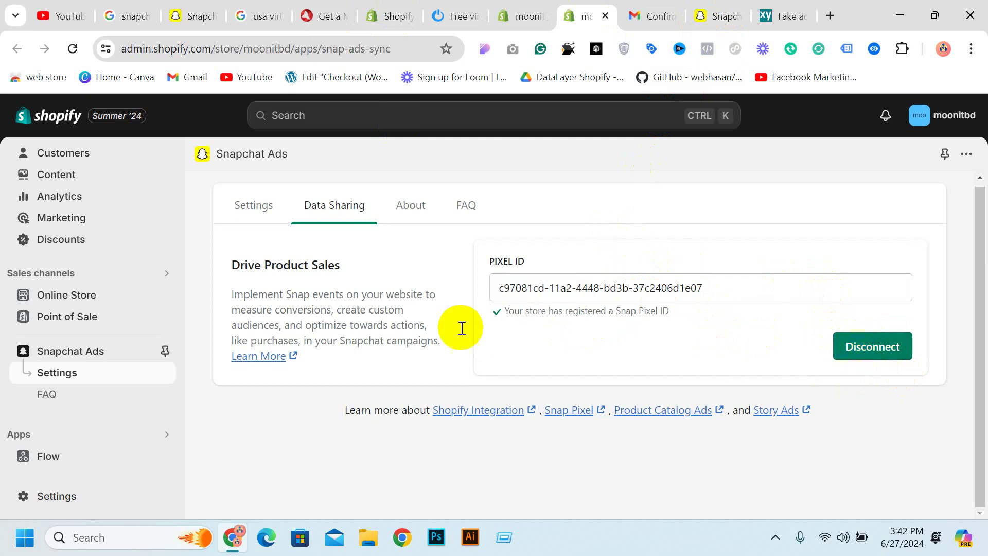
Connect the moon it Snapchat account from the Settings tab and authorize Shopify
{"action": "left_click", "coordinate": [239, 219]}
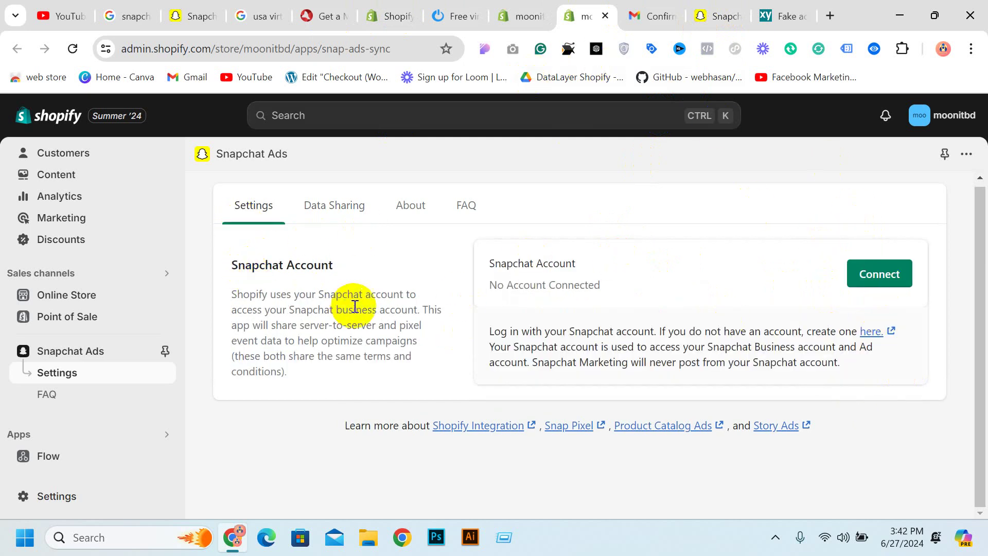
{"action": "left_click", "coordinate": [874, 276]}
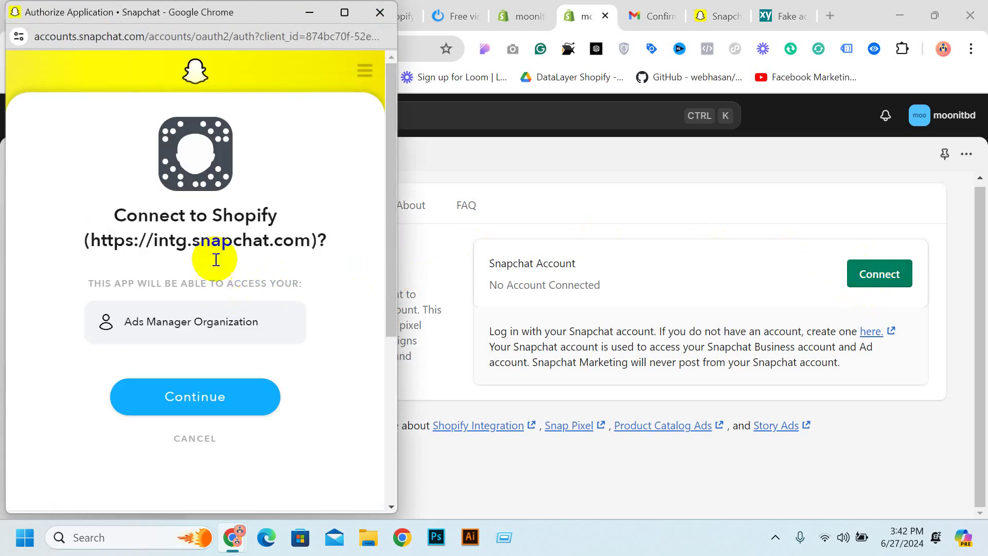
{"action": "left_click", "coordinate": [237, 401]}
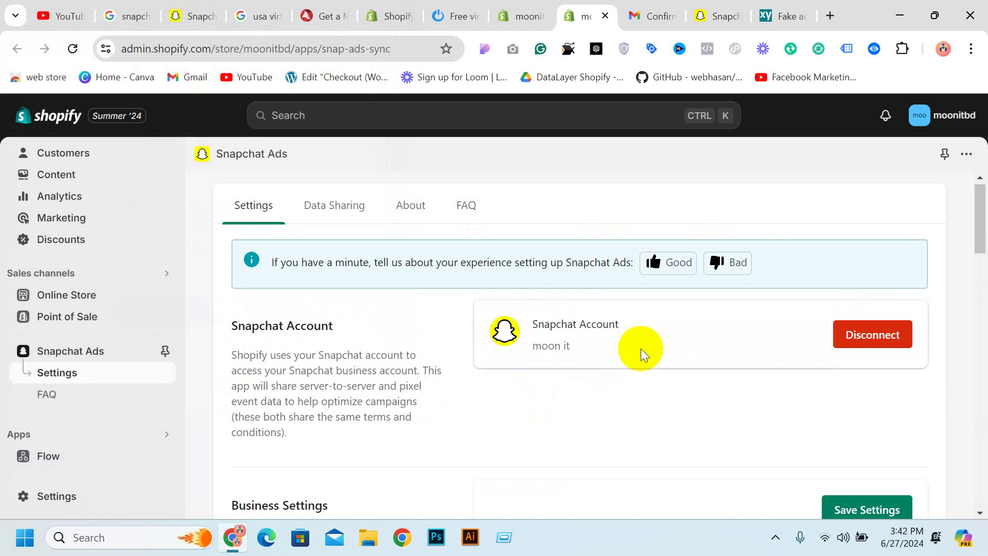
Review the Business Settings page, then return to the Snapchat Business pixel details
{"action": "scroll", "coordinate": [539, 351], "scroll_direction": "down", "scroll_amount": 5}
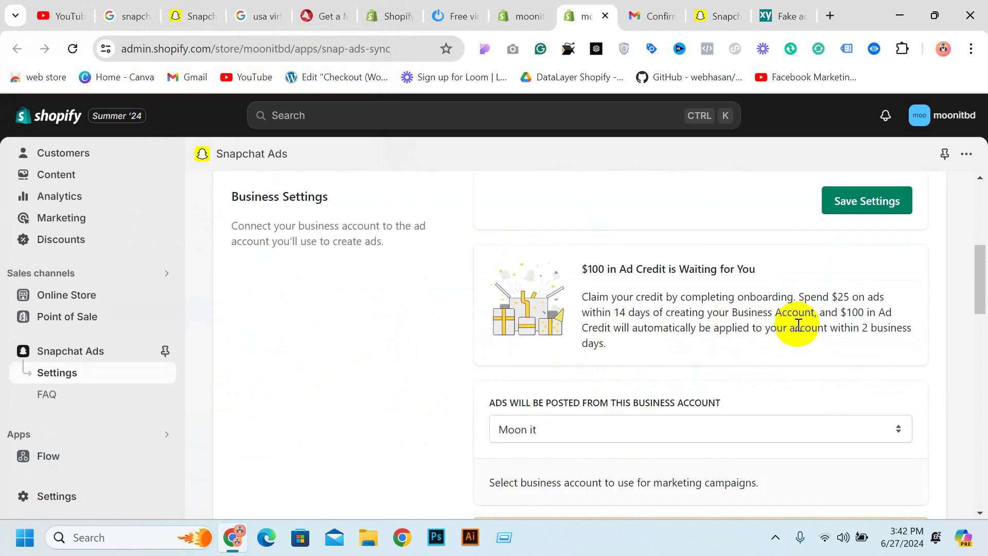
{"action": "scroll", "coordinate": [799, 358], "scroll_direction": "down", "scroll_amount": 10}
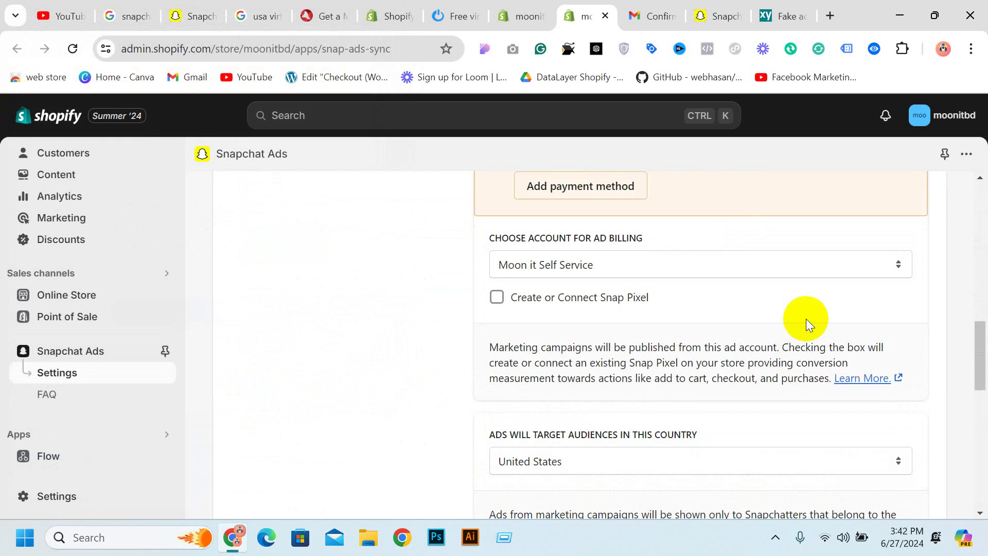
{"action": "scroll", "coordinate": [730, 319], "scroll_direction": "down", "scroll_amount": 12}
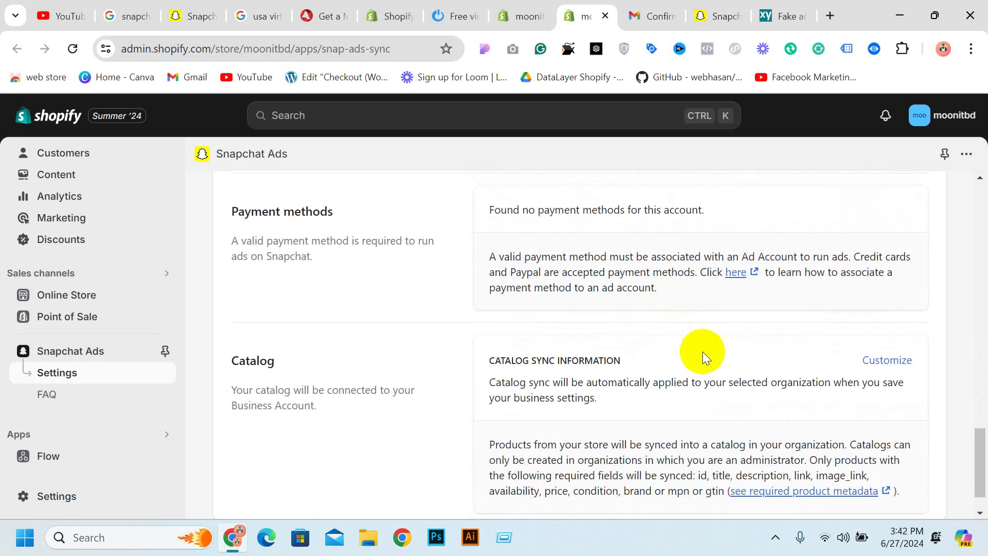
{"action": "scroll", "coordinate": [639, 371], "scroll_direction": "up", "scroll_amount": 12}
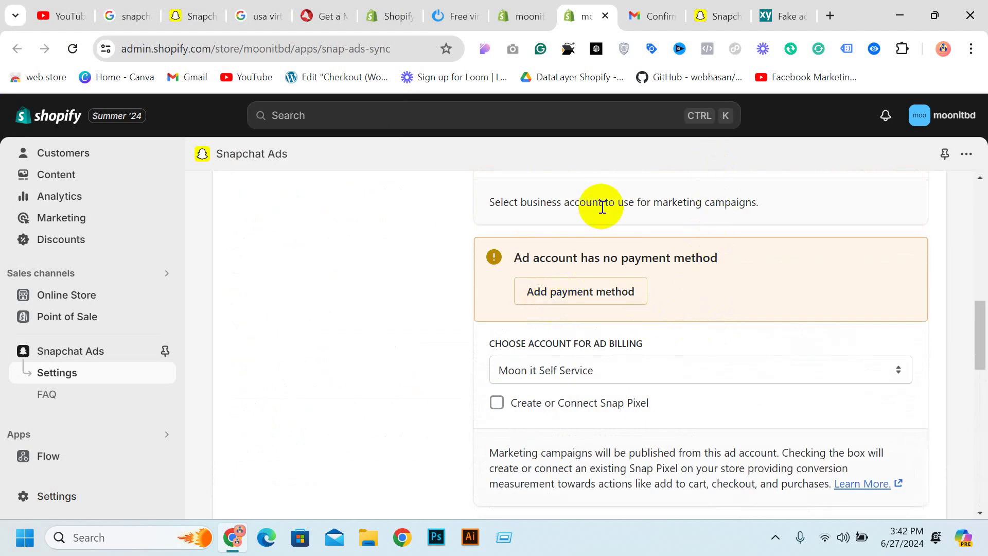
{"action": "left_click", "coordinate": [706, 11]}
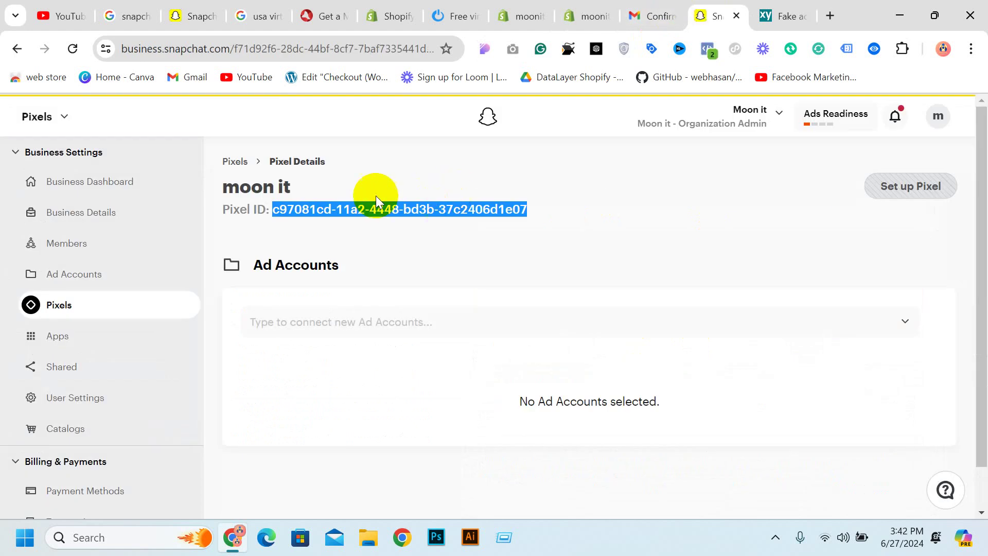
Go to Create Ads under Advertise from the Pixels business tools menu
{"action": "scroll", "coordinate": [106, 269], "scroll_direction": "down", "scroll_amount": 1}
{"action": "scroll", "coordinate": [106, 343], "scroll_direction": "up", "scroll_amount": 1}
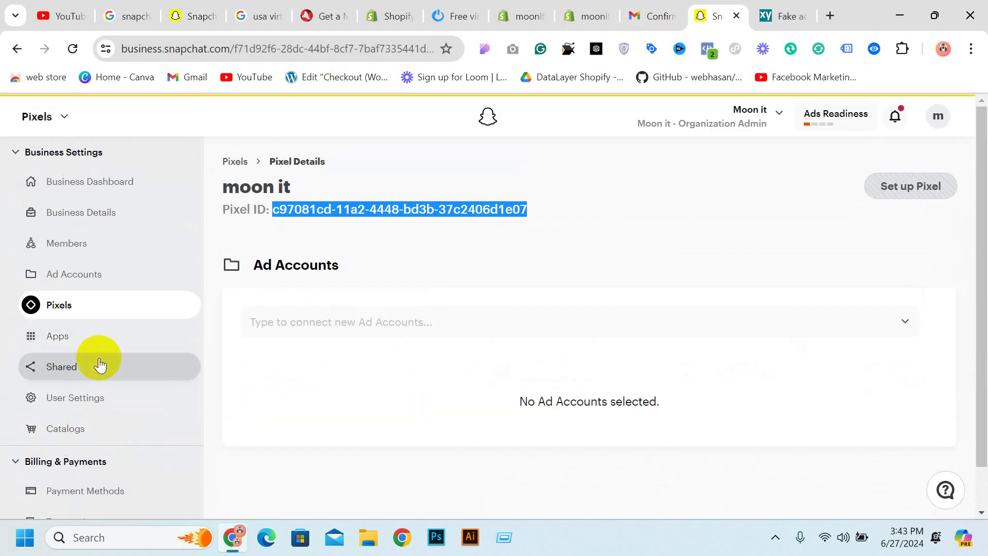
{"action": "left_click", "coordinate": [63, 123]}
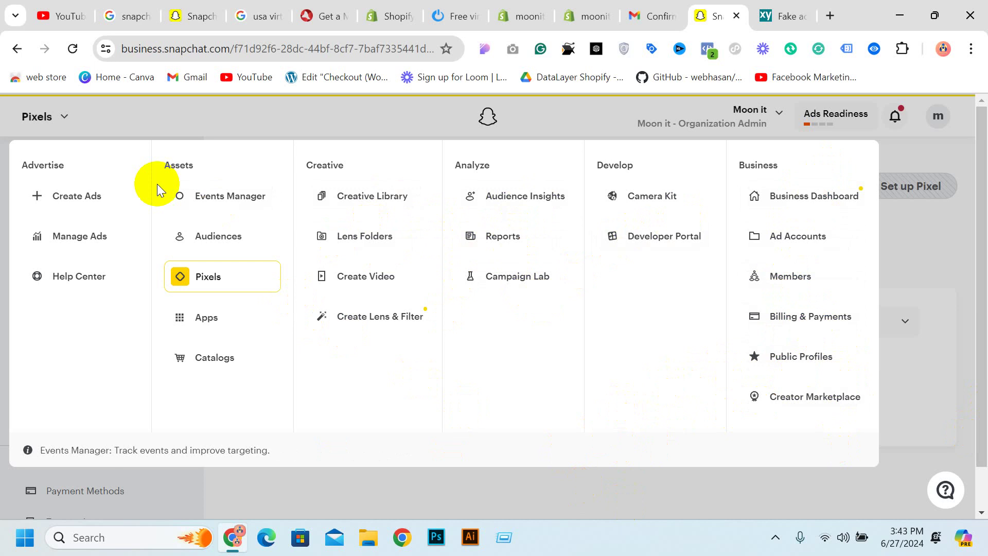
{"action": "left_click", "coordinate": [60, 209]}
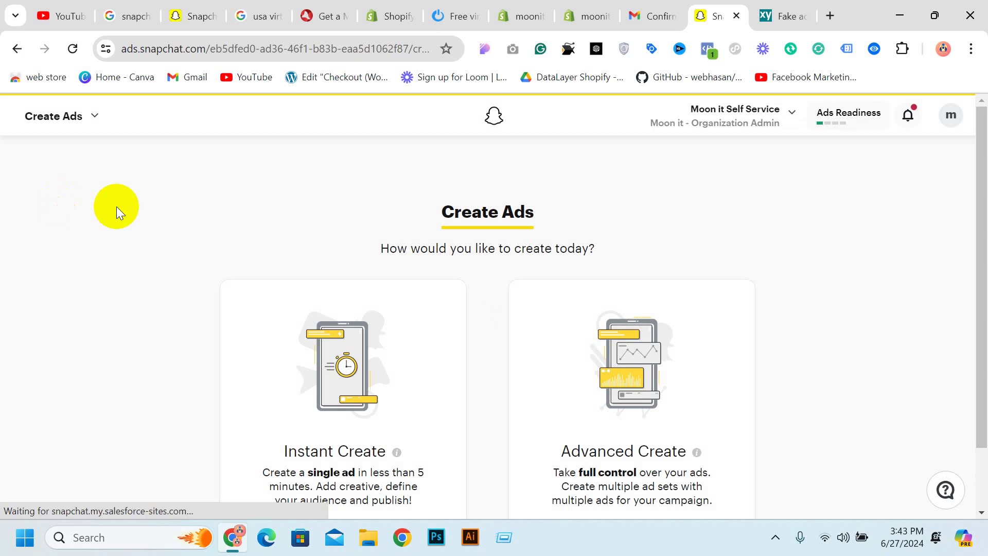
Choose Advanced Create to reach the Build Your Campaign objective options
{"action": "scroll", "coordinate": [464, 304], "scroll_direction": "down", "scroll_amount": 2}
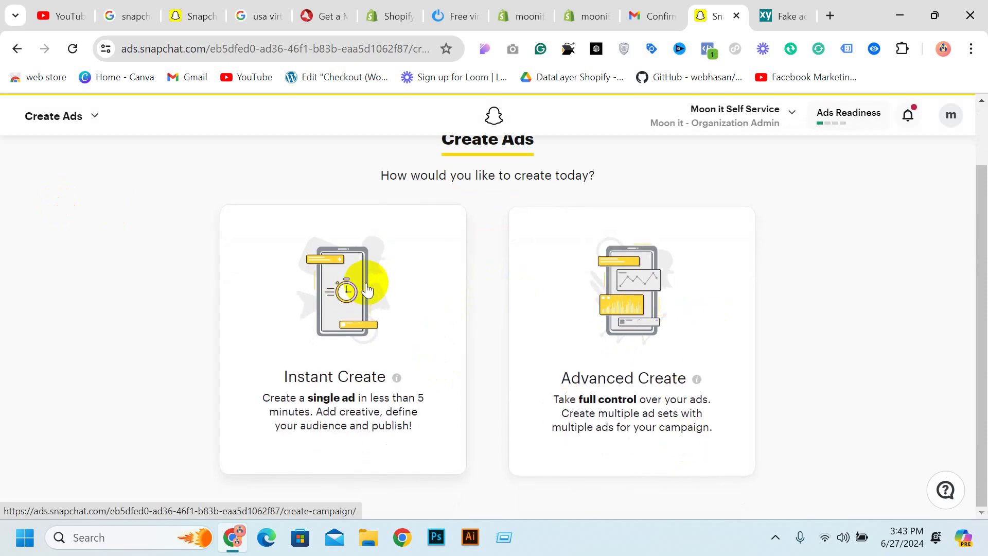
{"action": "left_click", "coordinate": [654, 296]}
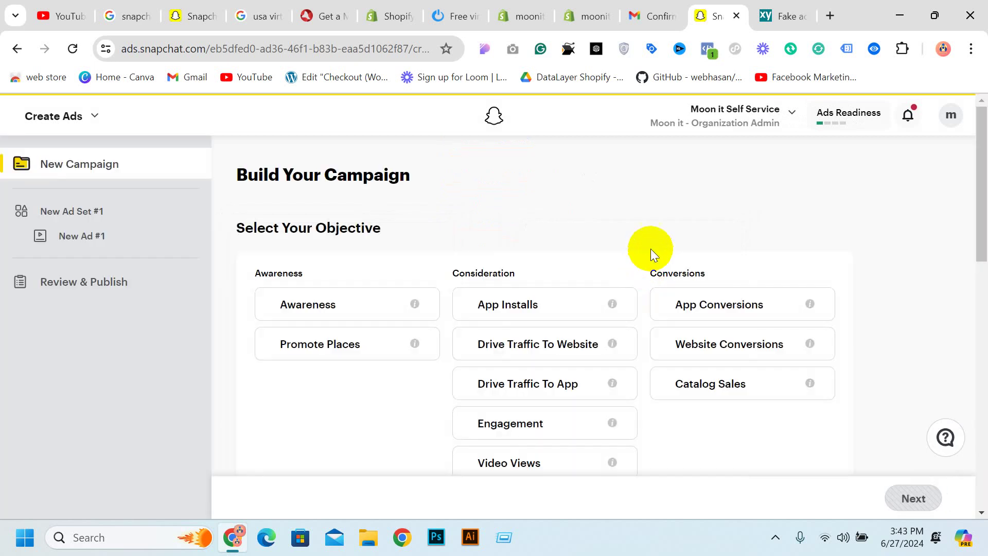
{"action": "scroll", "coordinate": [566, 242], "scroll_direction": "down", "scroll_amount": 1}
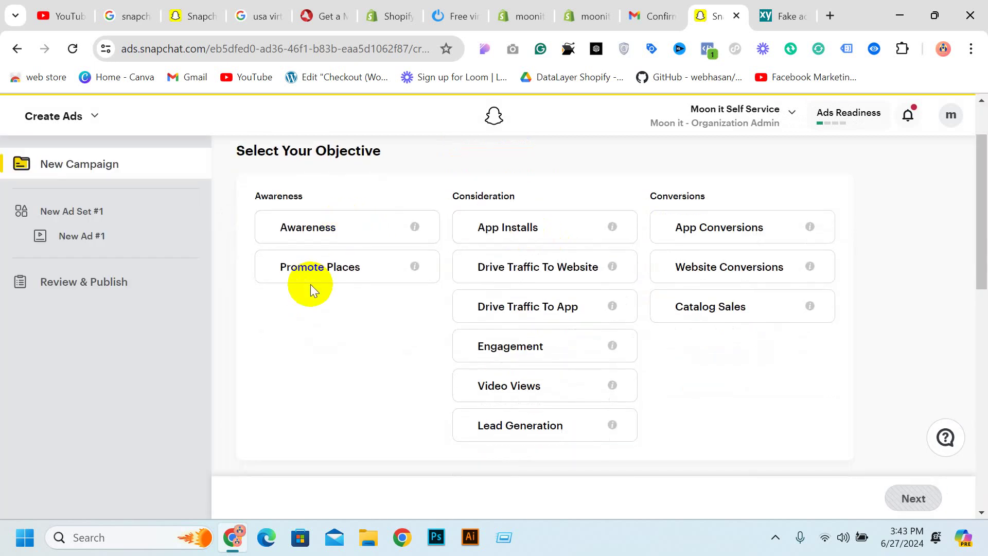
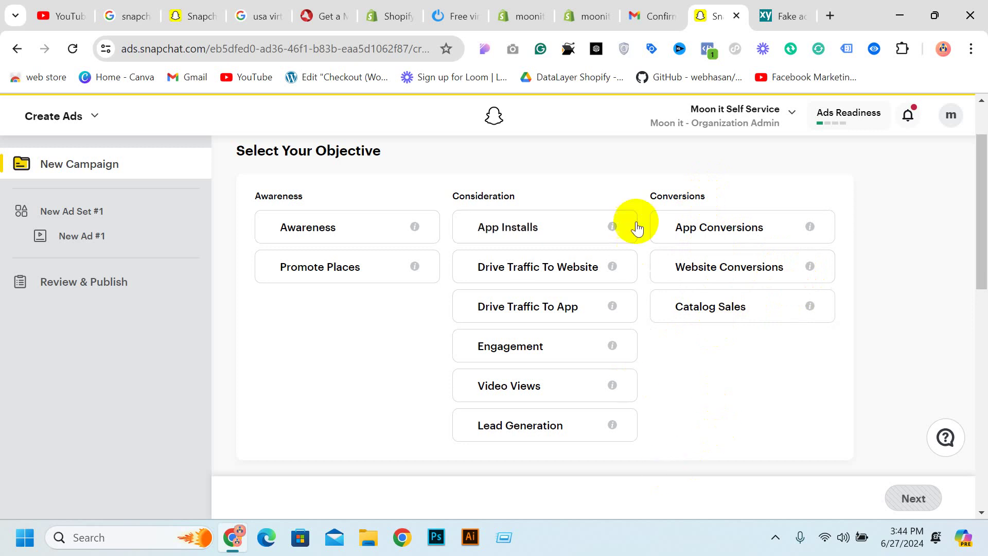
Pick Video Views under Consideration as the campaign objective
{"action": "scroll", "coordinate": [637, 227], "scroll_direction": "down", "scroll_amount": 3}
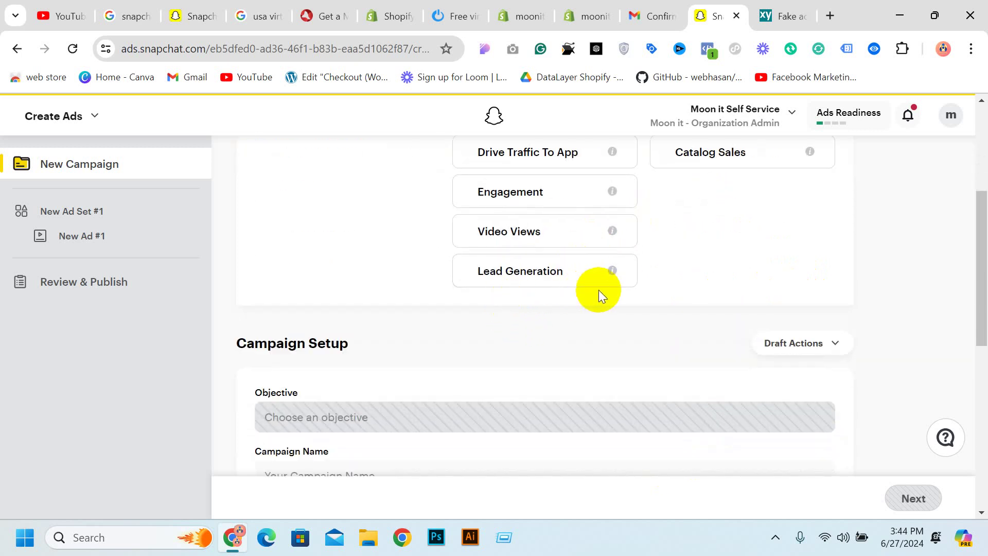
{"action": "left_click", "coordinate": [538, 202]}
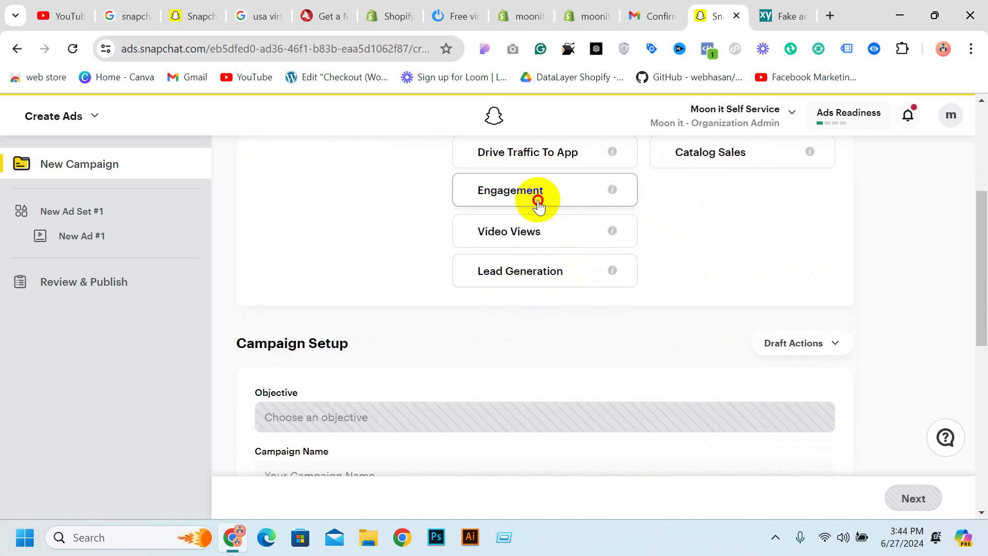
{"action": "left_click", "coordinate": [523, 242]}
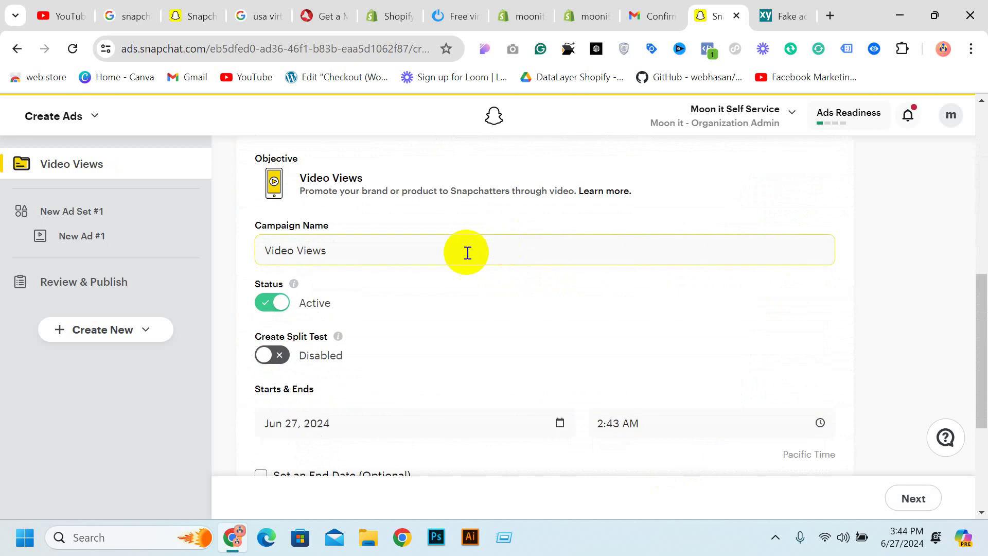
Keep the campaign name 'Video Views' and its status Active
{"action": "left_click_drag", "start_coordinate": [339, 249], "coordinate": [199, 261]}
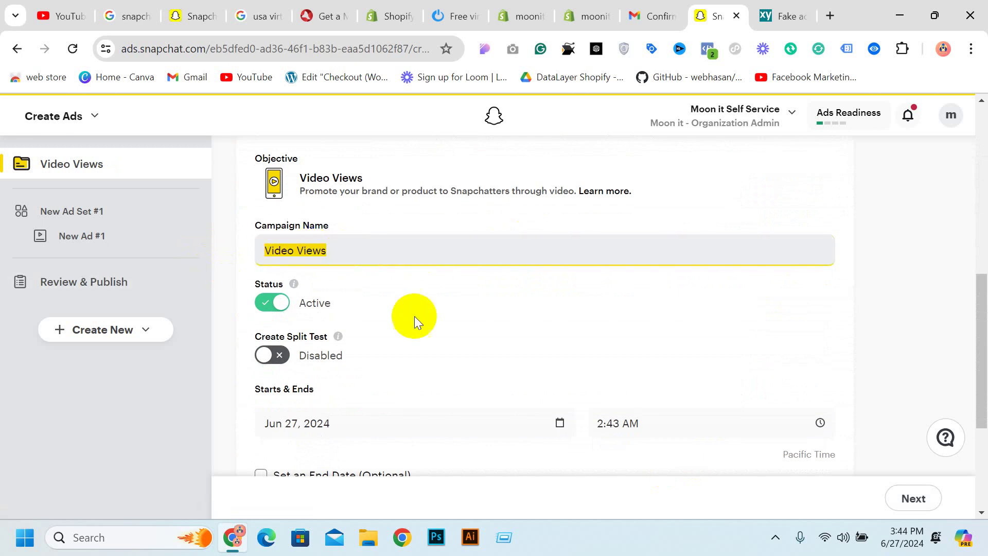
{"action": "left_click", "coordinate": [396, 256]}
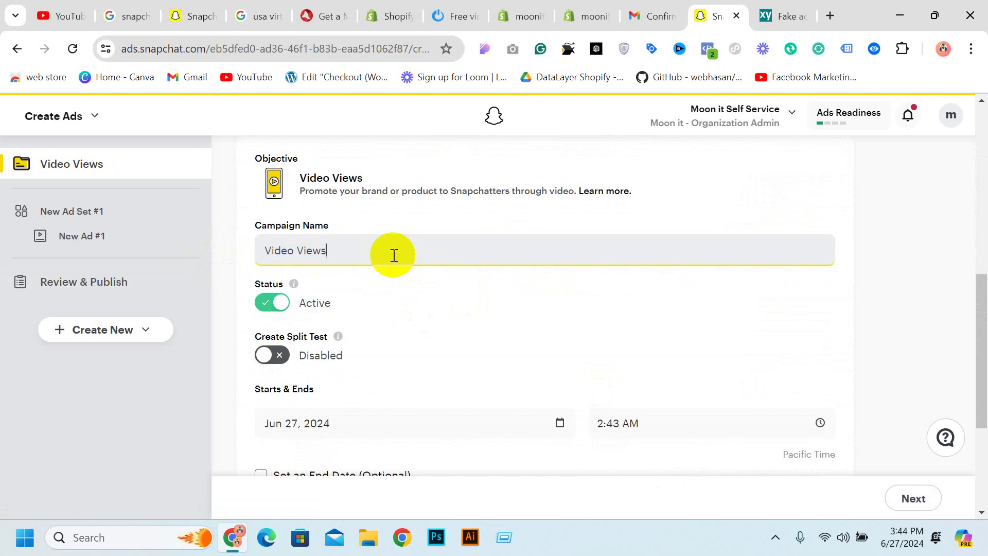
{"action": "scroll", "coordinate": [394, 255], "scroll_direction": "down", "scroll_amount": 2}
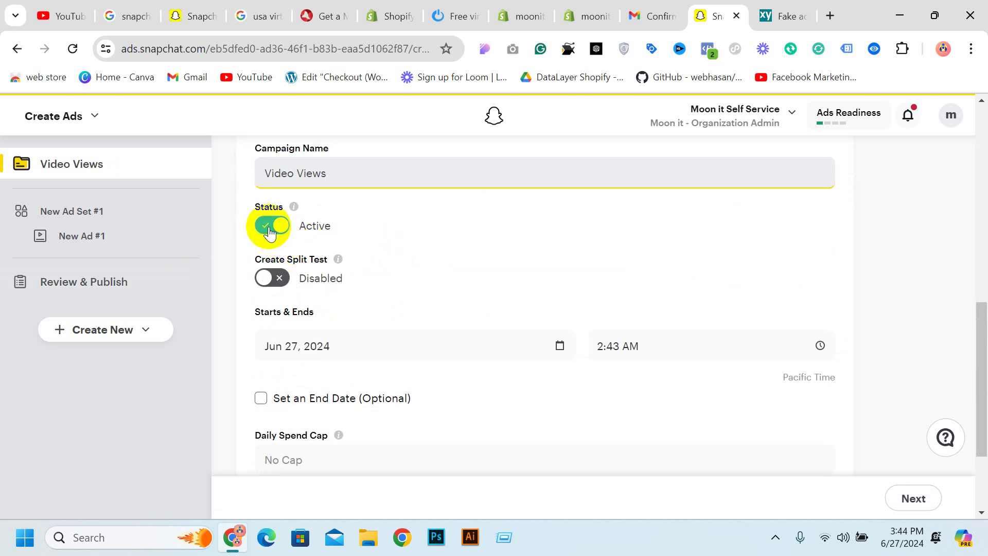
{"action": "left_click", "coordinate": [268, 227]}
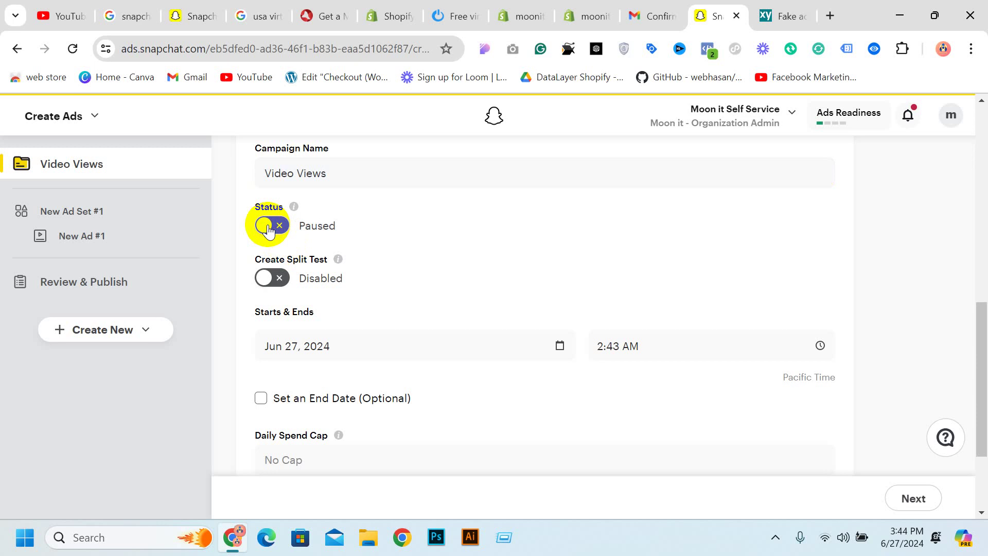
{"action": "left_click", "coordinate": [268, 226]}
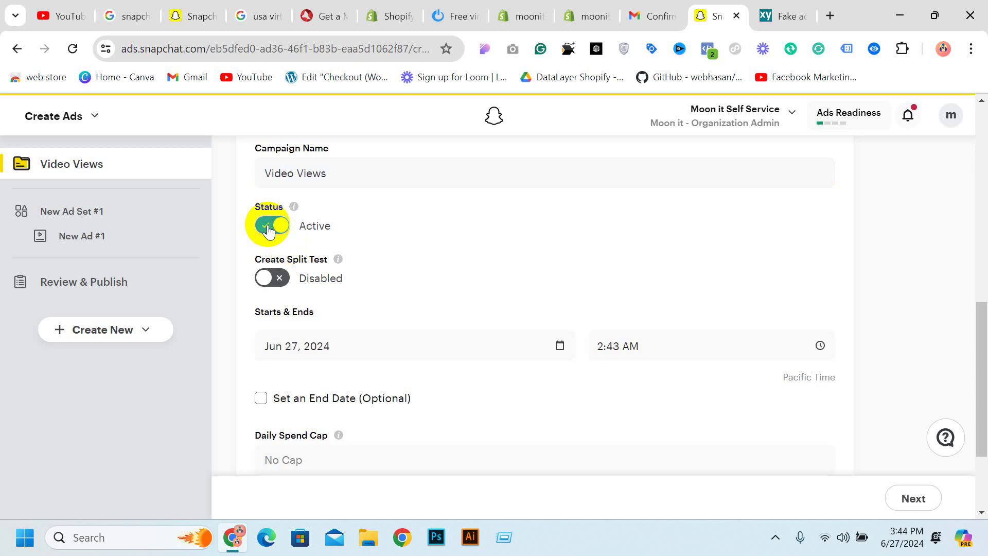
{"action": "scroll", "coordinate": [421, 290], "scroll_direction": "down", "scroll_amount": 3}
Set the campaign start date to Jun 28, 2024
{"action": "left_click", "coordinate": [328, 209]}
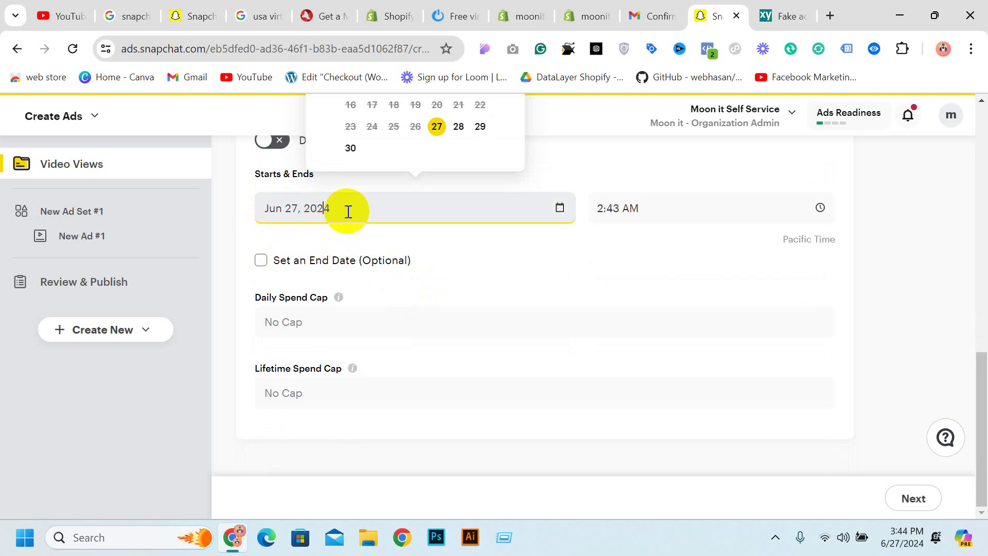
{"action": "left_click", "coordinate": [617, 208]}
{"action": "left_click", "coordinate": [332, 213]}
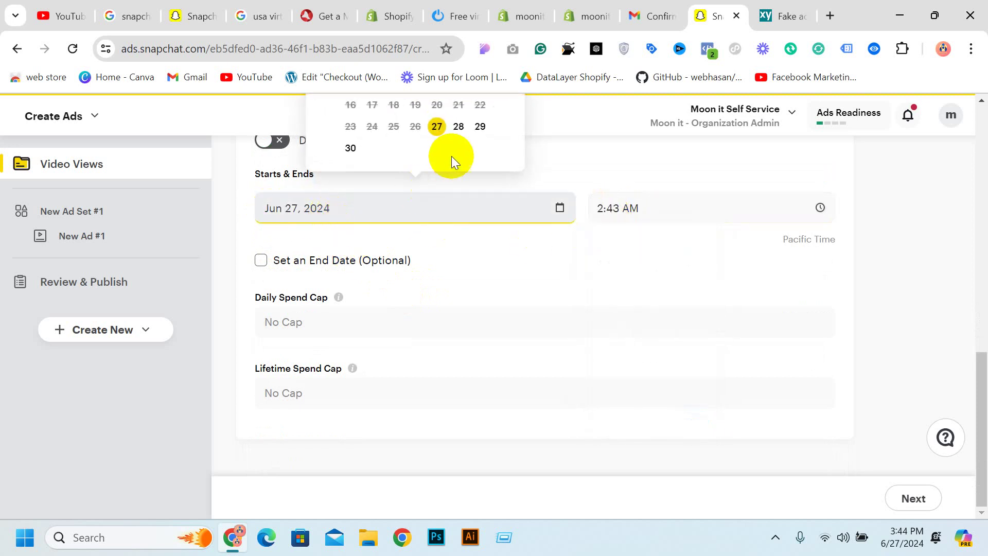
{"action": "left_click", "coordinate": [458, 127]}
Set the campaign start time to 12:00 AM
{"action": "left_click", "coordinate": [607, 206]}
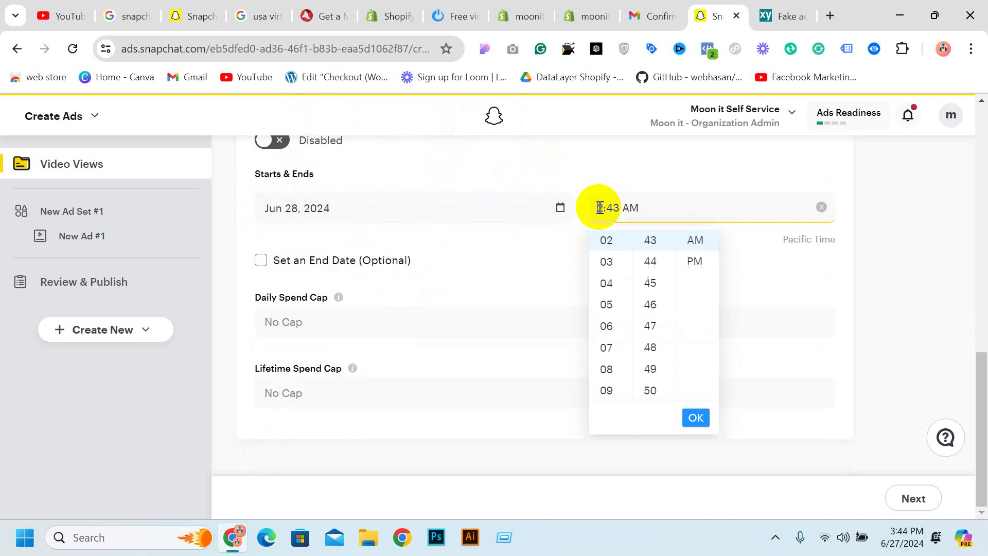
{"action": "scroll", "coordinate": [613, 267], "scroll_direction": "up", "scroll_amount": 1}
{"action": "scroll", "coordinate": [614, 273], "scroll_direction": "up", "scroll_amount": 1}
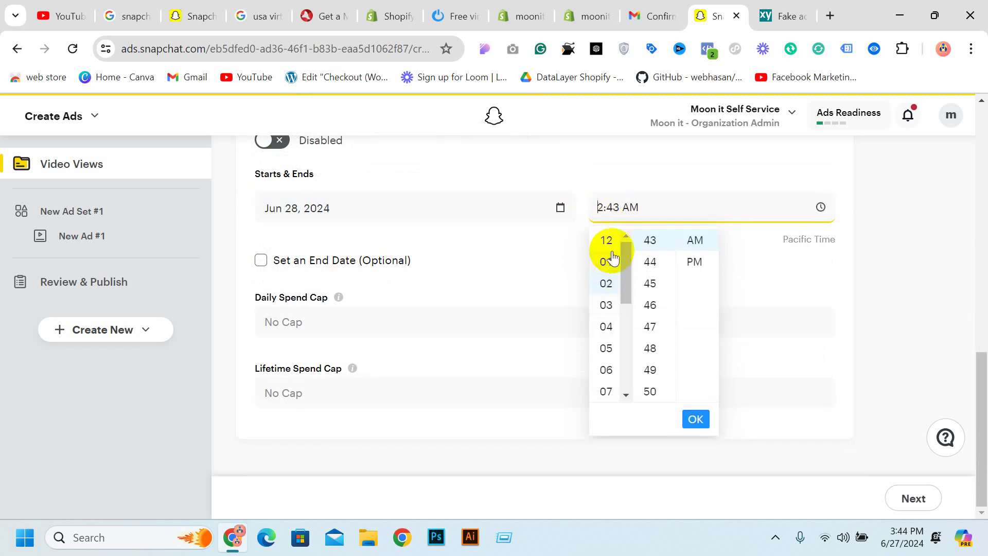
{"action": "left_click", "coordinate": [607, 240]}
{"action": "scroll", "coordinate": [646, 250], "scroll_direction": "up", "scroll_amount": 15}
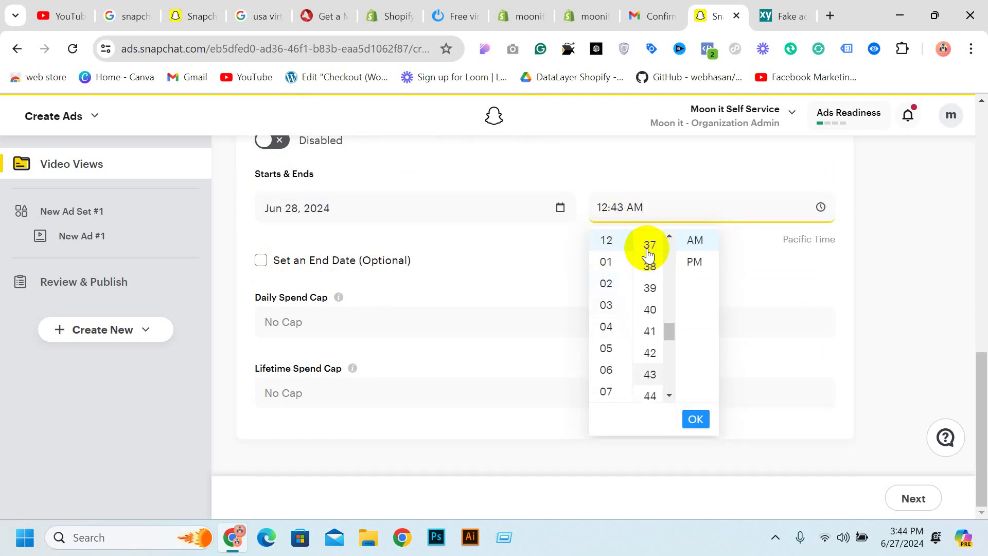
{"action": "left_click", "coordinate": [652, 240]}
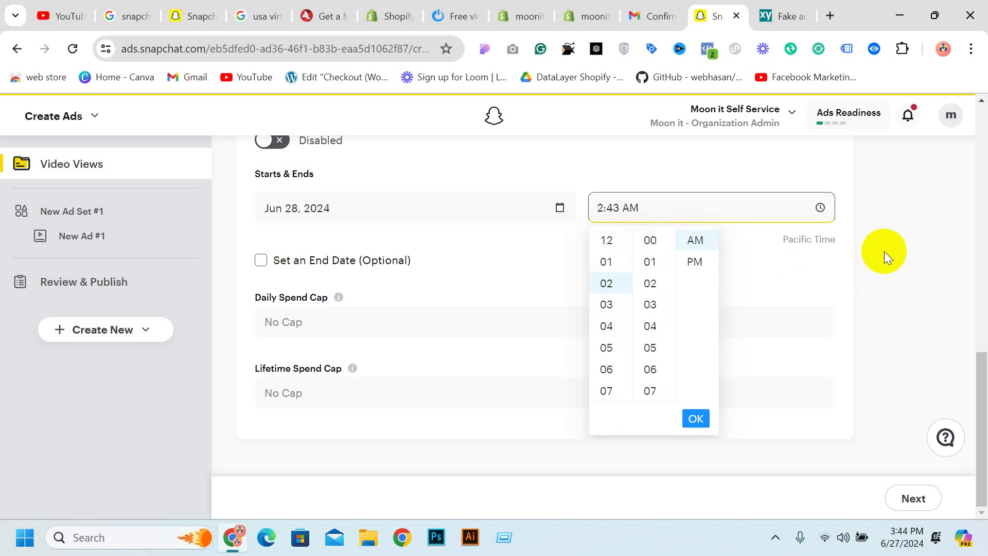
{"action": "left_click", "coordinate": [688, 221]}
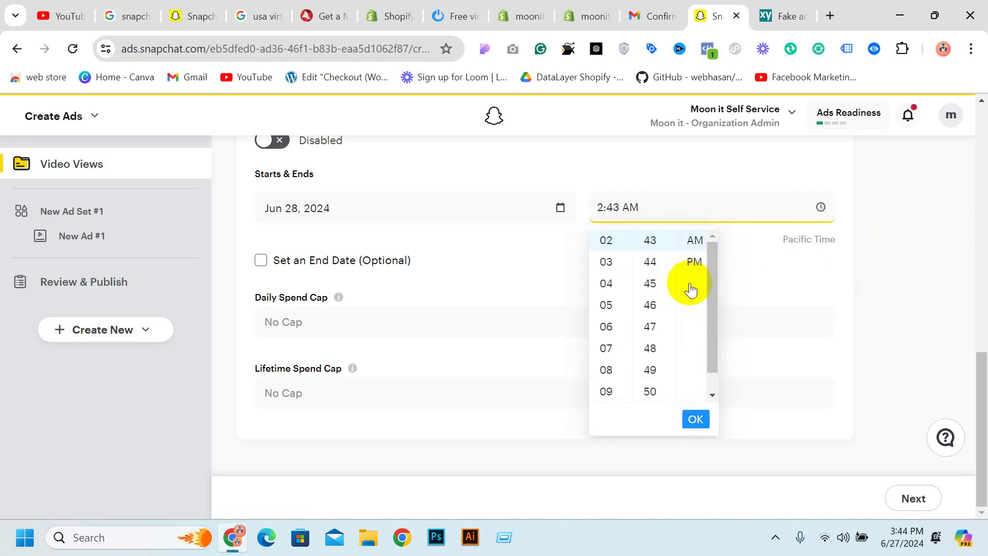
{"action": "scroll", "coordinate": [609, 250], "scroll_direction": "up", "scroll_amount": 1}
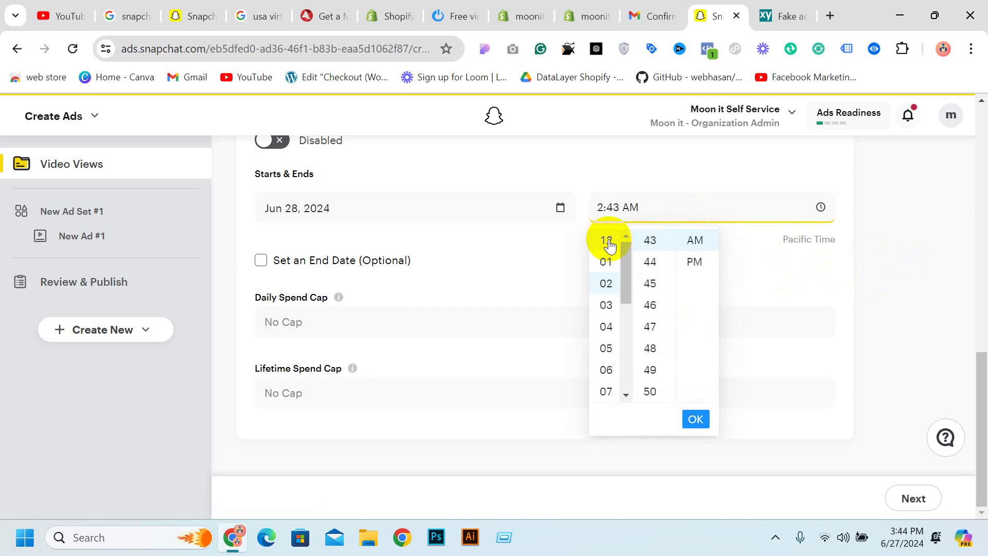
{"action": "scroll", "coordinate": [602, 257], "scroll_direction": "up", "scroll_amount": 3}
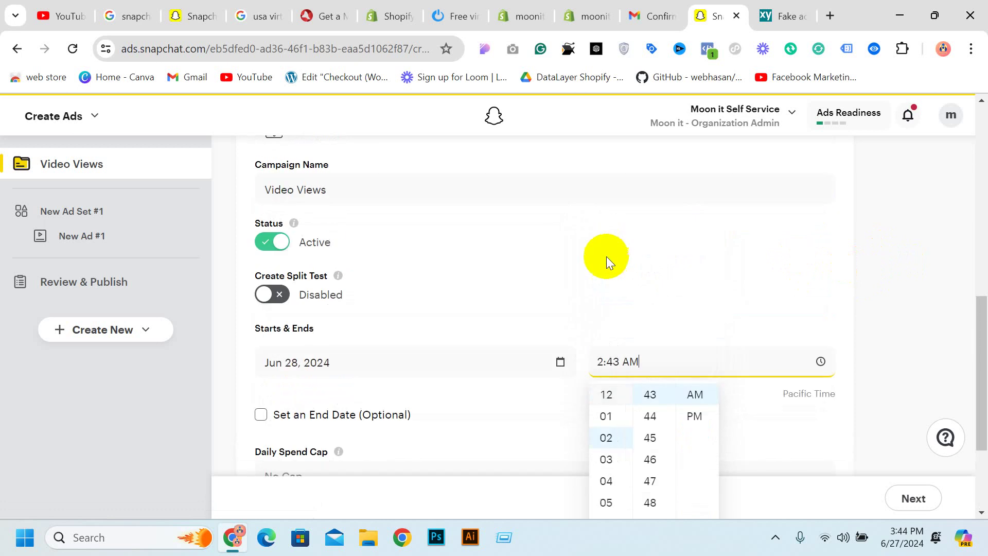
{"action": "left_click", "coordinate": [606, 394]}
{"action": "scroll", "coordinate": [655, 406], "scroll_direction": "up", "scroll_amount": 10}
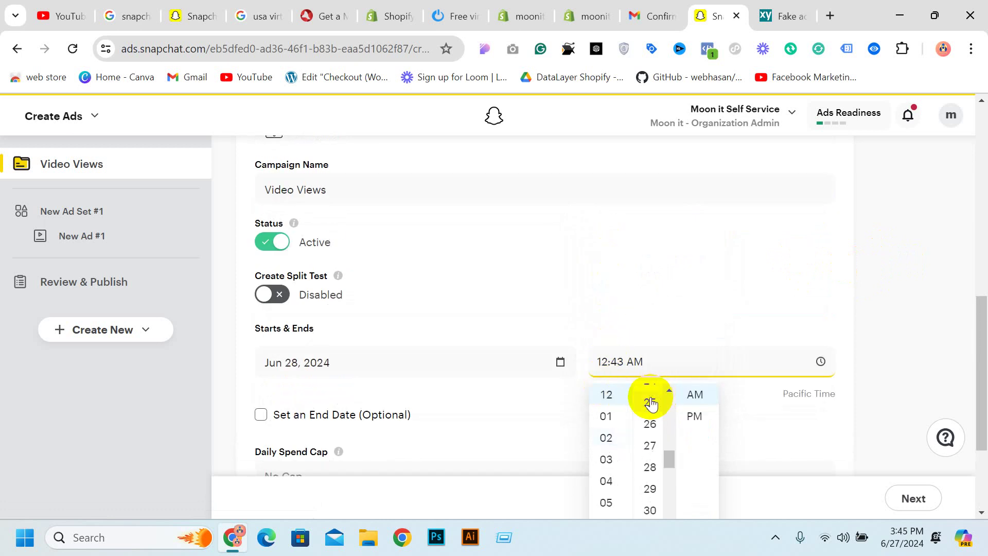
{"action": "scroll", "coordinate": [652, 404], "scroll_direction": "up", "scroll_amount": 4}
{"action": "left_click", "coordinate": [651, 395]}
{"action": "scroll", "coordinate": [723, 425], "scroll_direction": "down", "scroll_amount": 3}
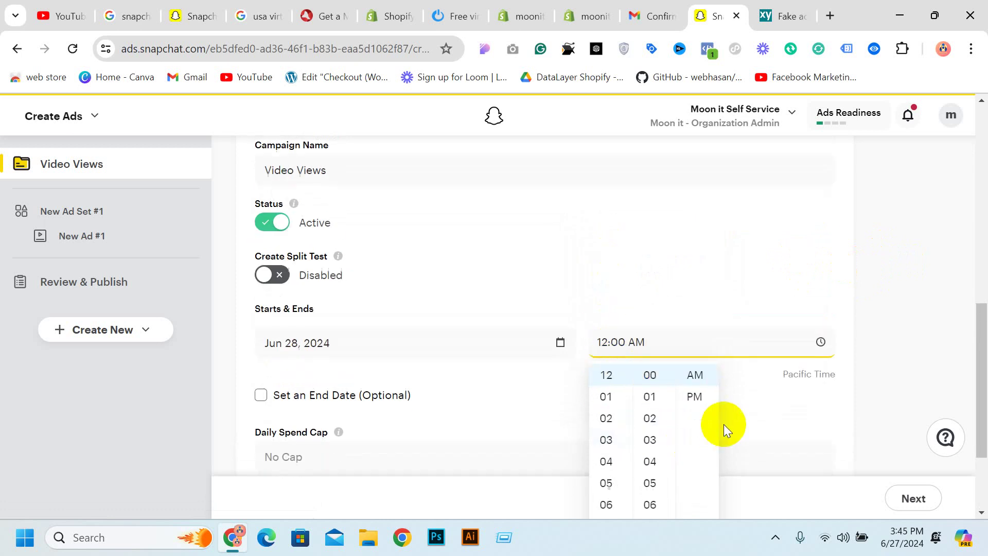
{"action": "left_click", "coordinate": [703, 418]}
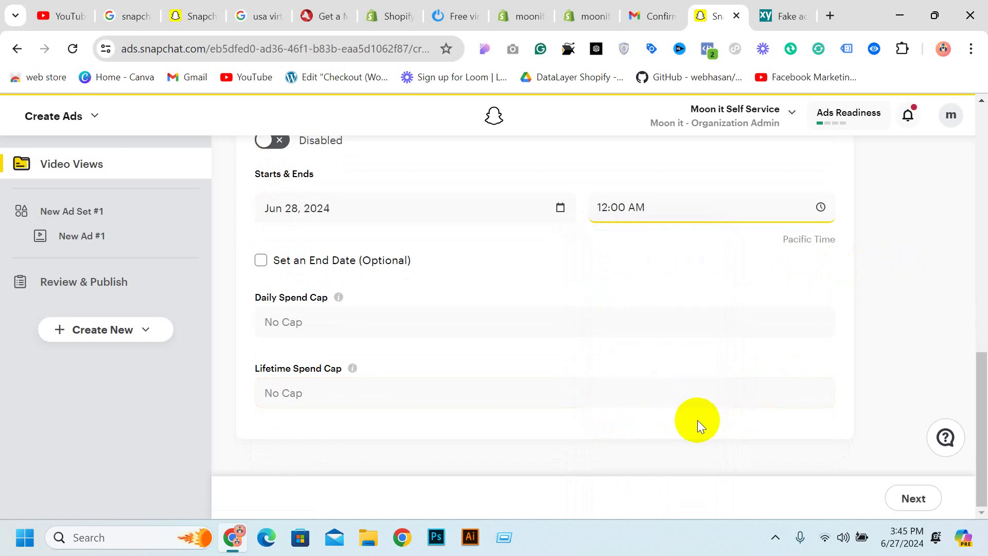
Give the campaign an end date of Jun 5, 2025
{"action": "left_click", "coordinate": [263, 261]}
{"action": "left_click", "coordinate": [360, 294]}
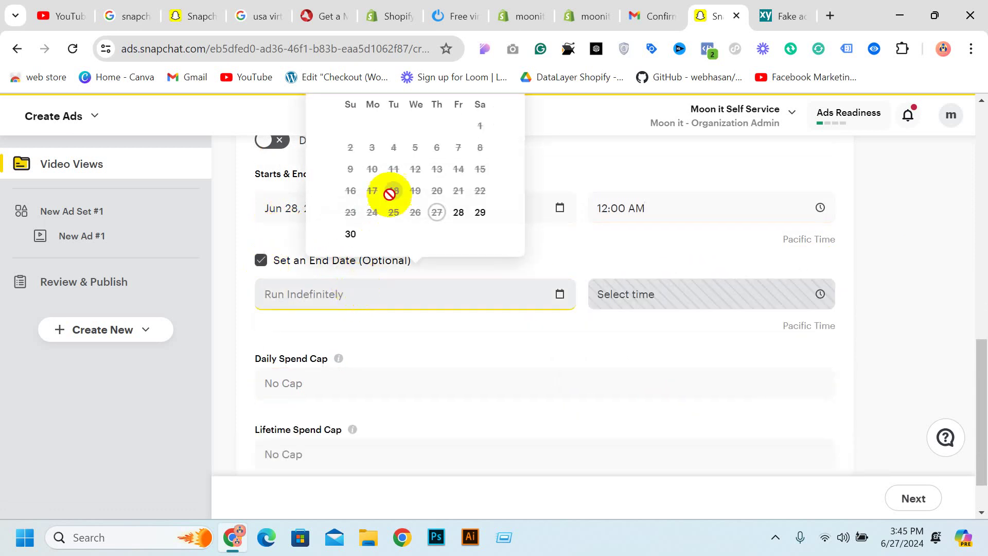
{"action": "scroll", "coordinate": [391, 196], "scroll_direction": "up", "scroll_amount": 1}
{"action": "left_click", "coordinate": [495, 154]}
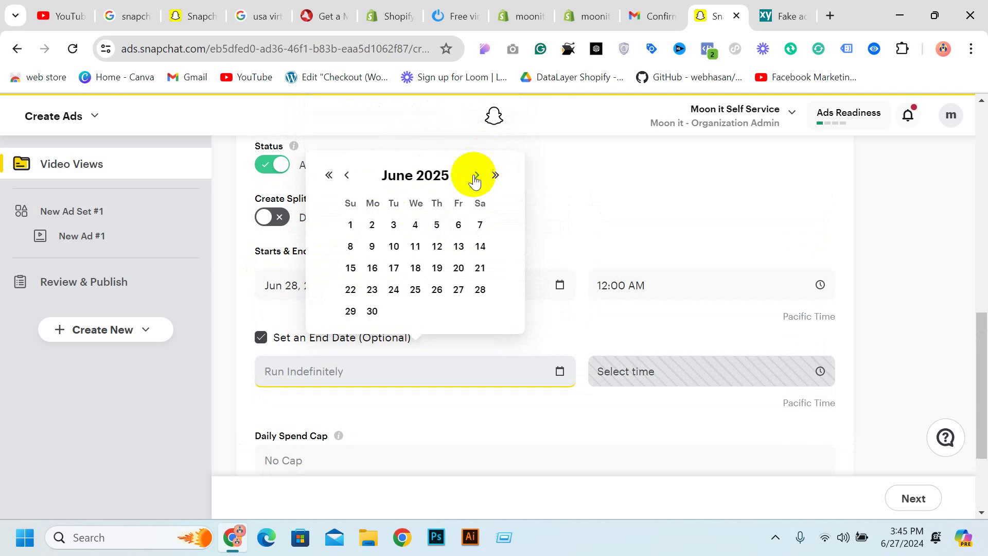
{"action": "left_click", "coordinate": [437, 224]}
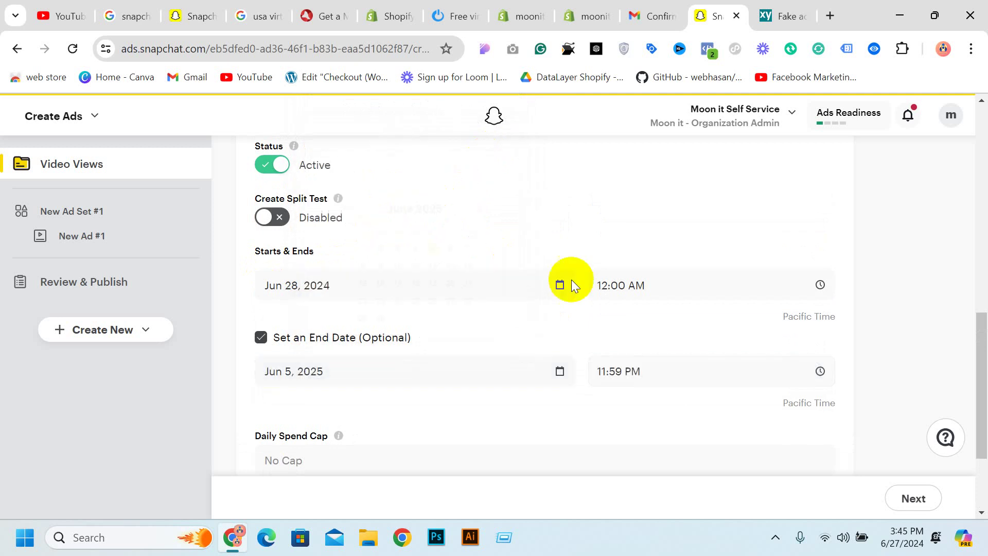
{"action": "scroll", "coordinate": [463, 257], "scroll_direction": "up", "scroll_amount": 4}
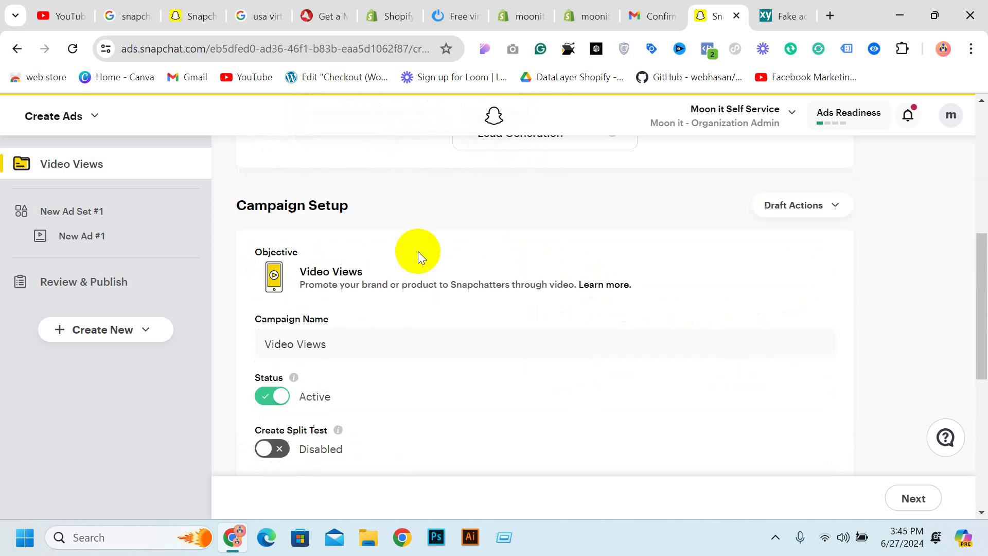
{"action": "scroll", "coordinate": [381, 252], "scroll_direction": "down", "scroll_amount": 4}
{"action": "scroll", "coordinate": [302, 246], "scroll_direction": "down", "scroll_amount": 3}
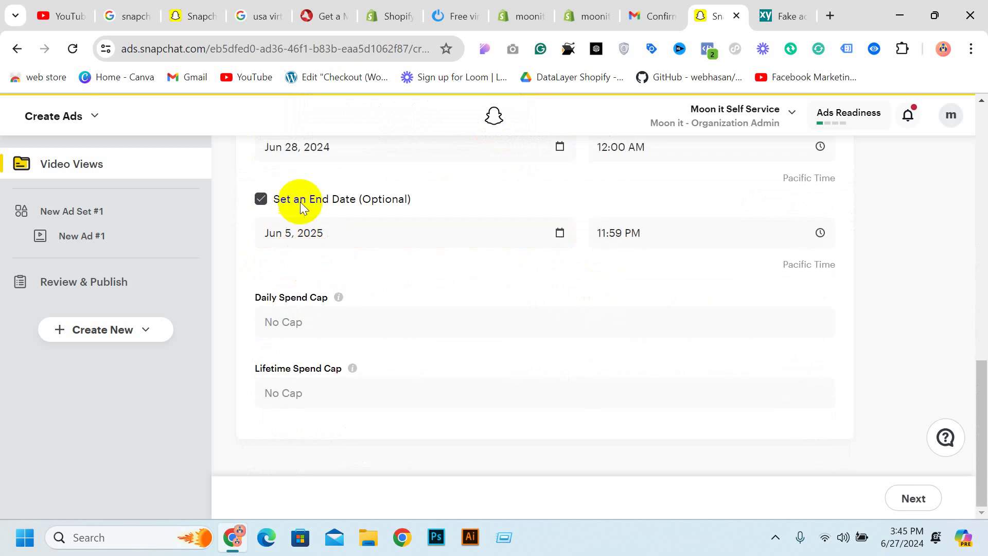
Leave daily and lifetime spend caps at No Cap and continue to the ad set
{"action": "left_click", "coordinate": [328, 326]}
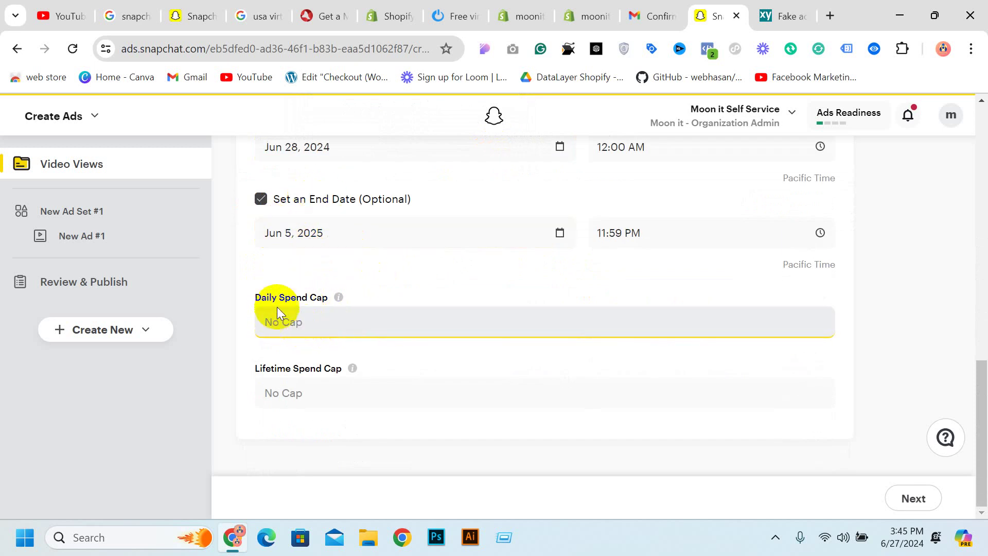
{"action": "left_click", "coordinate": [338, 403]}
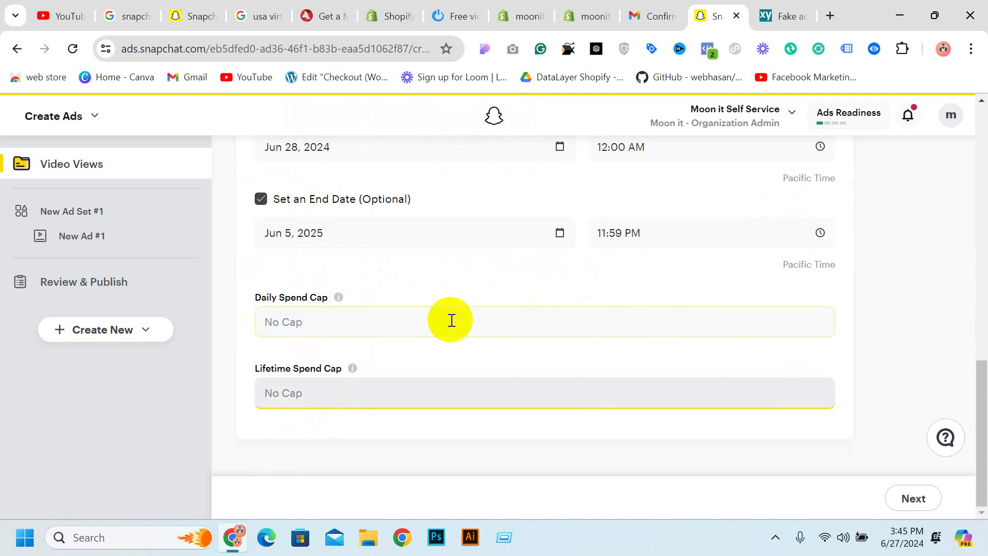
{"action": "scroll", "coordinate": [676, 305], "scroll_direction": "up", "scroll_amount": 10}
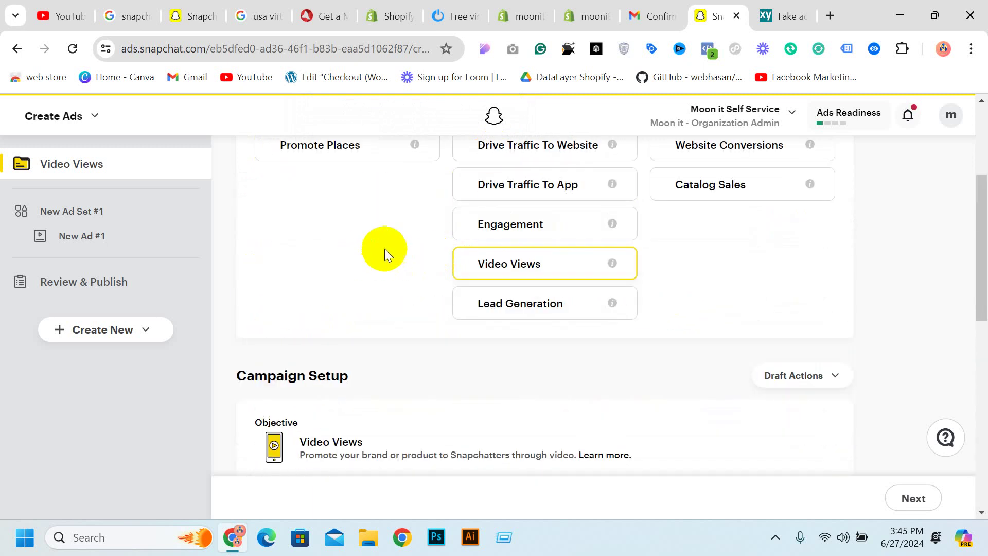
{"action": "scroll", "coordinate": [592, 260], "scroll_direction": "down", "scroll_amount": 10}
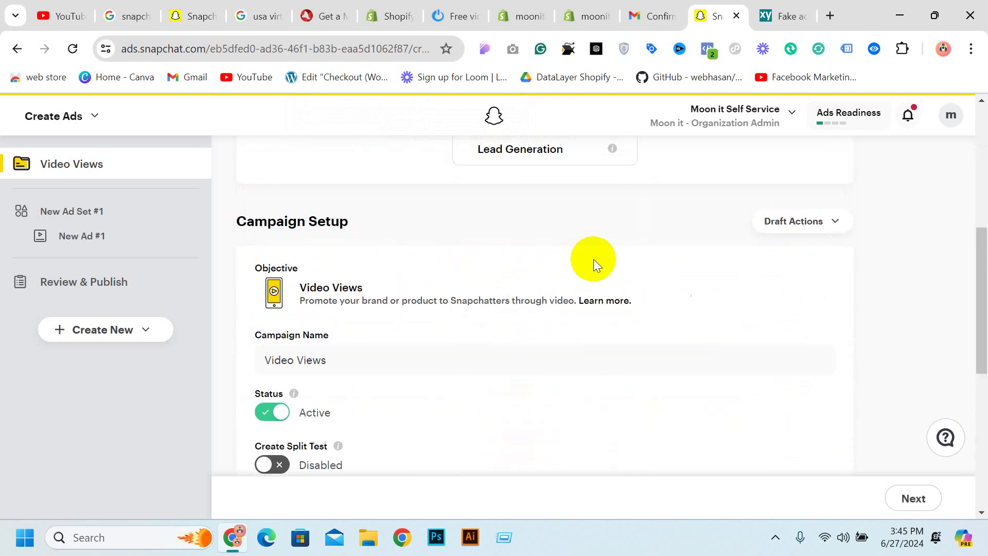
{"action": "left_click", "coordinate": [907, 497]}
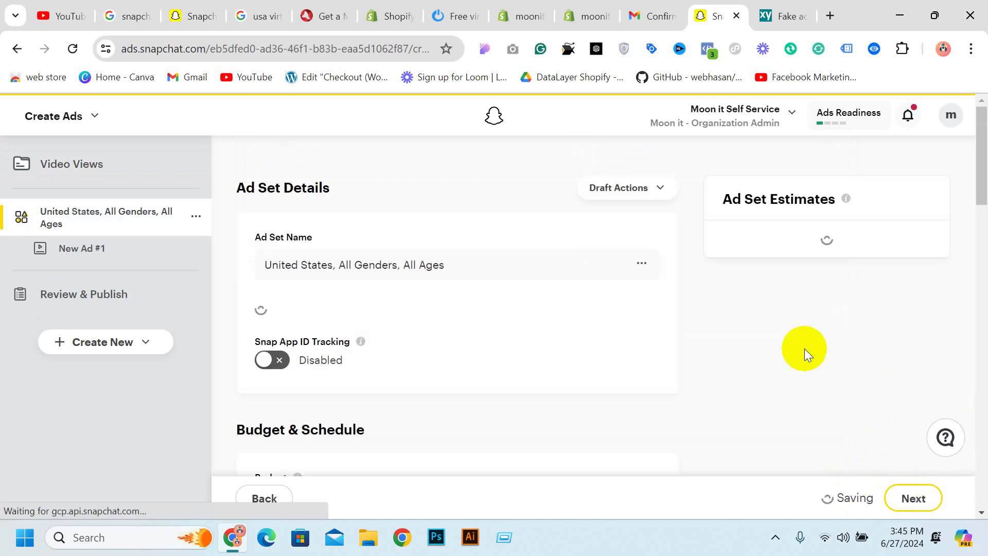
Rename the ad set to 'dog ads set 1'
{"action": "left_click", "coordinate": [335, 259]}
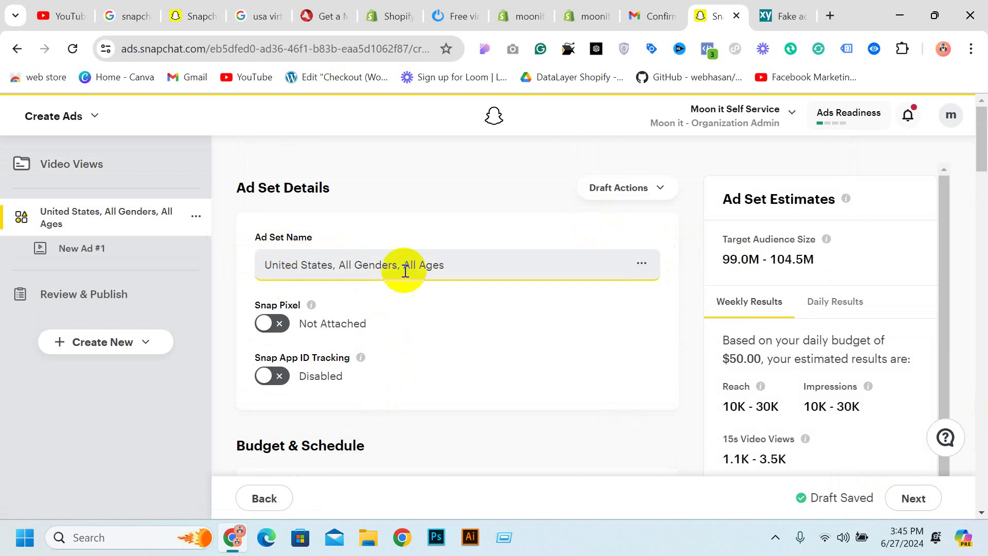
{"action": "left_click_drag", "start_coordinate": [443, 265], "coordinate": [225, 250]}
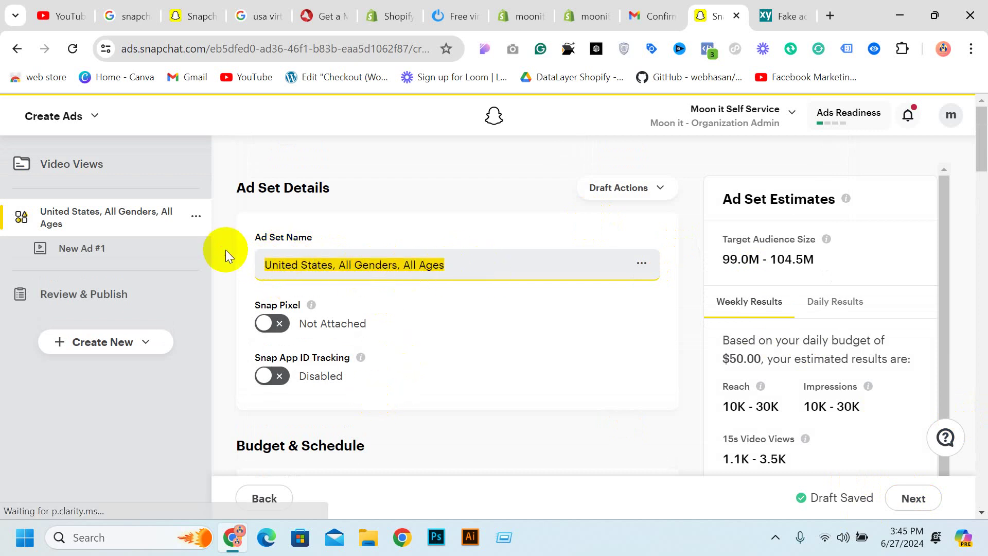
{"action": "type", "text": "dog "}
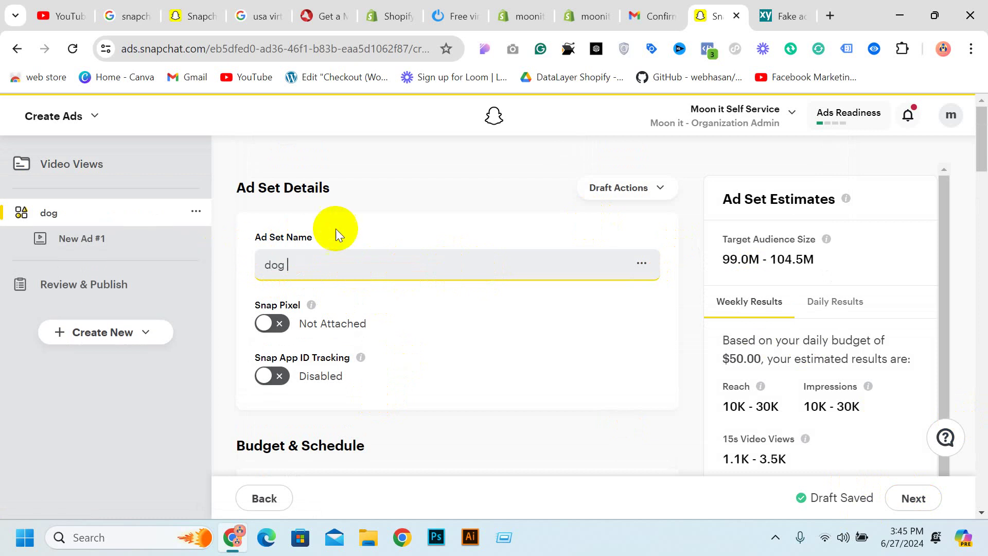
{"action": "type", "text": "ads"}
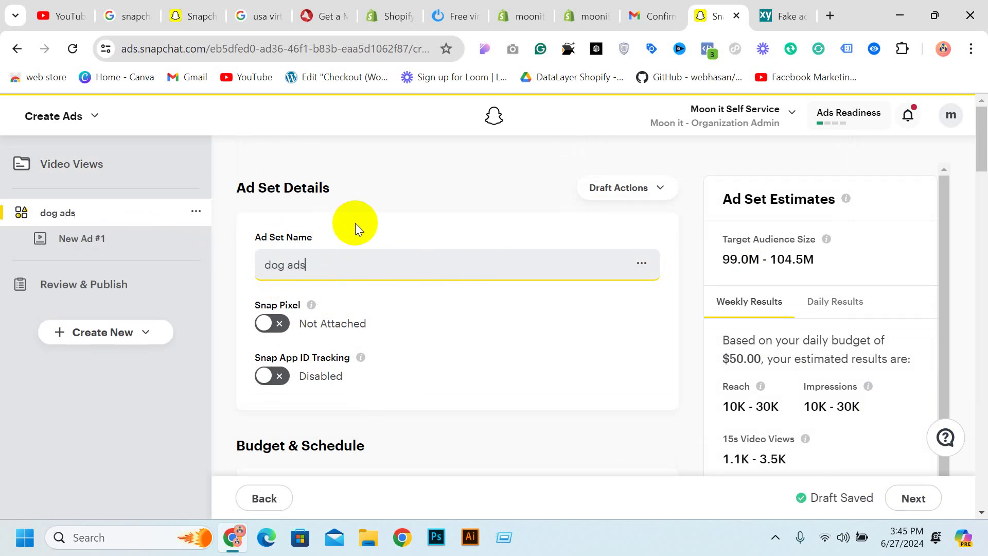
{"action": "type", "text": " set 1"}
{"action": "scroll", "coordinate": [415, 215], "scroll_direction": "down", "scroll_amount": 3}
{"action": "scroll", "coordinate": [428, 215], "scroll_direction": "up", "scroll_amount": 1}
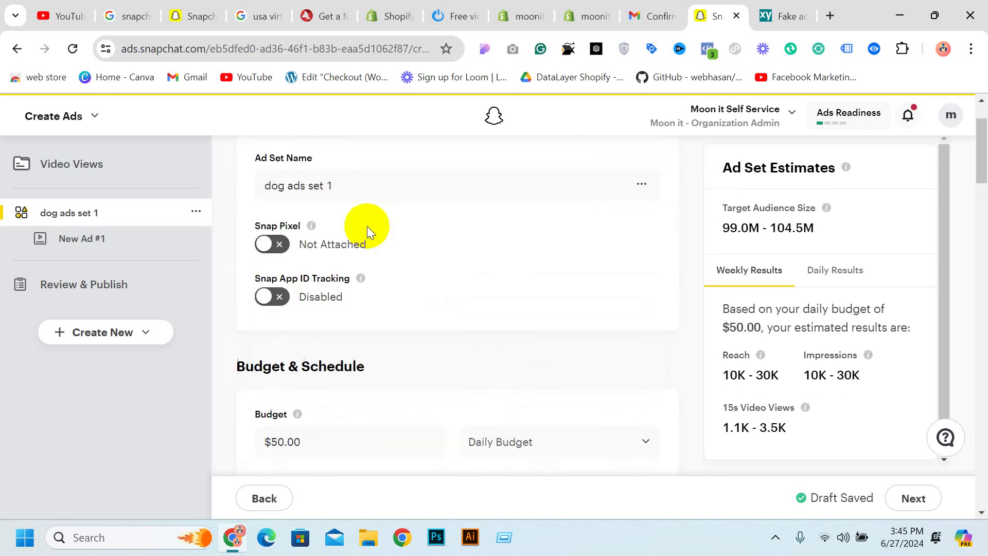
Attach the Snap Pixel and leave Snap App ID tracking off
{"action": "left_click", "coordinate": [271, 248]}
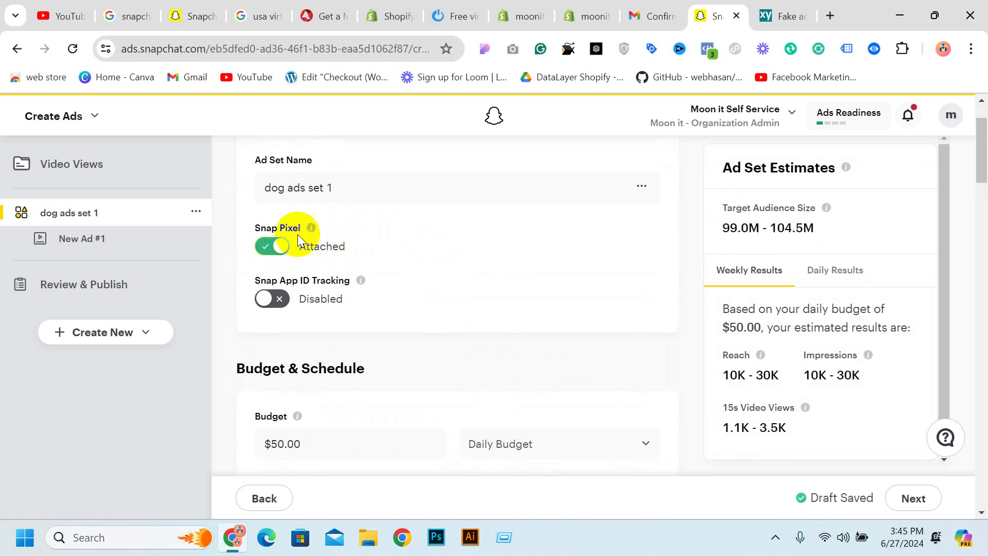
{"action": "scroll", "coordinate": [536, 280], "scroll_direction": "down", "scroll_amount": 2}
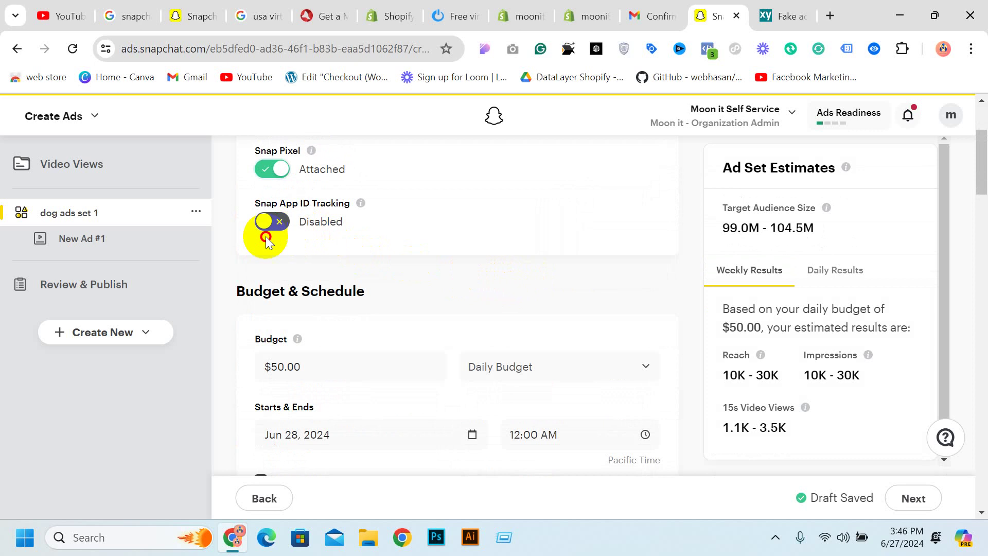
{"action": "left_click", "coordinate": [273, 225]}
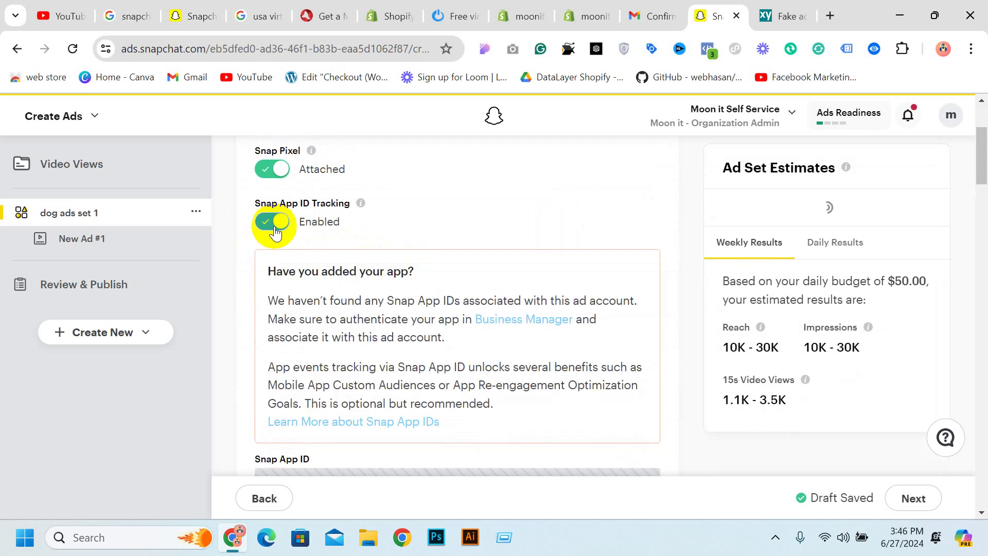
{"action": "left_click", "coordinate": [276, 225]}
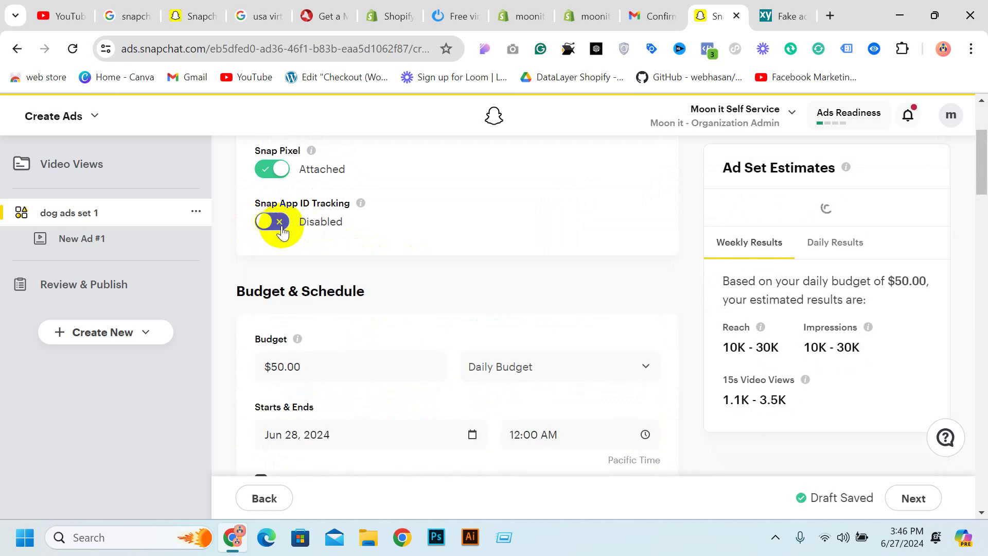
{"action": "scroll", "coordinate": [309, 211], "scroll_direction": "down", "scroll_amount": 3}
{"action": "scroll", "coordinate": [309, 227], "scroll_direction": "up", "scroll_amount": 3}
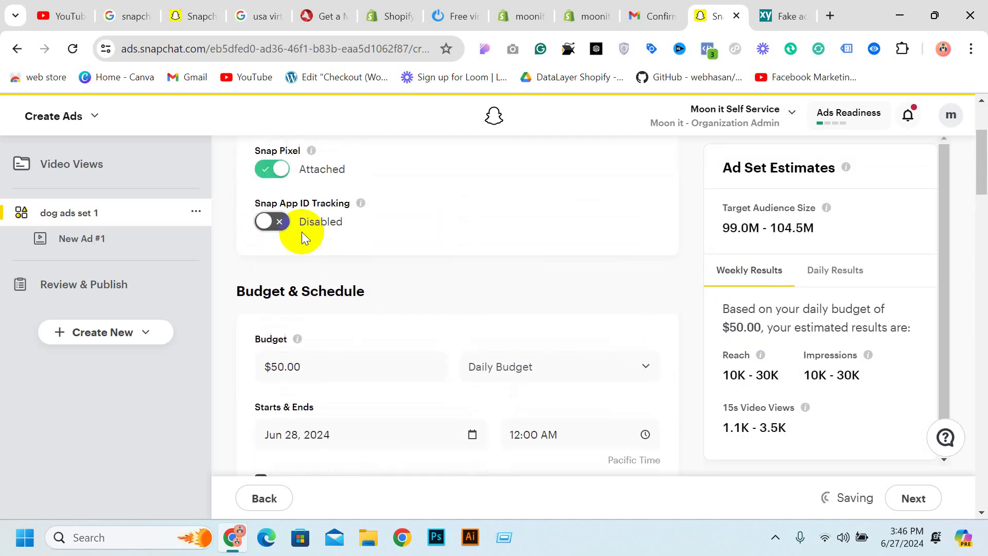
{"action": "scroll", "coordinate": [288, 211], "scroll_direction": "down", "scroll_amount": 3}
{"action": "scroll", "coordinate": [319, 206], "scroll_direction": "up", "scroll_amount": 3}
Lower the daily budget from $50.00 to $20.00, then to $10.00
{"action": "scroll", "coordinate": [338, 223], "scroll_direction": "down", "scroll_amount": 3}
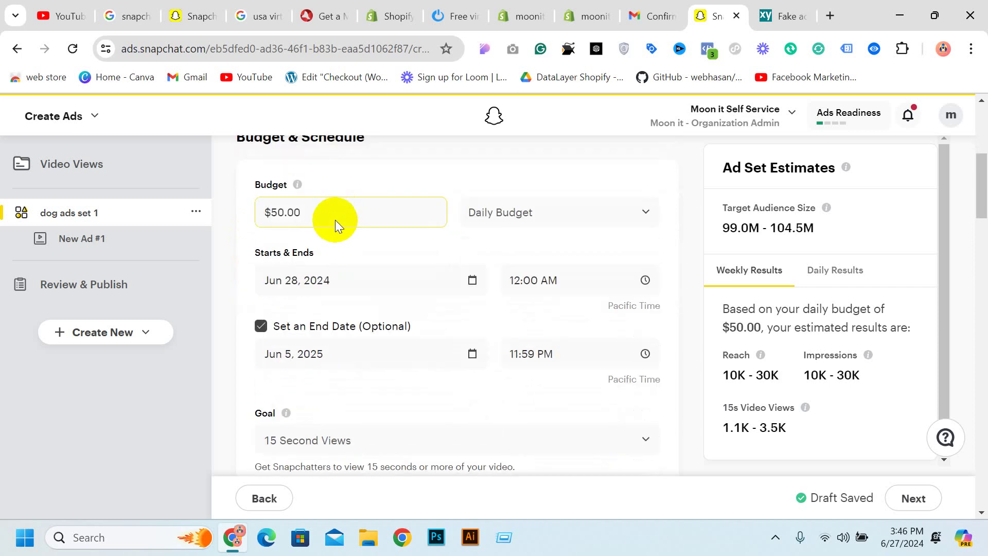
{"action": "left_click_drag", "start_coordinate": [335, 221], "coordinate": [217, 210]}
{"action": "type", "text": "20"}
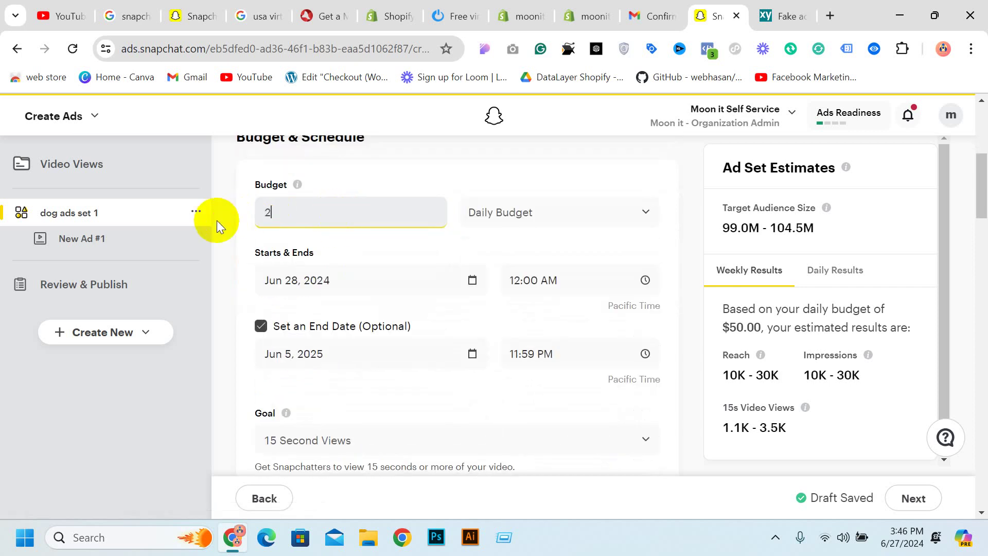
{"action": "left_click", "coordinate": [458, 190]}
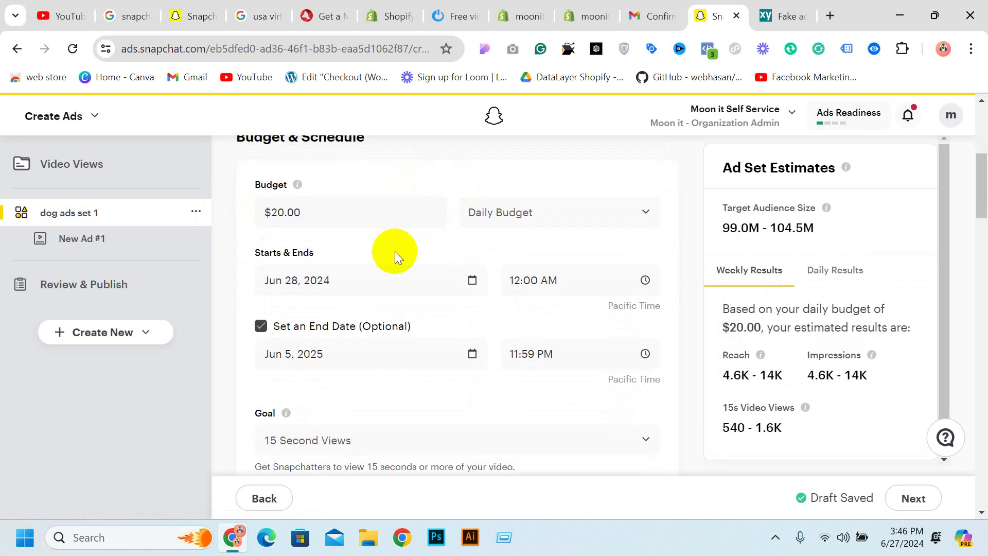
{"action": "left_click", "coordinate": [349, 221]}
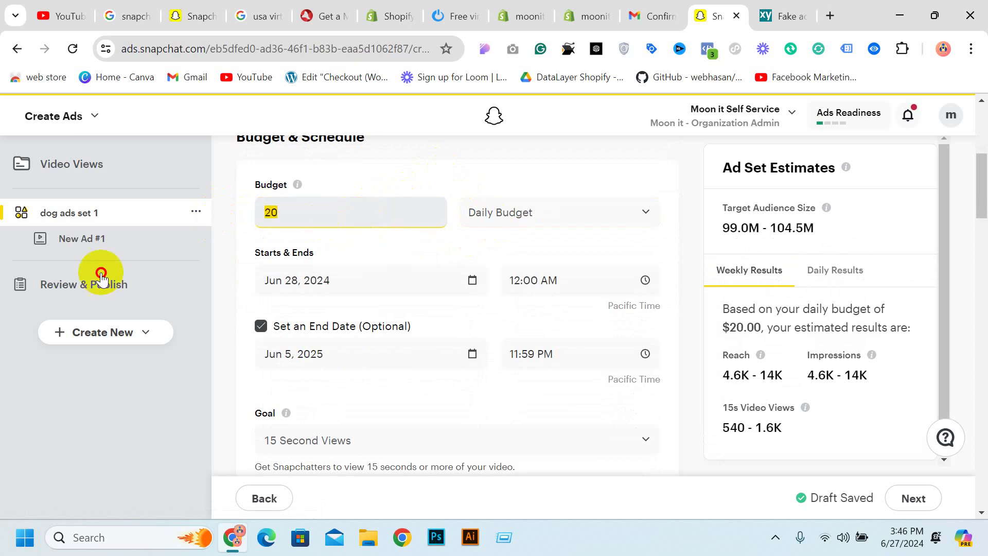
{"action": "type", "text": "10"}
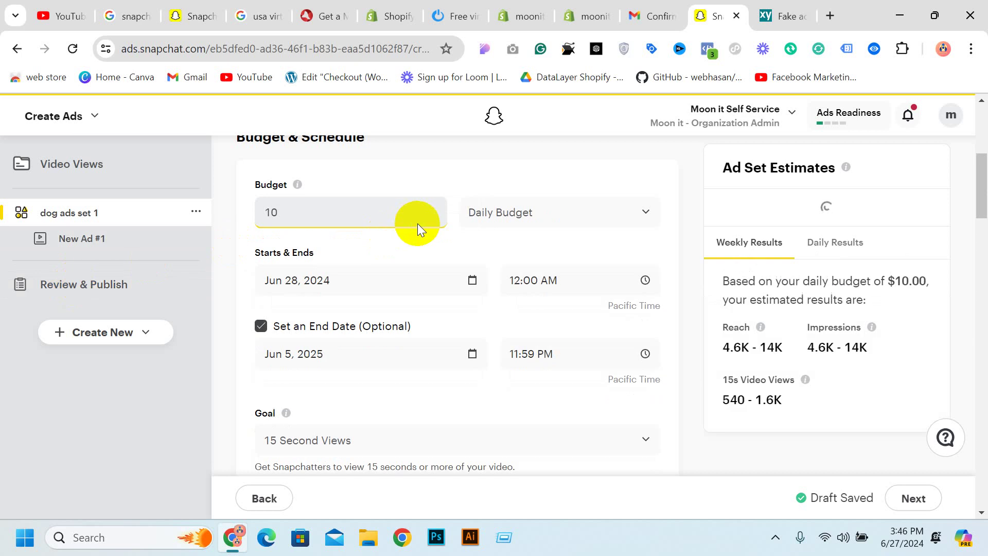
{"action": "left_click", "coordinate": [428, 194]}
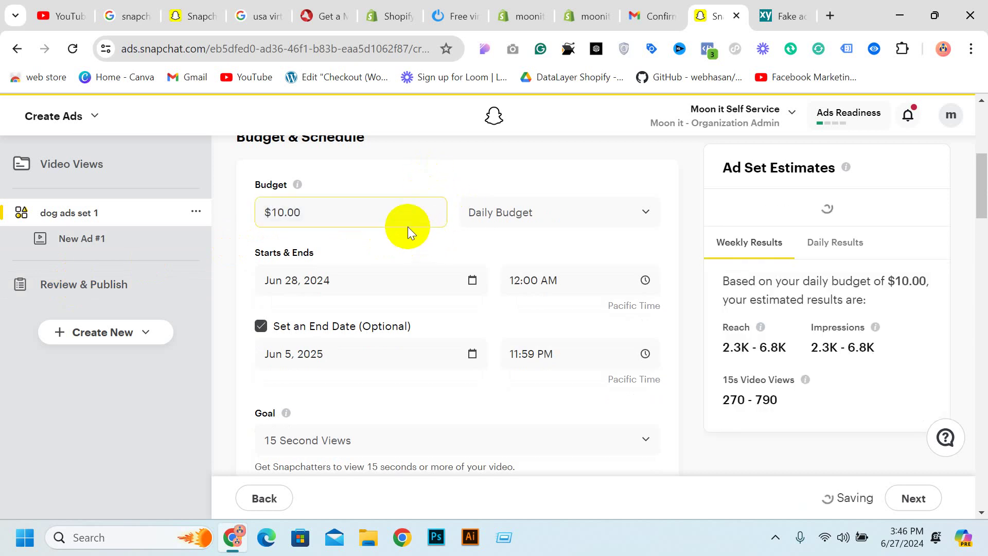
Bring the daily budget down to the $5.00 minimum
{"action": "left_click", "coordinate": [395, 210]}
{"action": "double_click", "coordinate": [394, 210]}
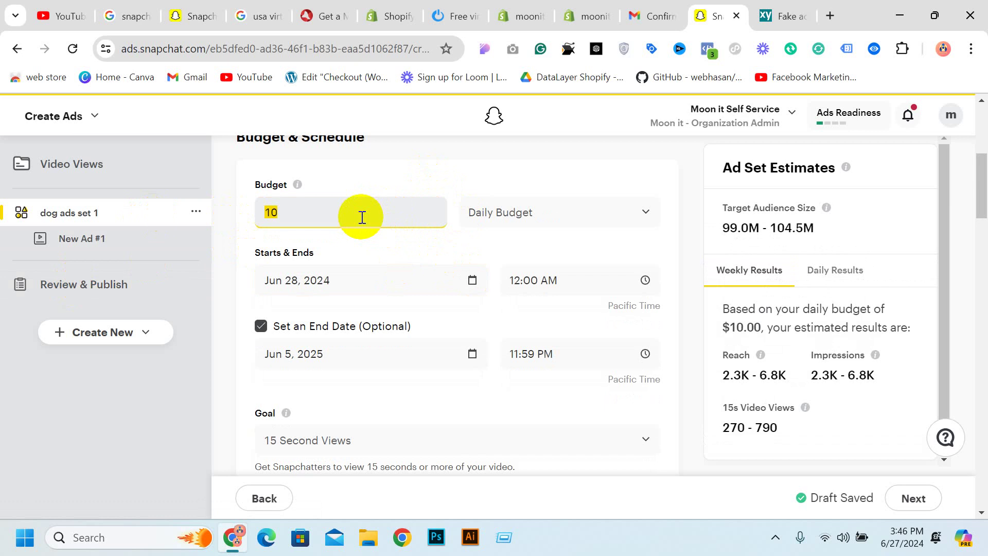
{"action": "type", "text": "2"}
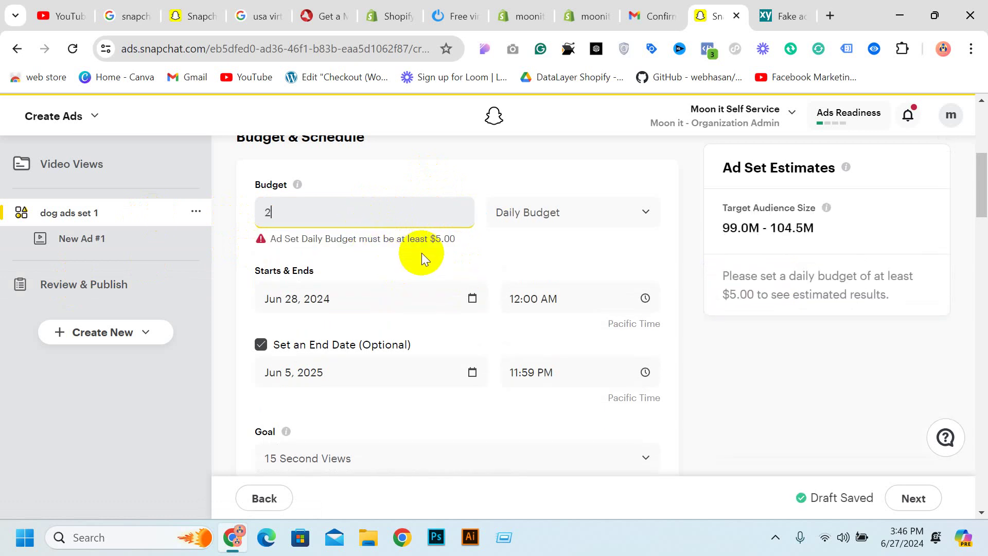
{"action": "key", "text": "BackSpace"}
{"action": "type", "text": "4"}
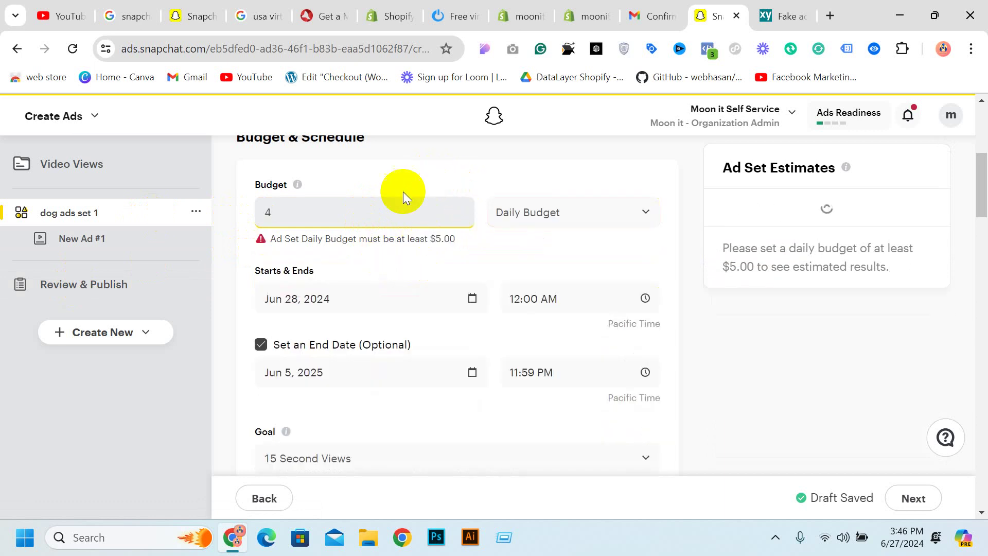
{"action": "left_click_drag", "start_coordinate": [360, 208], "coordinate": [234, 236]}
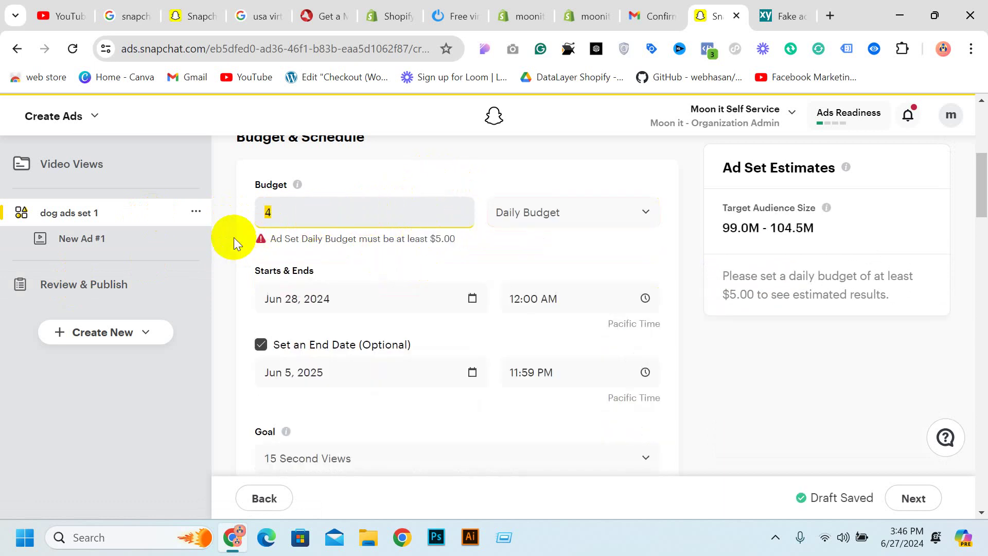
{"action": "type", "text": "5"}
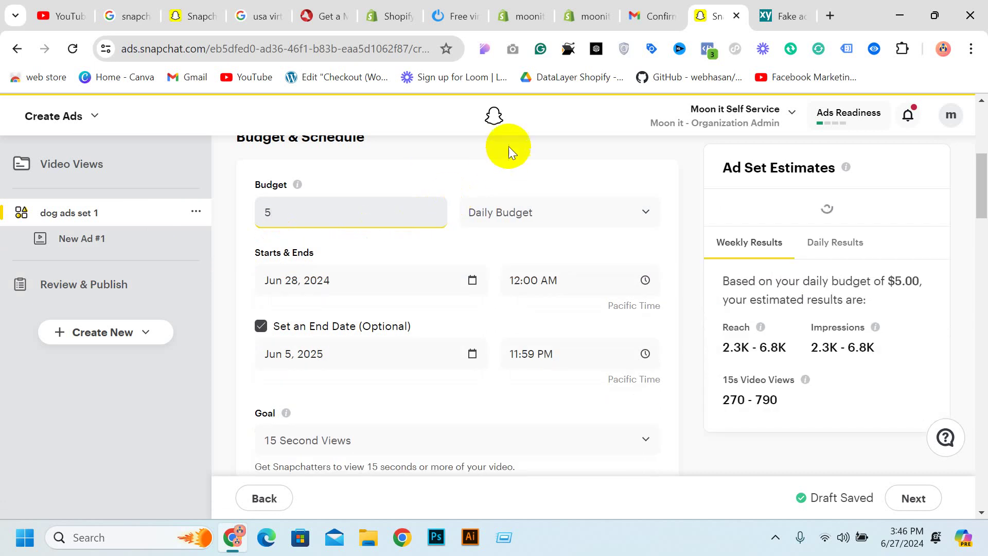
{"action": "left_click", "coordinate": [452, 242]}
{"action": "scroll", "coordinate": [412, 245], "scroll_direction": "down", "scroll_amount": 3}
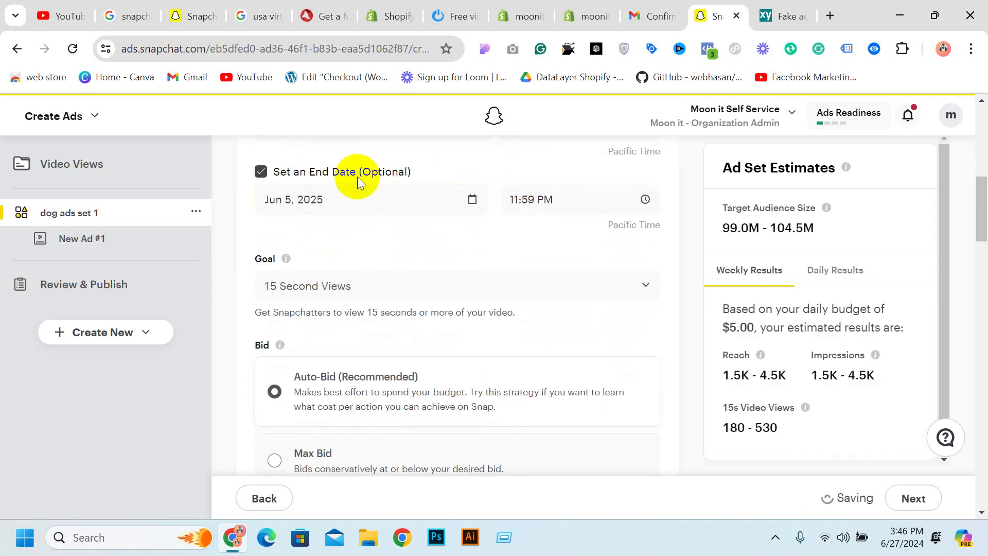
{"action": "scroll", "coordinate": [360, 196], "scroll_direction": "down", "scroll_amount": 2}
{"action": "left_click", "coordinate": [397, 221]}
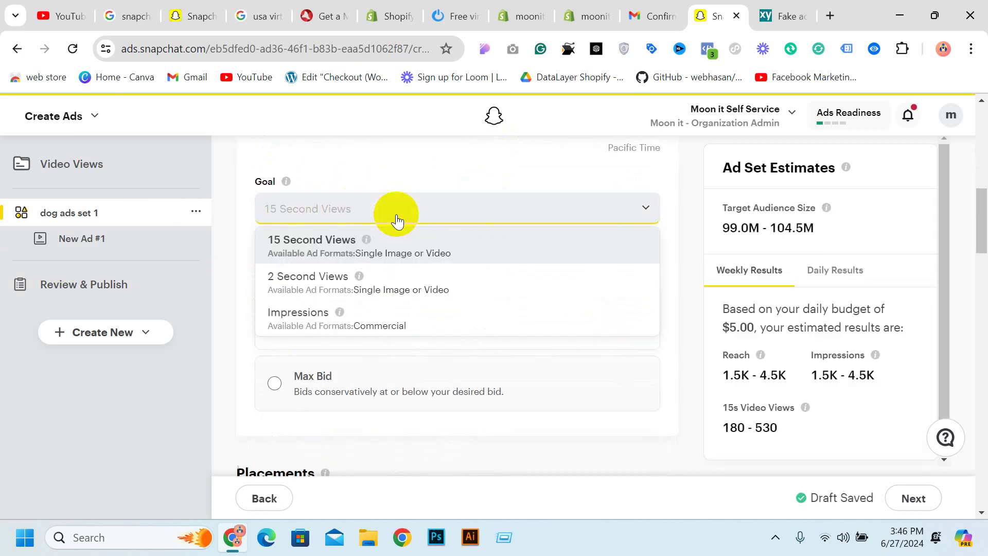
{"action": "left_click", "coordinate": [396, 219]}
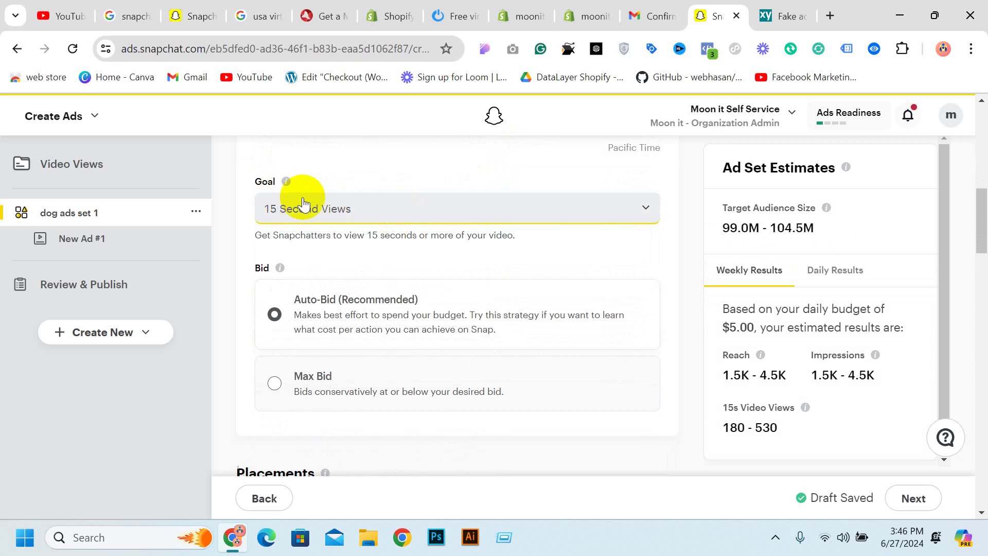
{"action": "left_click", "coordinate": [295, 211]}
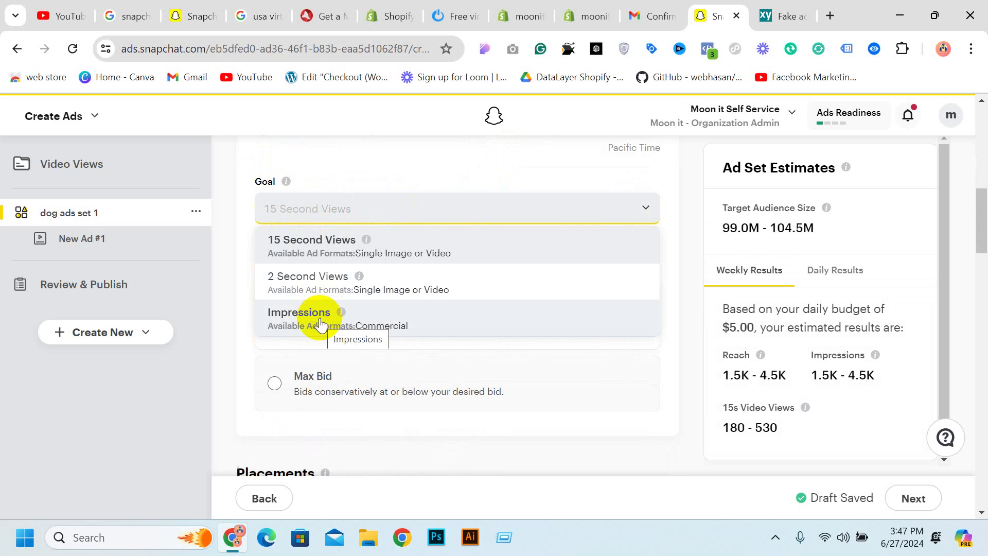
{"action": "left_click", "coordinate": [319, 243]}
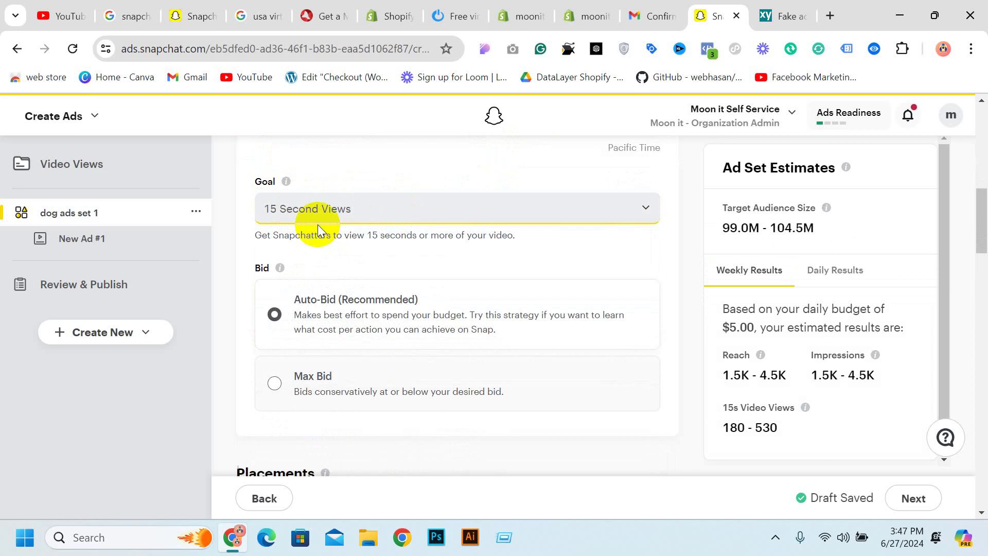
{"action": "scroll", "coordinate": [319, 227], "scroll_direction": "down", "scroll_amount": 6}
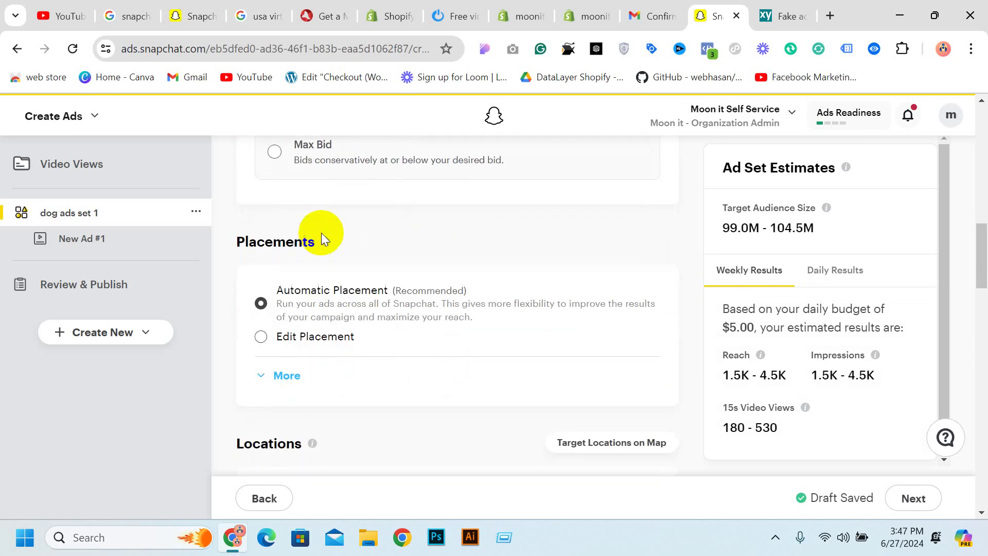
{"action": "left_click", "coordinate": [285, 298]}
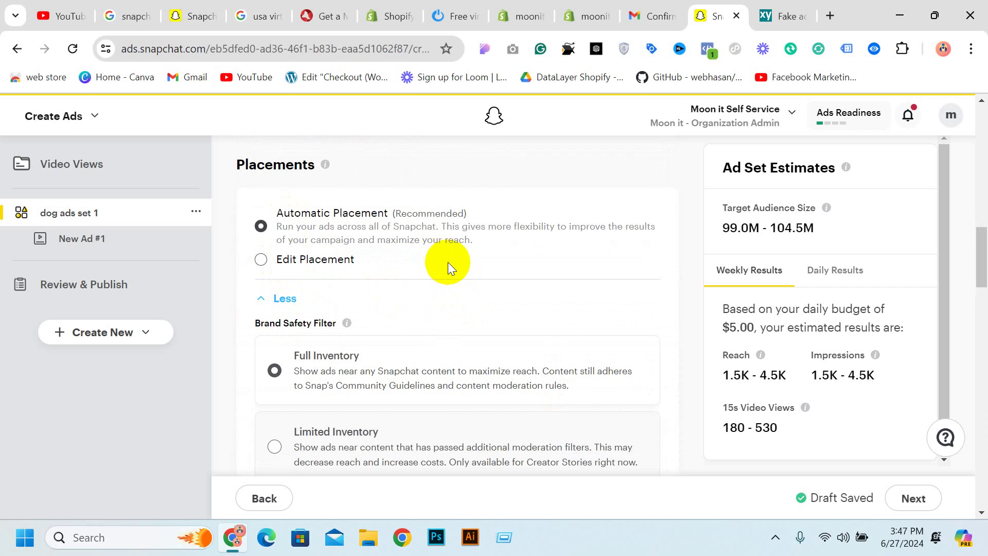
{"action": "left_click", "coordinate": [330, 260]}
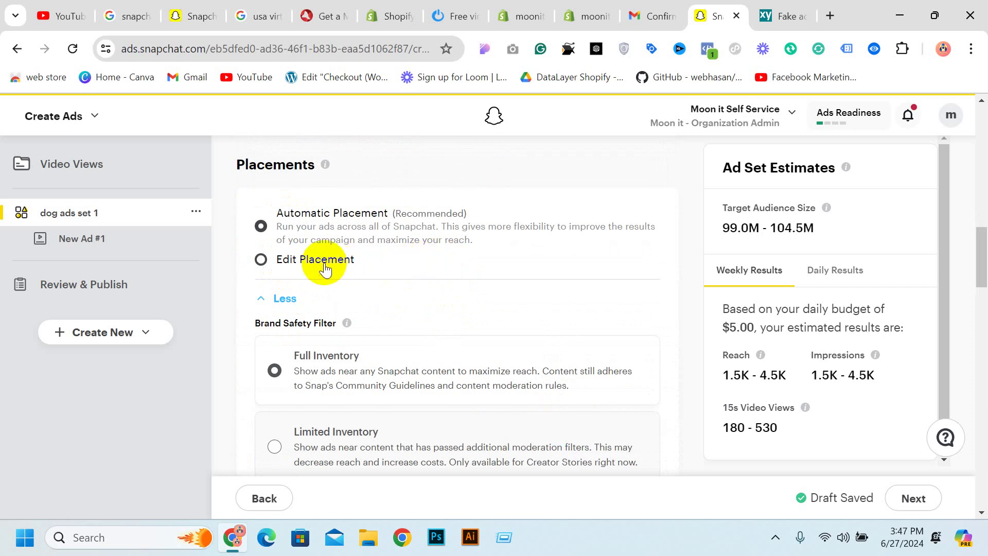
{"action": "scroll", "coordinate": [424, 227], "scroll_direction": "down", "scroll_amount": 3}
{"action": "scroll", "coordinate": [541, 221], "scroll_direction": "up", "scroll_amount": 2}
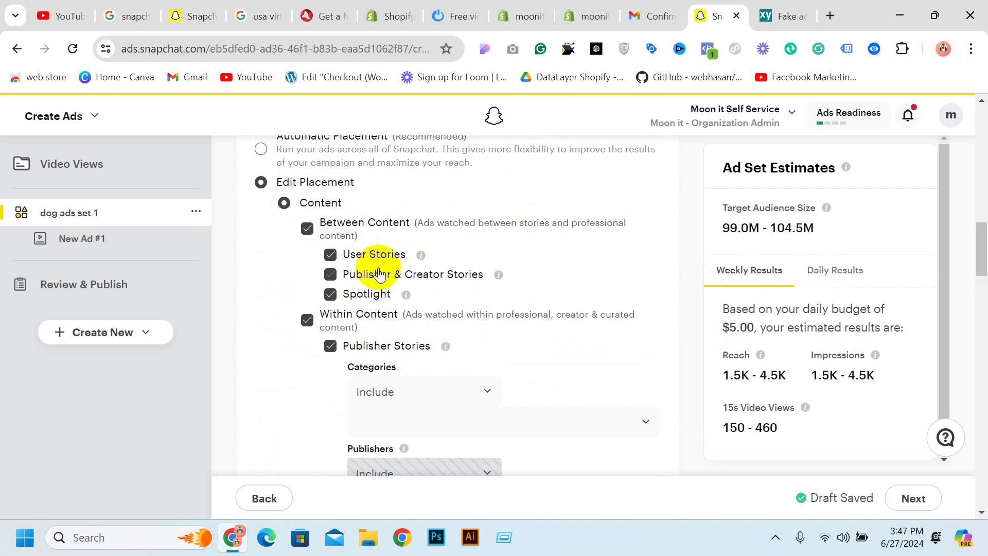
{"action": "left_click", "coordinate": [333, 256]}
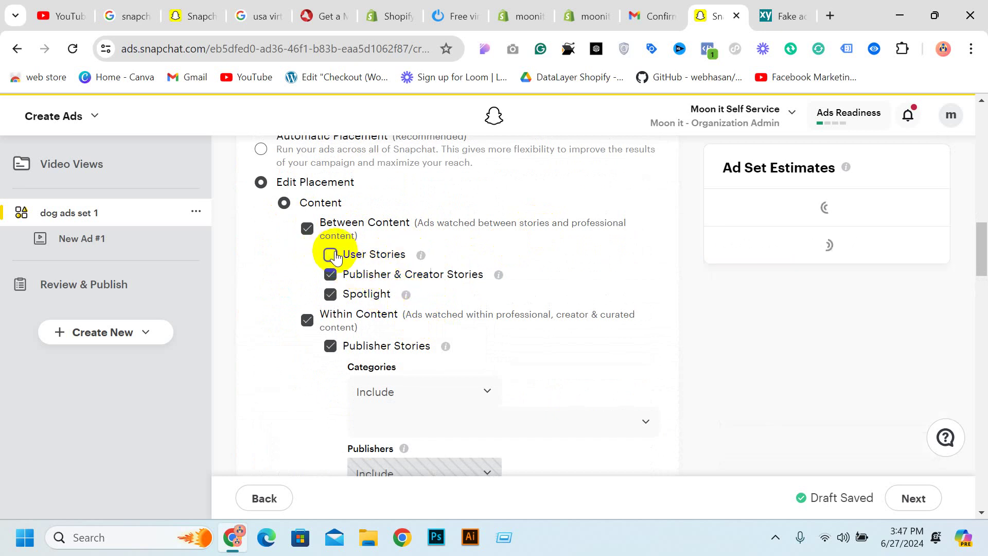
{"action": "scroll", "coordinate": [332, 253], "scroll_direction": "down", "scroll_amount": 6}
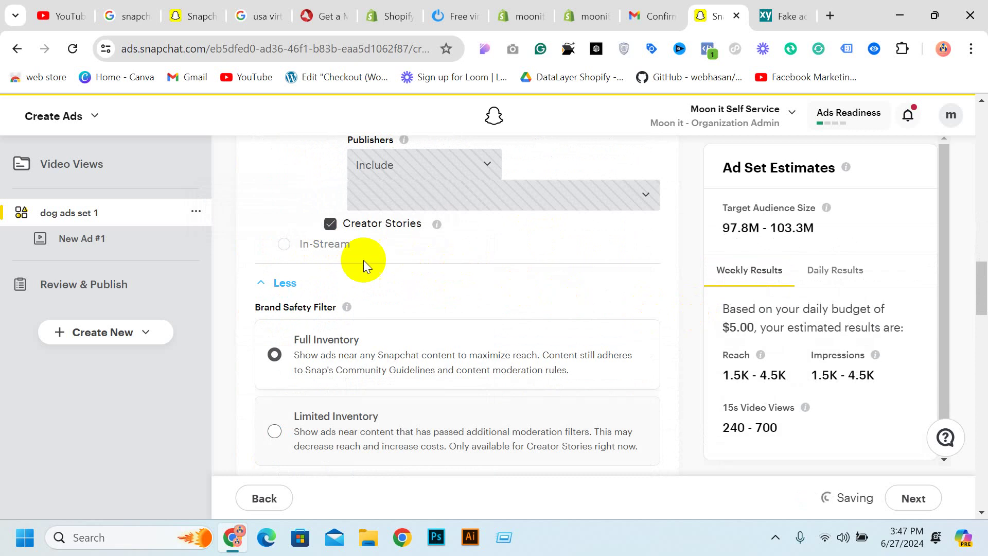
{"action": "scroll", "coordinate": [392, 293], "scroll_direction": "up", "scroll_amount": 5}
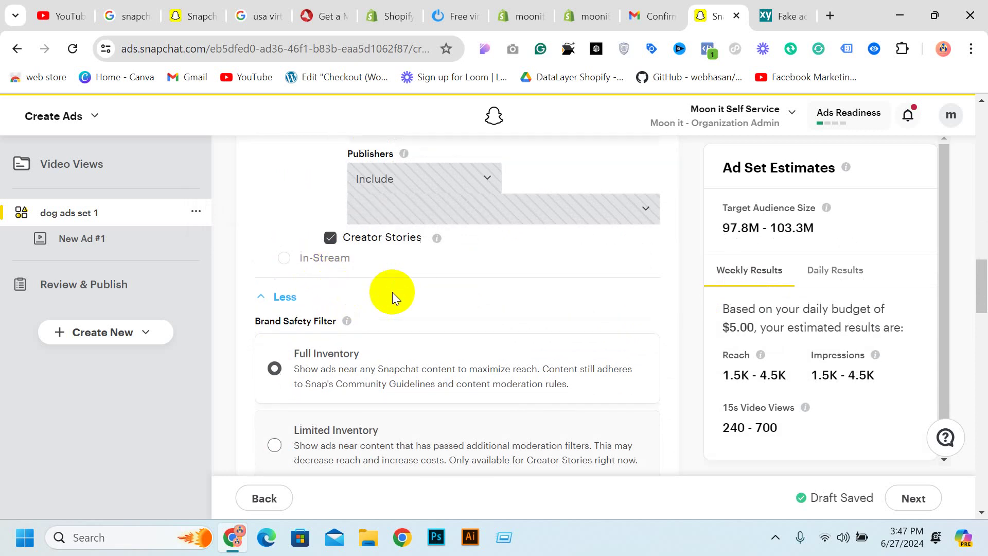
{"action": "left_click", "coordinate": [389, 312]}
{"action": "left_click", "coordinate": [407, 315]}
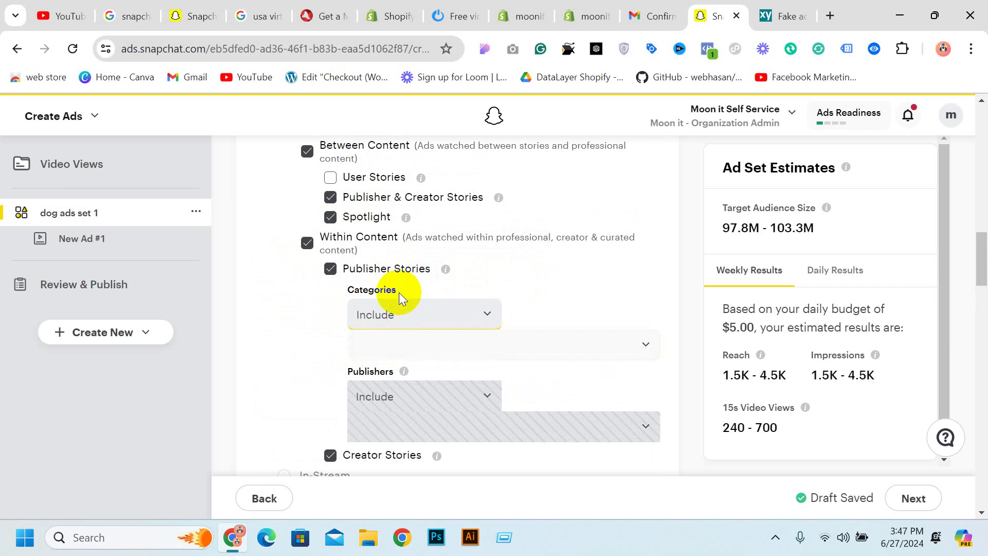
{"action": "scroll", "coordinate": [466, 242], "scroll_direction": "up", "scroll_amount": 2}
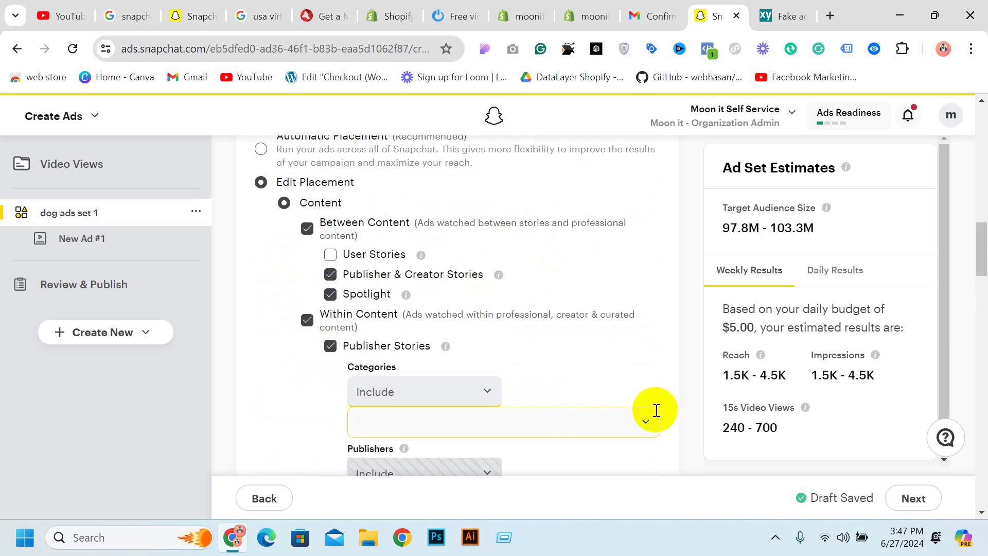
{"action": "scroll", "coordinate": [656, 410], "scroll_direction": "up", "scroll_amount": 3}
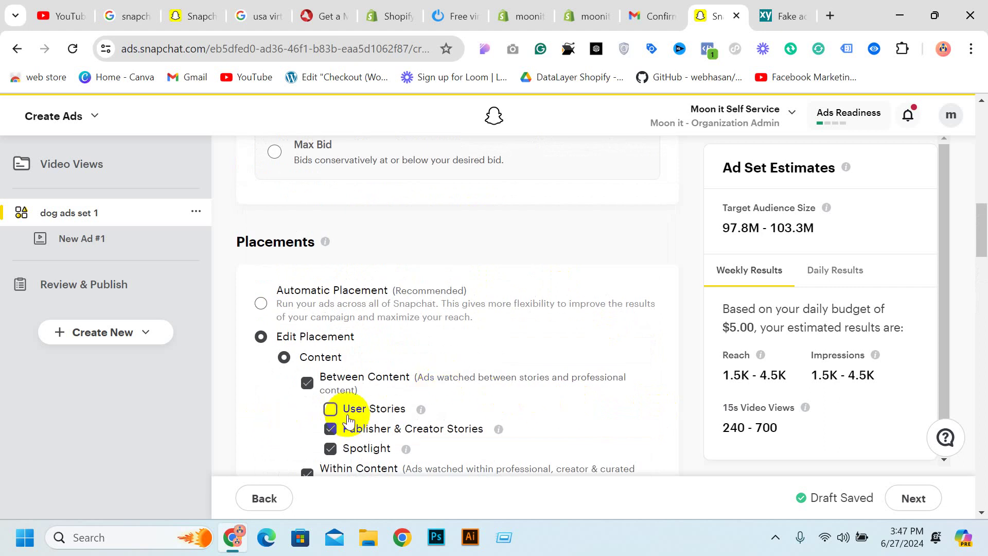
{"action": "scroll", "coordinate": [371, 401], "scroll_direction": "down", "scroll_amount": 3}
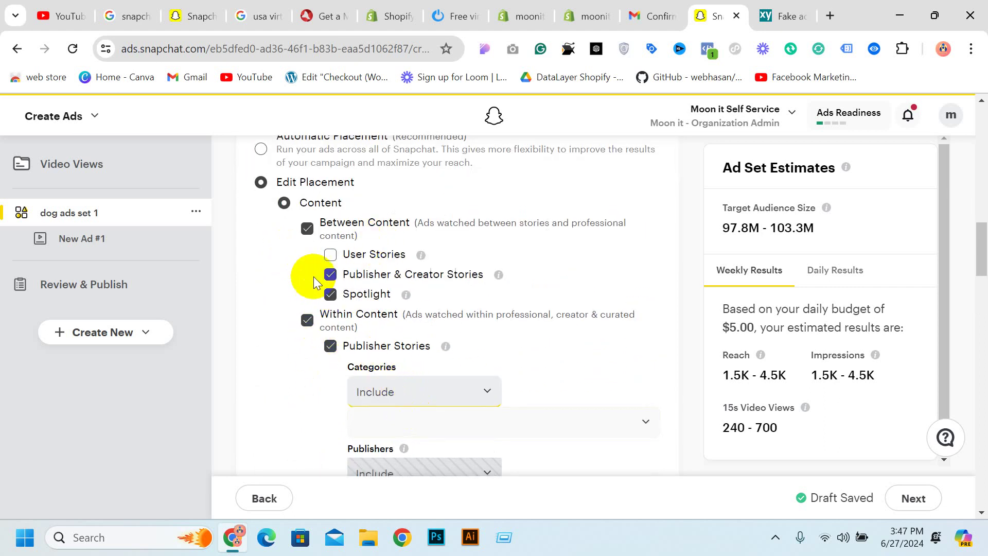
{"action": "left_click", "coordinate": [307, 320]}
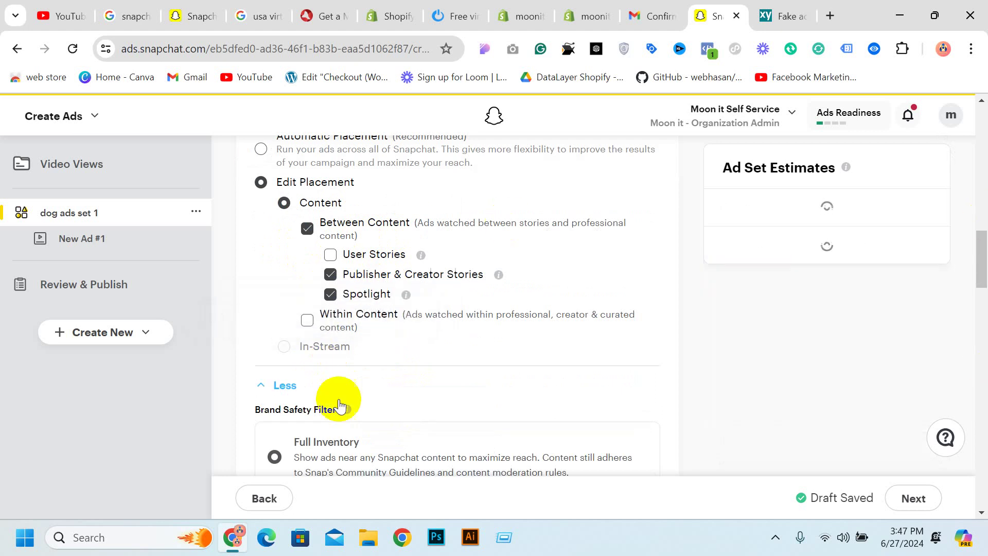
{"action": "scroll", "coordinate": [339, 309], "scroll_direction": "up", "scroll_amount": 3}
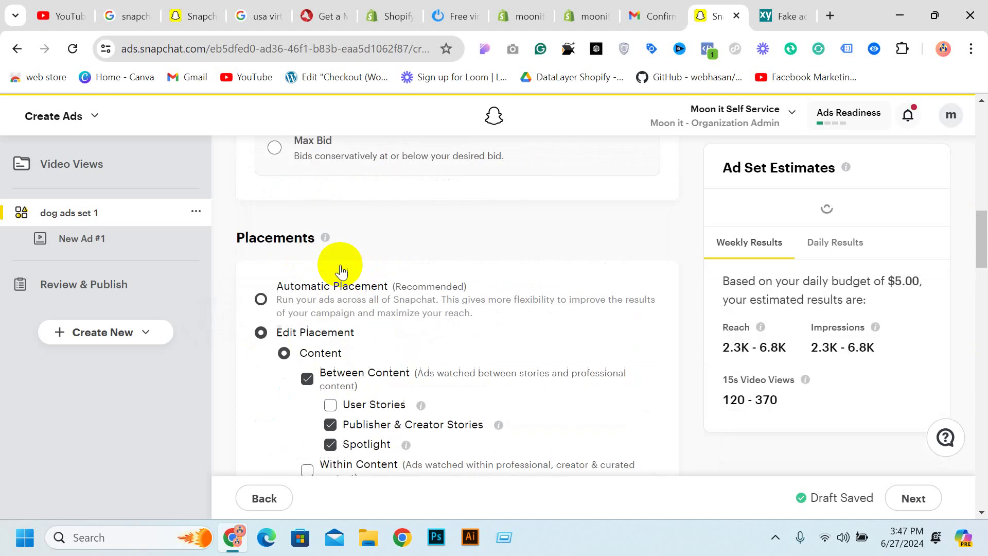
{"action": "left_click", "coordinate": [262, 304]}
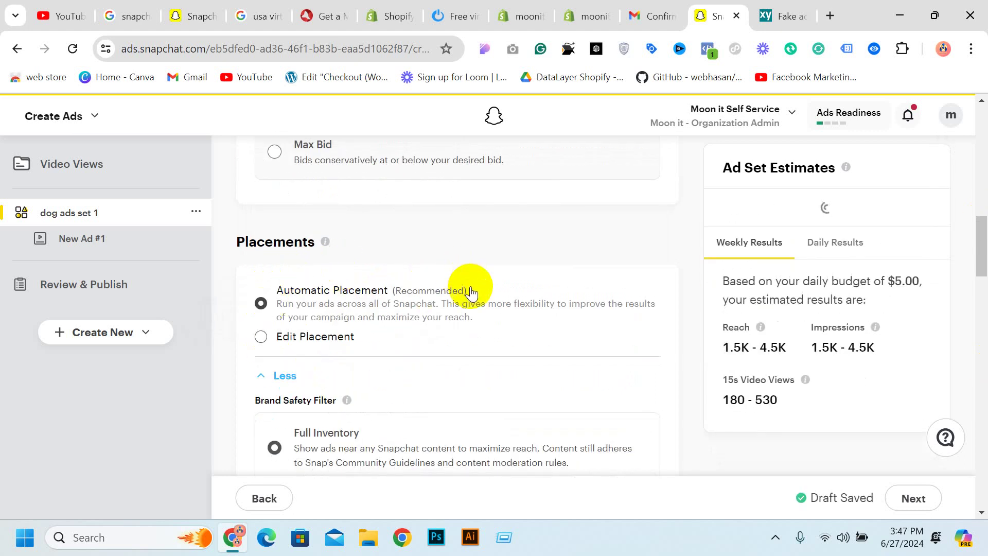
{"action": "scroll", "coordinate": [618, 368], "scroll_direction": "down", "scroll_amount": 3}
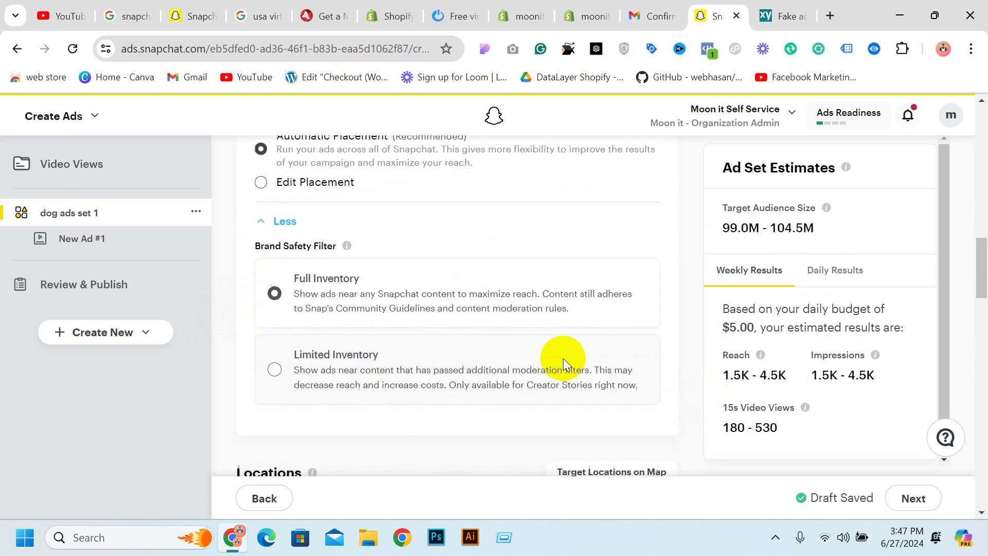
{"action": "scroll", "coordinate": [422, 301], "scroll_direction": "down", "scroll_amount": 3}
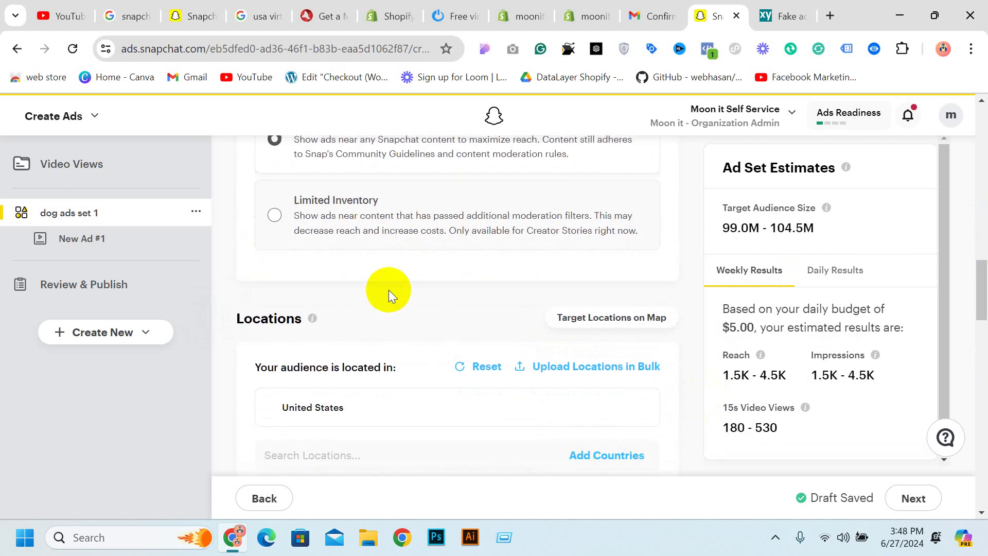
Add United Kingdom and Canada as target locations
{"action": "scroll", "coordinate": [394, 289], "scroll_direction": "down", "scroll_amount": 1}
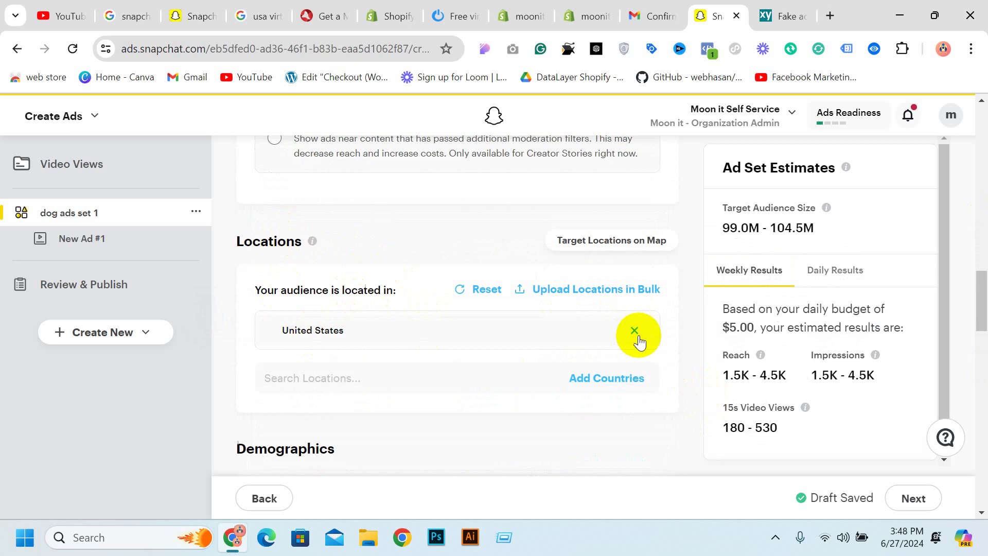
{"action": "left_click", "coordinate": [335, 378]}
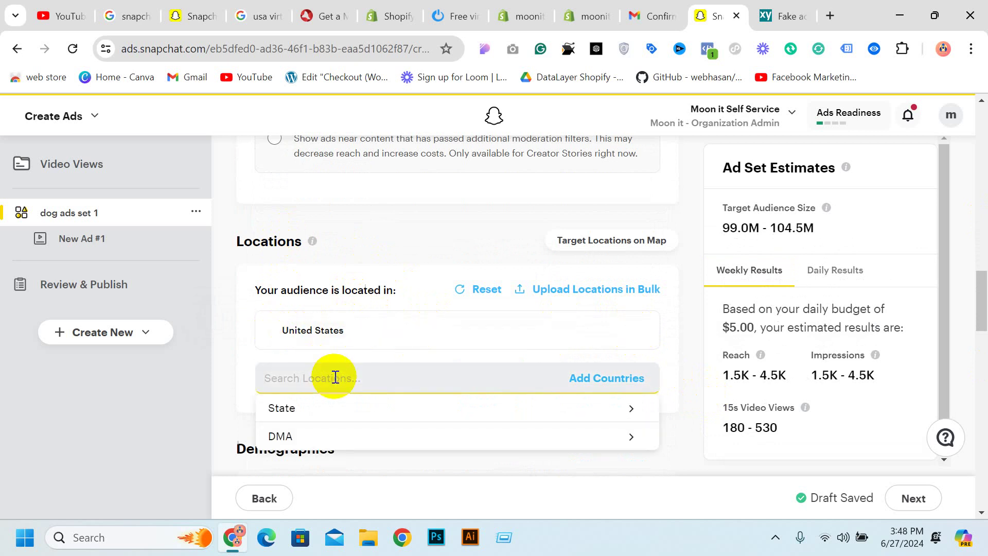
{"action": "left_click", "coordinate": [331, 409]}
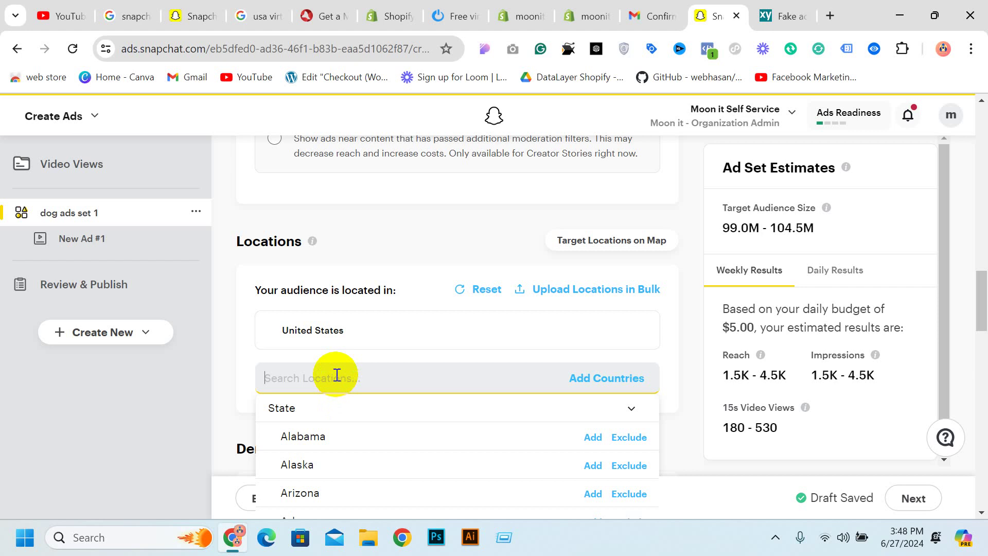
{"action": "type", "text": "unit"}
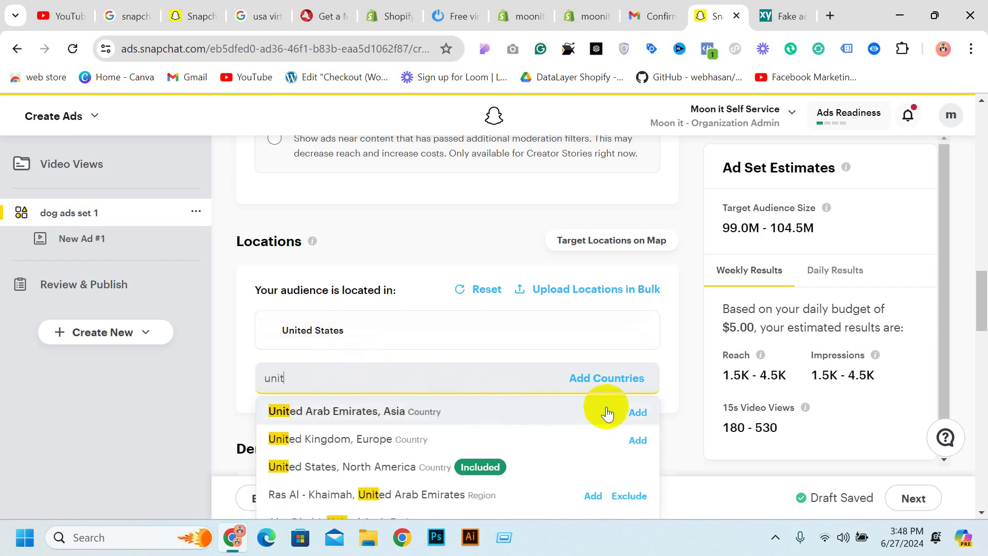
{"action": "scroll", "coordinate": [449, 363], "scroll_direction": "down", "scroll_amount": 1}
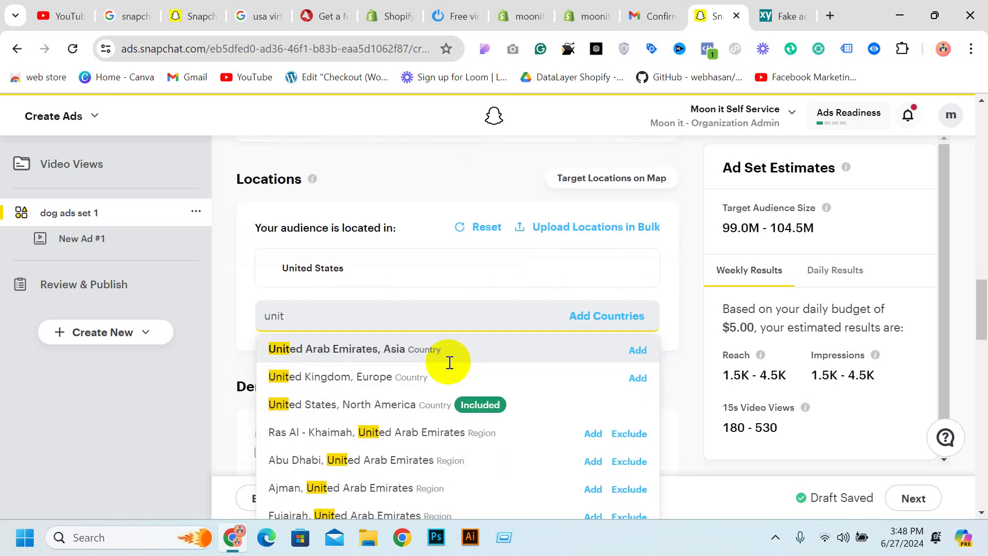
{"action": "left_click", "coordinate": [644, 368]}
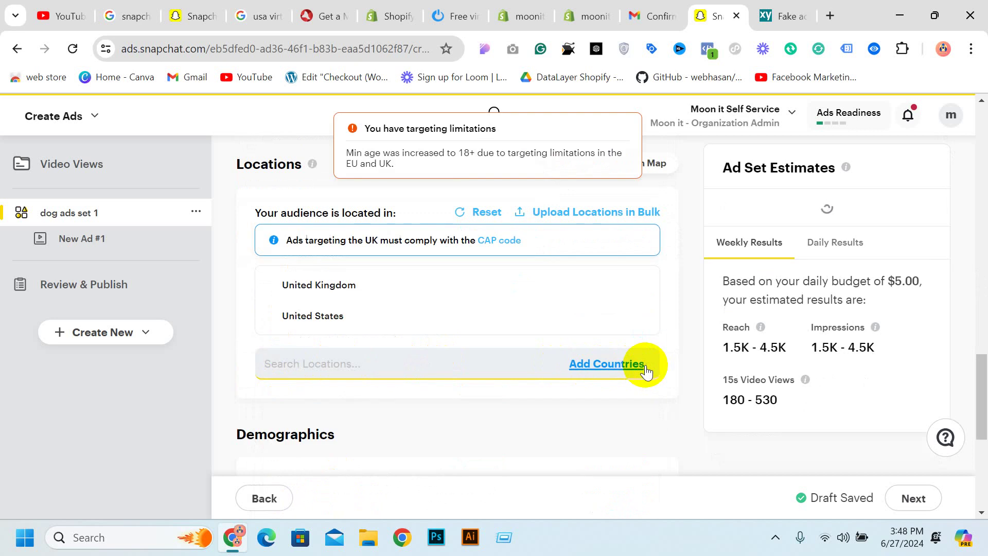
{"action": "left_click", "coordinate": [378, 361]}
{"action": "type", "text": "c"}
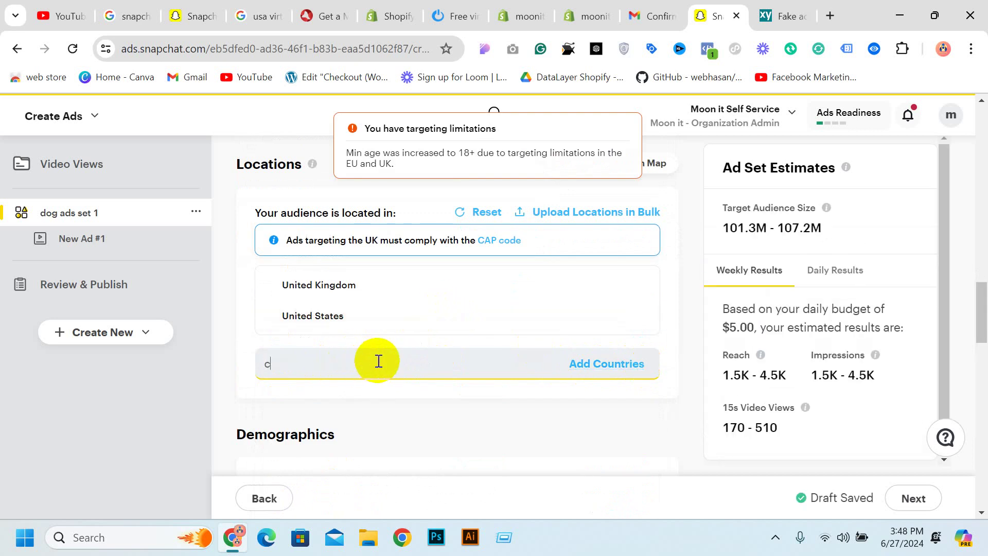
{"action": "type", "text": "and"}
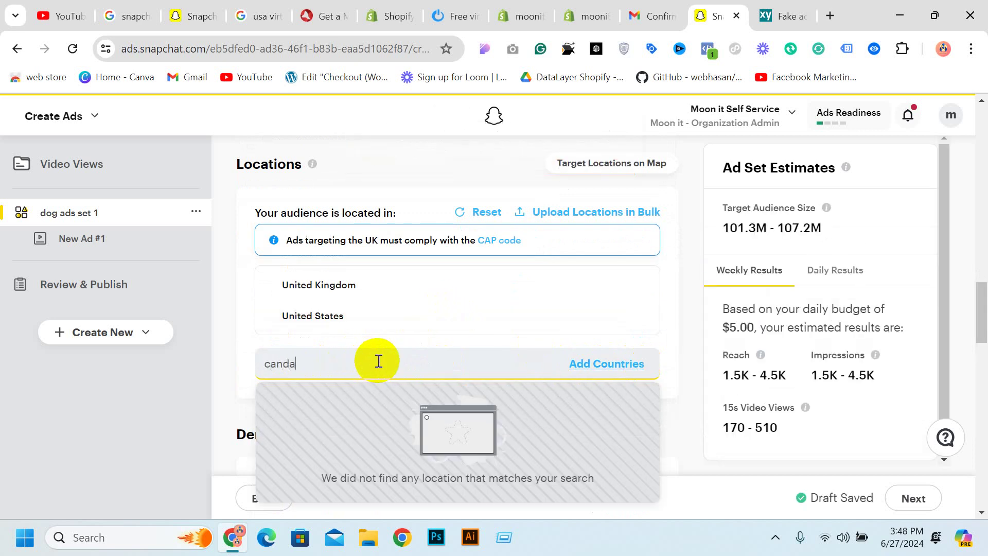
{"action": "key", "text": "BackSpace"}
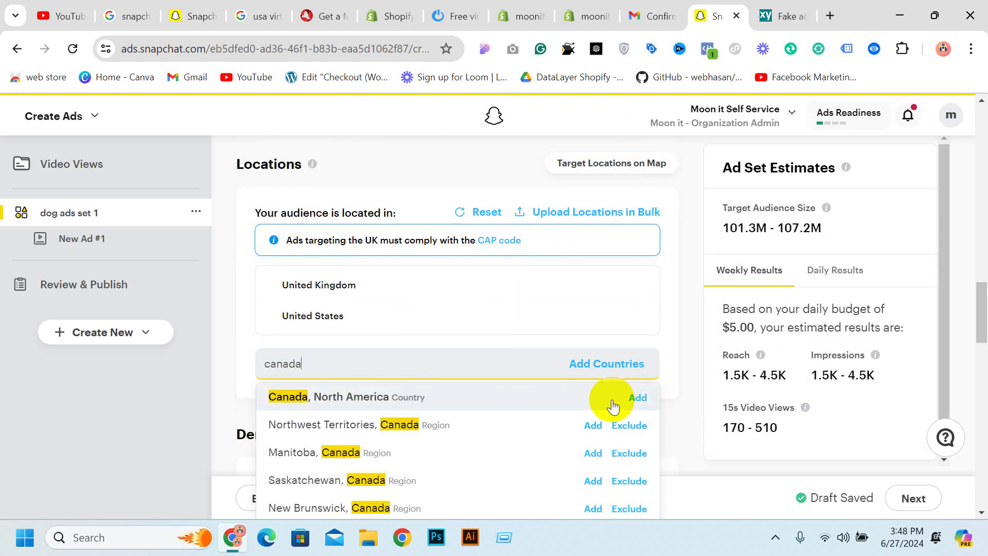
{"action": "left_click", "coordinate": [634, 399]}
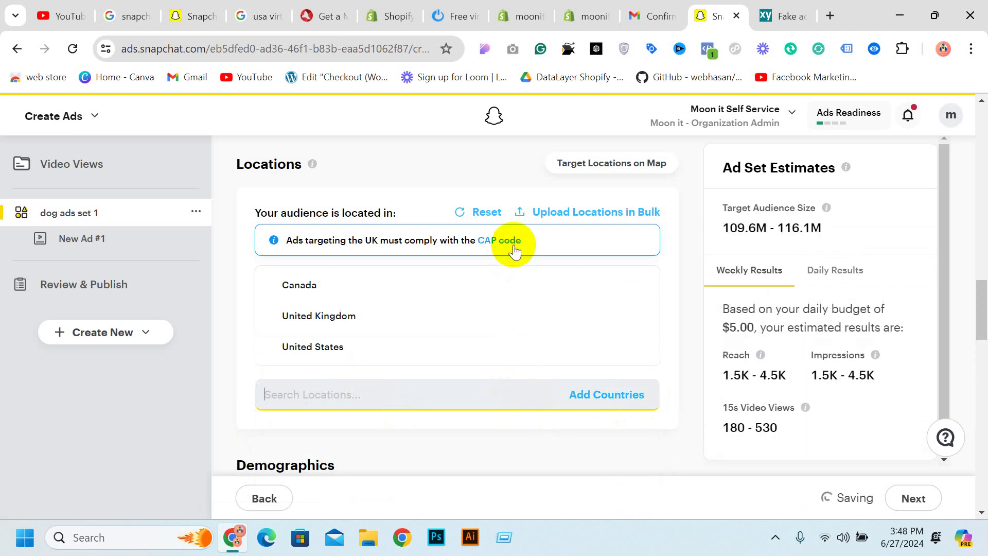
Remove Canada and United Kingdom from the target locations again
{"action": "scroll", "coordinate": [459, 265], "scroll_direction": "down", "scroll_amount": 3}
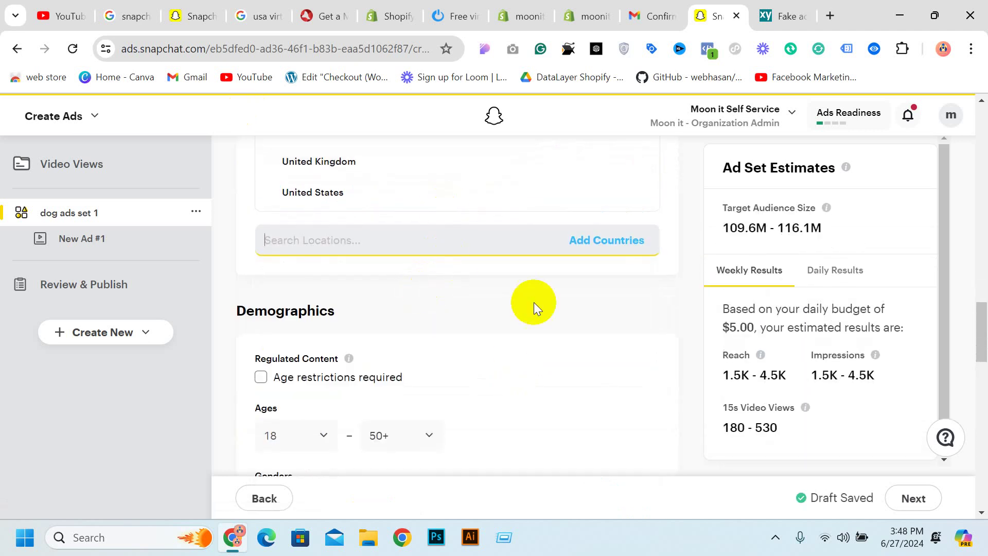
{"action": "scroll", "coordinate": [474, 247], "scroll_direction": "up", "scroll_amount": 4}
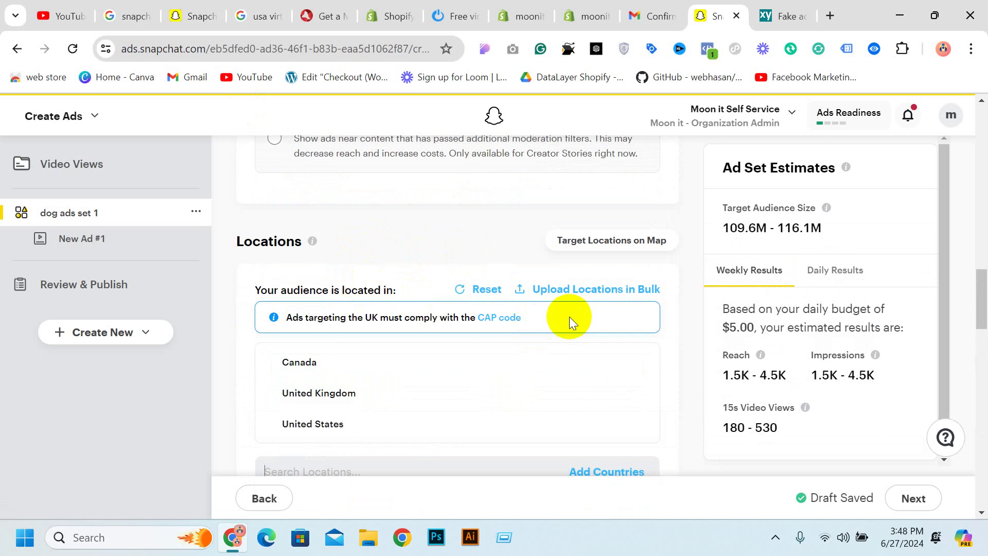
{"action": "scroll", "coordinate": [574, 320], "scroll_direction": "down", "scroll_amount": 2}
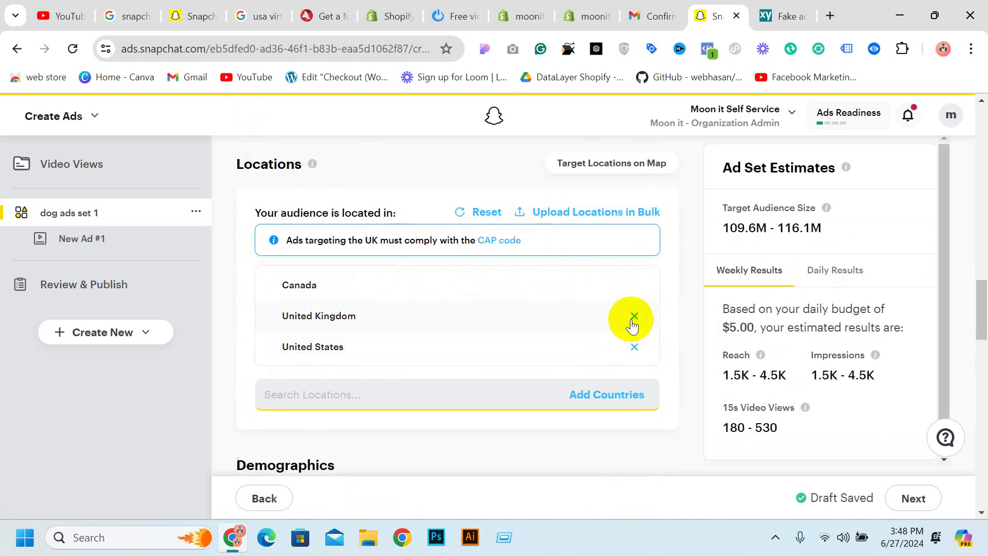
{"action": "left_click", "coordinate": [635, 286]}
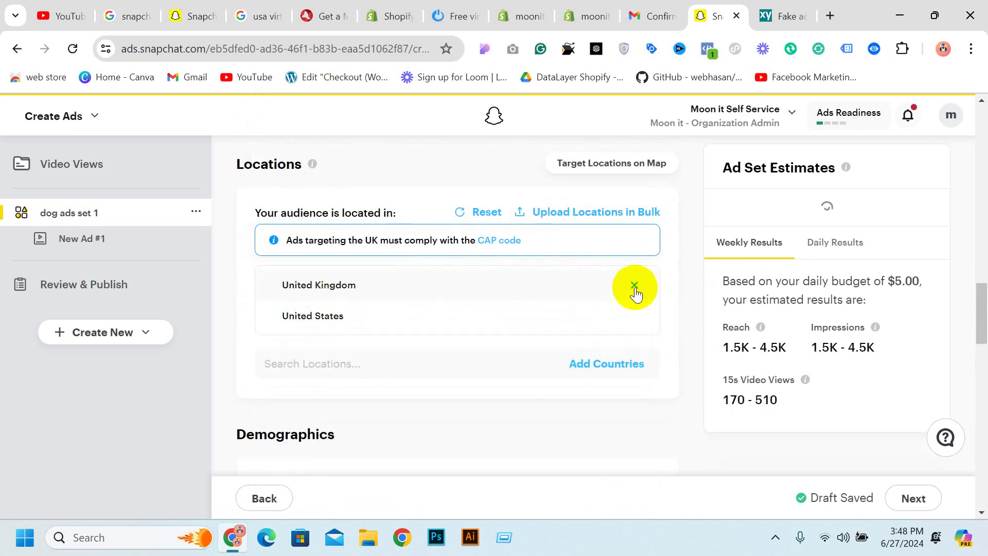
{"action": "left_click", "coordinate": [634, 285]}
{"action": "scroll", "coordinate": [391, 258], "scroll_direction": "down", "scroll_amount": 3}
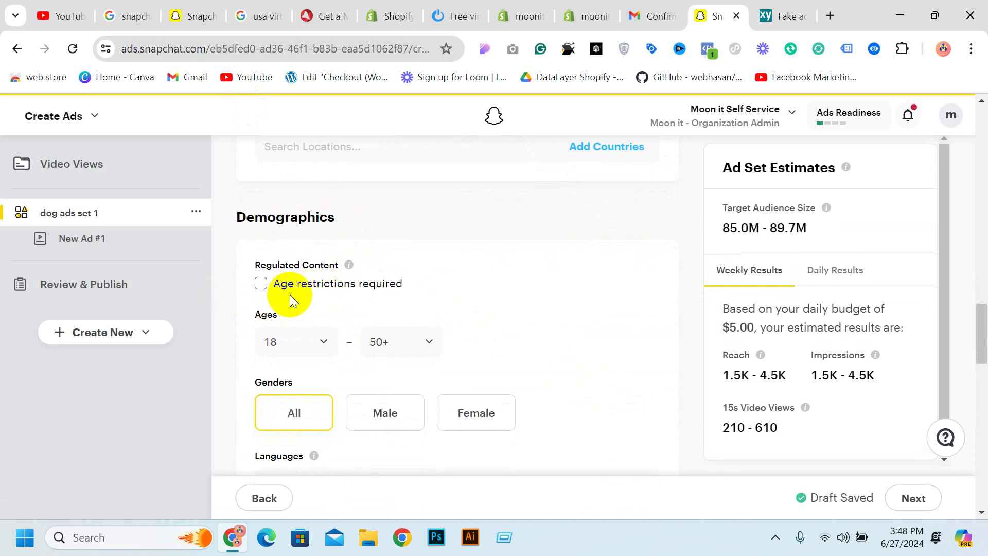
Target ages 22 to 45 with gender left on All
{"action": "left_click", "coordinate": [308, 349]}
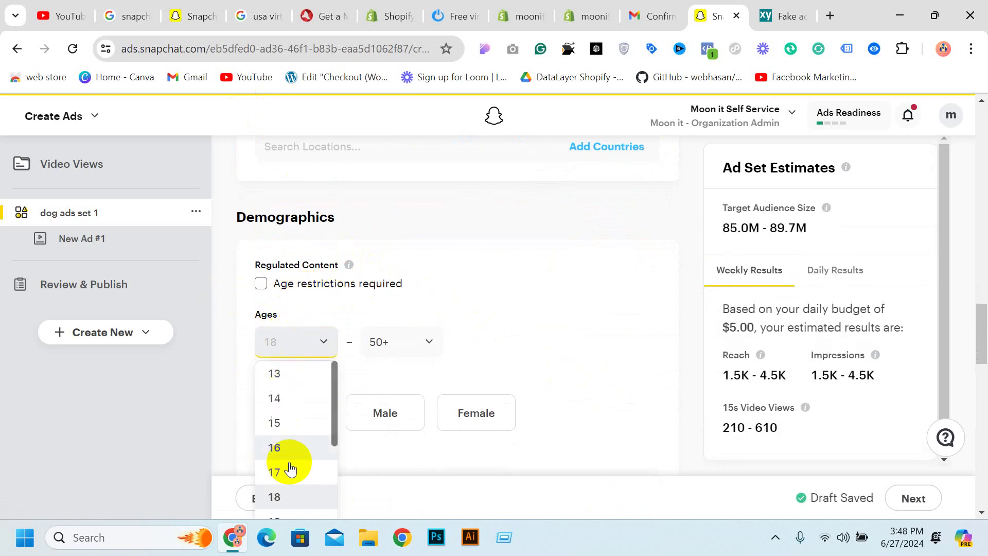
{"action": "scroll", "coordinate": [287, 468], "scroll_direction": "down", "scroll_amount": 3}
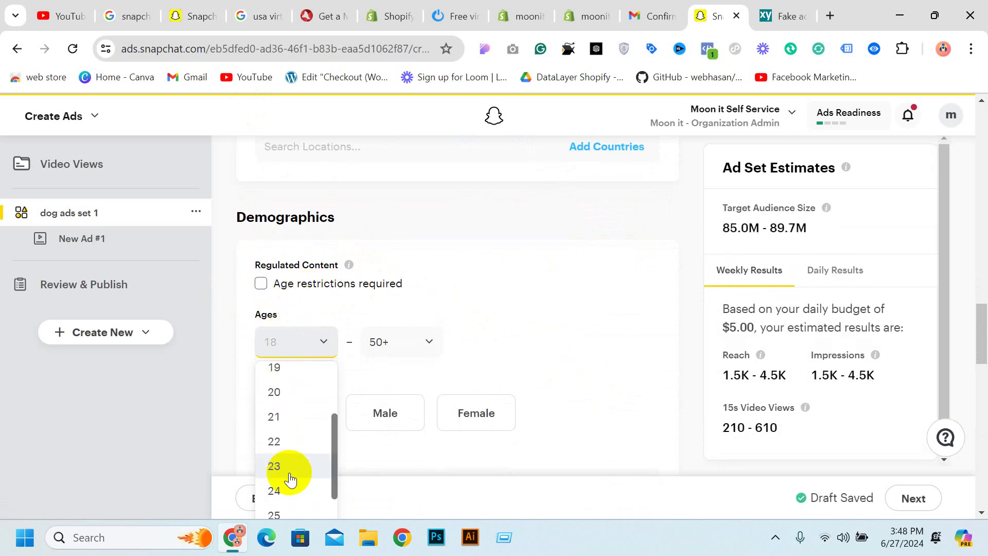
{"action": "left_click", "coordinate": [286, 443]}
{"action": "left_click", "coordinate": [391, 346]}
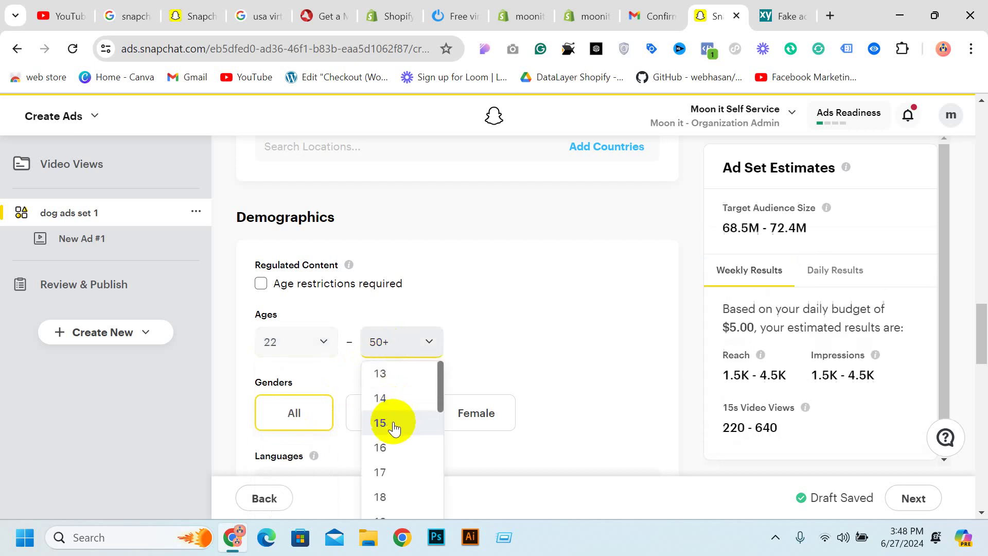
{"action": "scroll", "coordinate": [394, 428], "scroll_direction": "down", "scroll_amount": 10}
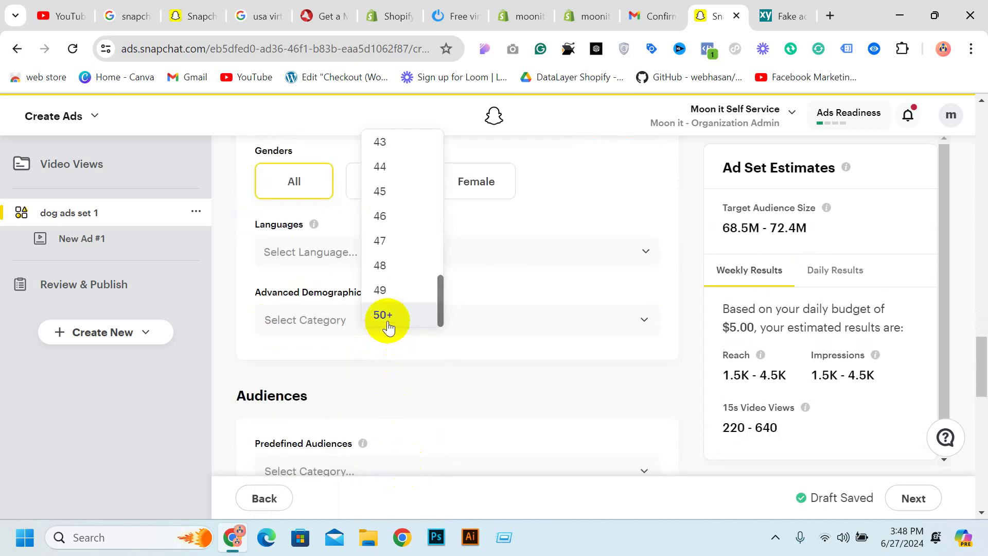
{"action": "left_click", "coordinate": [383, 191]}
{"action": "scroll", "coordinate": [342, 214], "scroll_direction": "up", "scroll_amount": 3}
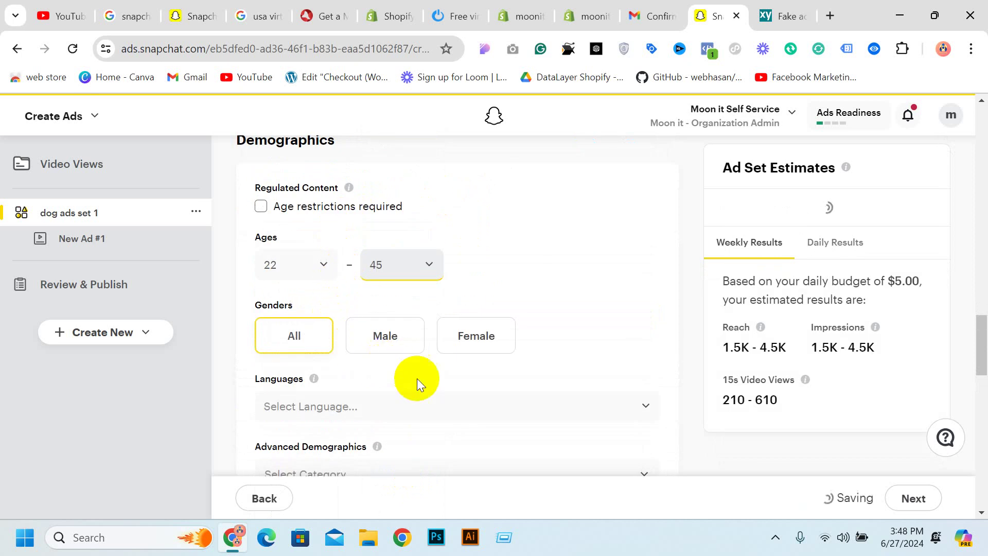
{"action": "left_click", "coordinate": [483, 341]}
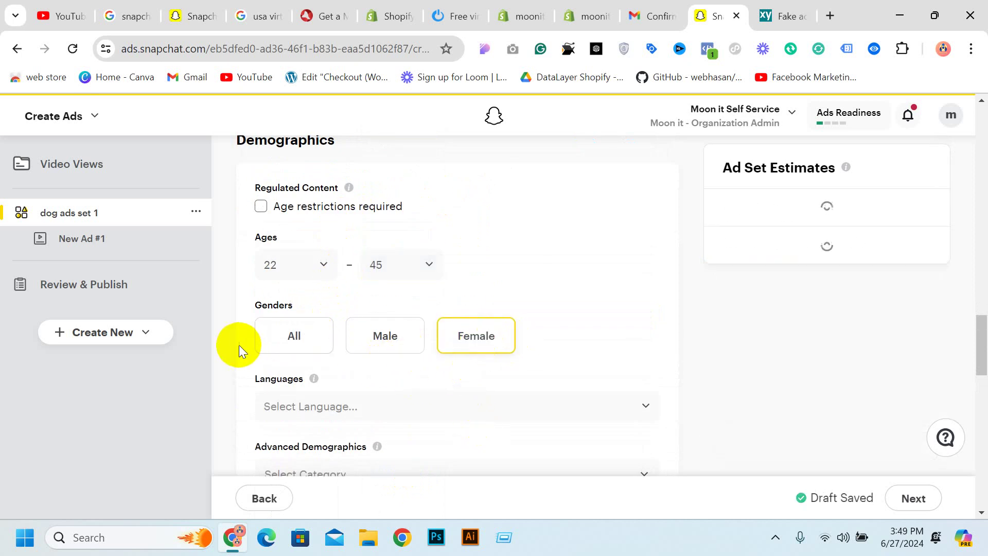
{"action": "left_click", "coordinate": [274, 345]}
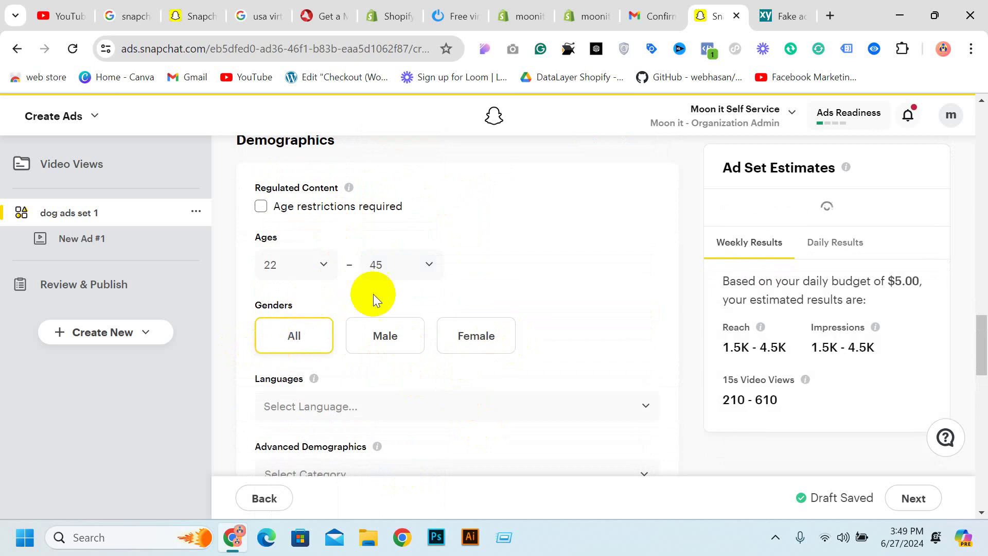
{"action": "scroll", "coordinate": [383, 309], "scroll_direction": "down", "scroll_amount": 2}
Try English as a target language, then remove it again
{"action": "left_click", "coordinate": [362, 341]}
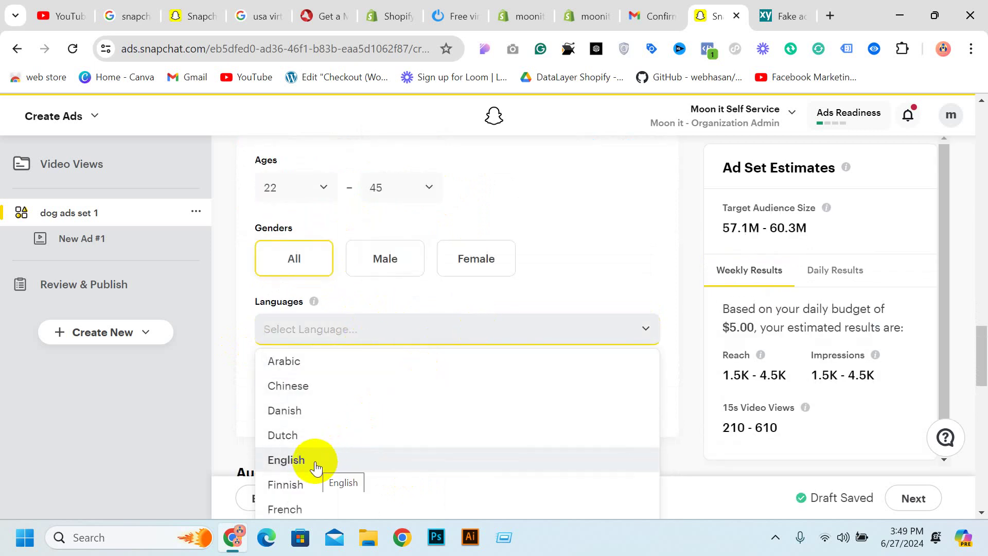
{"action": "left_click", "coordinate": [305, 464]}
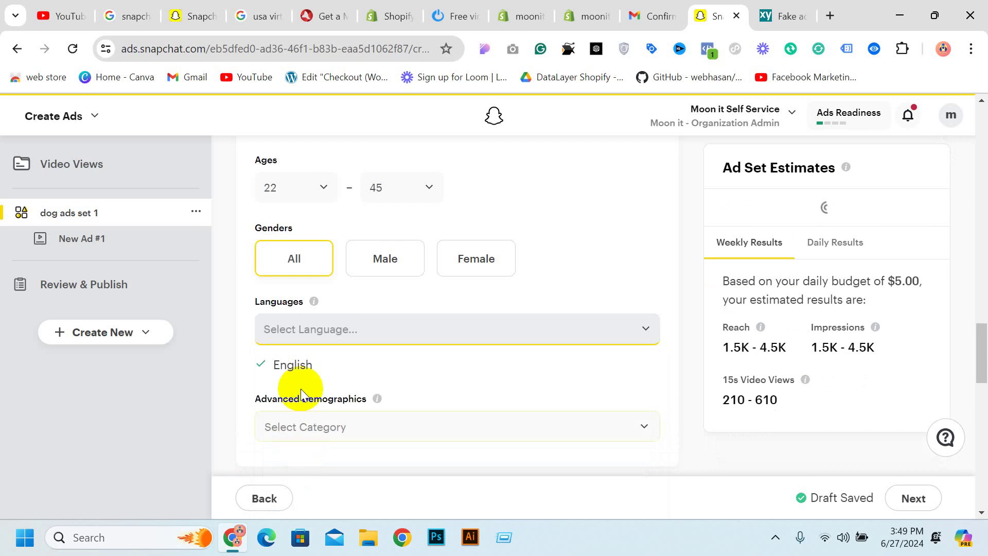
{"action": "left_click", "coordinate": [320, 366]}
{"action": "scroll", "coordinate": [368, 388], "scroll_direction": "down", "scroll_amount": 3}
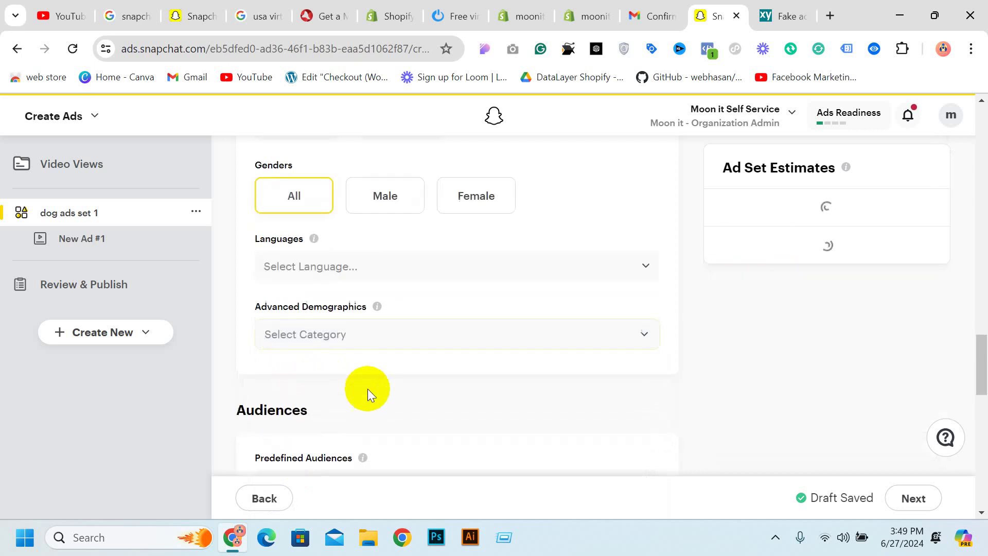
Include household incomes $50000–$99999, $100000–$199999 and $200000 or more
{"action": "left_click", "coordinate": [363, 328]}
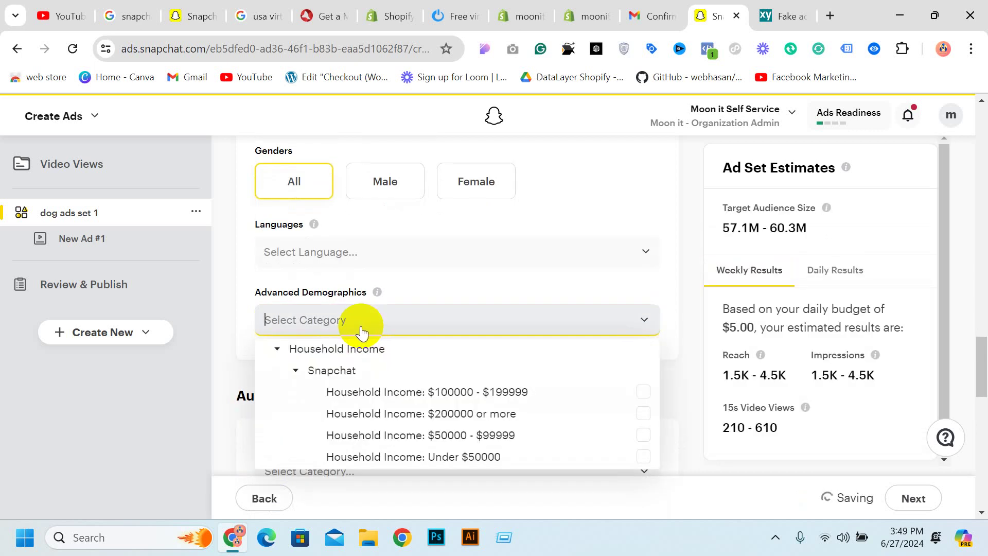
{"action": "scroll", "coordinate": [533, 234], "scroll_direction": "down", "scroll_amount": 3}
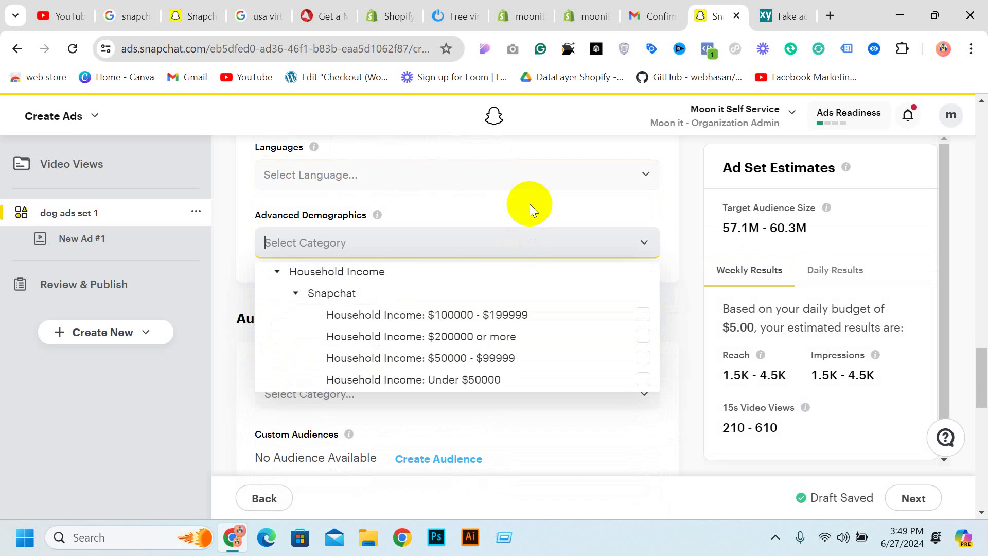
{"action": "left_click", "coordinate": [644, 315]}
{"action": "left_click", "coordinate": [645, 335]}
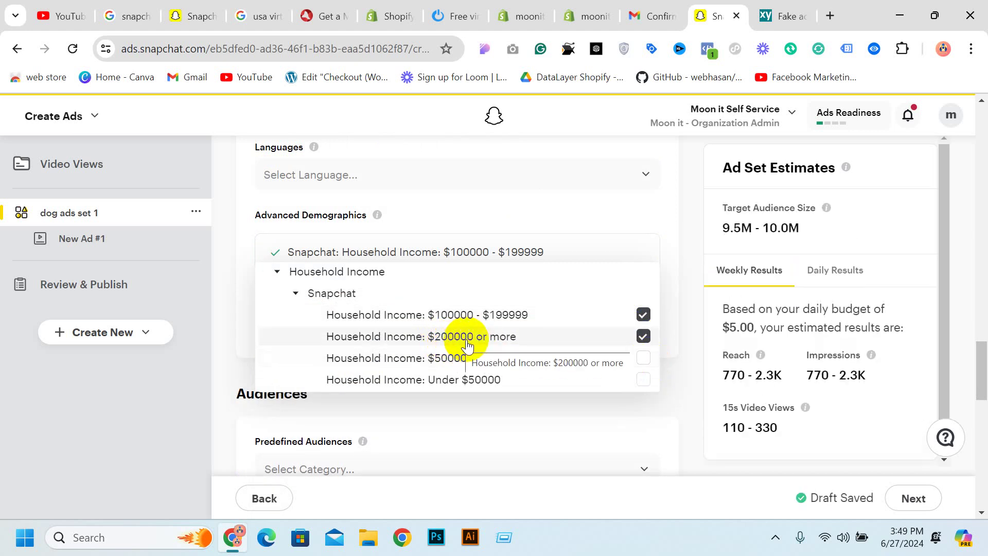
{"action": "left_click", "coordinate": [643, 360]}
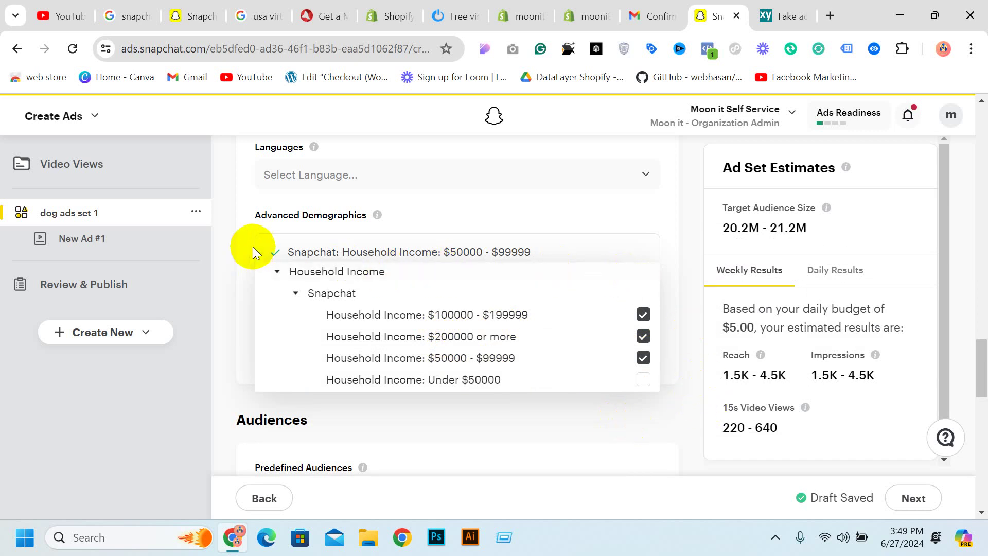
{"action": "left_click", "coordinate": [268, 248]}
{"action": "scroll", "coordinate": [393, 294], "scroll_direction": "down", "scroll_amount": 2}
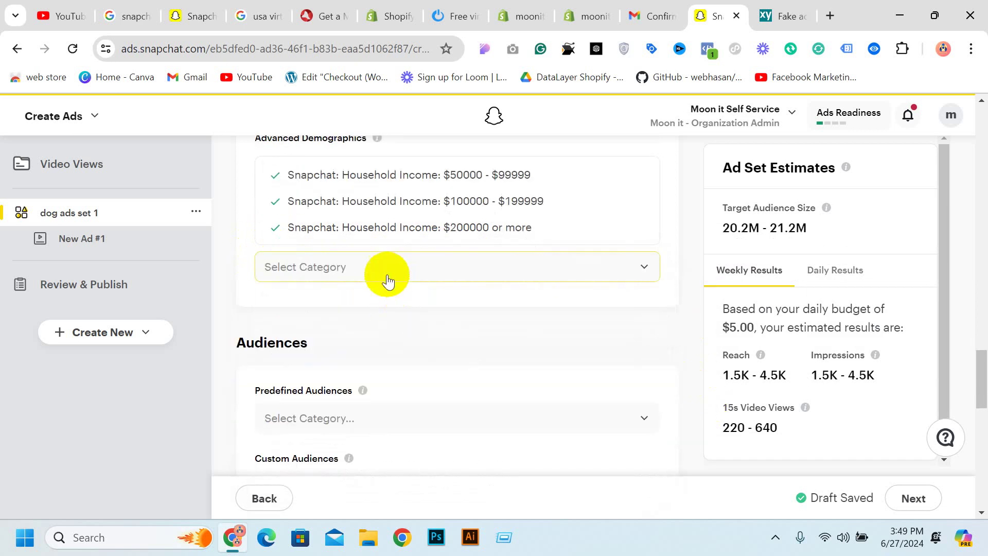
{"action": "left_click", "coordinate": [386, 275]}
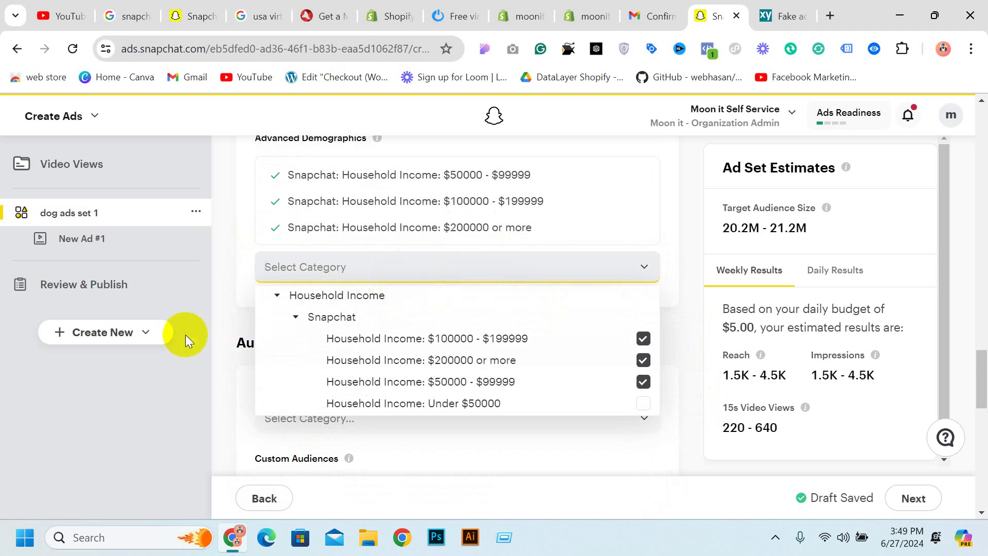
{"action": "left_click", "coordinate": [230, 317]}
{"action": "scroll", "coordinate": [236, 309], "scroll_direction": "down", "scroll_amount": 2}
Add Beauty & Personal Care Shoppers from Shoppers > Snapchat as a predefined audience
{"action": "scroll", "coordinate": [236, 304], "scroll_direction": "down", "scroll_amount": 1}
{"action": "left_click", "coordinate": [347, 273]}
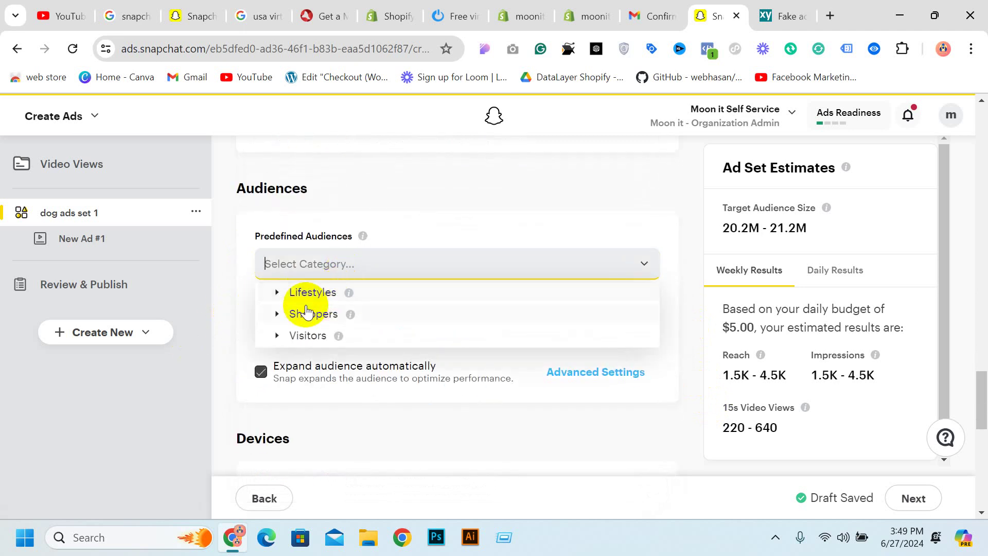
{"action": "left_click", "coordinate": [277, 315]}
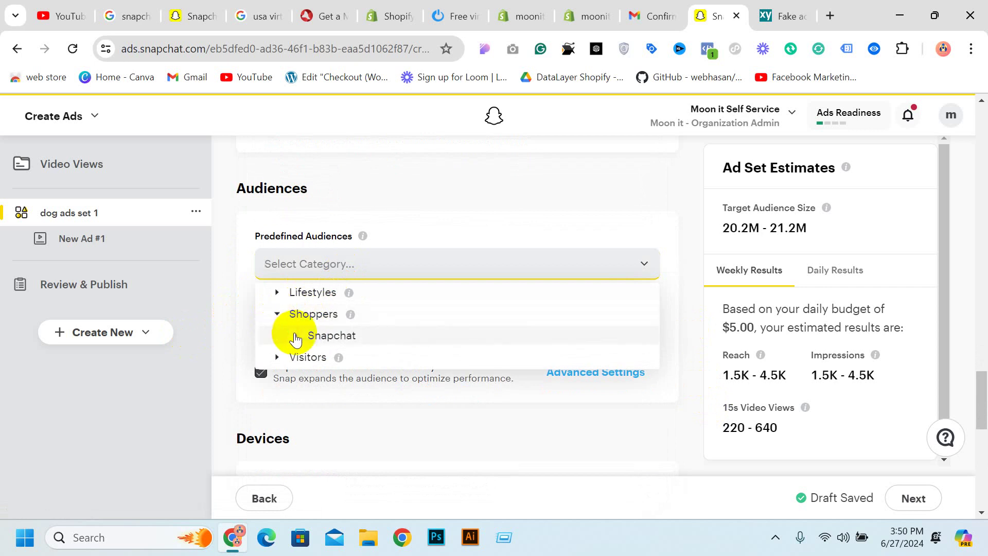
{"action": "left_click", "coordinate": [295, 336]}
{"action": "scroll", "coordinate": [520, 345], "scroll_direction": "down", "scroll_amount": 2}
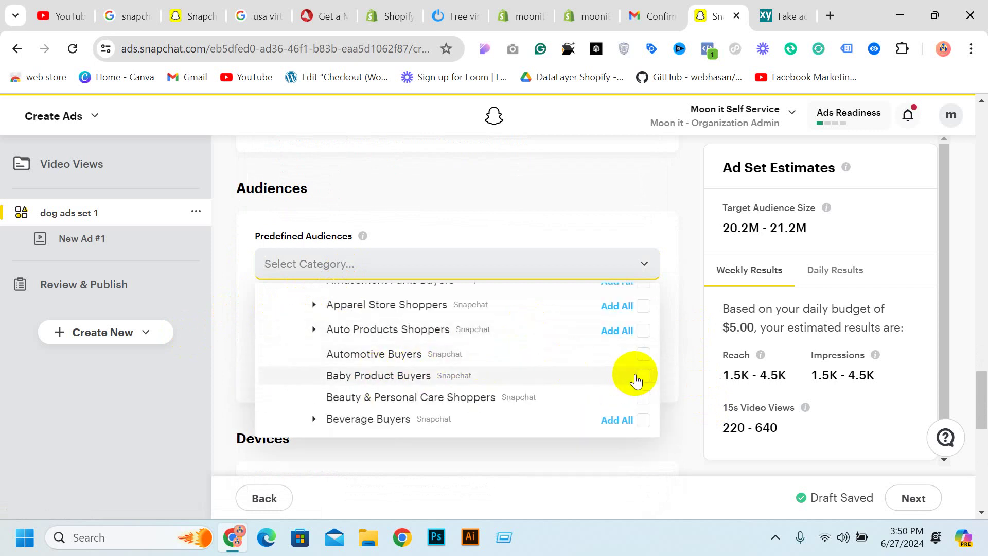
{"action": "left_click", "coordinate": [634, 397]}
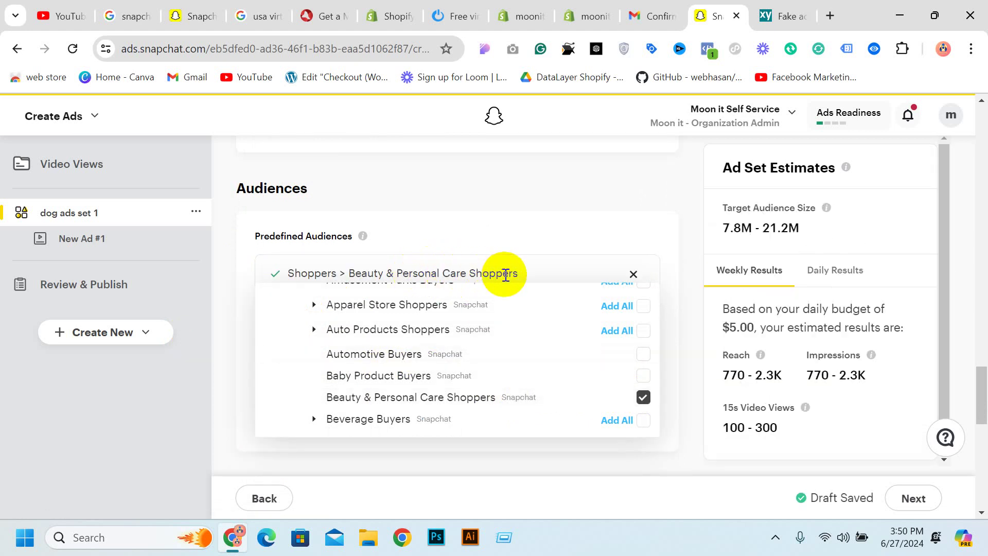
{"action": "left_click", "coordinate": [507, 214]}
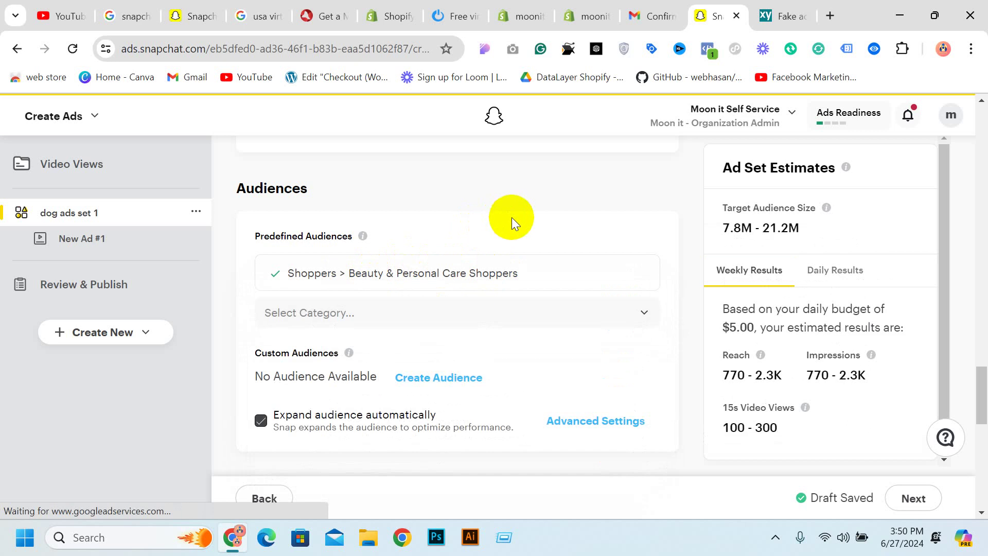
{"action": "scroll", "coordinate": [392, 247], "scroll_direction": "down", "scroll_amount": 2}
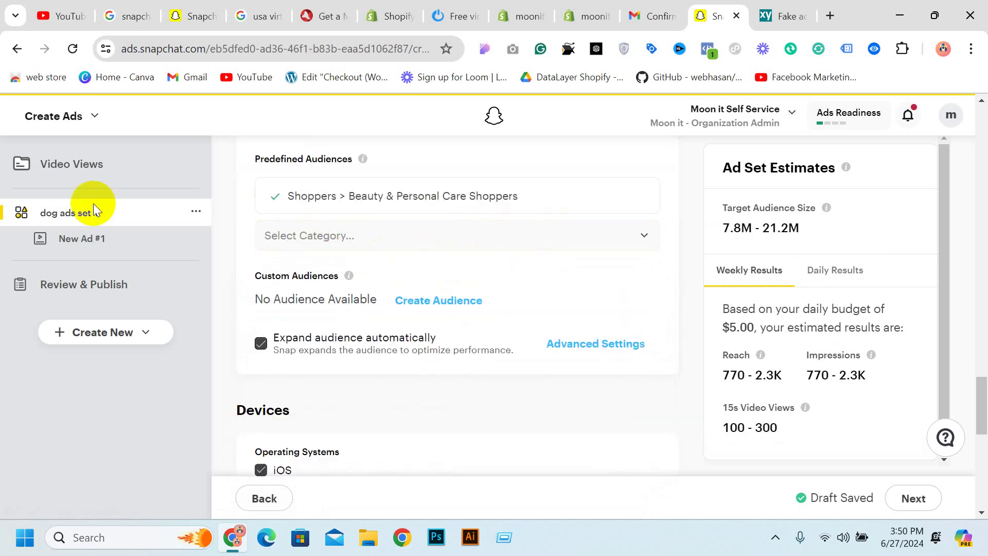
Keep iOS and Android devices included in the operating system targeting
{"action": "scroll", "coordinate": [440, 263], "scroll_direction": "down", "scroll_amount": 3}
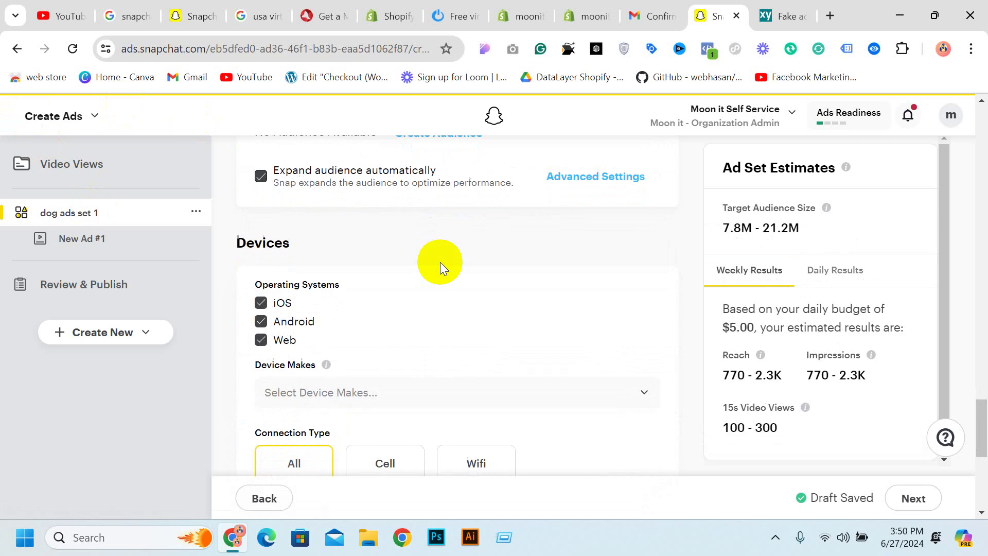
{"action": "scroll", "coordinate": [441, 261], "scroll_direction": "down", "scroll_amount": 1}
{"action": "scroll", "coordinate": [366, 251], "scroll_direction": "up", "scroll_amount": 1}
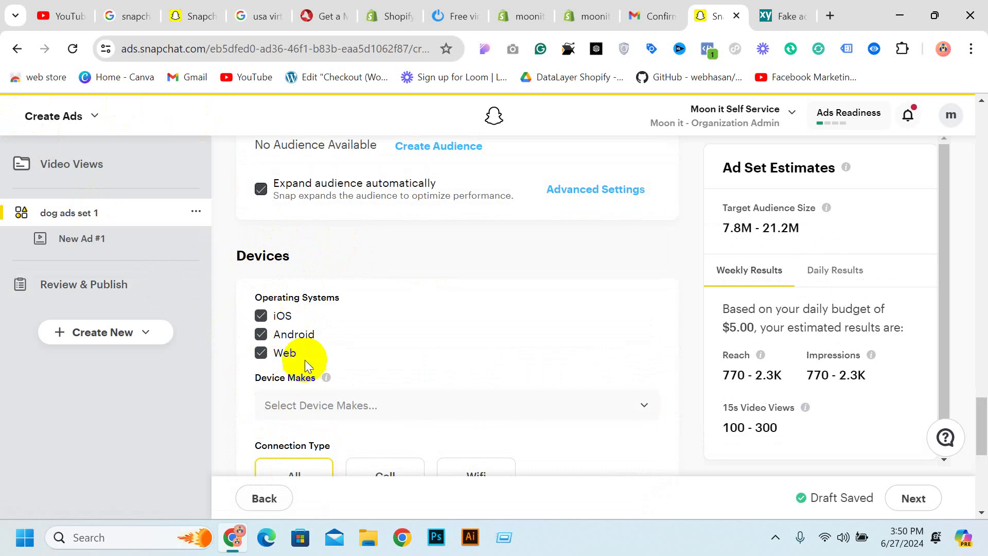
{"action": "left_click", "coordinate": [263, 332]}
{"action": "left_click", "coordinate": [260, 354]}
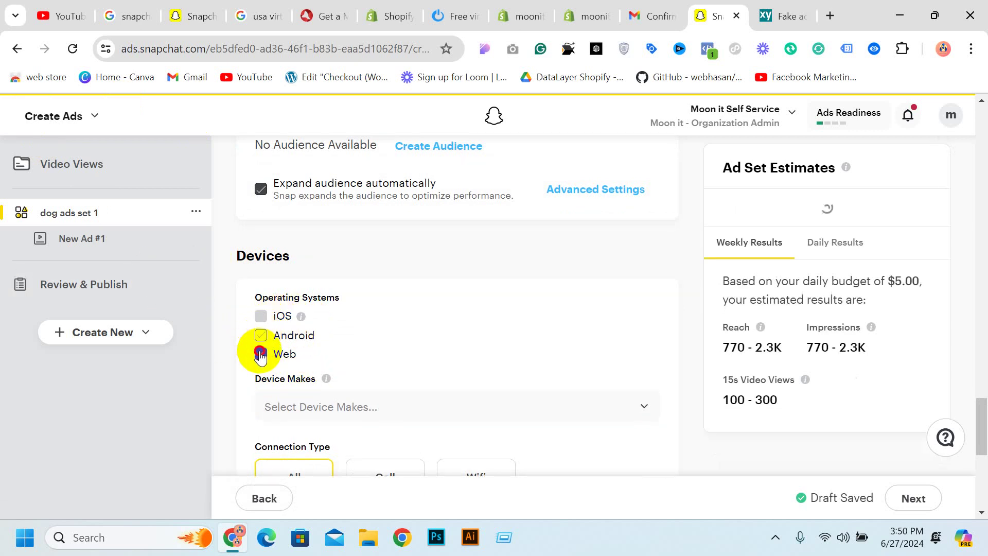
{"action": "left_click", "coordinate": [261, 335]}
{"action": "left_click", "coordinate": [261, 354]}
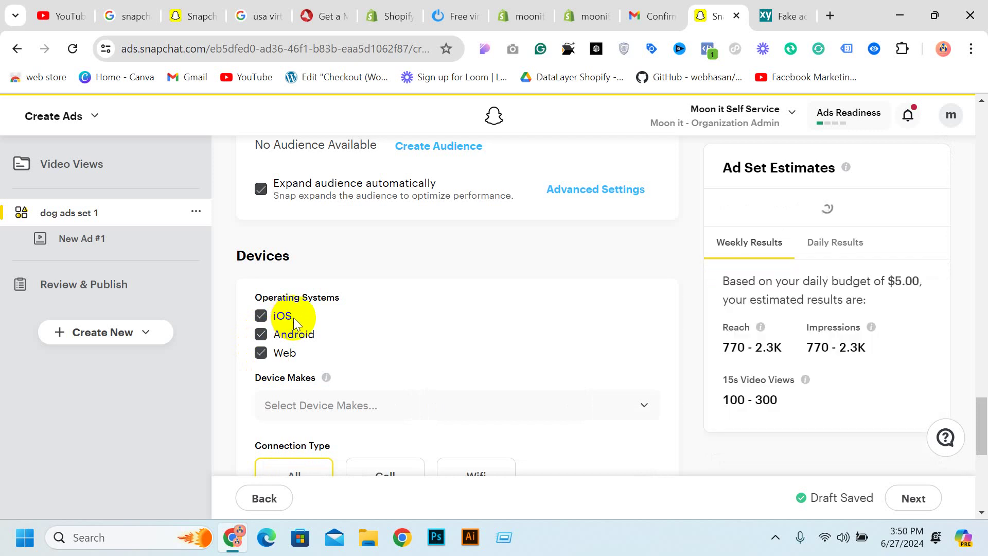
{"action": "left_click", "coordinate": [291, 317]}
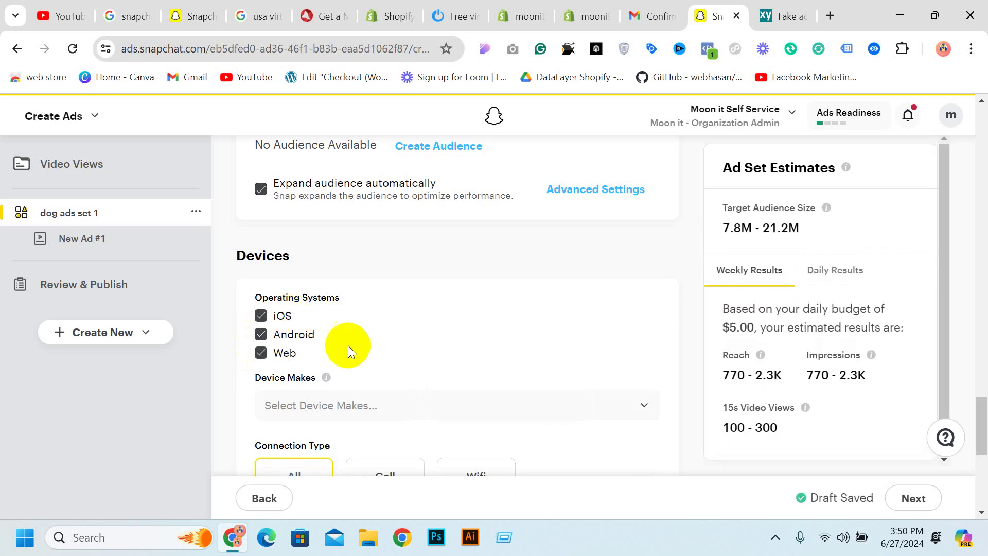
{"action": "left_click", "coordinate": [263, 336]}
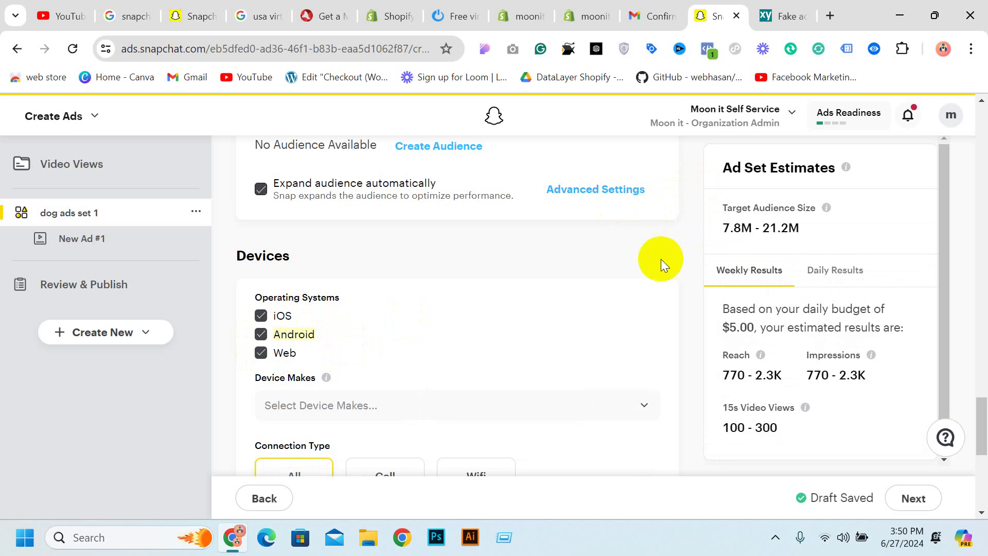
{"action": "scroll", "coordinate": [515, 265], "scroll_direction": "down", "scroll_amount": 3}
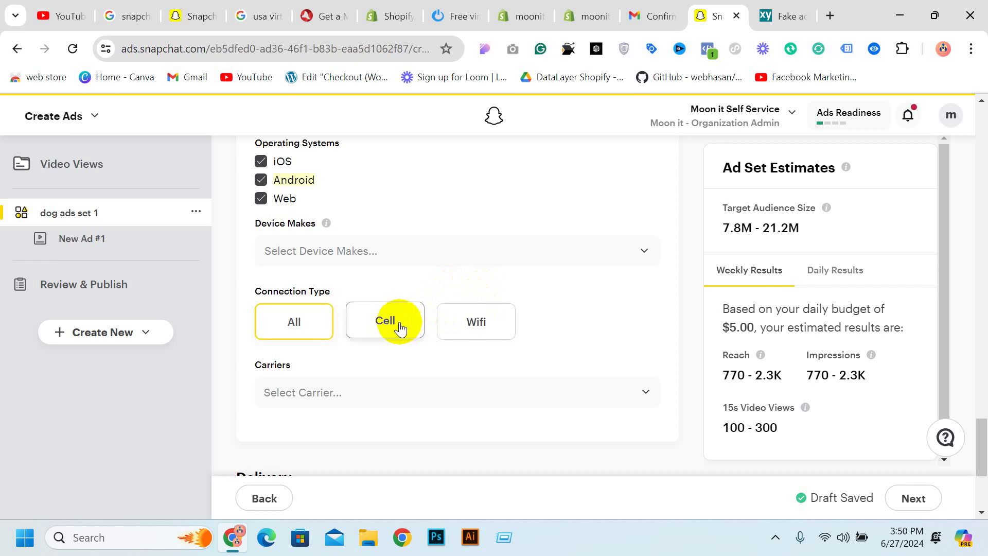
Keep connection type on All with no device-make or carrier limits
{"action": "left_click", "coordinate": [488, 324]}
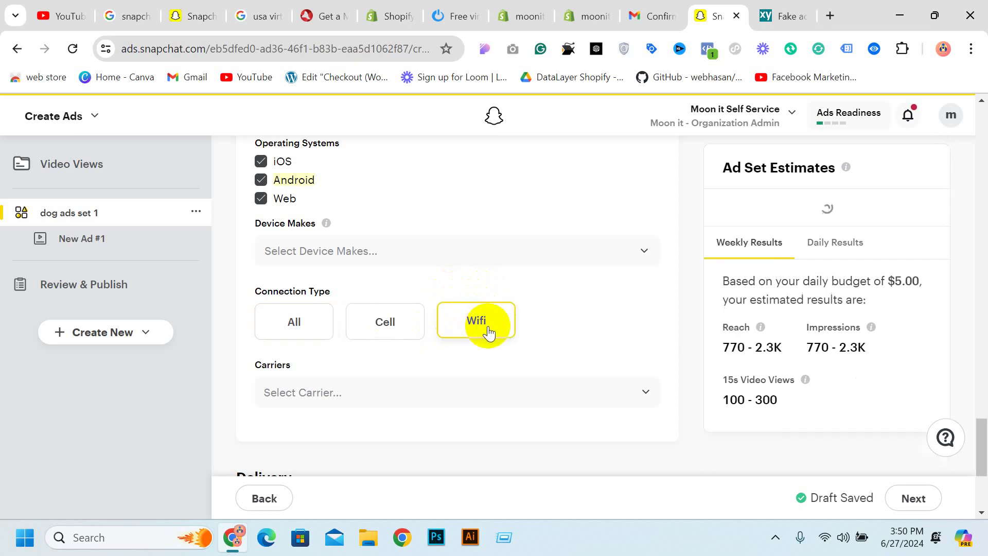
{"action": "left_click", "coordinate": [296, 320]}
{"action": "left_click", "coordinate": [354, 252]}
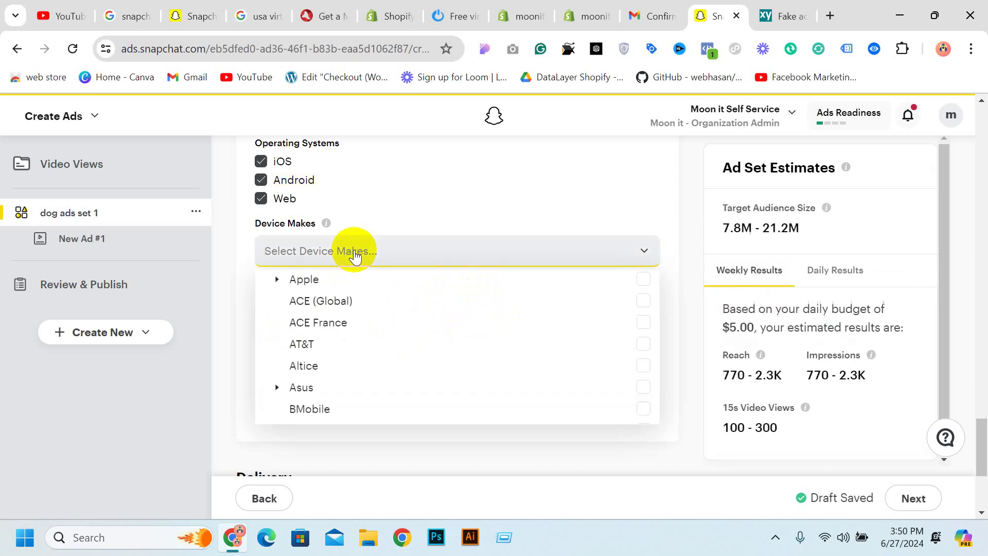
{"action": "scroll", "coordinate": [575, 258], "scroll_direction": "down", "scroll_amount": 3}
{"action": "left_click", "coordinate": [635, 345]}
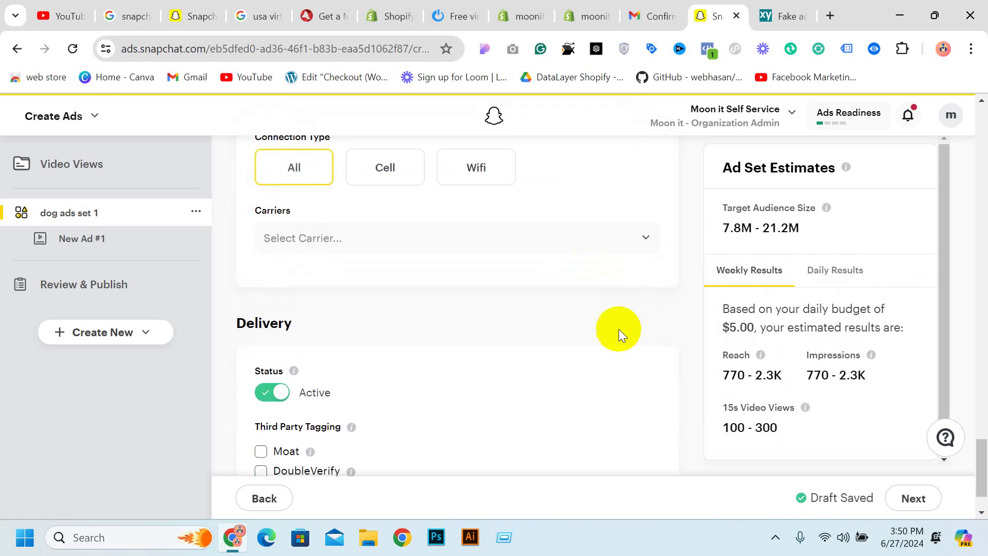
{"action": "left_click", "coordinate": [416, 237]}
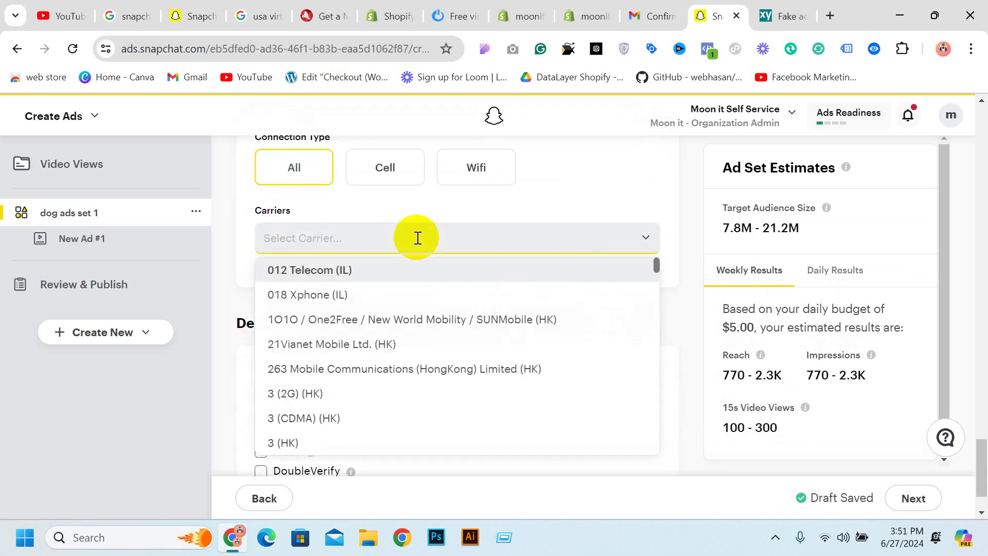
{"action": "left_click", "coordinate": [594, 216]}
Finish the ad set and continue to the ad step
{"action": "scroll", "coordinate": [594, 215], "scroll_direction": "down", "scroll_amount": 2}
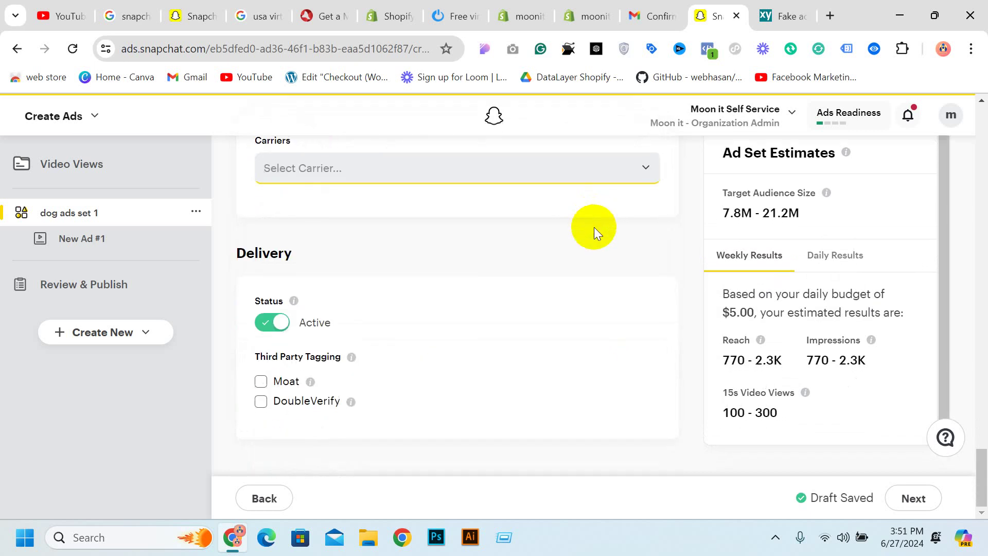
{"action": "scroll", "coordinate": [592, 328], "scroll_direction": "up", "scroll_amount": 3}
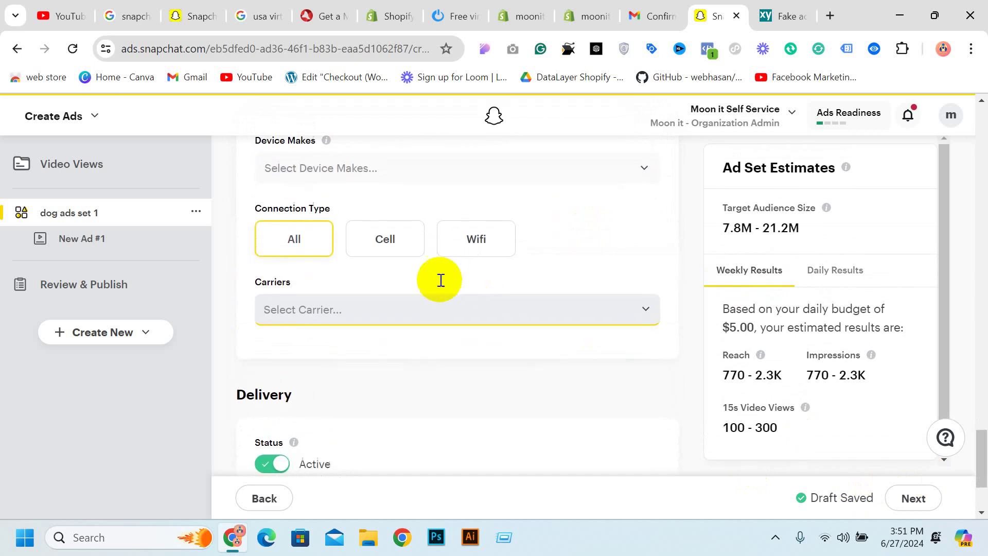
{"action": "scroll", "coordinate": [440, 280], "scroll_direction": "down", "scroll_amount": 3}
{"action": "left_click", "coordinate": [915, 510]}
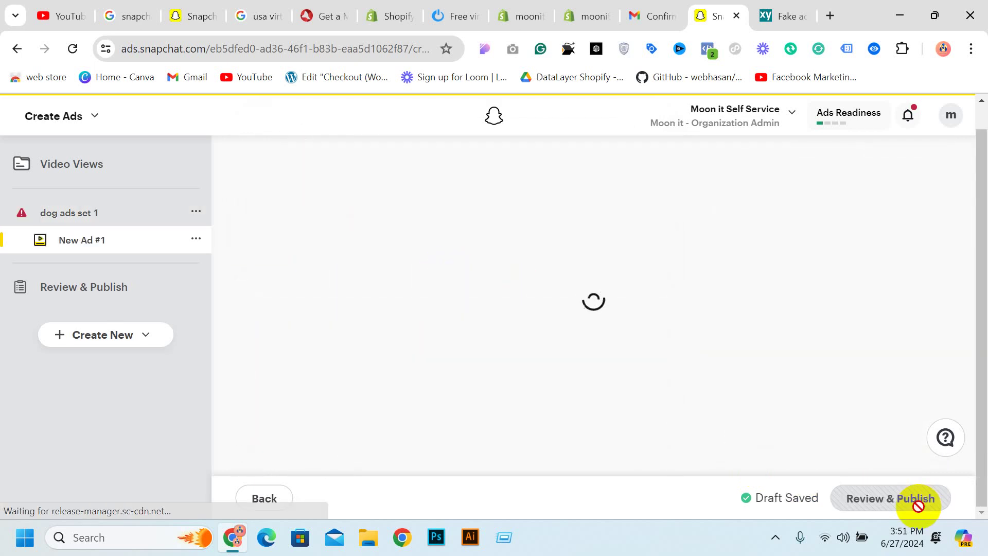
Return to dog ads set 1 and start reviewing the issue blocking publishing
{"action": "left_click", "coordinate": [20, 222]}
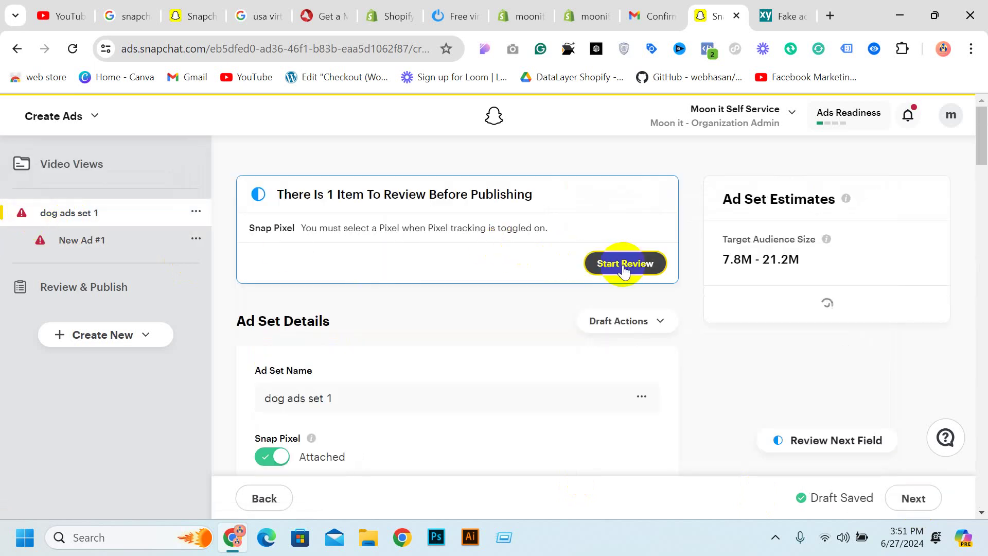
{"action": "left_click", "coordinate": [345, 406]}
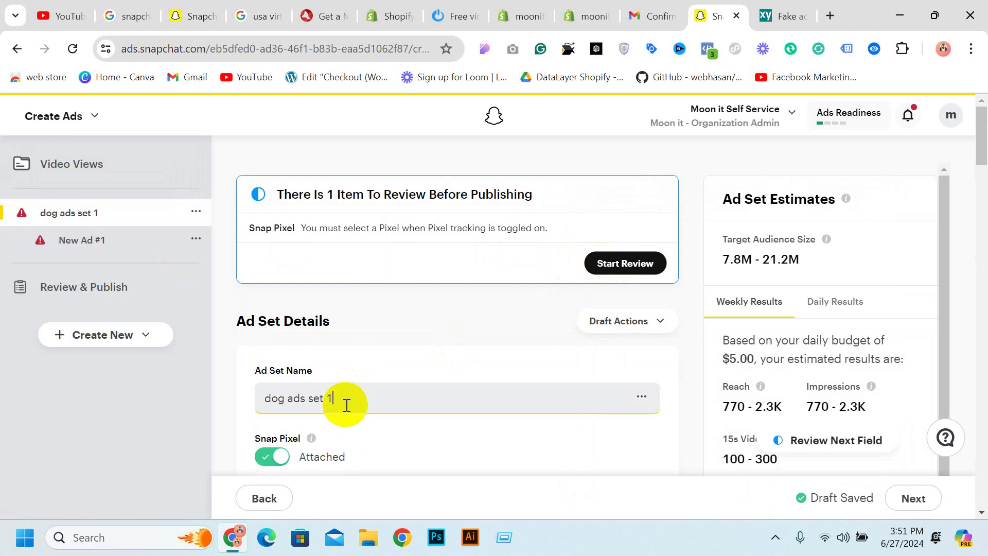
{"action": "left_click", "coordinate": [606, 275]}
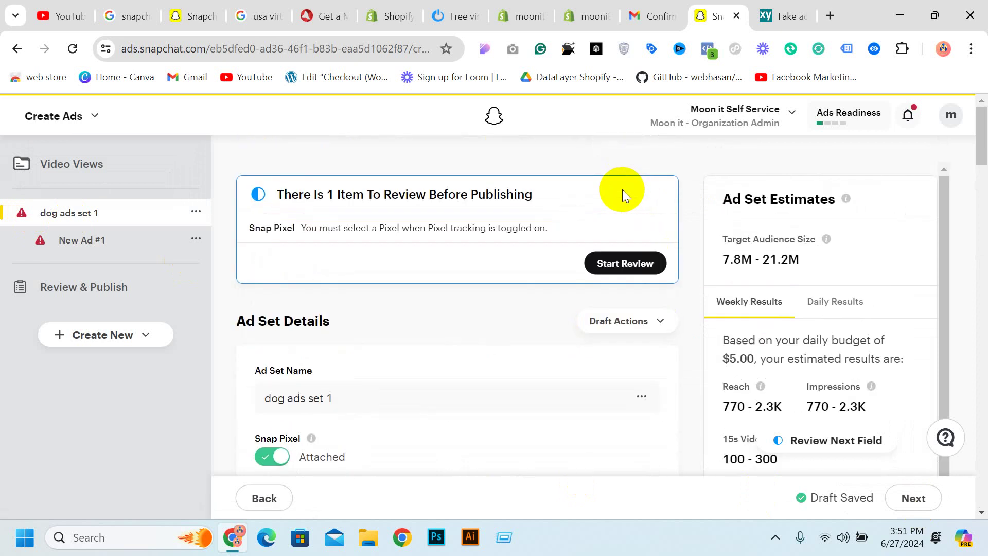
{"action": "left_click", "coordinate": [621, 265]}
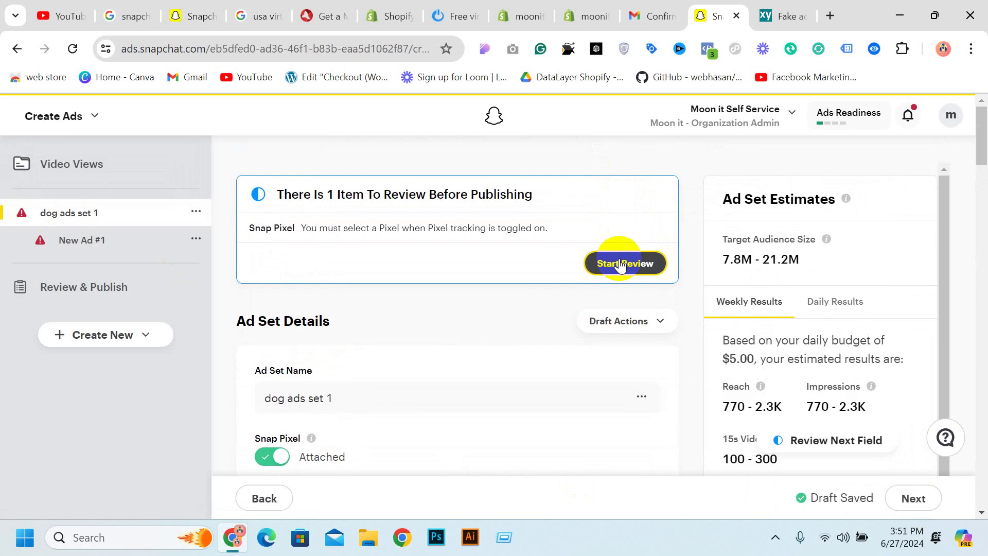
{"action": "left_click", "coordinate": [621, 265]}
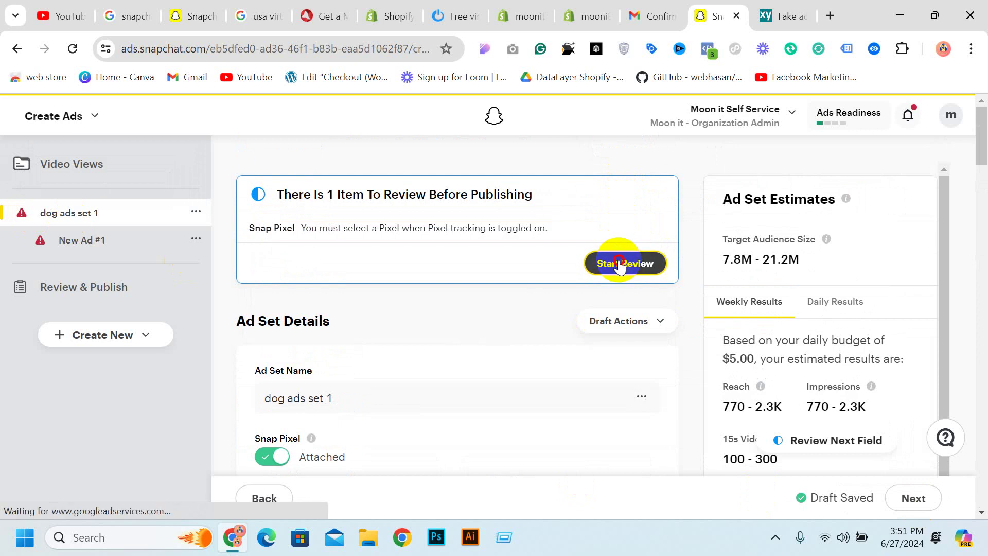
{"action": "left_click", "coordinate": [620, 265]}
{"action": "left_click", "coordinate": [620, 265]}
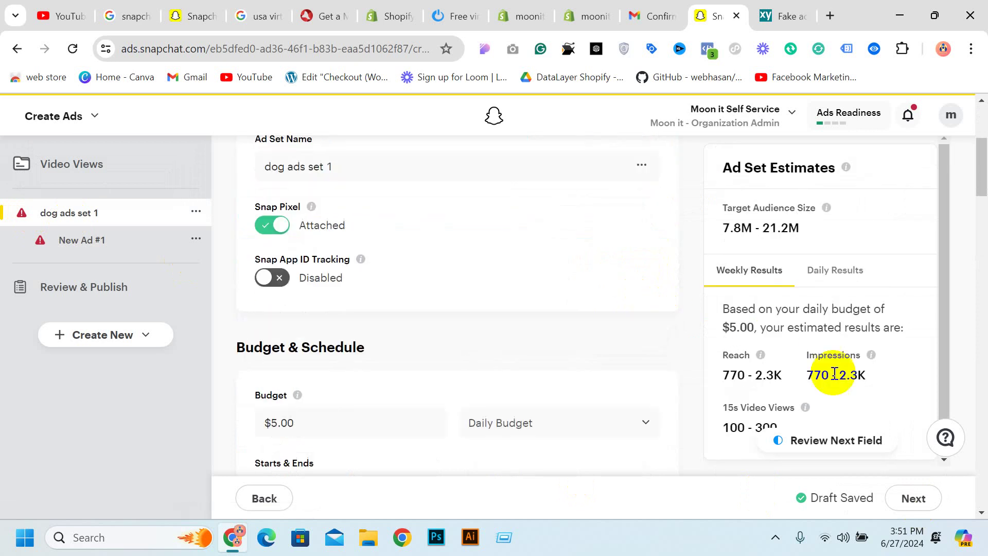
{"action": "left_click", "coordinate": [822, 439]}
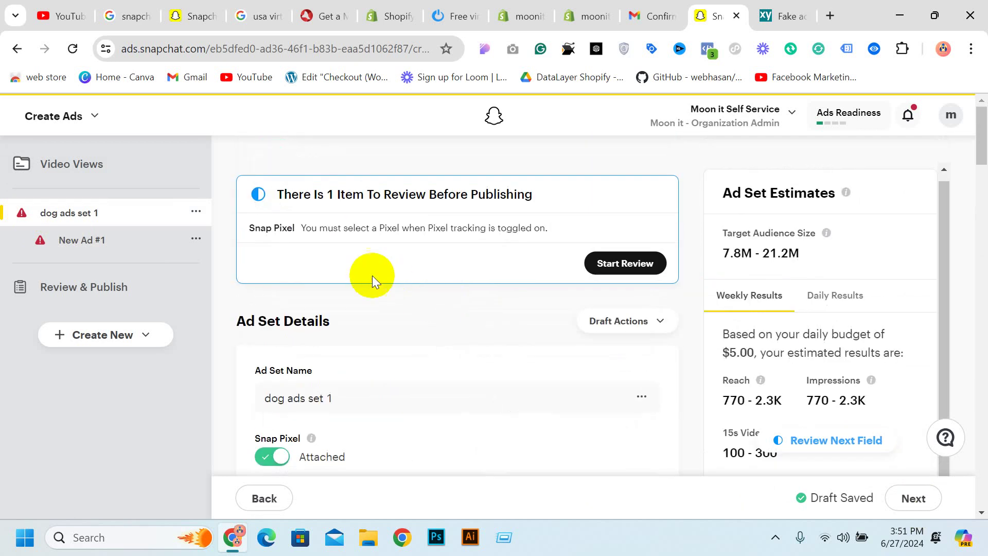
Turn off the Snap Pixel for dog ads set 1
{"action": "left_click", "coordinate": [290, 373]}
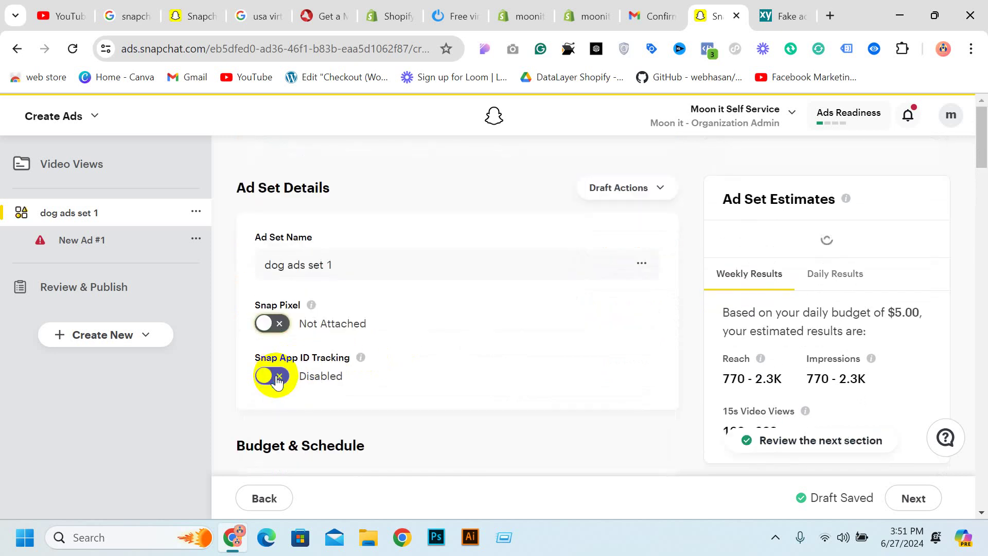
{"action": "left_click", "coordinate": [650, 265]}
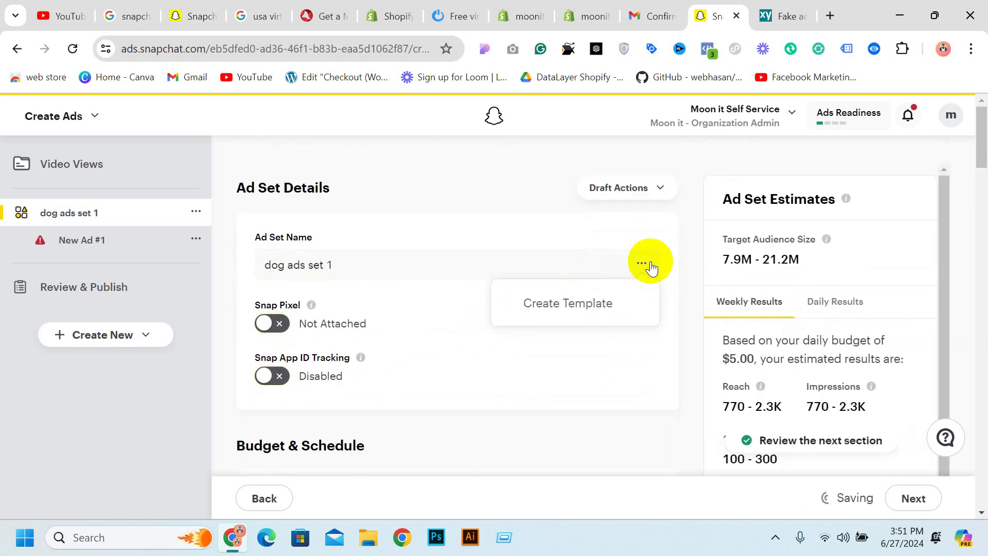
{"action": "scroll", "coordinate": [571, 360], "scroll_direction": "down", "scroll_amount": 10}
{"action": "scroll", "coordinate": [704, 410], "scroll_direction": "down", "scroll_amount": 6}
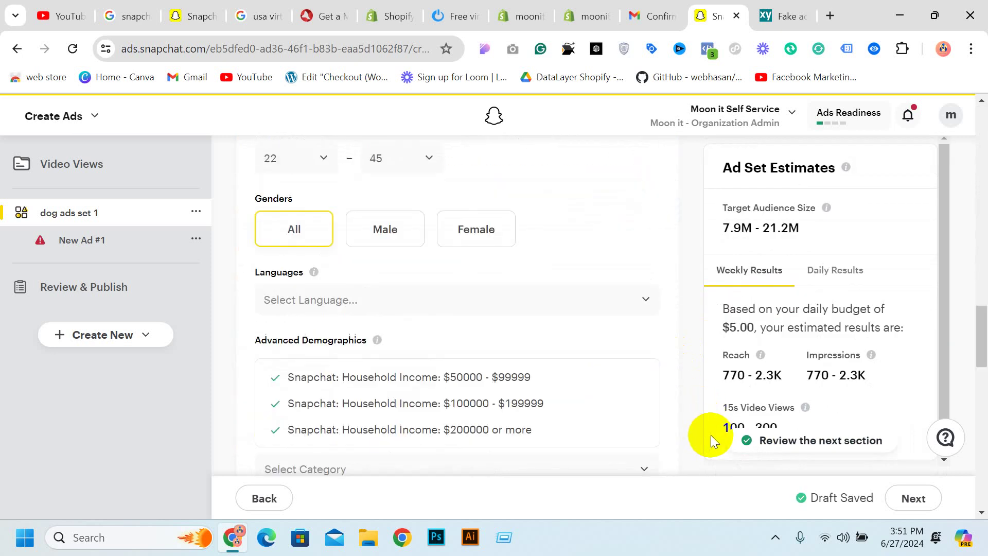
Continue to the ad details and type a draft name into the ad's Name field
{"action": "left_click", "coordinate": [907, 497]}
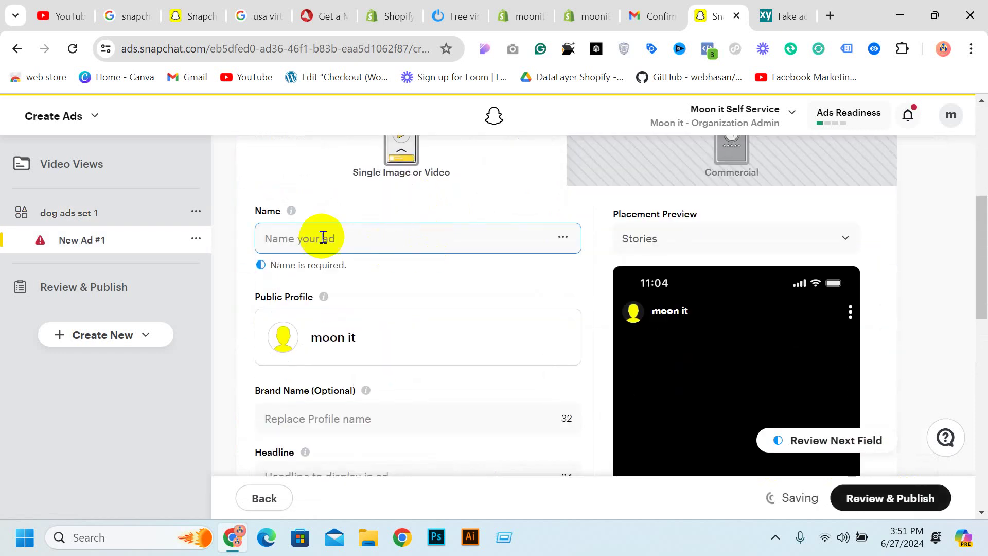
{"action": "scroll", "coordinate": [519, 276], "scroll_direction": "up", "scroll_amount": 6}
{"action": "scroll", "coordinate": [743, 256], "scroll_direction": "down", "scroll_amount": 6}
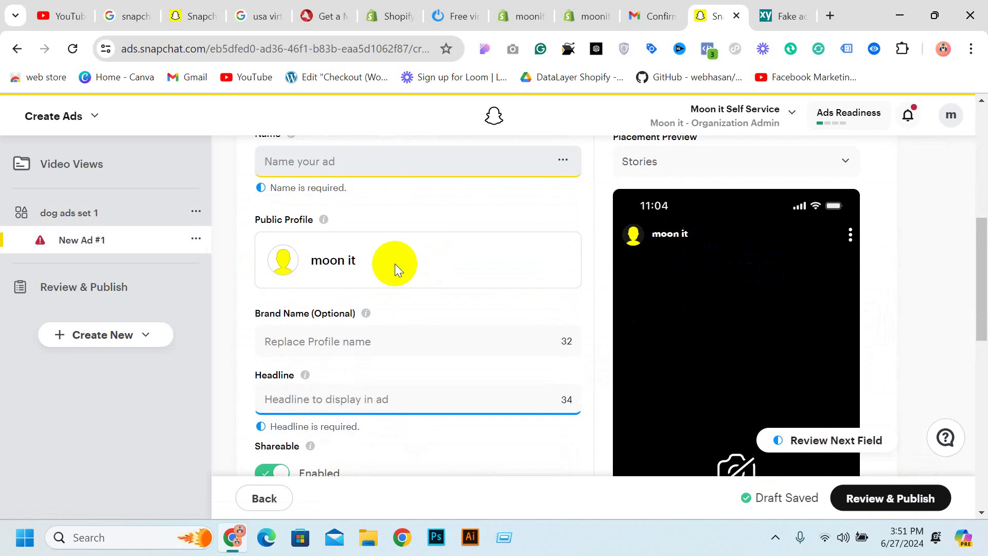
{"action": "scroll", "coordinate": [361, 286], "scroll_direction": "up", "scroll_amount": 2}
{"action": "left_click", "coordinate": [315, 239]}
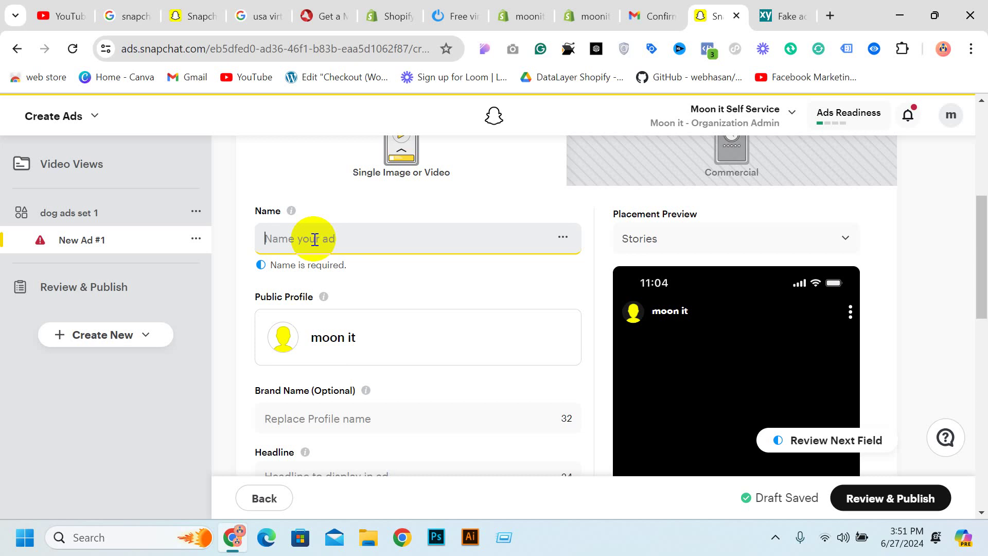
{"action": "type", "text": "Moon it"}
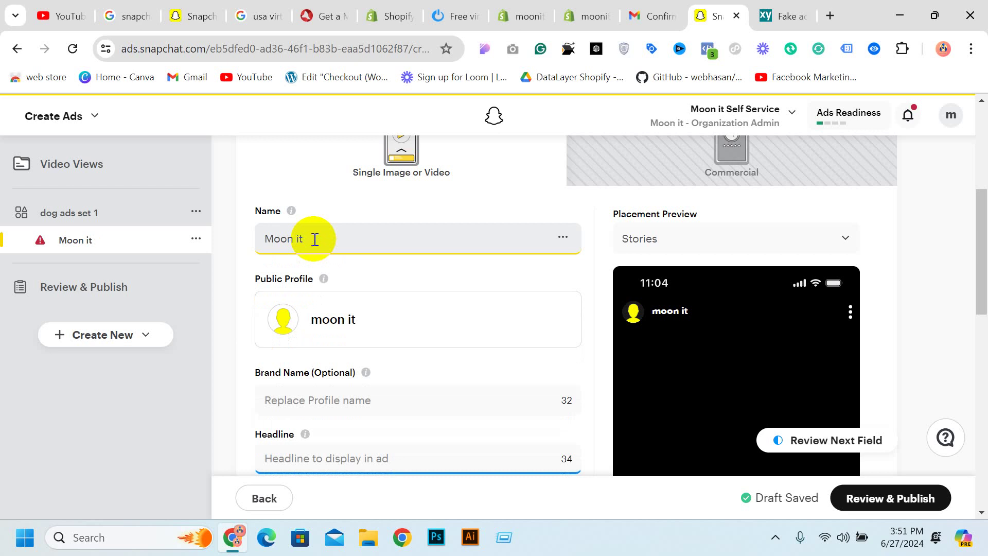
{"action": "type", "text": "Feni"}
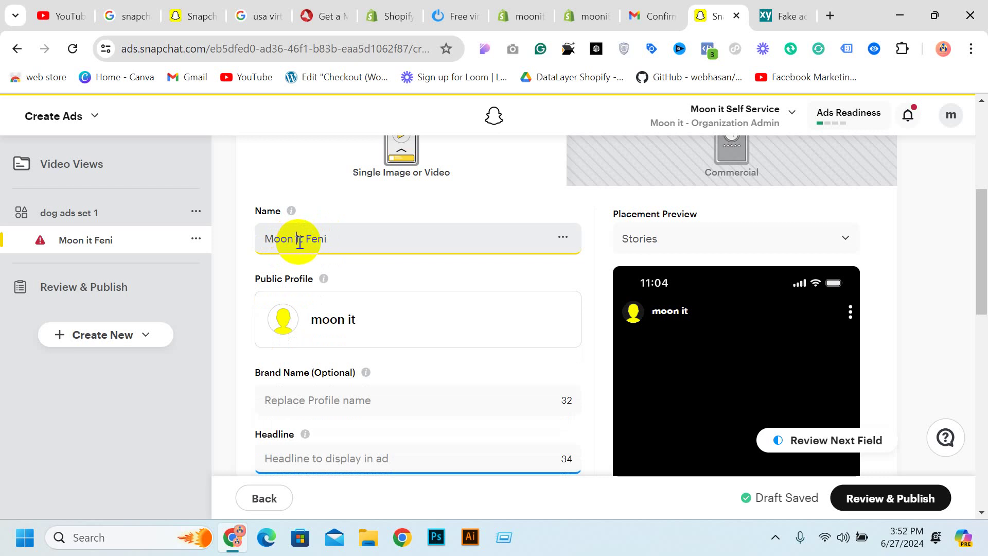
{"action": "key", "text": "BackSpace"}
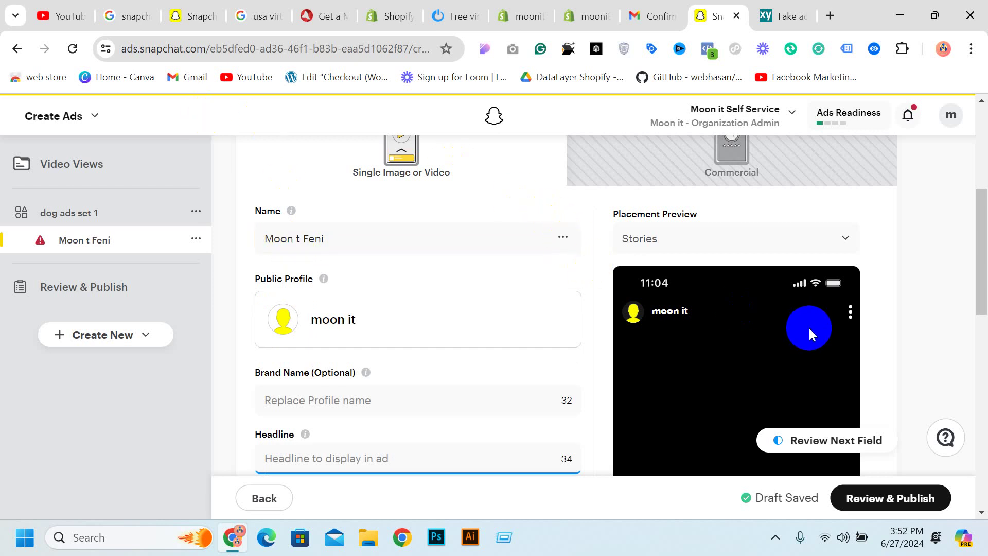
Replace the ad's name with 'ADS DESIGN 1'
{"action": "scroll", "coordinate": [810, 328], "scroll_direction": "down", "scroll_amount": 3}
{"action": "scroll", "coordinate": [530, 286], "scroll_direction": "up", "scroll_amount": 10}
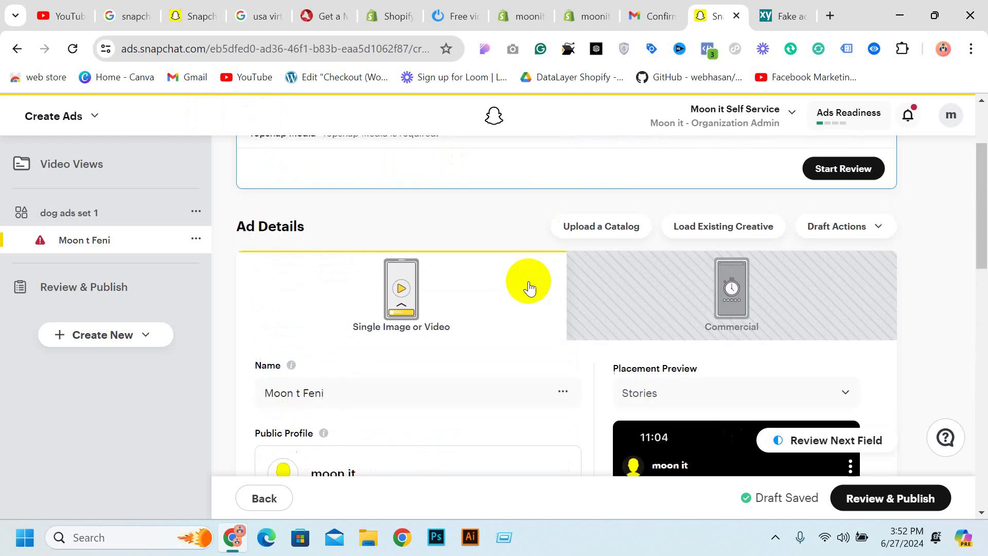
{"action": "scroll", "coordinate": [406, 234], "scroll_direction": "down", "scroll_amount": 1}
{"action": "left_click", "coordinate": [339, 170]}
{"action": "scroll", "coordinate": [320, 199], "scroll_direction": "up", "scroll_amount": 3}
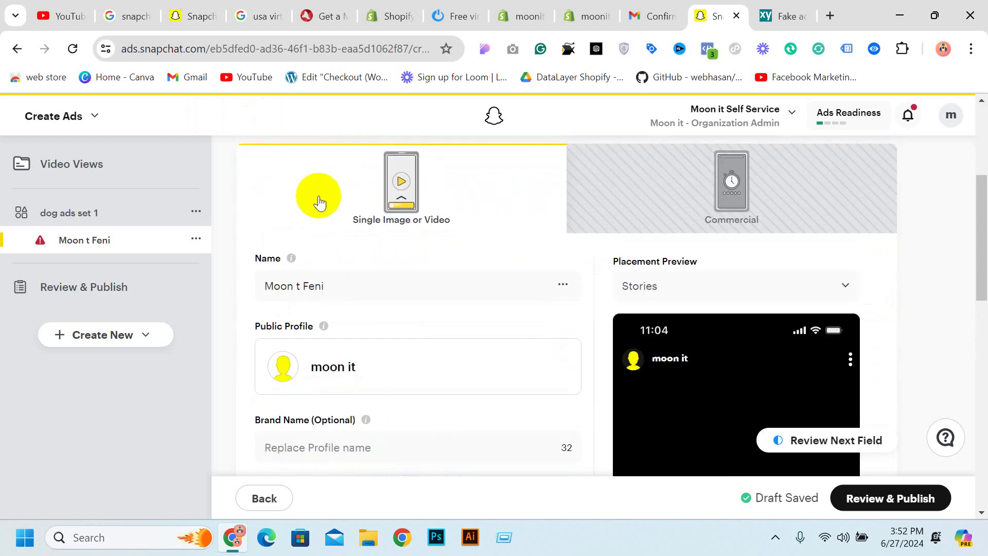
{"action": "scroll", "coordinate": [392, 283], "scroll_direction": "down", "scroll_amount": 3}
{"action": "left_click", "coordinate": [342, 215]}
{"action": "scroll", "coordinate": [369, 236], "scroll_direction": "up", "scroll_amount": 5}
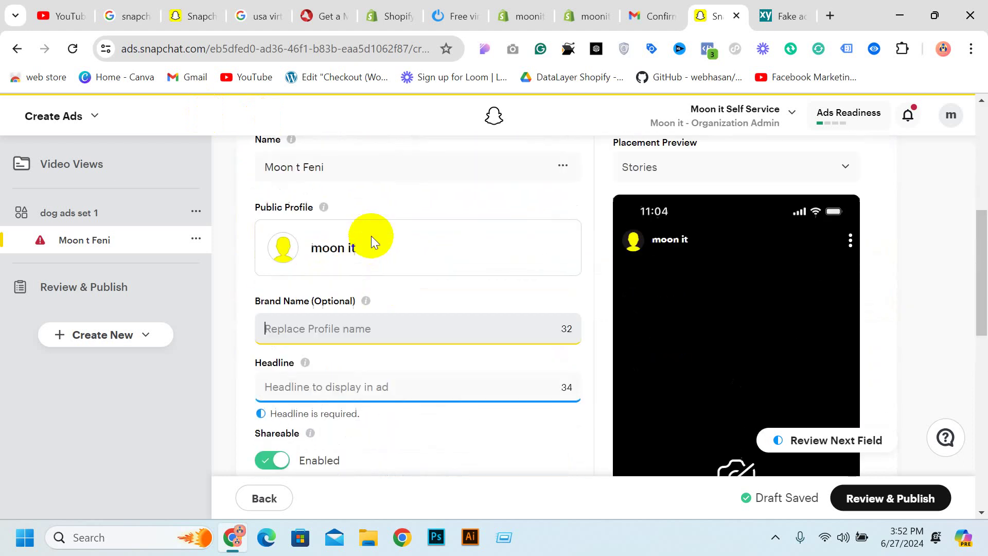
{"action": "triple_click", "coordinate": [343, 284]}
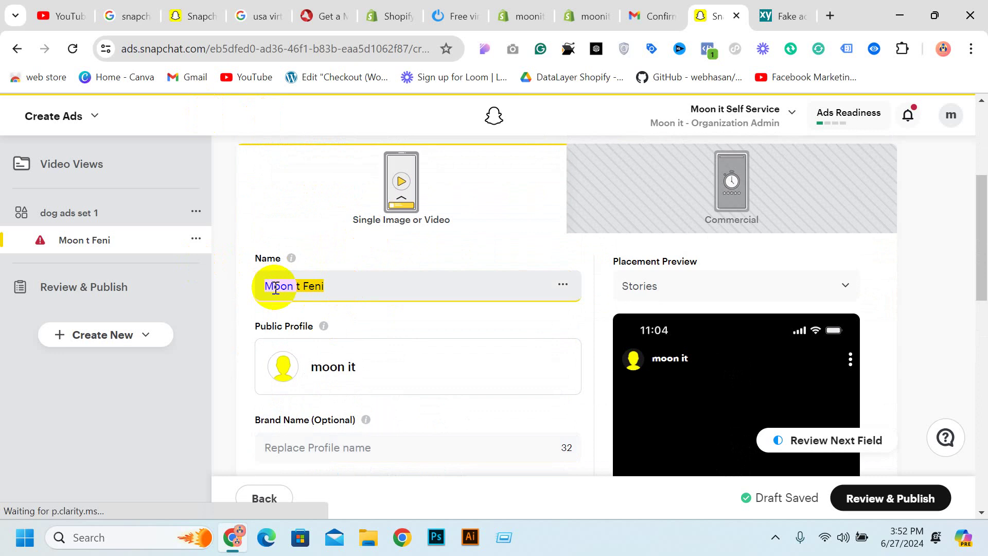
{"action": "left_click", "coordinate": [376, 285]}
{"action": "left_click_drag", "start_coordinate": [376, 284], "coordinate": [238, 276]}
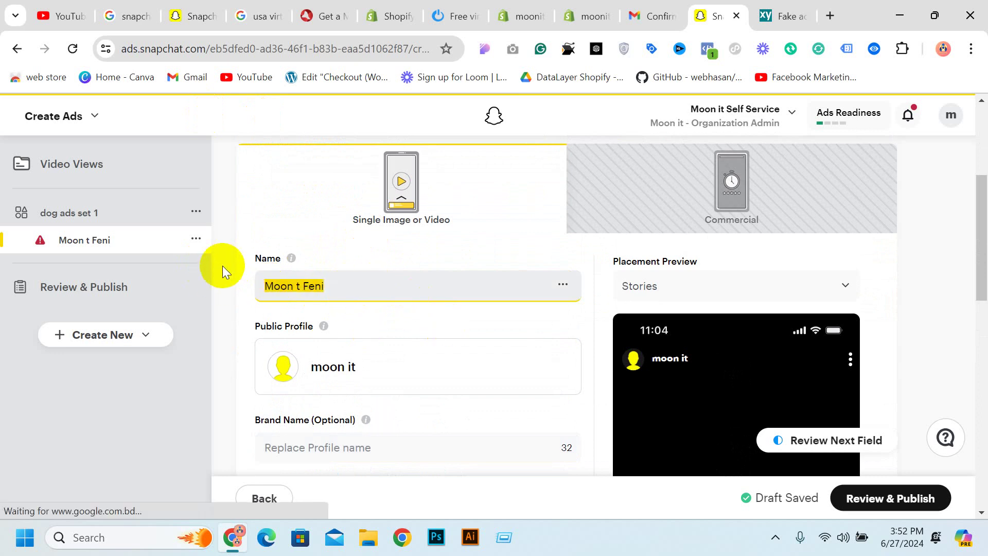
{"action": "type", "text": "ADS"}
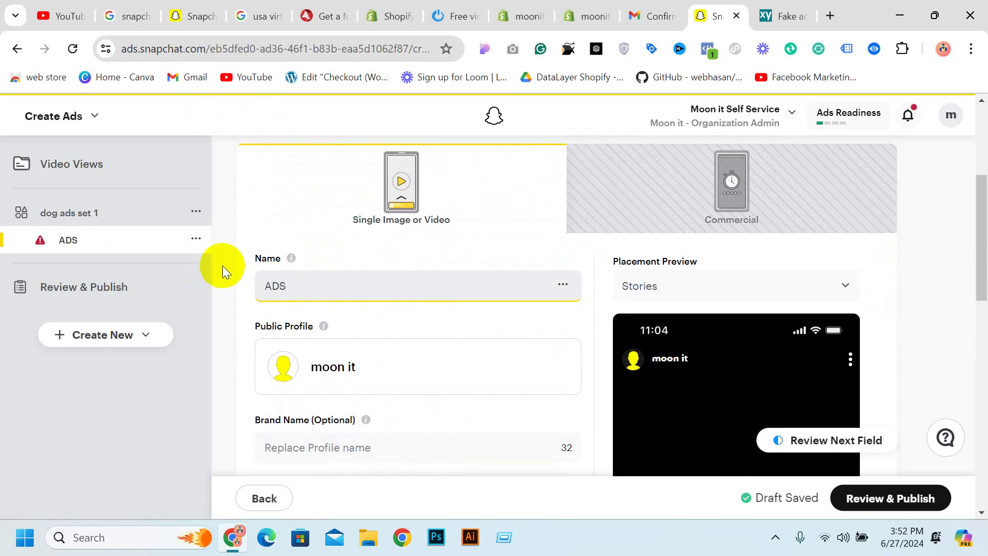
{"action": "type", "text": " DESIGN 1"}
{"action": "scroll", "coordinate": [360, 319], "scroll_direction": "down", "scroll_amount": 3}
{"action": "left_click", "coordinate": [383, 340]}
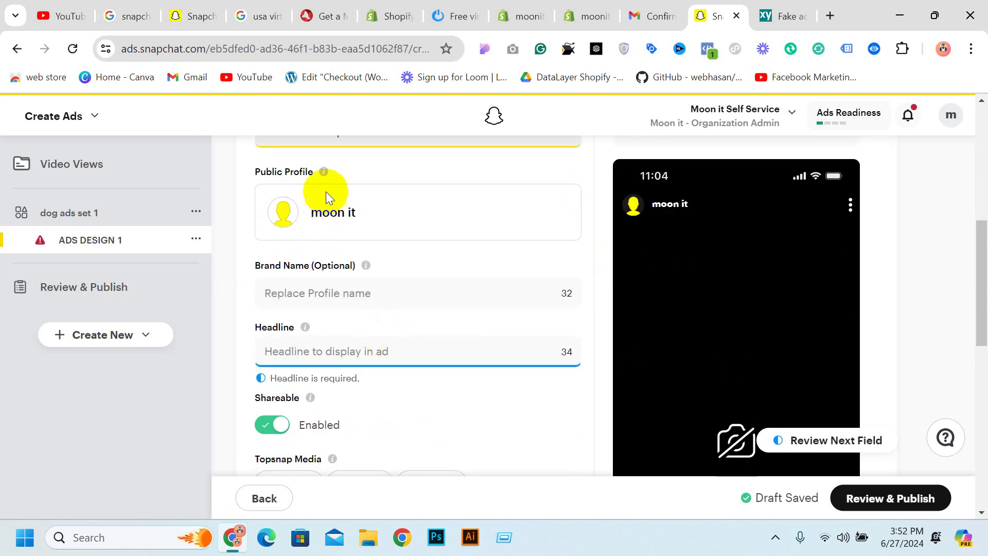
Set the brand name to 'Moon It Feni', fixing the missing letter
{"action": "left_click", "coordinate": [330, 299]}
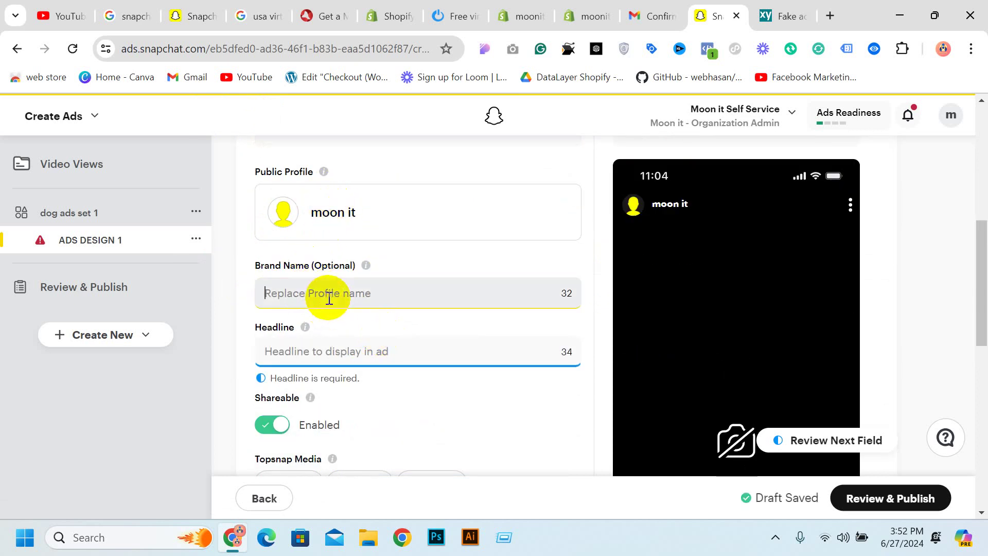
{"action": "type", "text": "Moon t Feni"}
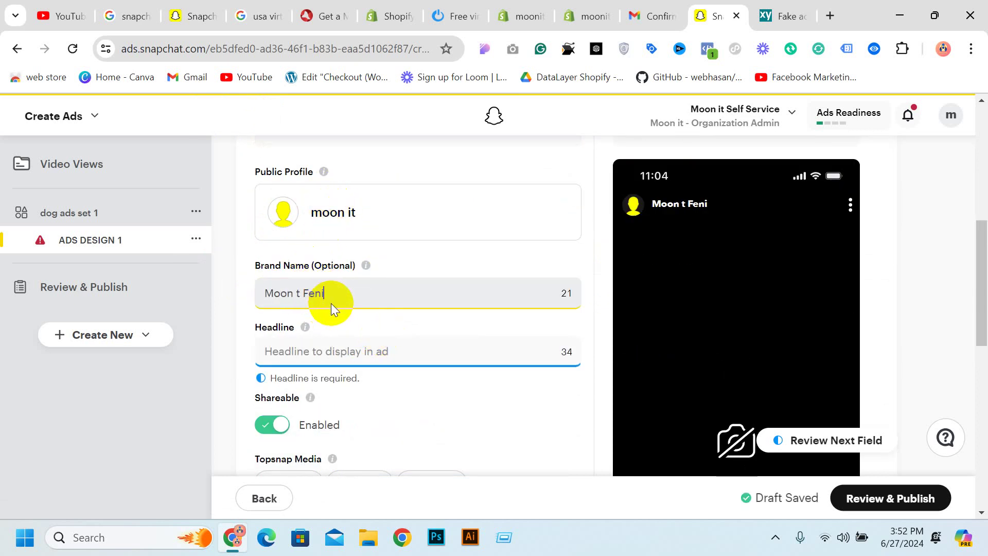
{"action": "left_click", "coordinate": [297, 298]}
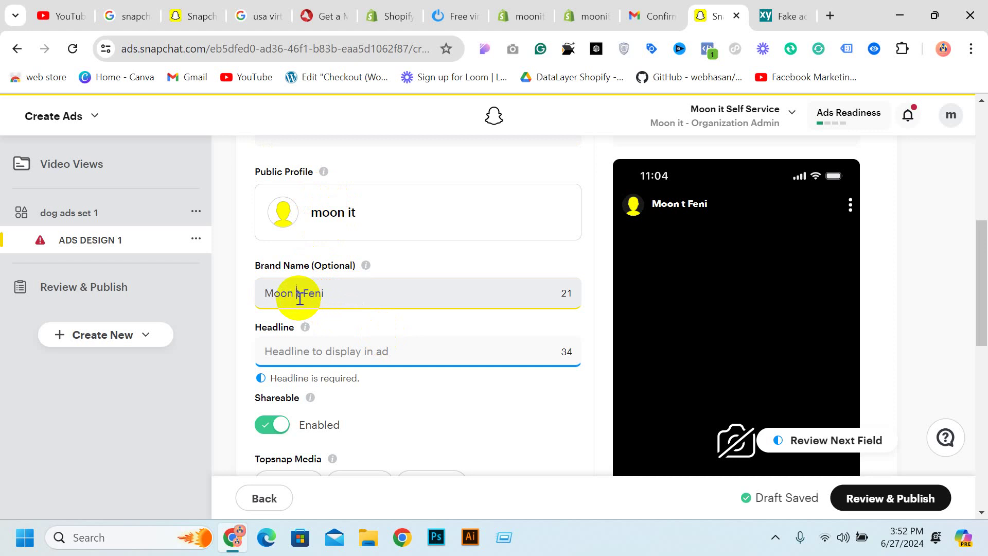
{"action": "type", "text": "i"}
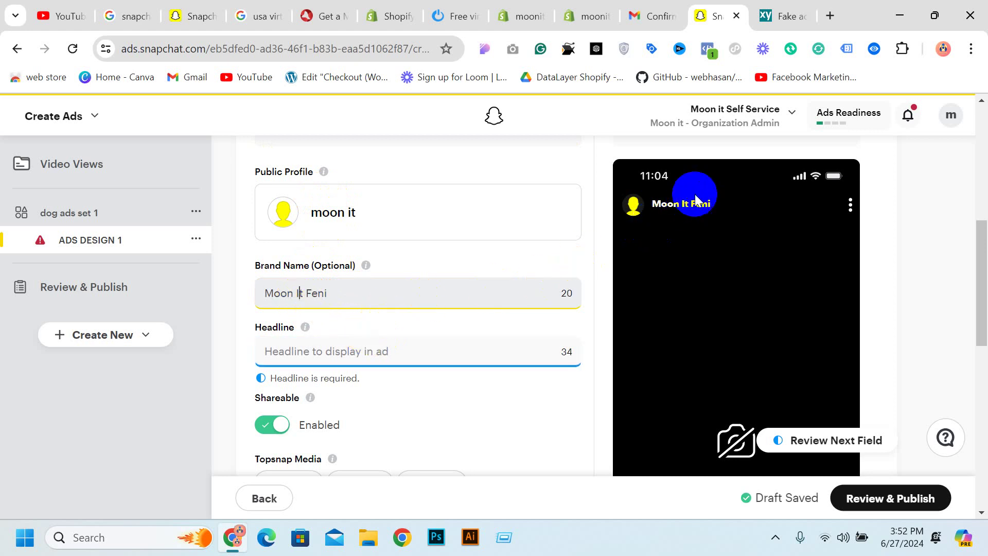
{"action": "left_click", "coordinate": [689, 212]}
{"action": "scroll", "coordinate": [535, 265], "scroll_direction": "down", "scroll_amount": 1}
Replace the '50% OFF' headline draft with 'Get it here'
{"action": "left_click", "coordinate": [402, 272]}
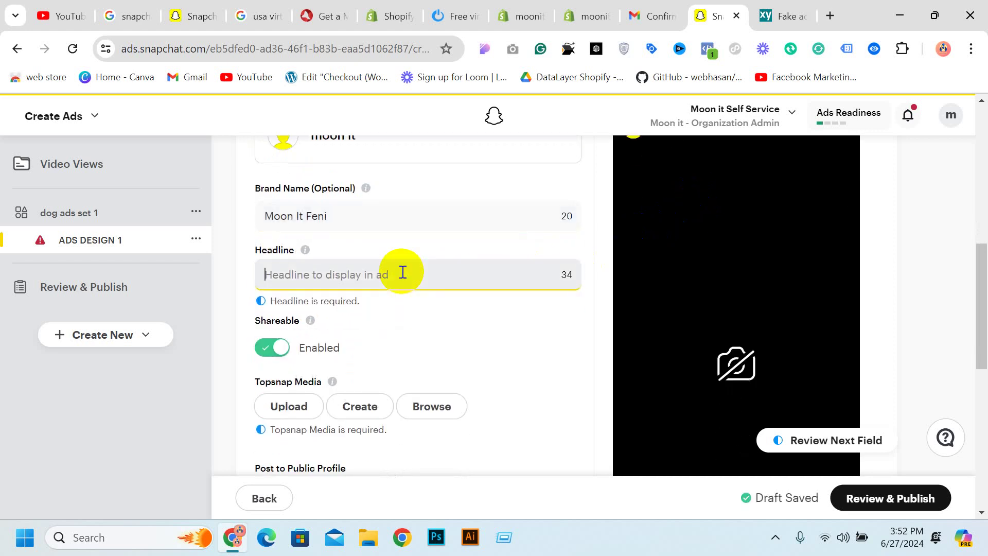
{"action": "scroll", "coordinate": [419, 283], "scroll_direction": "down", "scroll_amount": 2}
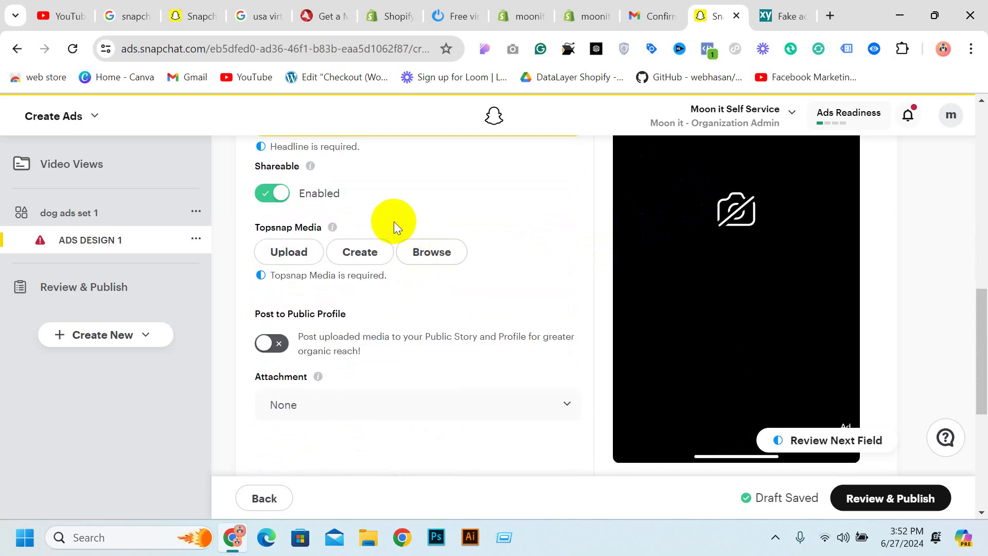
{"action": "scroll", "coordinate": [394, 221], "scroll_direction": "down", "scroll_amount": 1}
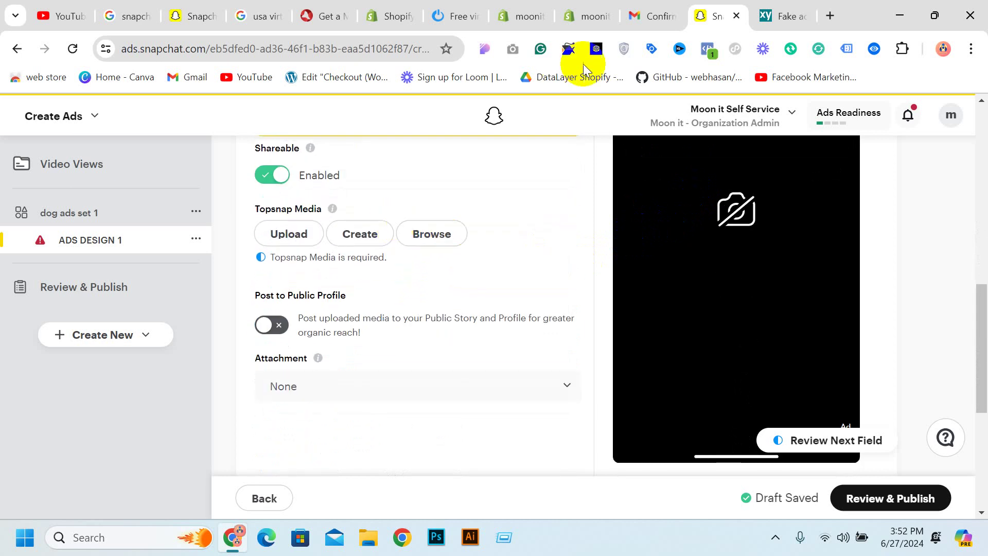
{"action": "scroll", "coordinate": [409, 223], "scroll_direction": "up", "scroll_amount": 4}
{"action": "key", "text": "BackSpace"}
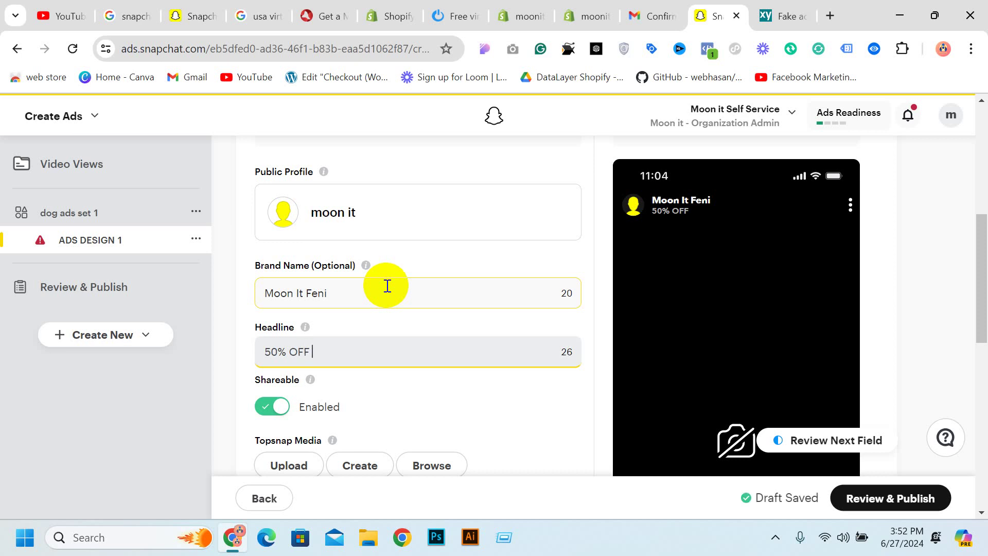
{"action": "key", "text": "BackSpace"}
{"action": "key", "text": "BackSpace"}
{"action": "key", "text": "BackSpace"}
{"action": "key", "text": "BackSpace"}
{"action": "key", "text": "BackSpace"}
{"action": "key", "text": "BackSpace"}
{"action": "key", "text": "BackSpace"}
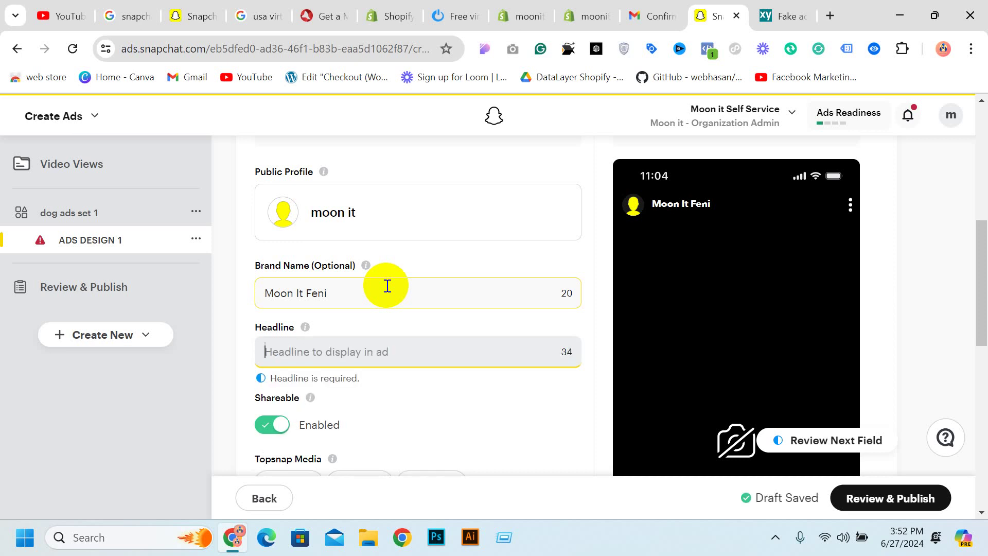
{"action": "type", "text": "Get it here"}
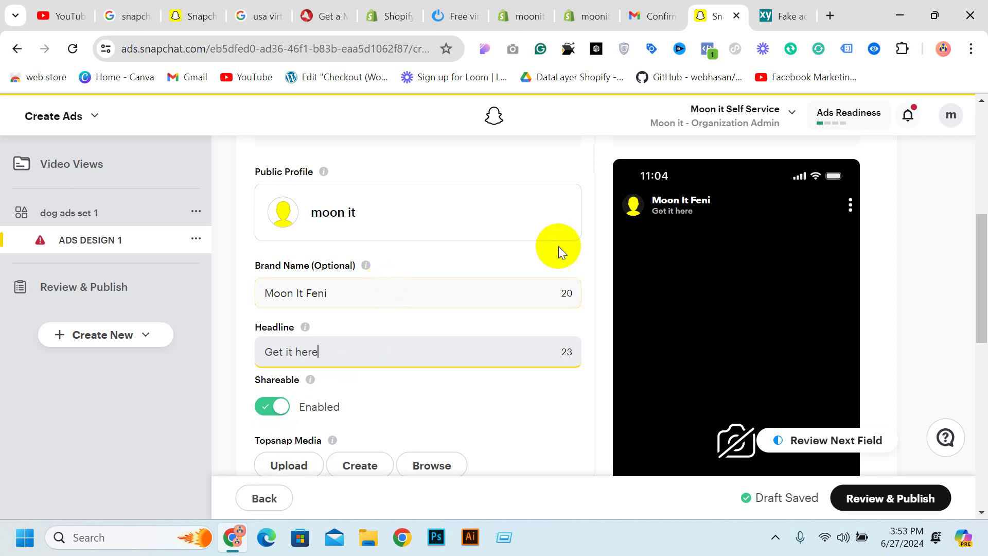
{"action": "scroll", "coordinate": [569, 246], "scroll_direction": "down", "scroll_amount": 3}
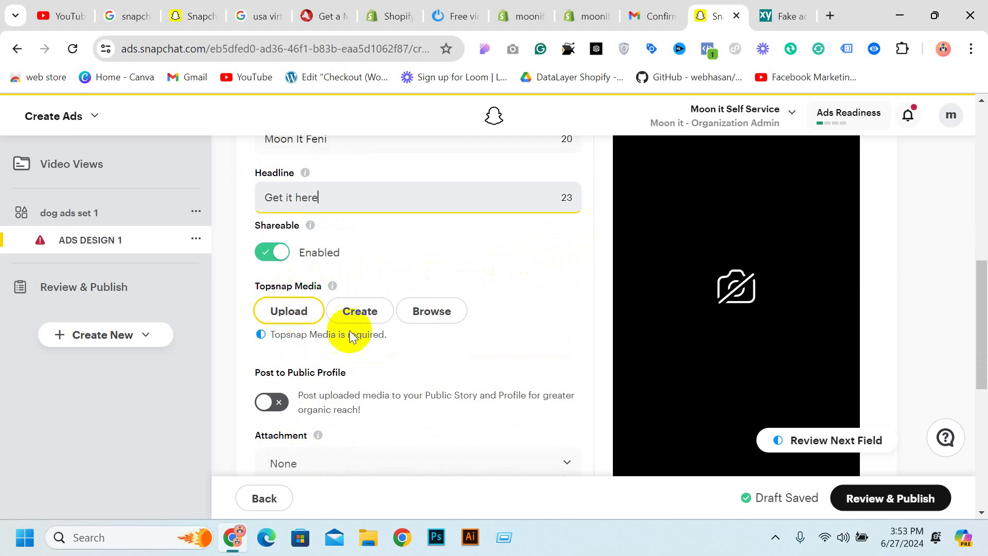
Upload pexels-cottonbro-3205568.jpg from Downloads as the Topsnap media
{"action": "left_click", "coordinate": [285, 313]}
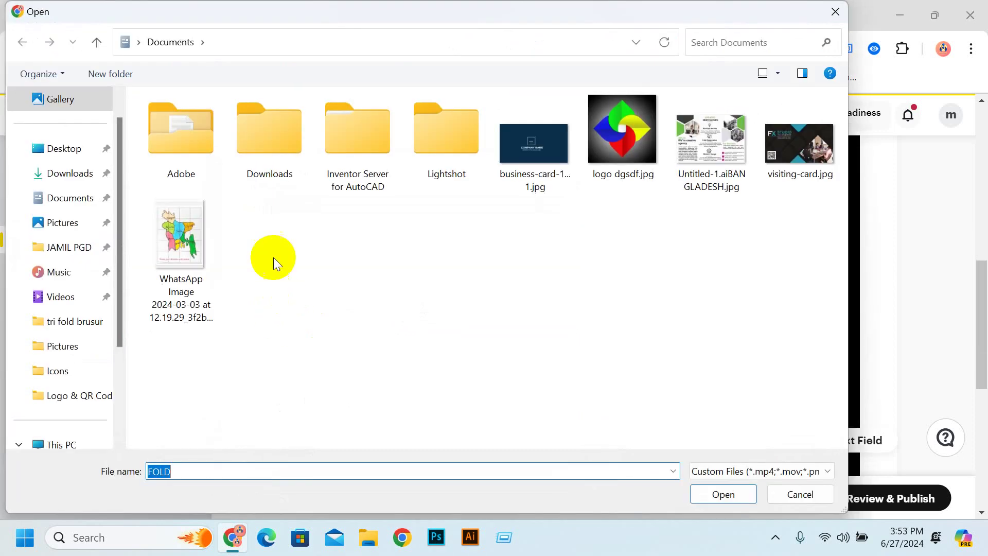
{"action": "left_click", "coordinate": [53, 175]}
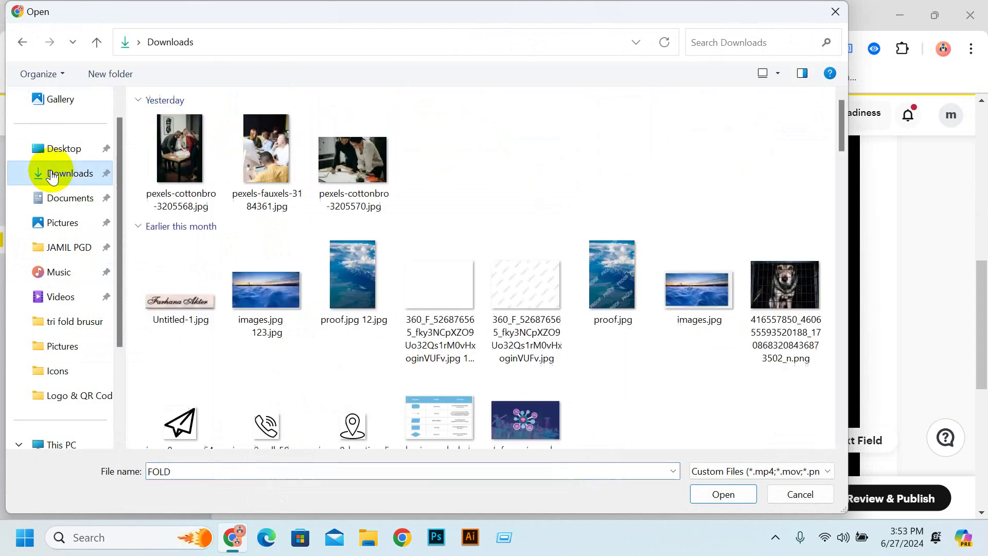
{"action": "scroll", "coordinate": [212, 211], "scroll_direction": "down", "scroll_amount": 10}
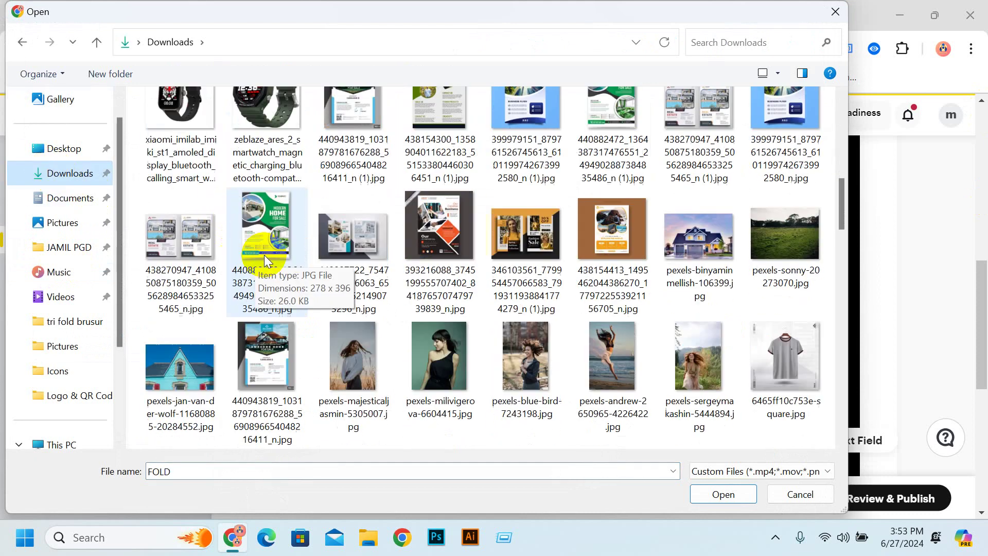
{"action": "scroll", "coordinate": [553, 349], "scroll_direction": "down", "scroll_amount": 8}
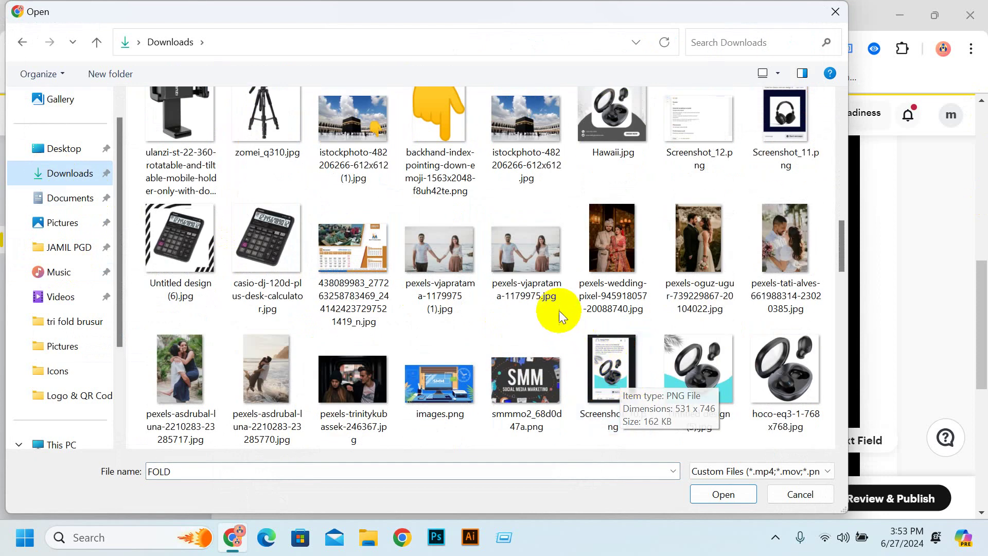
{"action": "scroll", "coordinate": [559, 310], "scroll_direction": "down", "scroll_amount": 10}
{"action": "scroll", "coordinate": [583, 338], "scroll_direction": "up", "scroll_amount": 10}
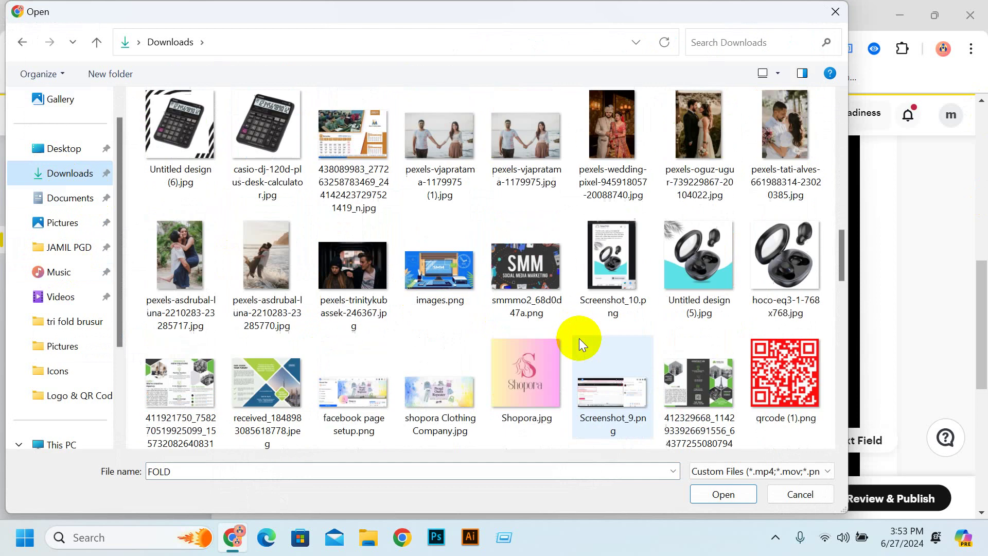
{"action": "scroll", "coordinate": [515, 325], "scroll_direction": "up", "scroll_amount": 5}
{"action": "scroll", "coordinate": [509, 326], "scroll_direction": "down", "scroll_amount": 2}
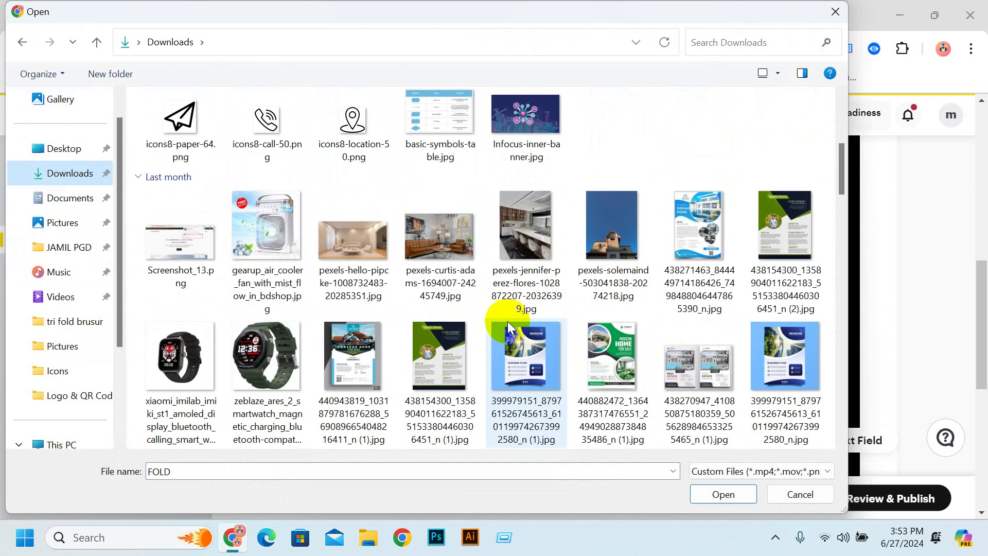
{"action": "scroll", "coordinate": [509, 326], "scroll_direction": "up", "scroll_amount": 5}
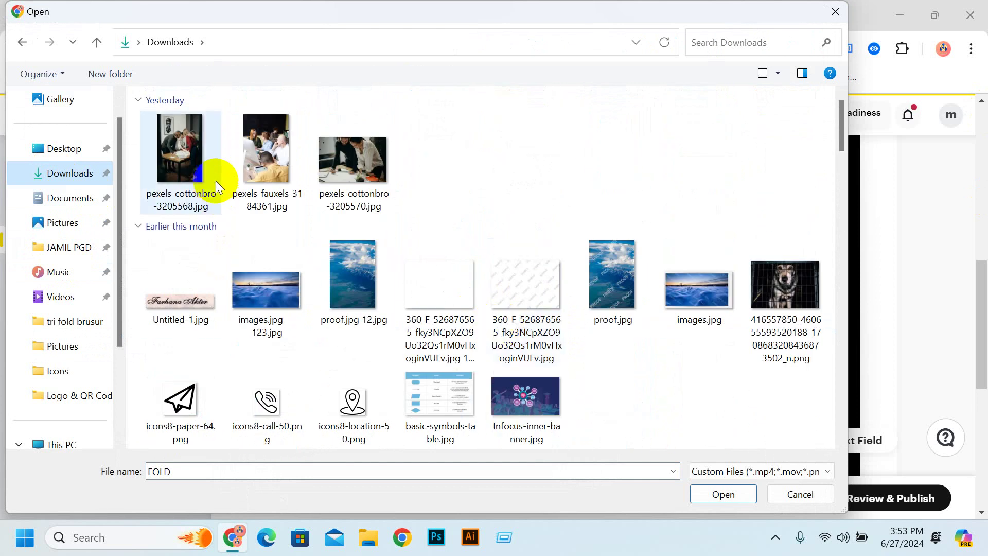
{"action": "left_click", "coordinate": [194, 170]}
{"action": "double_click", "coordinate": [194, 169]}
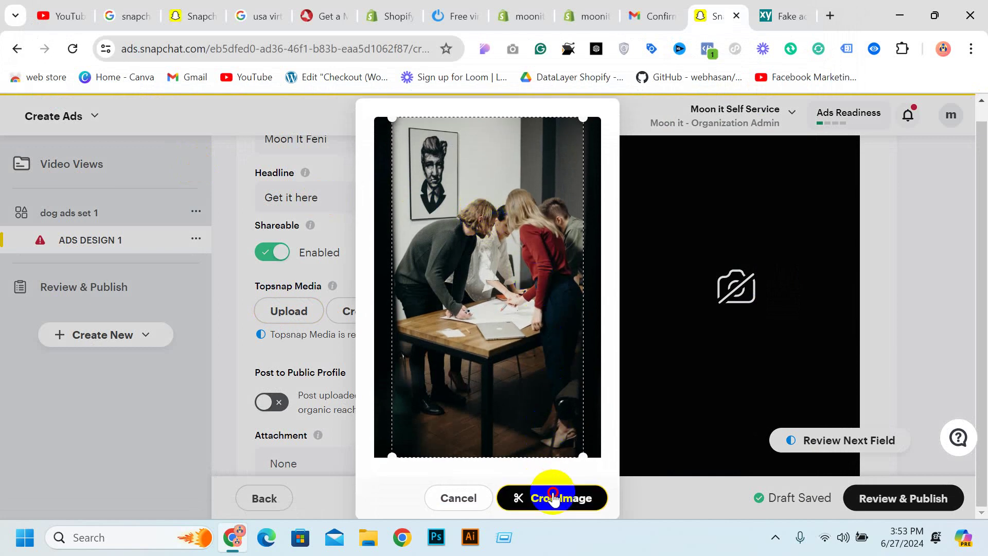
Crop and preview the photo, then delete it from the Topsnap media
{"action": "left_click", "coordinate": [552, 491]}
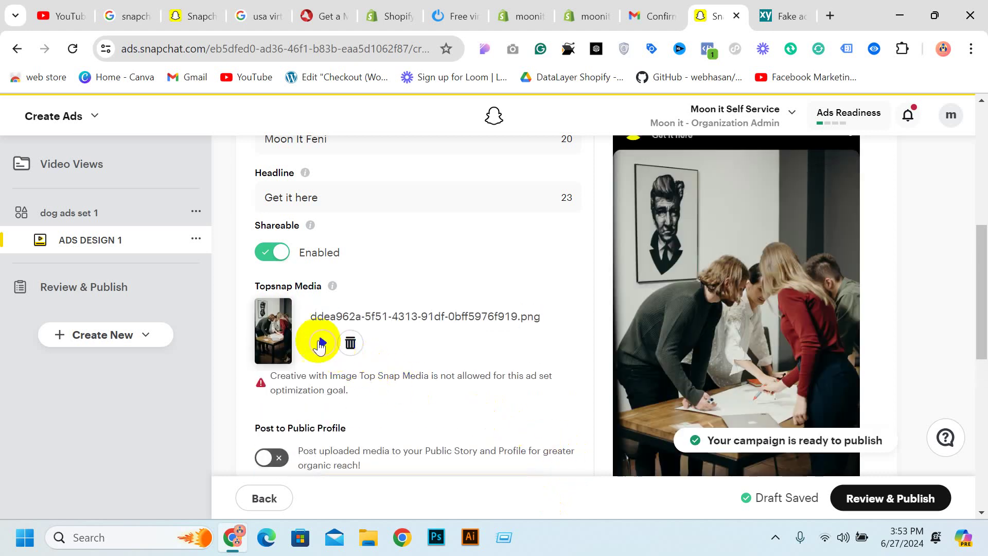
{"action": "left_click", "coordinate": [324, 343]}
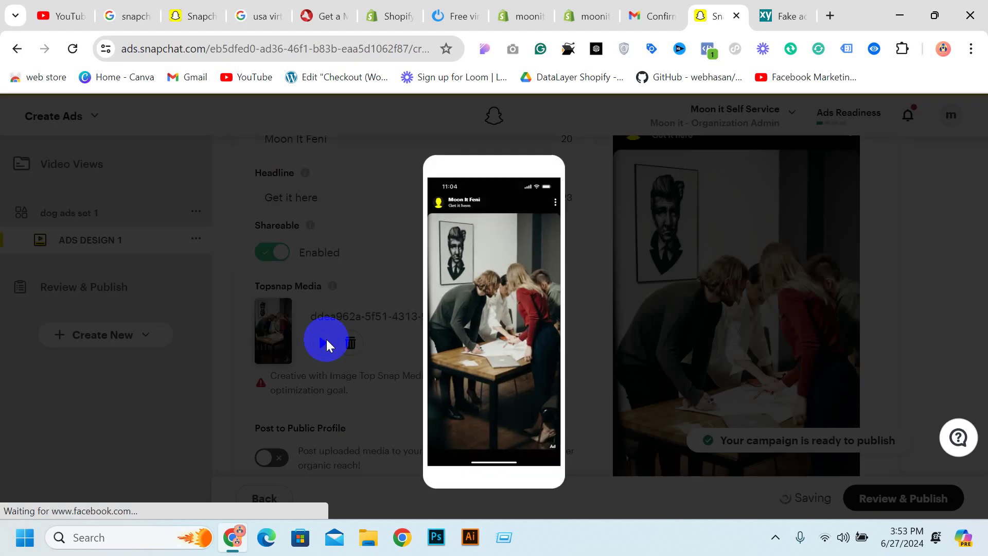
{"action": "left_click", "coordinate": [750, 295]}
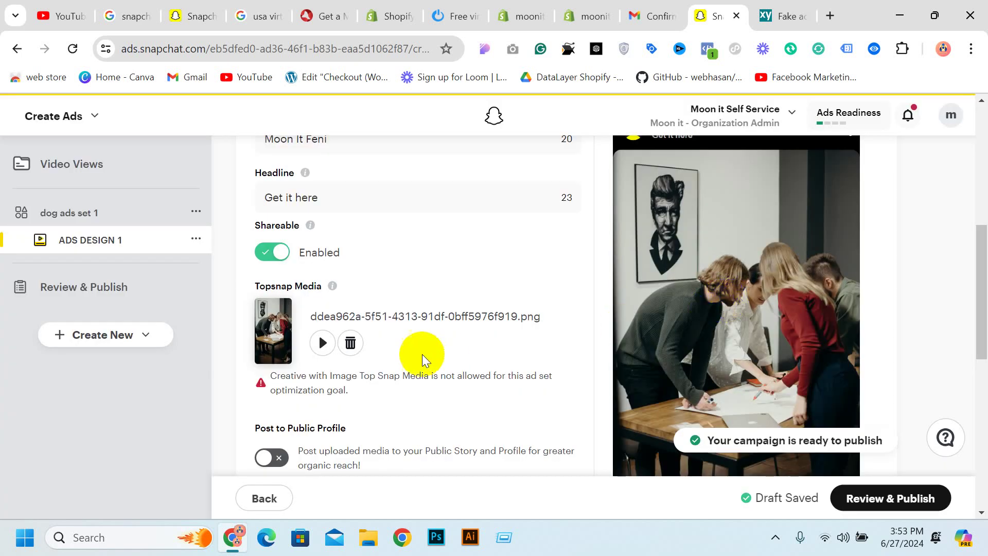
{"action": "scroll", "coordinate": [422, 355], "scroll_direction": "down", "scroll_amount": 2}
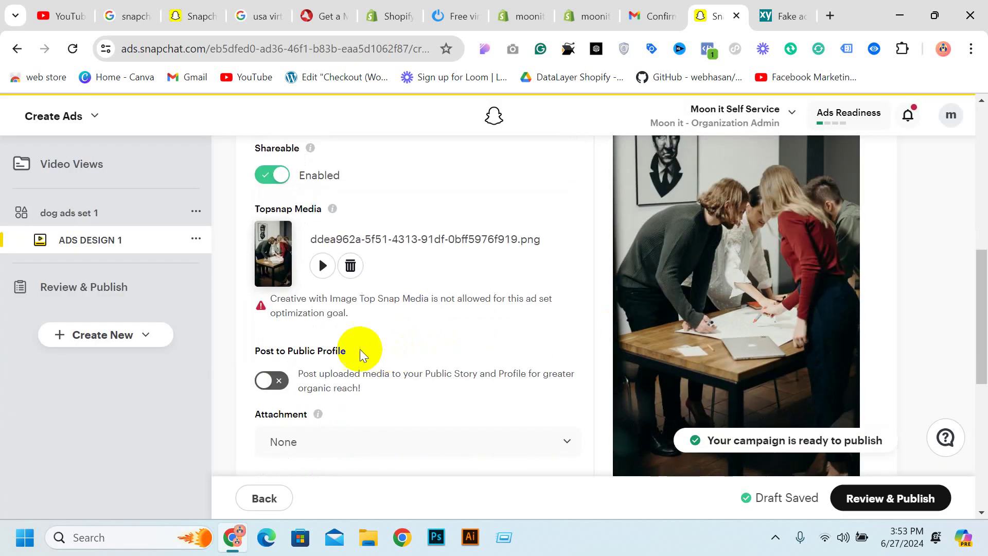
{"action": "left_click", "coordinate": [349, 269]}
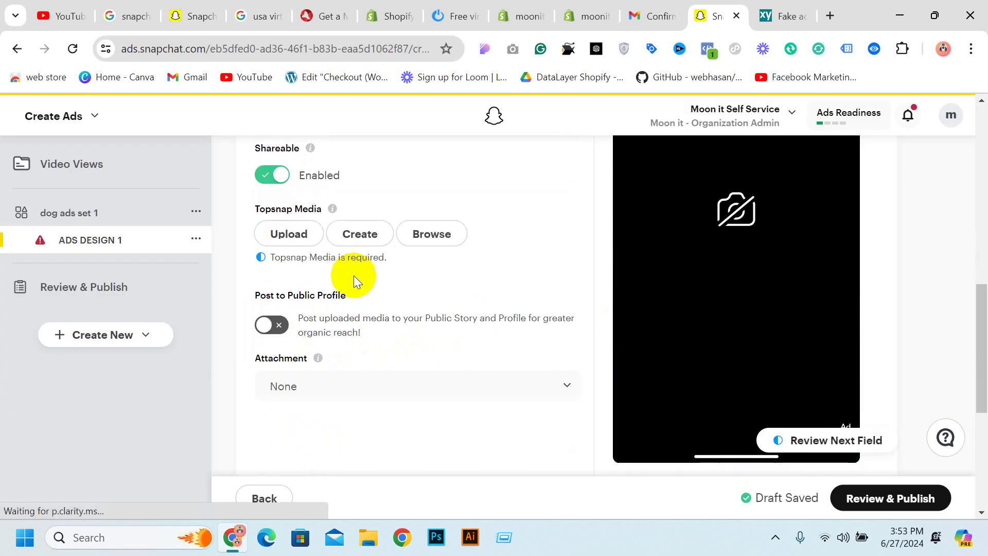
{"action": "left_click", "coordinate": [787, 8]}
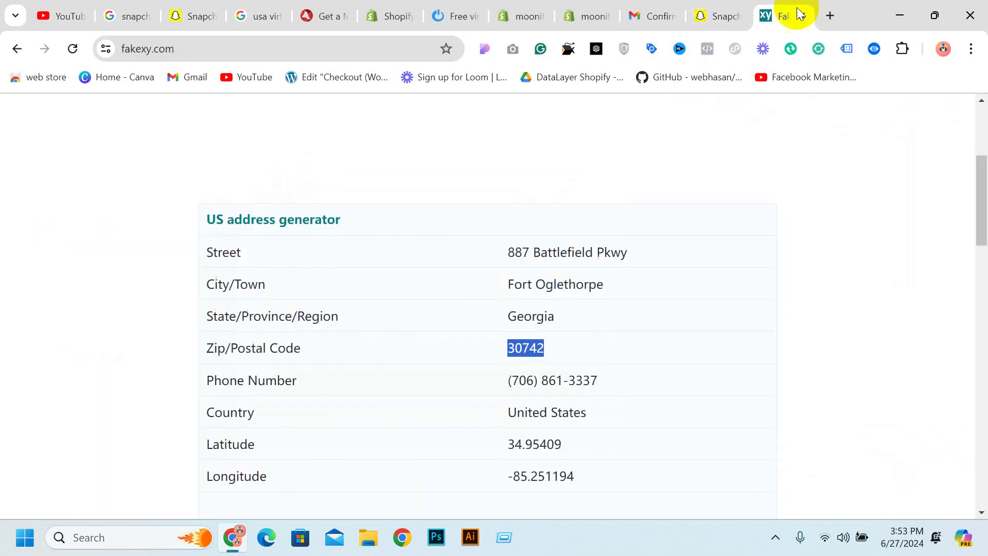
Go to pexels.com and search videos for 'cosmetic product'
{"action": "left_click", "coordinate": [828, 15]}
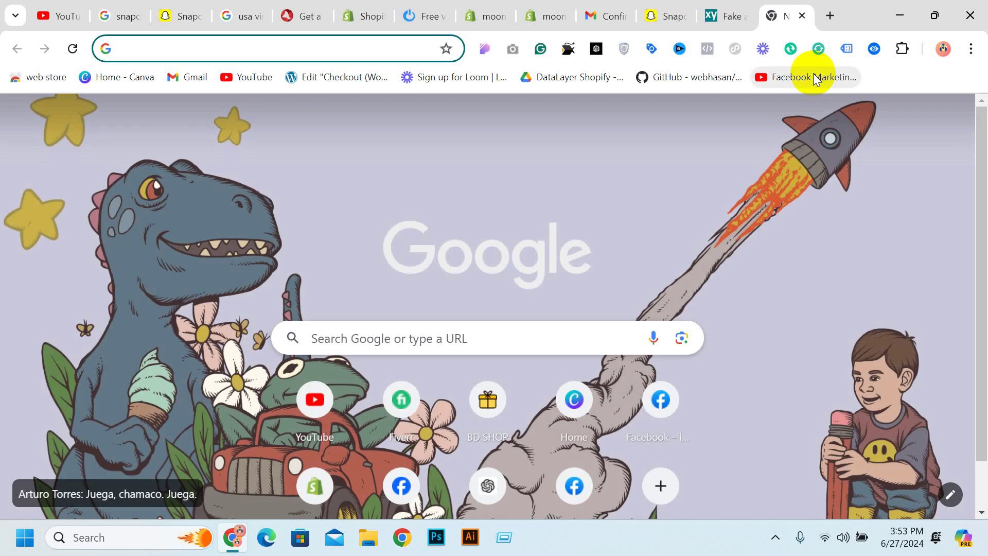
{"action": "type", "text": "pi"}
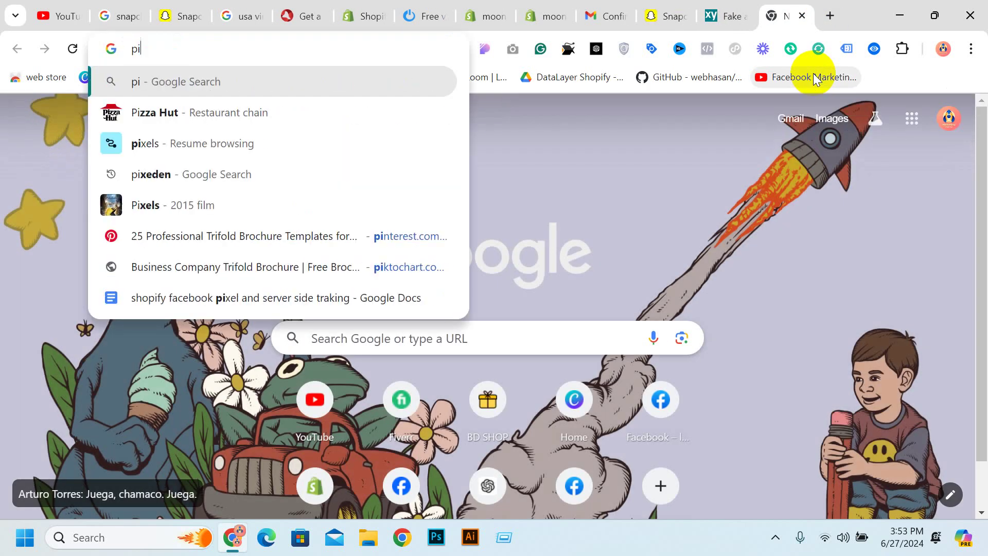
{"action": "key", "text": "BackSpace"}
{"action": "type", "text": "exel"}
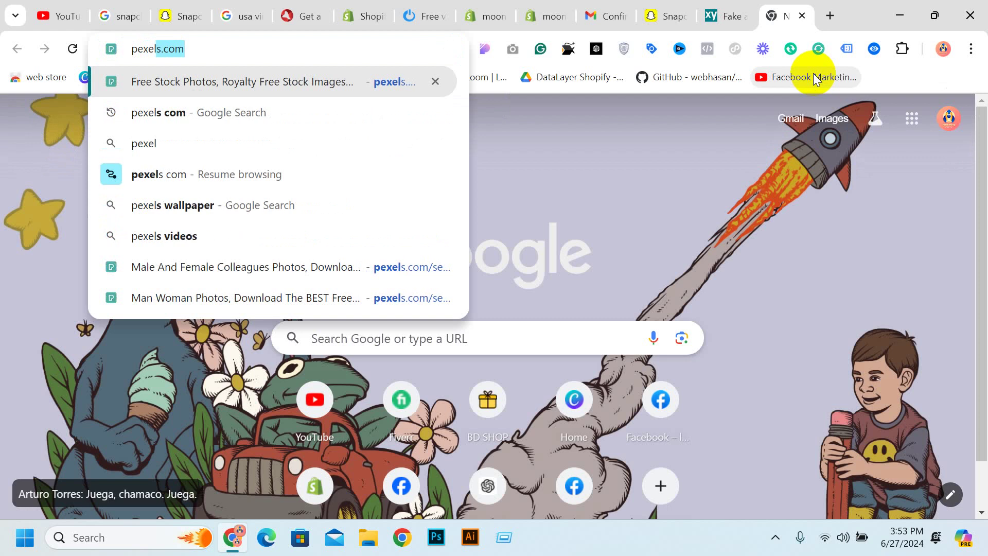
{"action": "key", "text": "Return"}
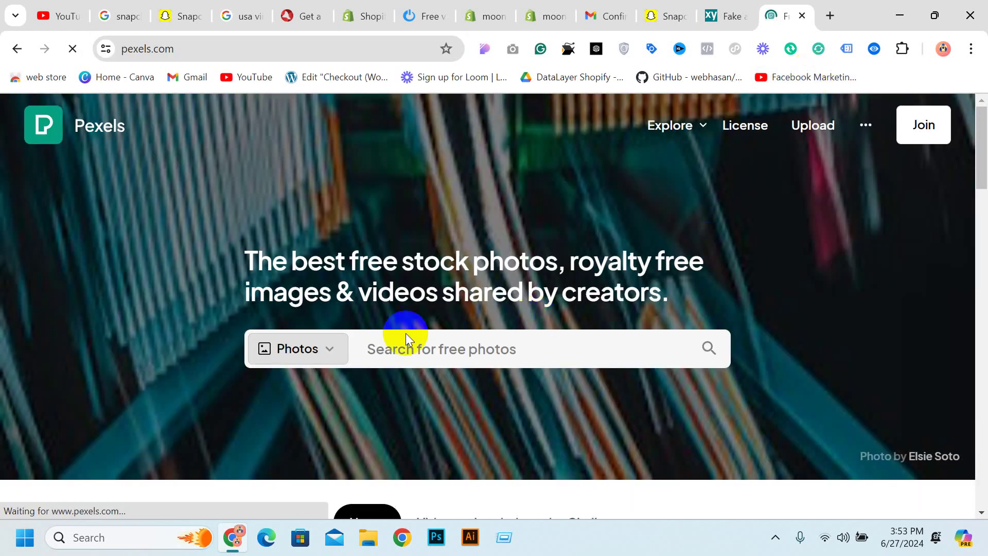
{"action": "left_click", "coordinate": [306, 345]}
{"action": "left_click", "coordinate": [300, 304]}
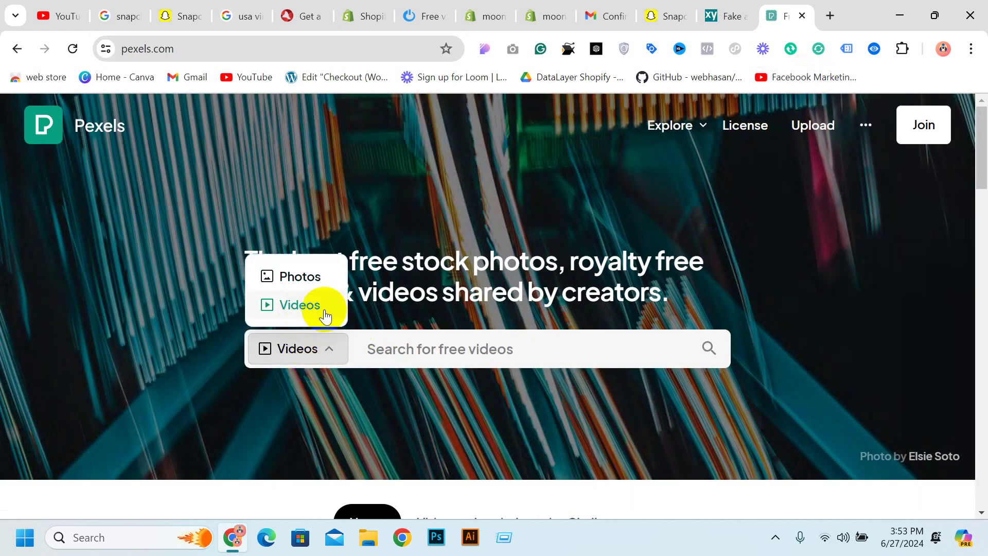
{"action": "left_click", "coordinate": [422, 346]}
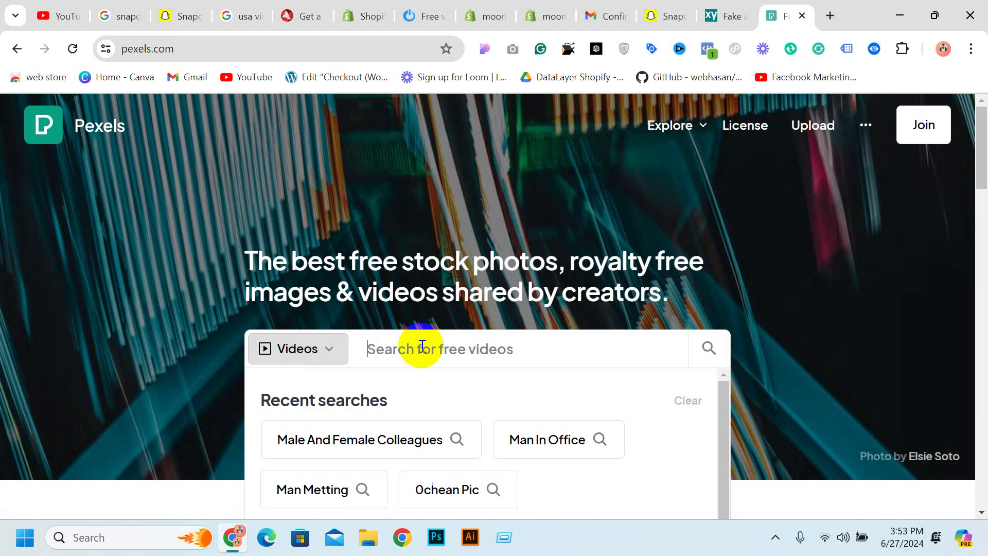
{"action": "type", "text": "cos"}
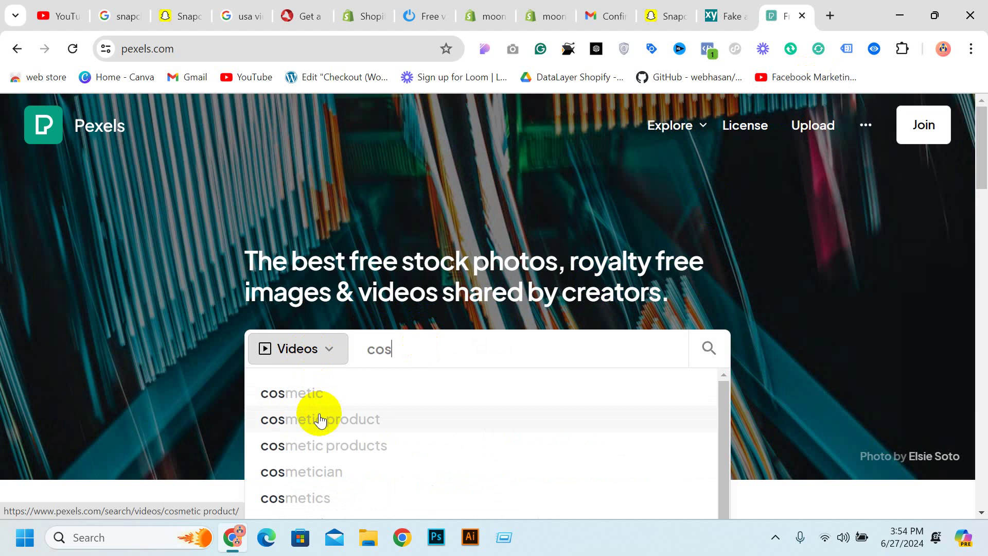
{"action": "left_click", "coordinate": [322, 418]}
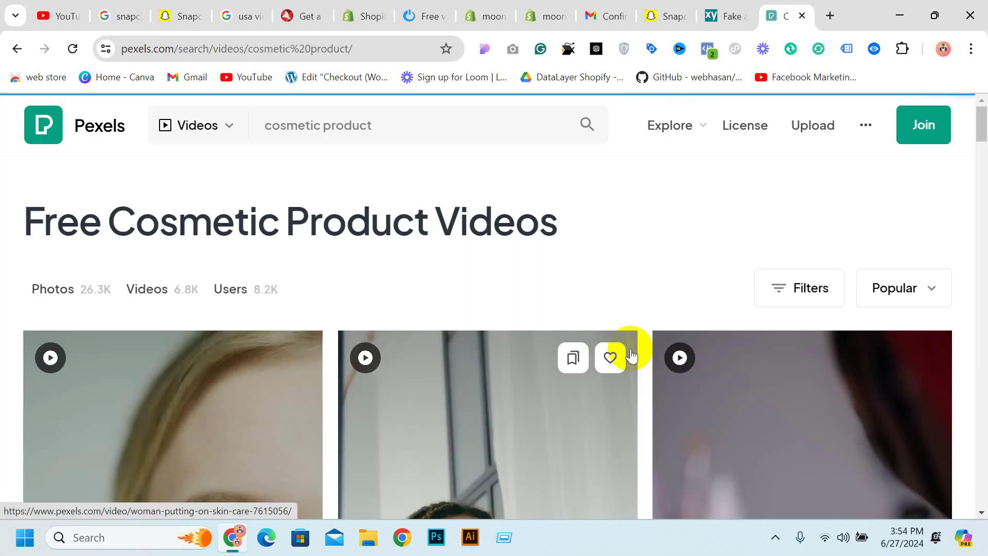
Download the jade-roller woman video in HD 720x1248
{"action": "scroll", "coordinate": [618, 335], "scroll_direction": "down", "scroll_amount": 5}
{"action": "scroll", "coordinate": [482, 314], "scroll_direction": "down", "scroll_amount": 4}
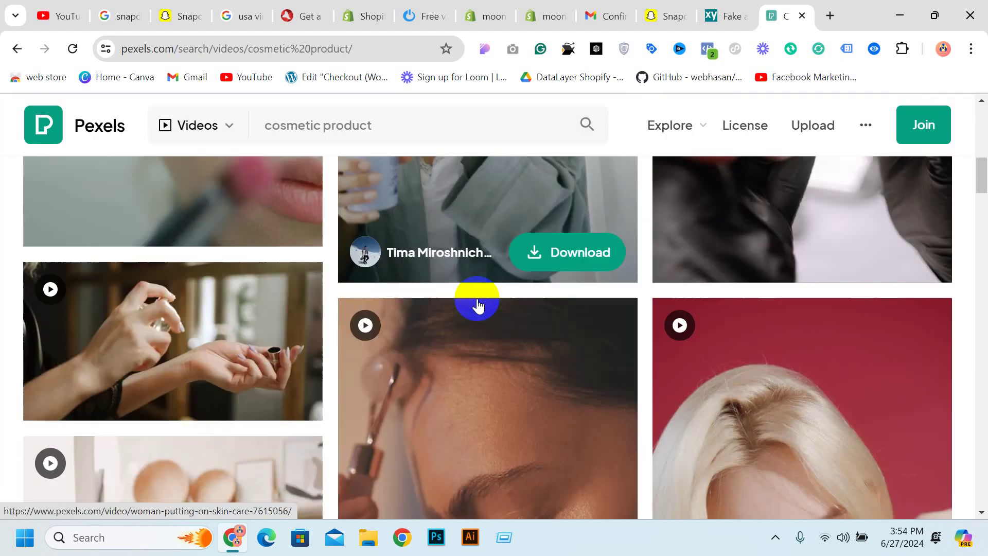
{"action": "scroll", "coordinate": [478, 311], "scroll_direction": "up", "scroll_amount": 2}
{"action": "scroll", "coordinate": [475, 309], "scroll_direction": "down", "scroll_amount": 3}
{"action": "scroll", "coordinate": [474, 309], "scroll_direction": "down", "scroll_amount": 3}
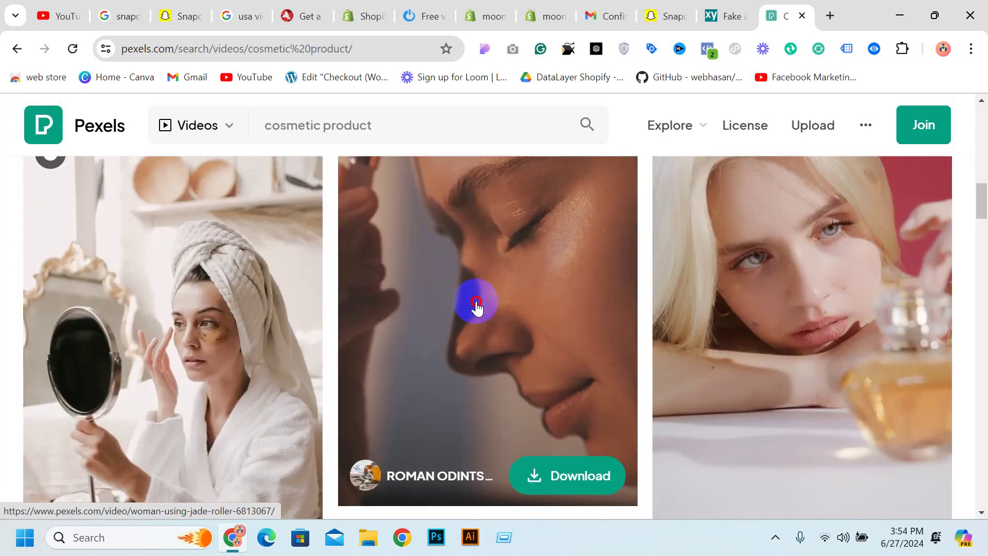
{"action": "left_click", "coordinate": [474, 309]}
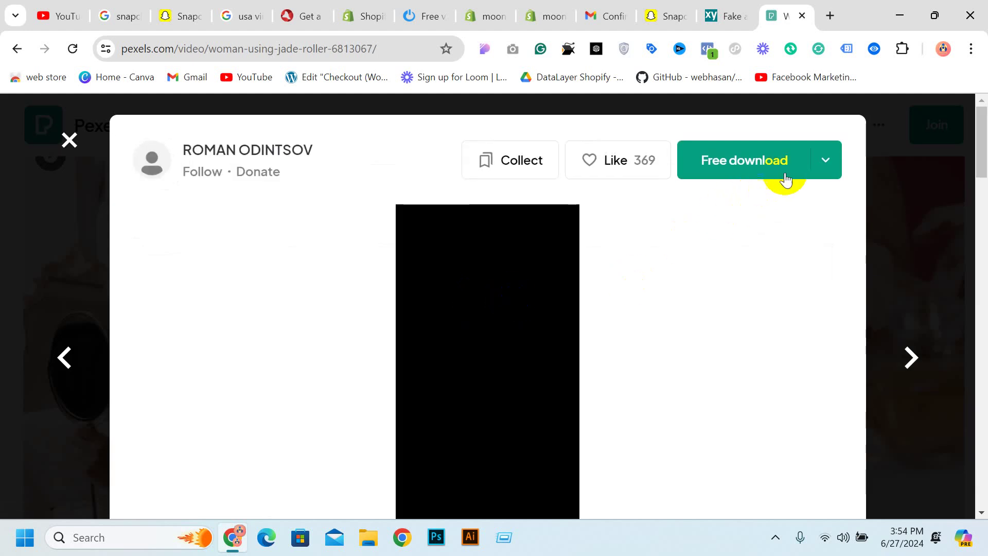
{"action": "left_click", "coordinate": [818, 163]}
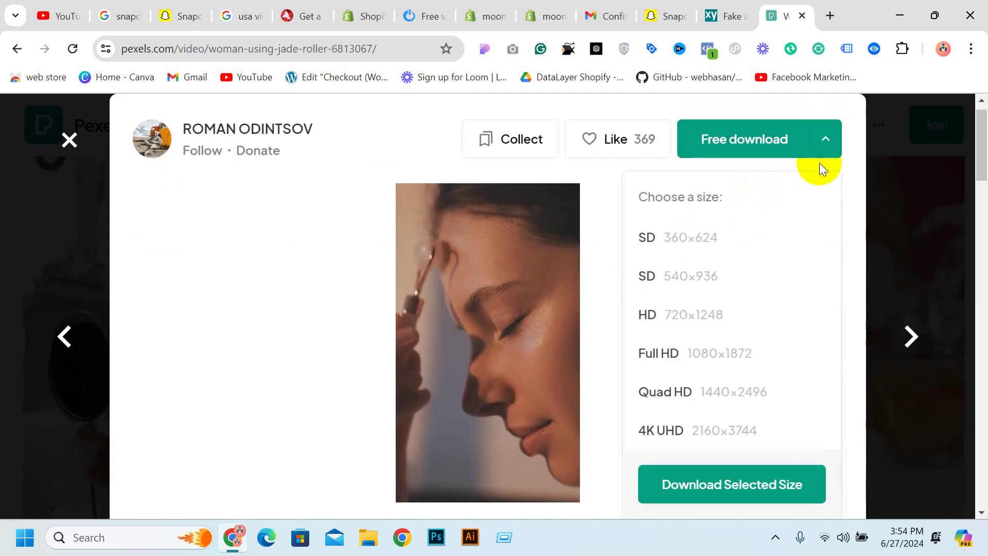
{"action": "left_click", "coordinate": [722, 316]}
{"action": "left_click", "coordinate": [757, 486]}
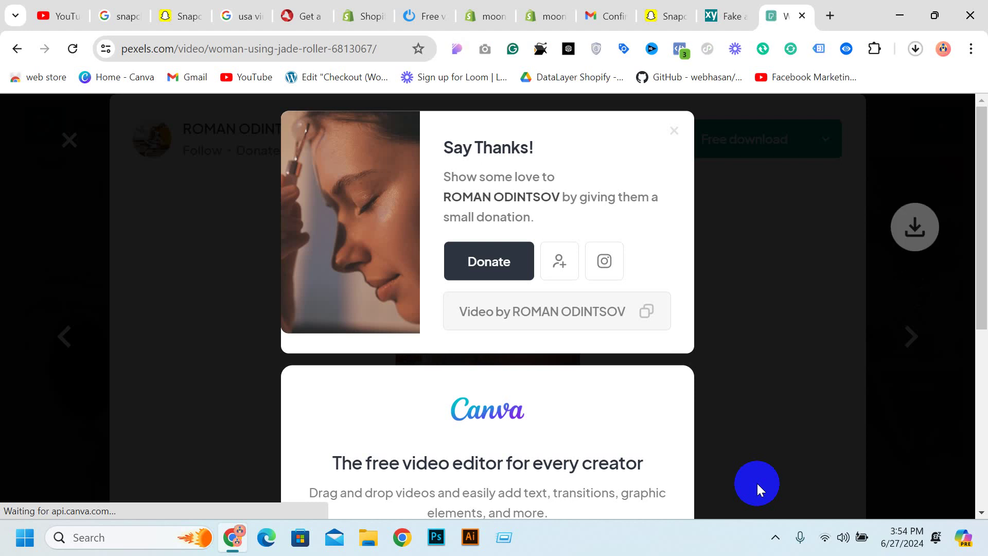
{"action": "left_click", "coordinate": [687, 27]}
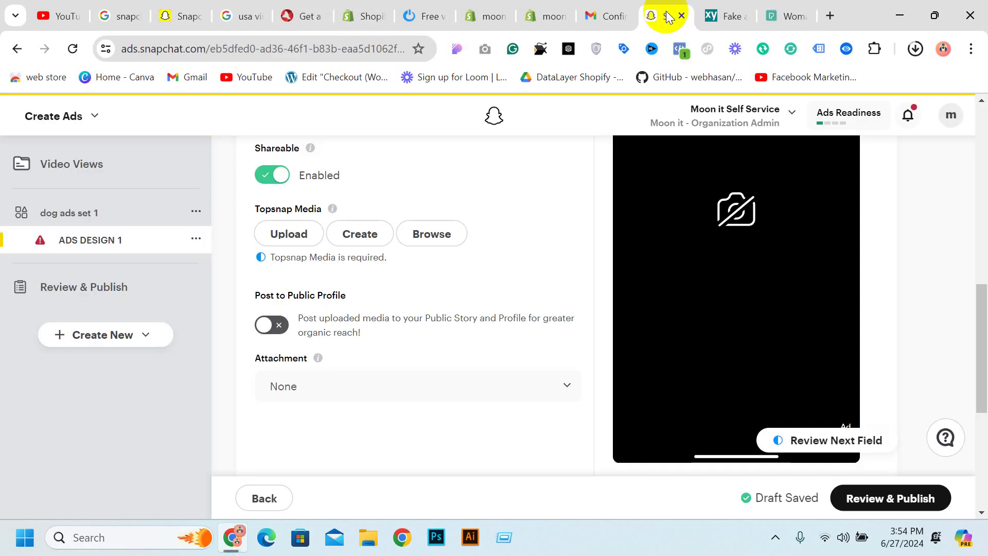
Upload the jade-roller mp4 as the Topsnap video and enable Post to Public Profile
{"action": "left_click", "coordinate": [291, 234]}
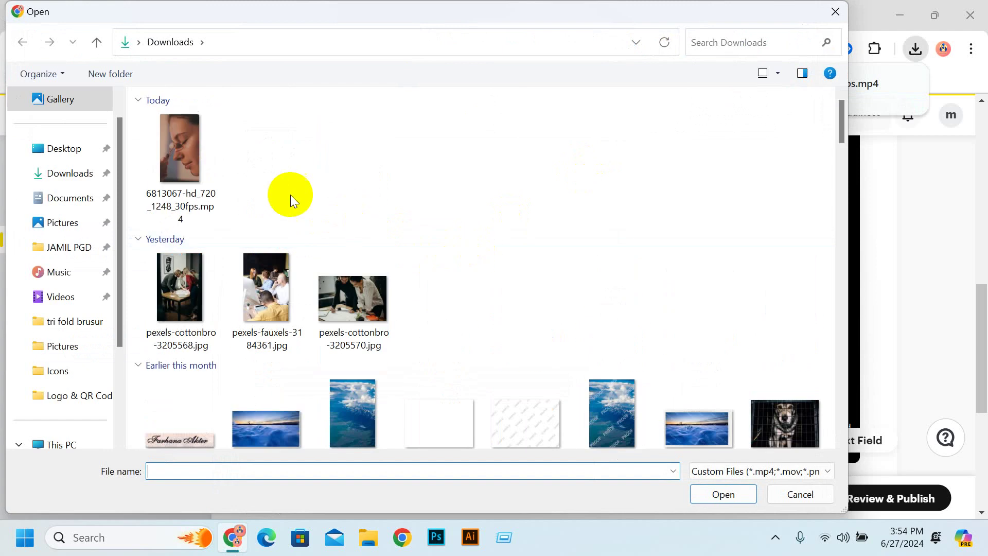
{"action": "left_click", "coordinate": [209, 168]}
{"action": "double_click", "coordinate": [208, 168]}
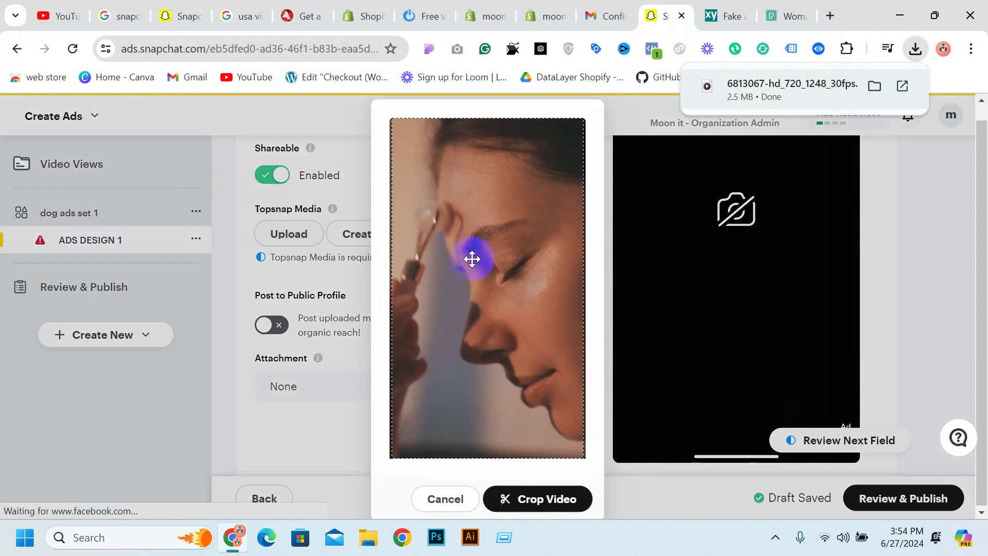
{"action": "left_click", "coordinate": [532, 493]}
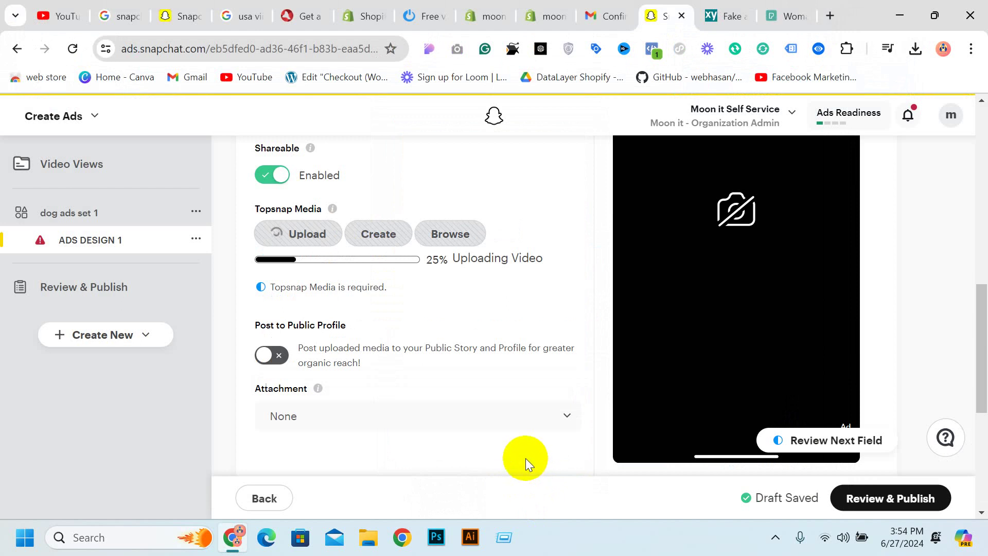
{"action": "scroll", "coordinate": [436, 321], "scroll_direction": "down", "scroll_amount": 3}
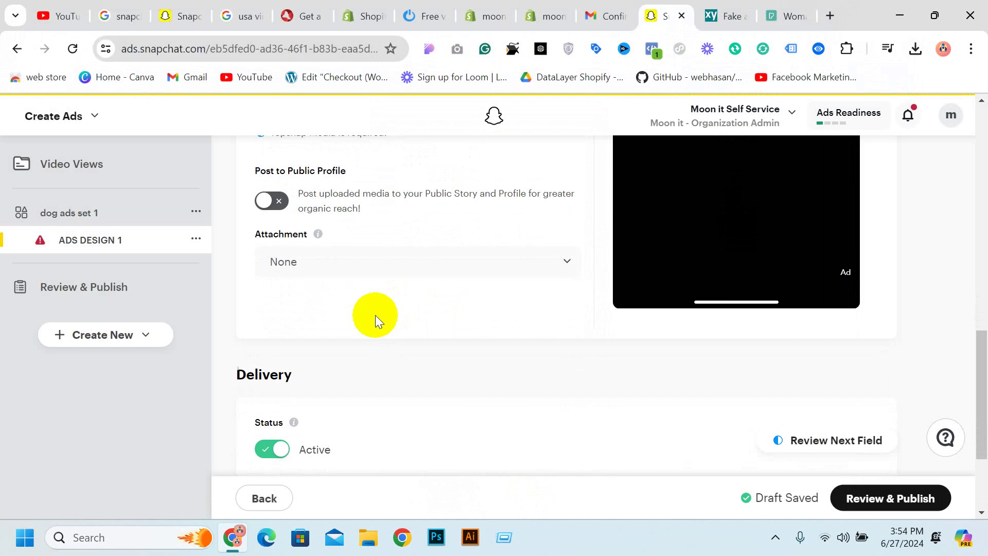
{"action": "left_click", "coordinate": [272, 200]}
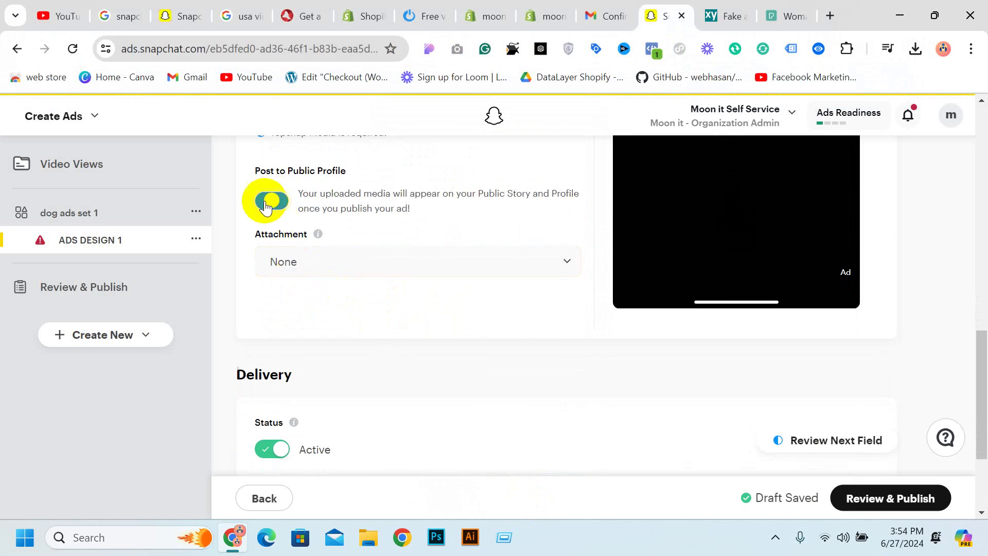
{"action": "left_click", "coordinate": [446, 260]}
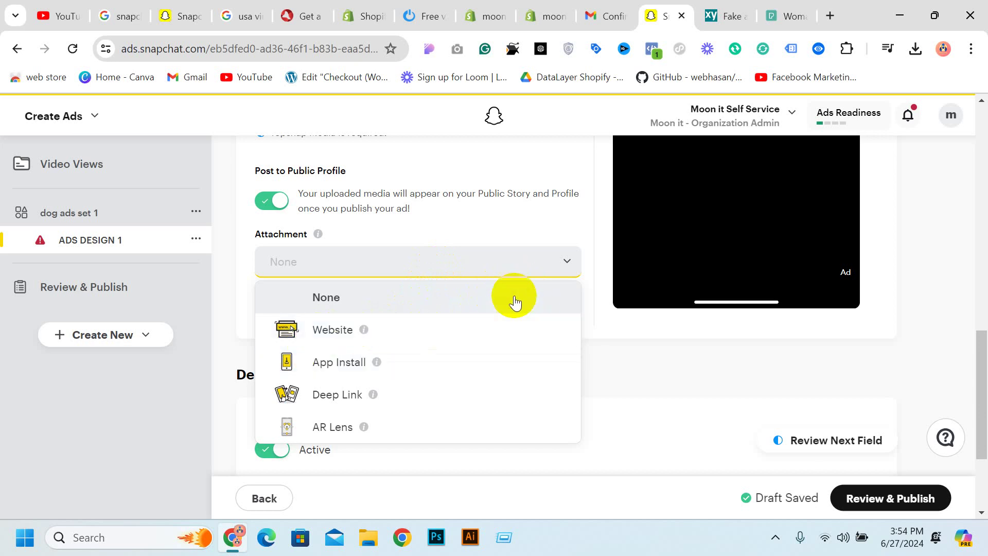
Set the ad attachment to Website with a Shop Now call to action
{"action": "scroll", "coordinate": [512, 288], "scroll_direction": "up", "scroll_amount": 9}
{"action": "scroll", "coordinate": [717, 253], "scroll_direction": "down", "scroll_amount": 9}
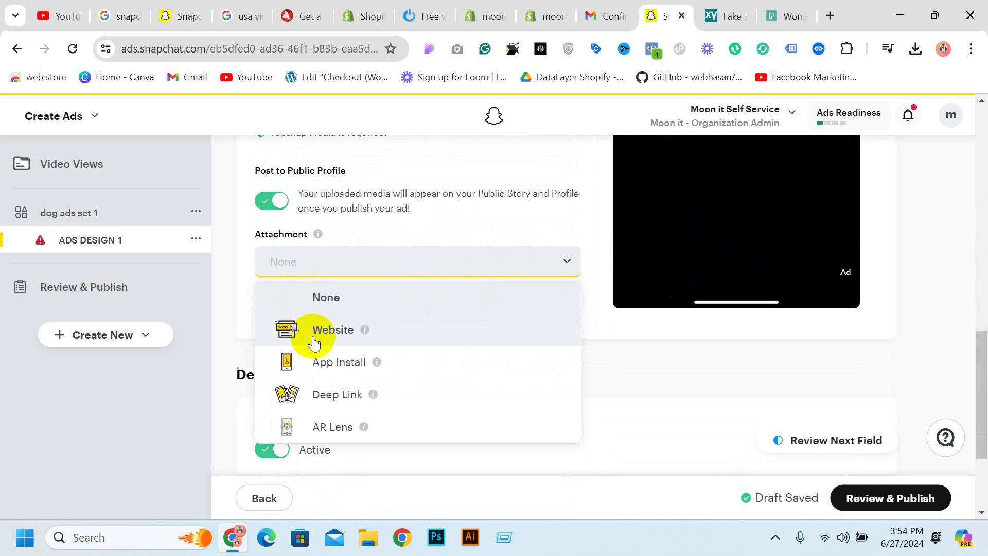
{"action": "left_click", "coordinate": [315, 332]}
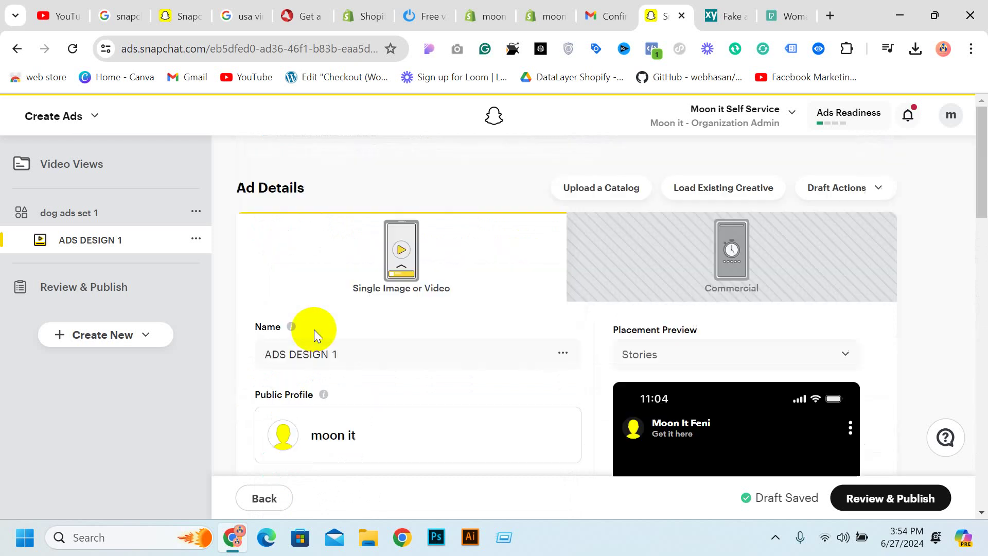
{"action": "scroll", "coordinate": [471, 328], "scroll_direction": "down", "scroll_amount": 8}
{"action": "scroll", "coordinate": [524, 314], "scroll_direction": "down", "scroll_amount": 5}
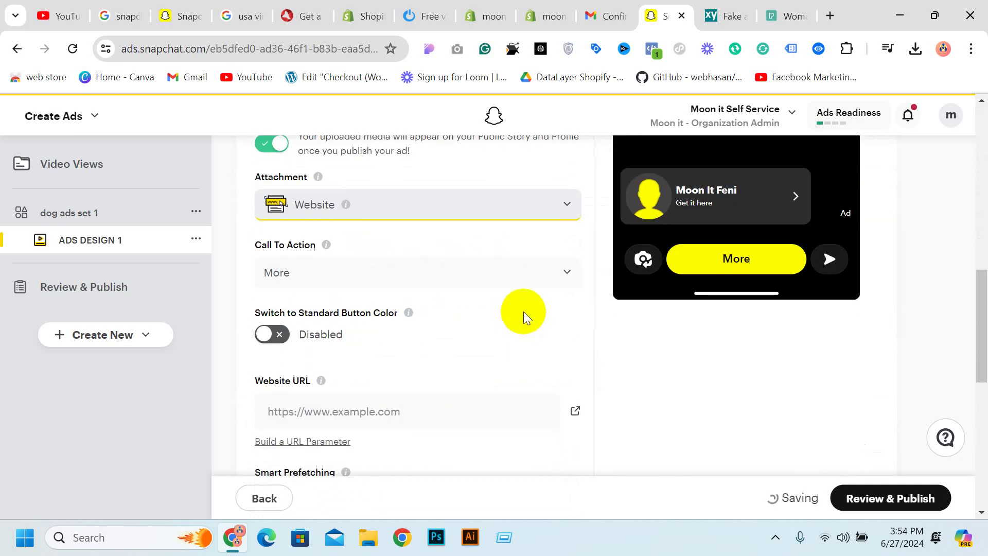
{"action": "left_click", "coordinate": [380, 276]}
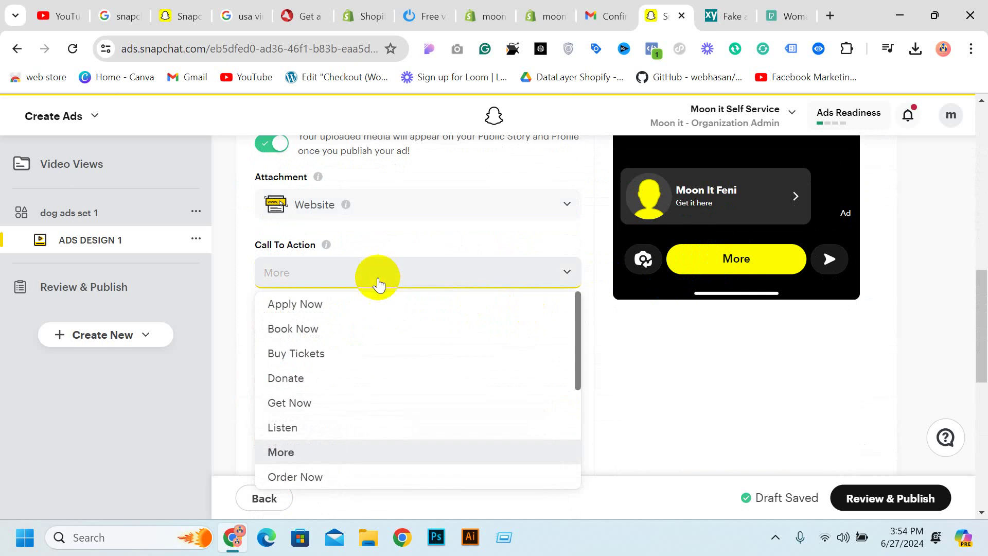
{"action": "scroll", "coordinate": [360, 348], "scroll_direction": "down", "scroll_amount": 2}
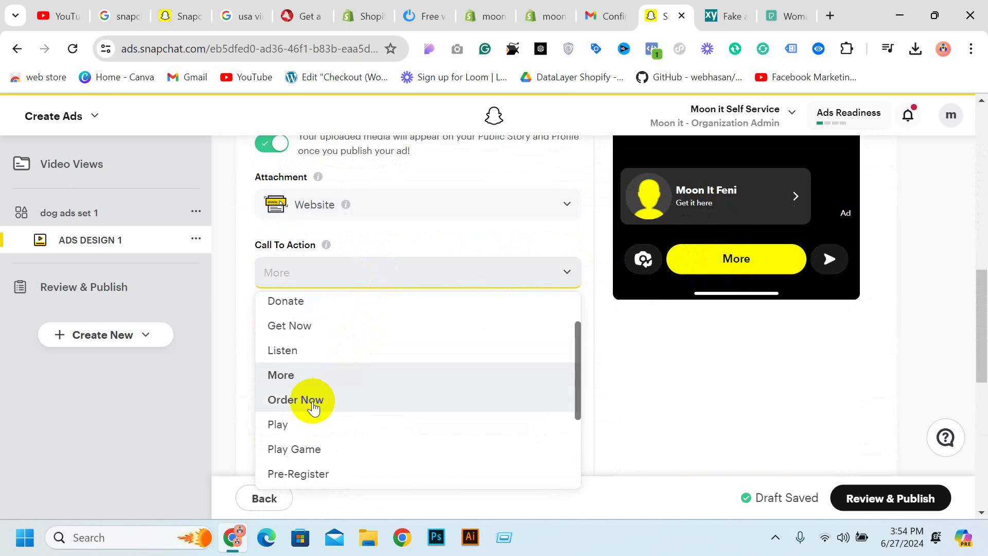
{"action": "scroll", "coordinate": [303, 360], "scroll_direction": "up", "scroll_amount": 2}
{"action": "scroll", "coordinate": [319, 345], "scroll_direction": "down", "scroll_amount": 4}
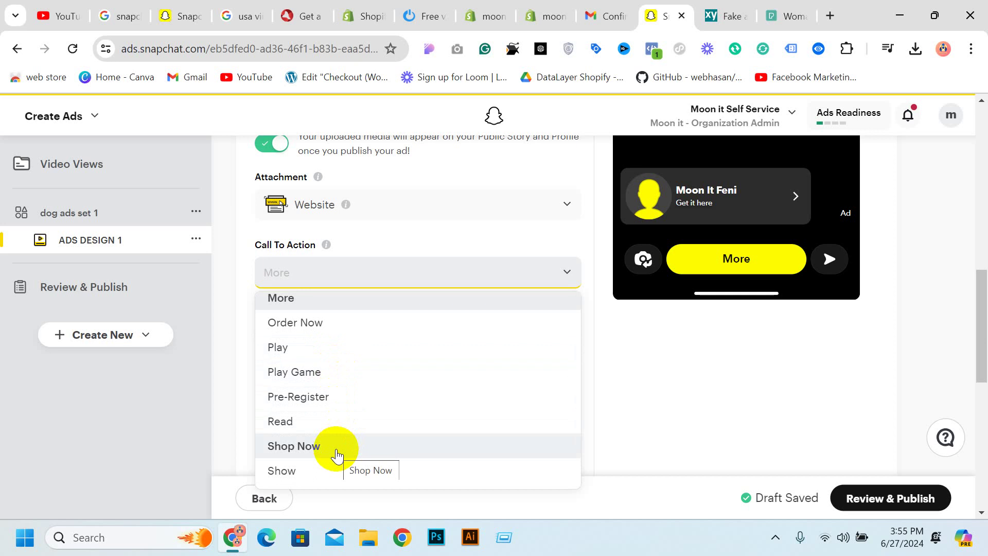
{"action": "left_click", "coordinate": [337, 448]}
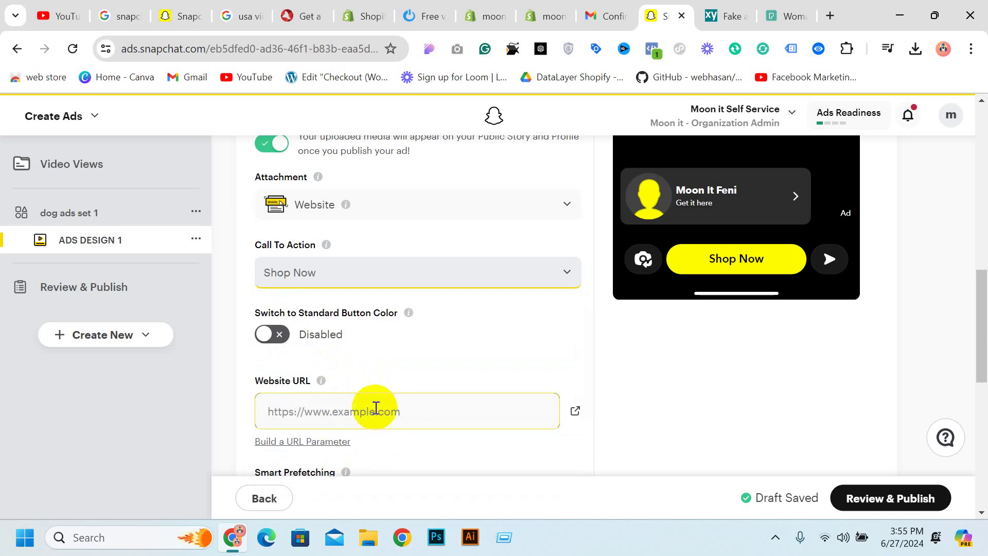
{"action": "scroll", "coordinate": [373, 410], "scroll_direction": "down", "scroll_amount": 1}
{"action": "left_click", "coordinate": [369, 388]}
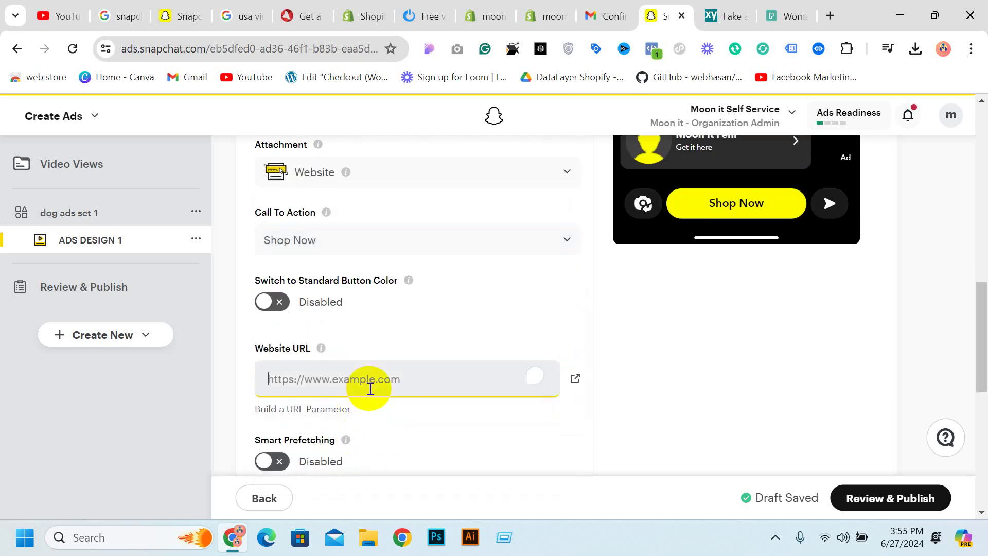
{"action": "left_click", "coordinate": [553, 16]}
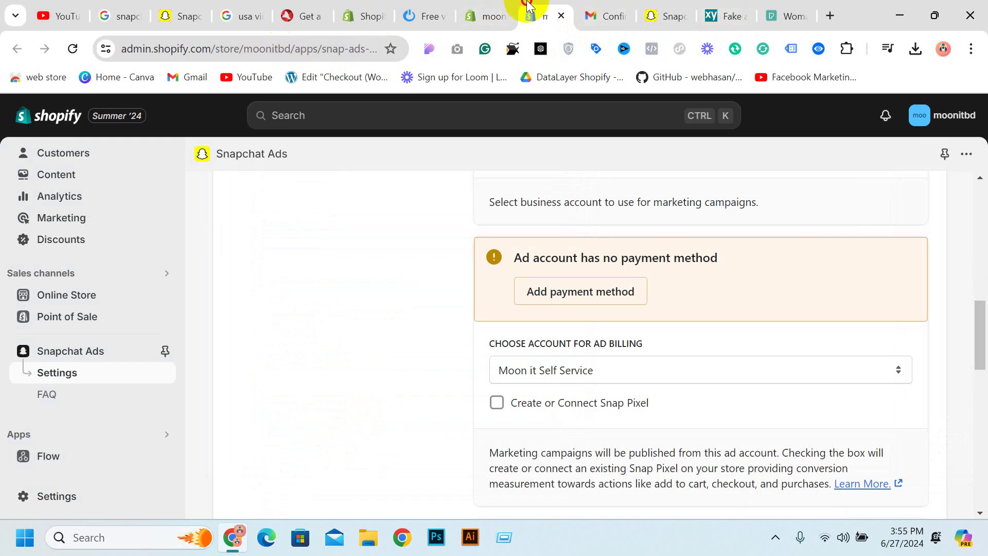
Open the moonitbd.myshopify.com storefront from Shopify and copy its web address
{"action": "left_click", "coordinate": [506, 6]}
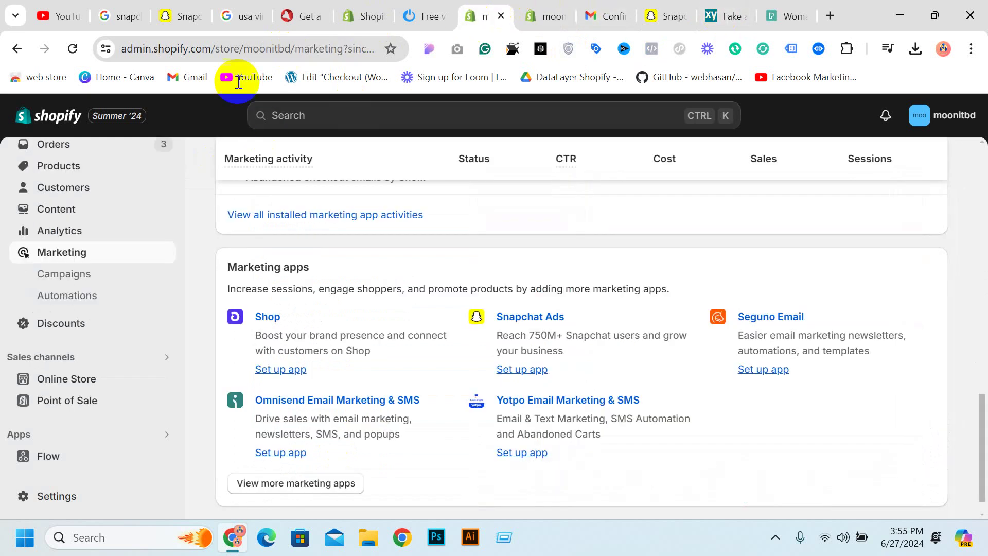
{"action": "left_click", "coordinate": [258, 6]}
{"action": "left_click", "coordinate": [366, 10]}
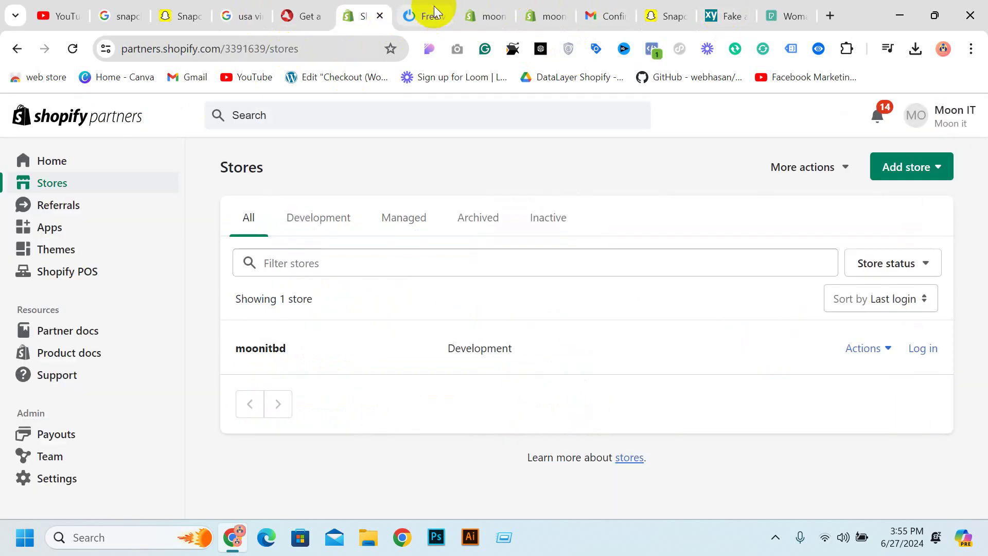
{"action": "left_click", "coordinate": [476, 14]}
{"action": "left_click", "coordinate": [528, 16]}
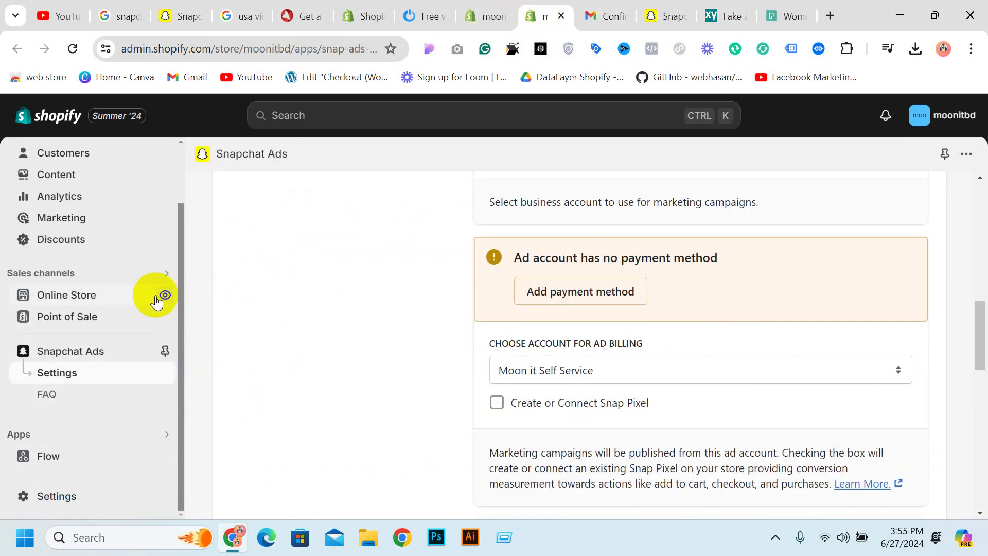
{"action": "left_click", "coordinate": [161, 297]}
{"action": "left_click", "coordinate": [561, 17]}
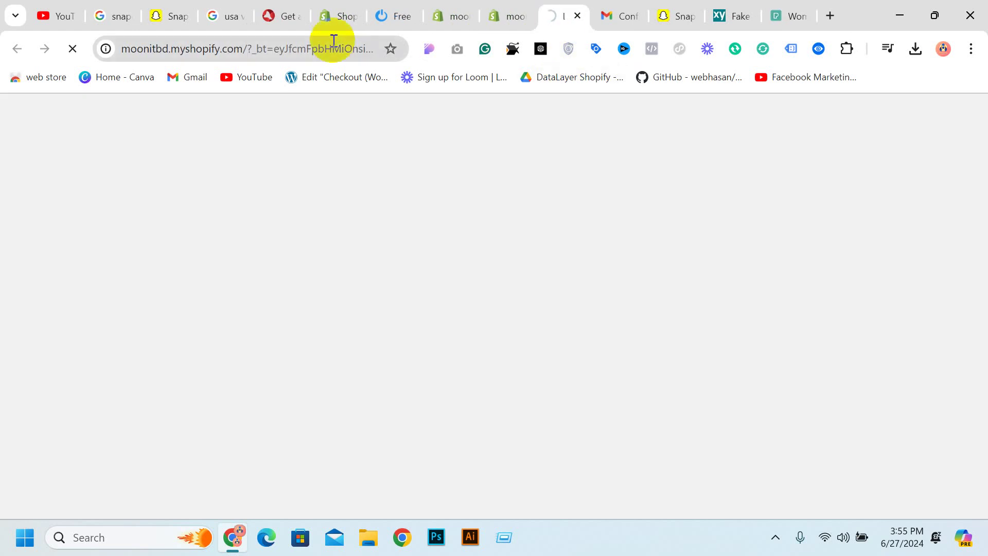
{"action": "left_click", "coordinate": [247, 54]}
{"action": "key", "text": "ctrl+c"}
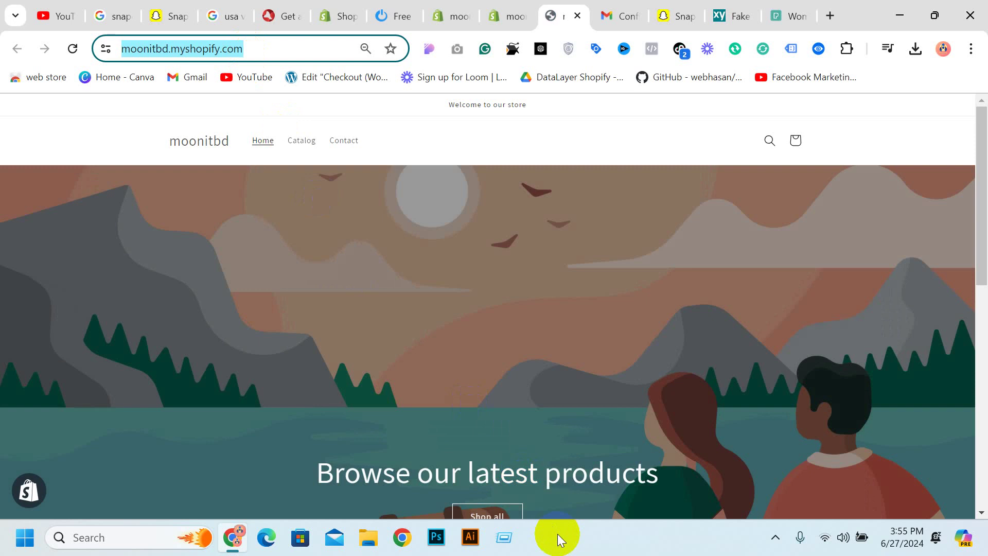
{"action": "left_click", "coordinate": [685, 14]}
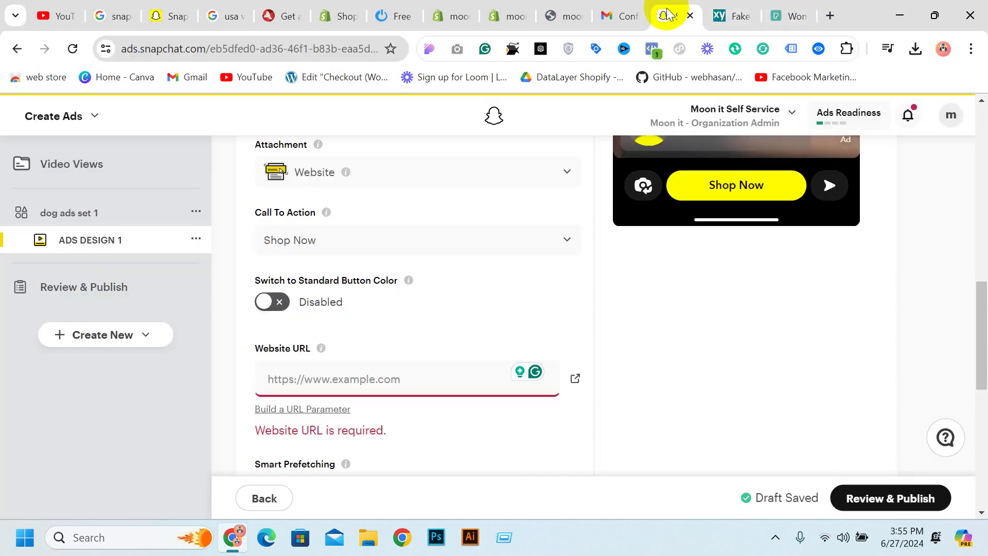
{"action": "key", "text": "ctrl+v"}
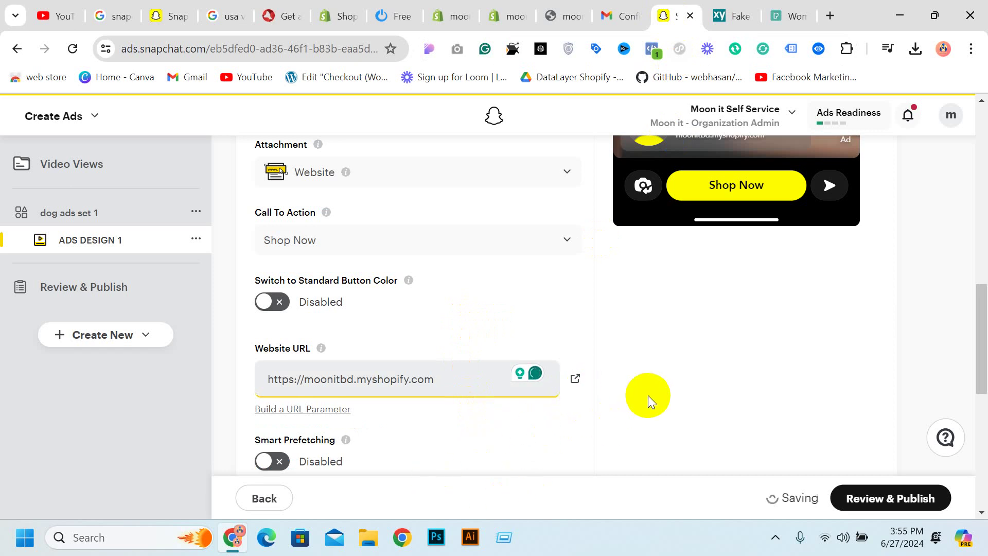
{"action": "scroll", "coordinate": [649, 404], "scroll_direction": "up", "scroll_amount": 3}
{"action": "scroll", "coordinate": [597, 332], "scroll_direction": "up", "scroll_amount": 3}
{"action": "scroll", "coordinate": [664, 315], "scroll_direction": "down", "scroll_amount": 3}
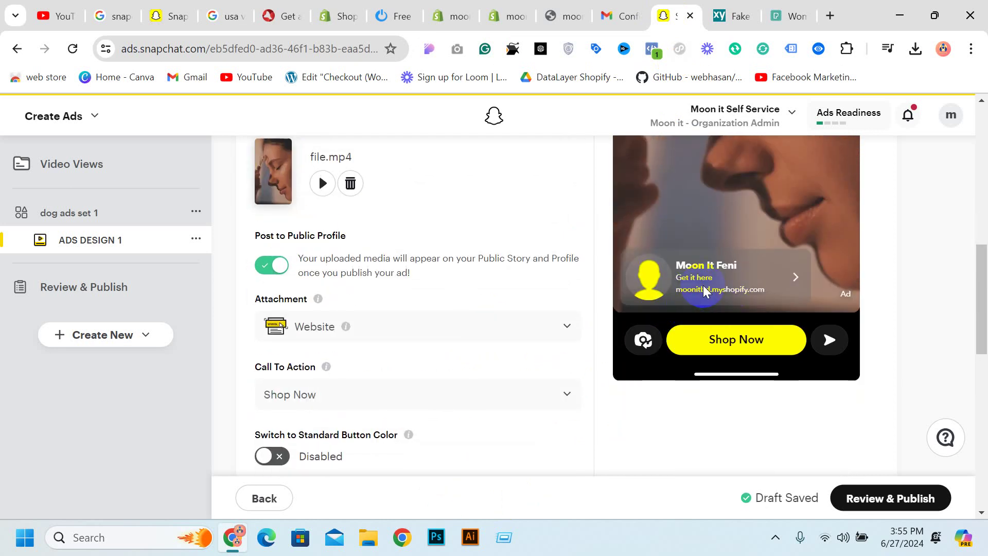
{"action": "scroll", "coordinate": [705, 290], "scroll_direction": "up", "scroll_amount": 8}
{"action": "scroll", "coordinate": [749, 246], "scroll_direction": "down", "scroll_amount": 6}
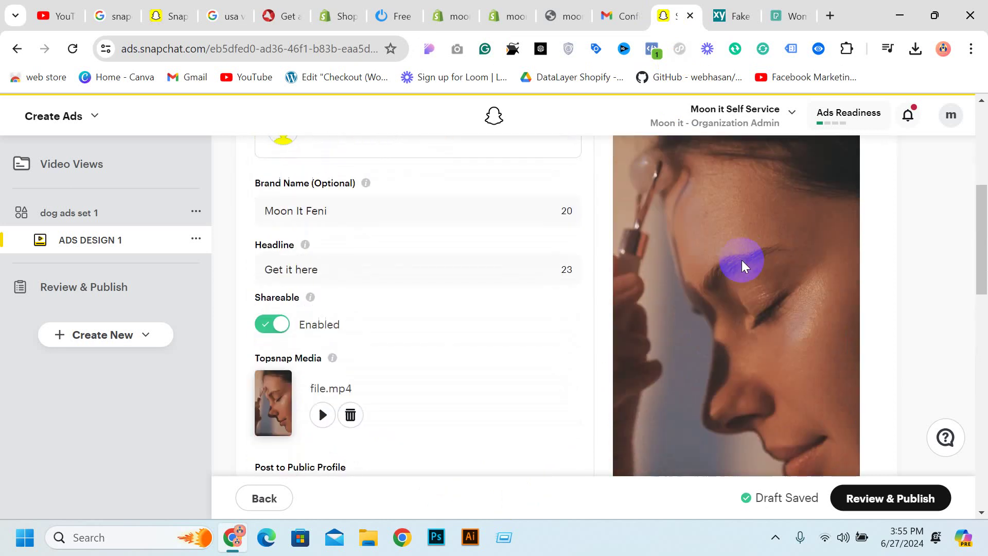
{"action": "scroll", "coordinate": [428, 267], "scroll_direction": "down", "scroll_amount": 5}
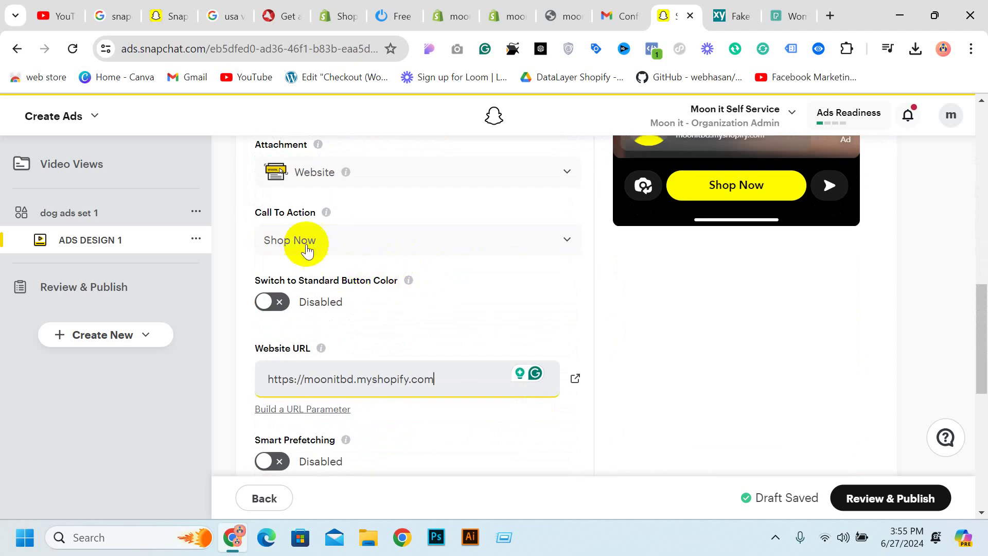
{"action": "scroll", "coordinate": [309, 250], "scroll_direction": "down", "scroll_amount": 2}
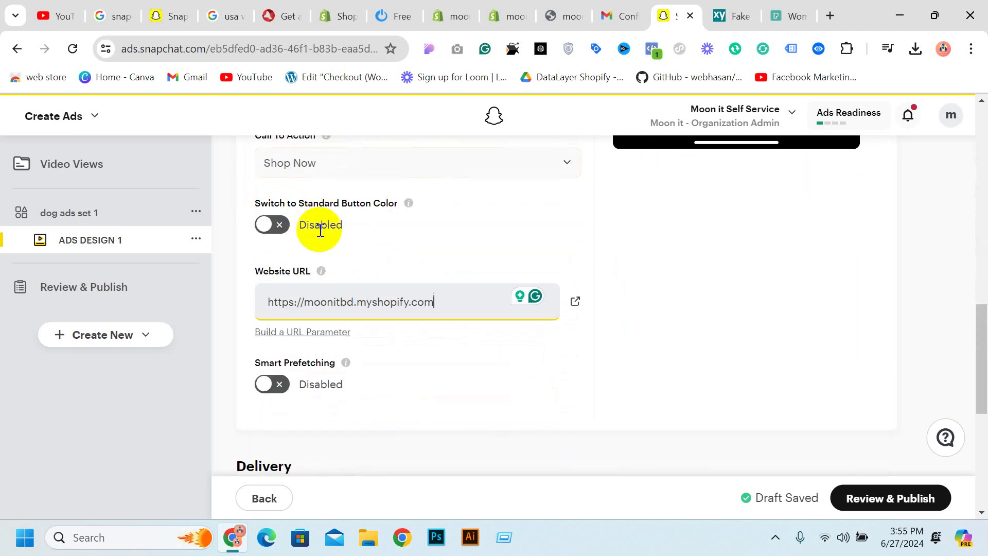
{"action": "scroll", "coordinate": [703, 248], "scroll_direction": "up", "scroll_amount": 2}
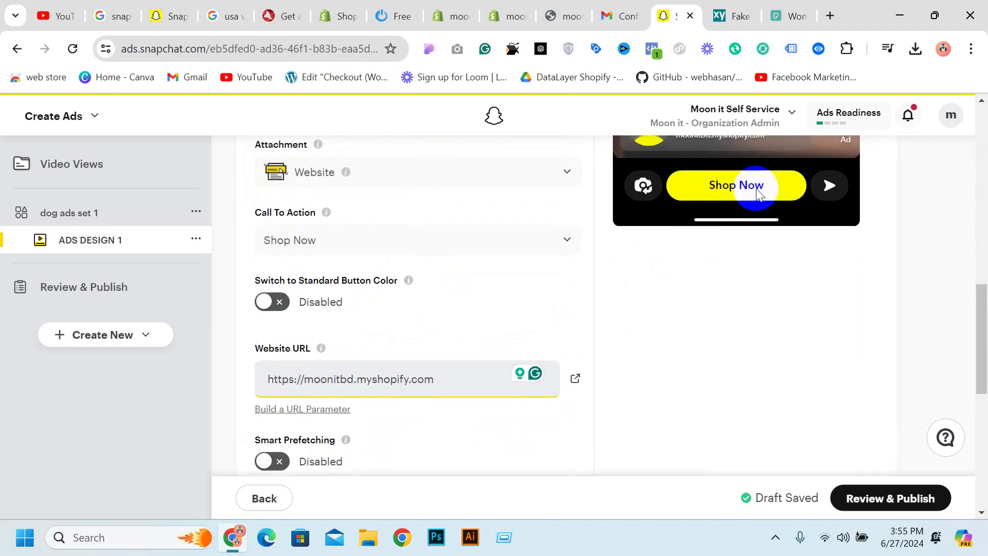
{"action": "left_click", "coordinate": [273, 302]}
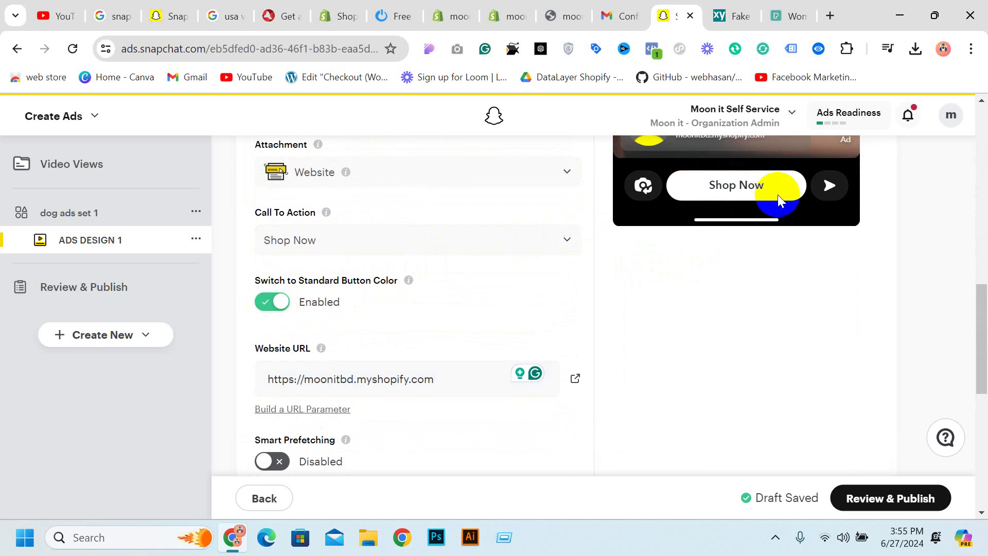
{"action": "left_click", "coordinate": [271, 302]}
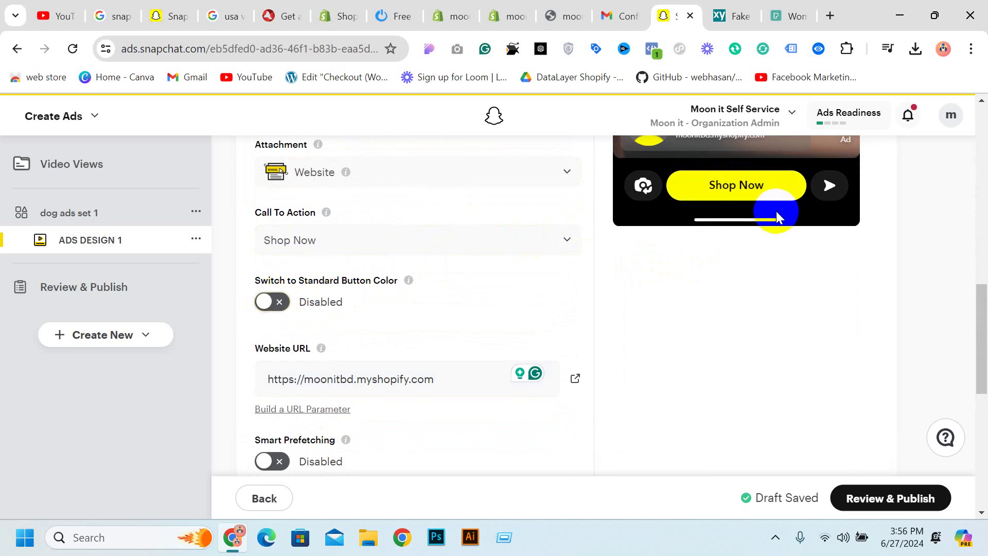
{"action": "scroll", "coordinate": [750, 196], "scroll_direction": "up", "scroll_amount": 4}
{"action": "scroll", "coordinate": [752, 198], "scroll_direction": "up", "scroll_amount": 5}
{"action": "scroll", "coordinate": [761, 202], "scroll_direction": "down", "scroll_amount": 6}
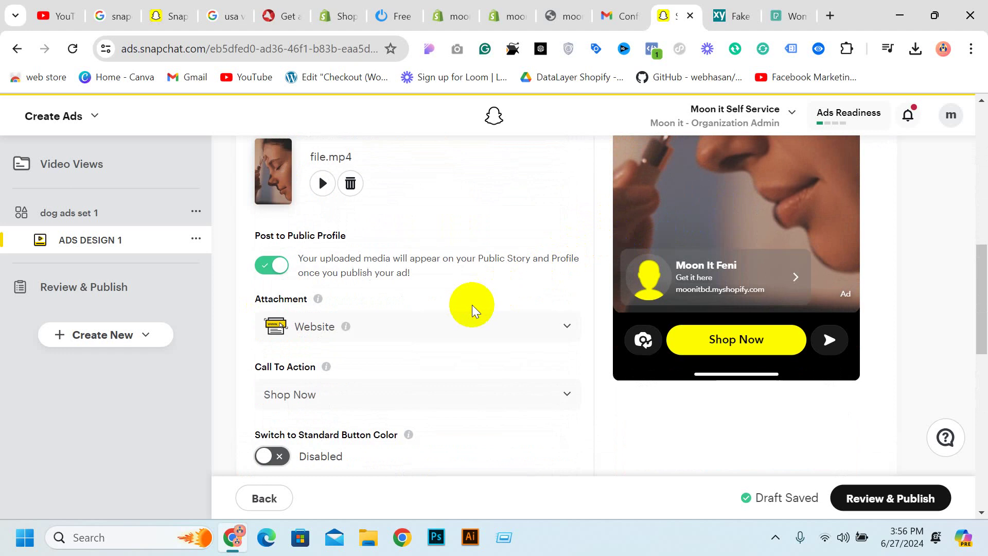
{"action": "scroll", "coordinate": [532, 311], "scroll_direction": "down", "scroll_amount": 11}
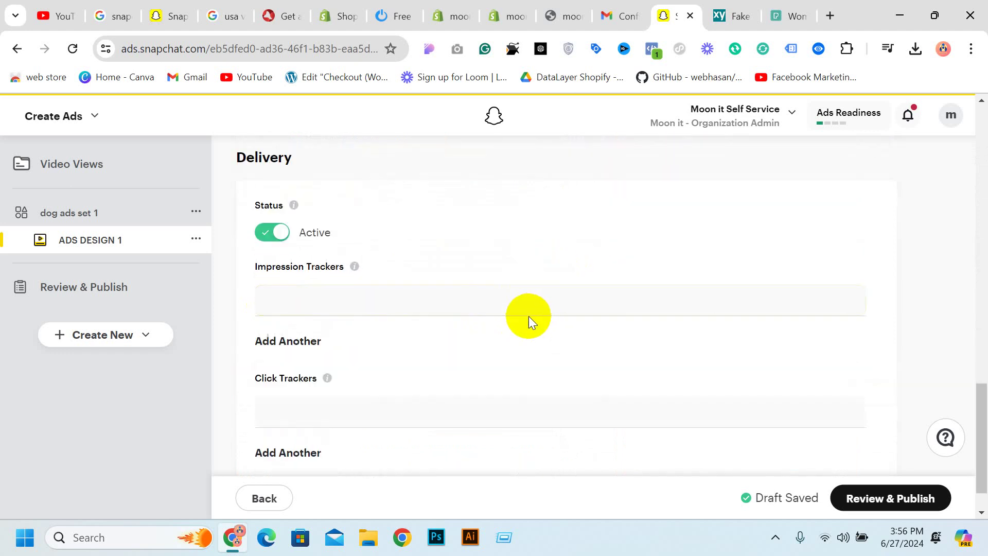
{"action": "scroll", "coordinate": [530, 316], "scroll_direction": "up", "scroll_amount": 5}
{"action": "scroll", "coordinate": [508, 294], "scroll_direction": "up", "scroll_amount": 4}
{"action": "scroll", "coordinate": [391, 288], "scroll_direction": "down", "scroll_amount": 3}
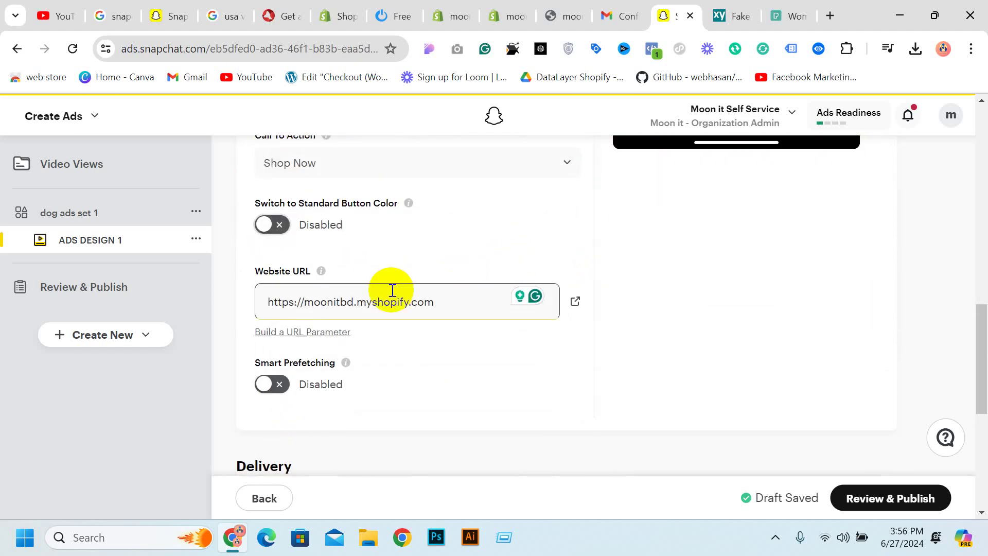
{"action": "scroll", "coordinate": [421, 389], "scroll_direction": "up", "scroll_amount": 5}
{"action": "scroll", "coordinate": [421, 389], "scroll_direction": "down", "scroll_amount": 4}
{"action": "left_click", "coordinate": [405, 298]}
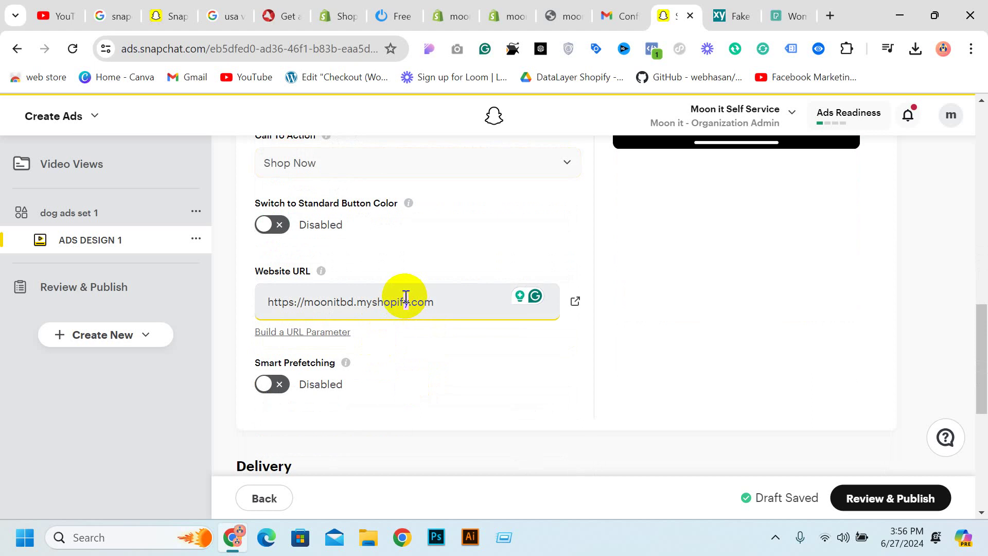
{"action": "scroll", "coordinate": [313, 310], "scroll_direction": "up", "scroll_amount": 3}
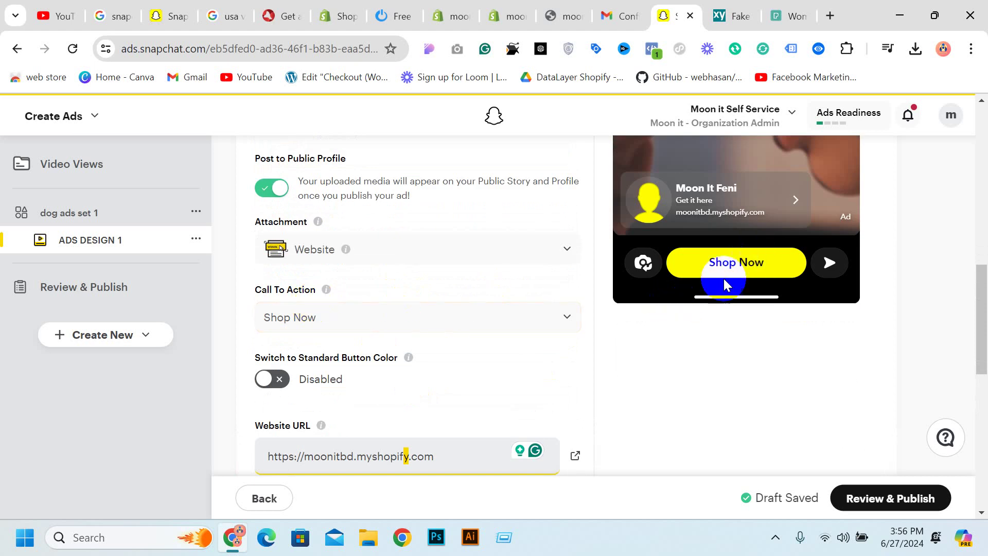
{"action": "scroll", "coordinate": [481, 321], "scroll_direction": "down", "scroll_amount": 3}
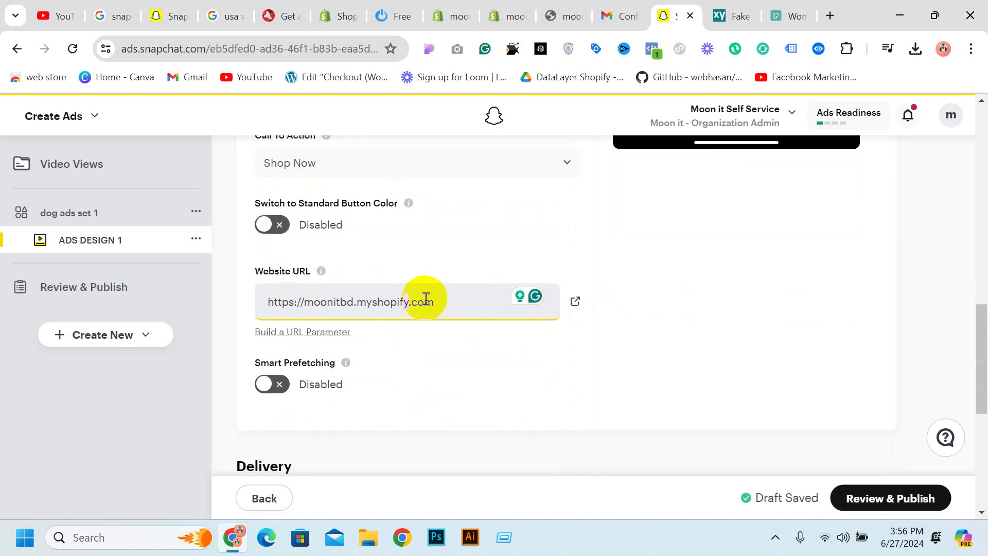
{"action": "scroll", "coordinate": [446, 308], "scroll_direction": "down", "scroll_amount": 3}
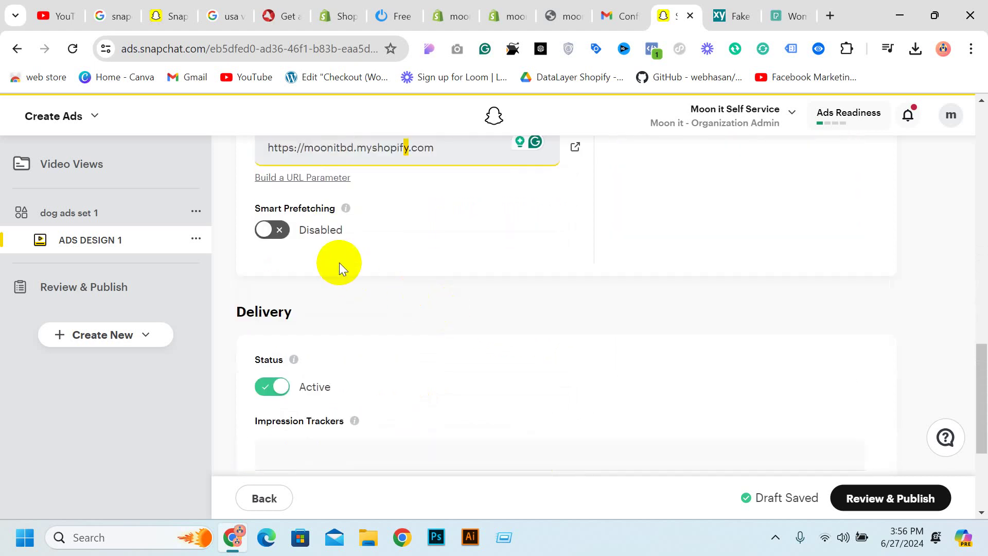
{"action": "scroll", "coordinate": [322, 249], "scroll_direction": "down", "scroll_amount": 3}
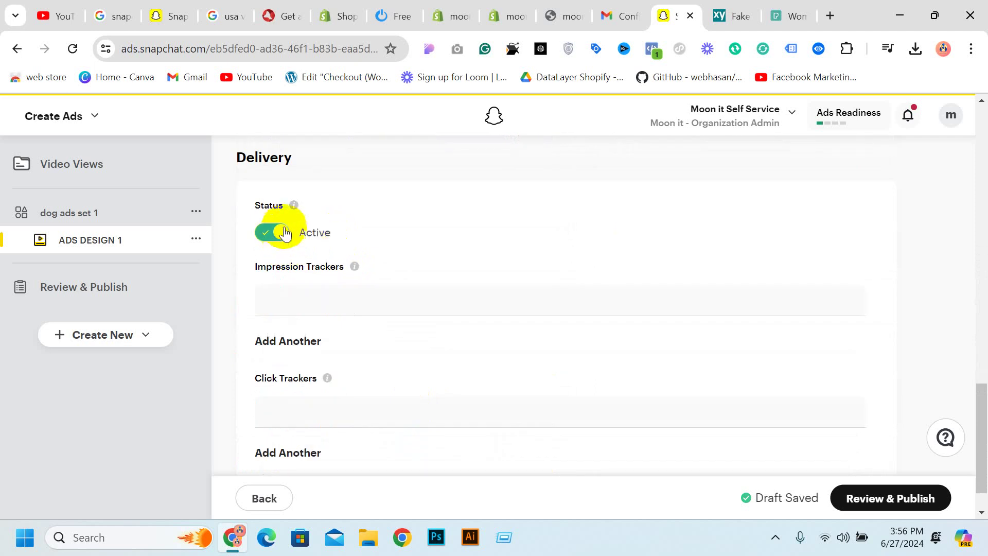
{"action": "scroll", "coordinate": [318, 278], "scroll_direction": "down", "scroll_amount": 1}
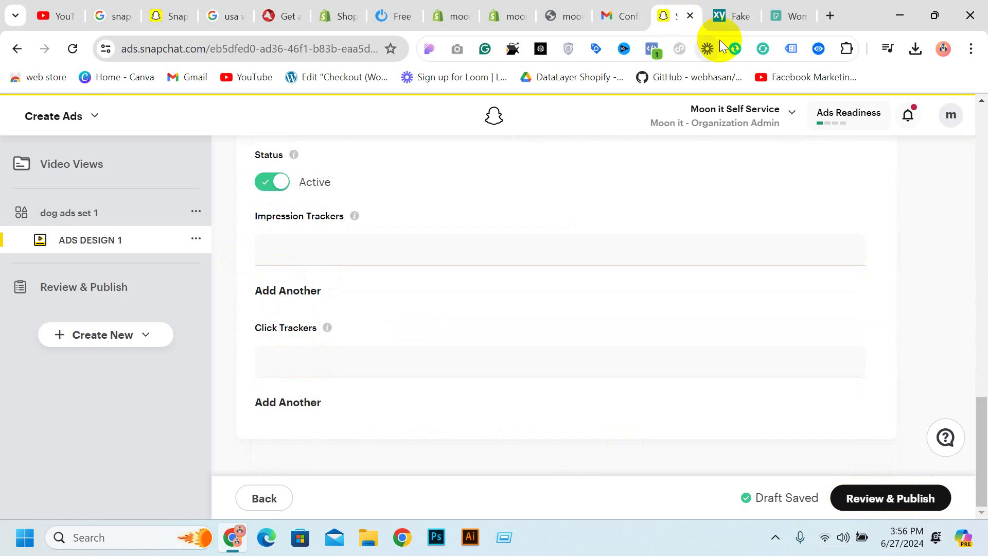
{"action": "scroll", "coordinate": [731, 286], "scroll_direction": "up", "scroll_amount": 20}
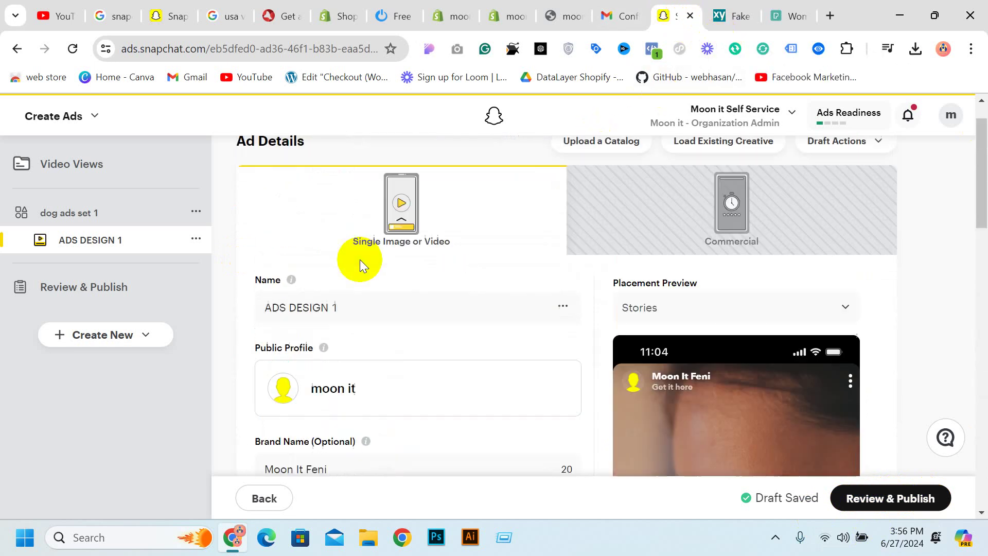
{"action": "scroll", "coordinate": [360, 259], "scroll_direction": "up", "scroll_amount": 1}
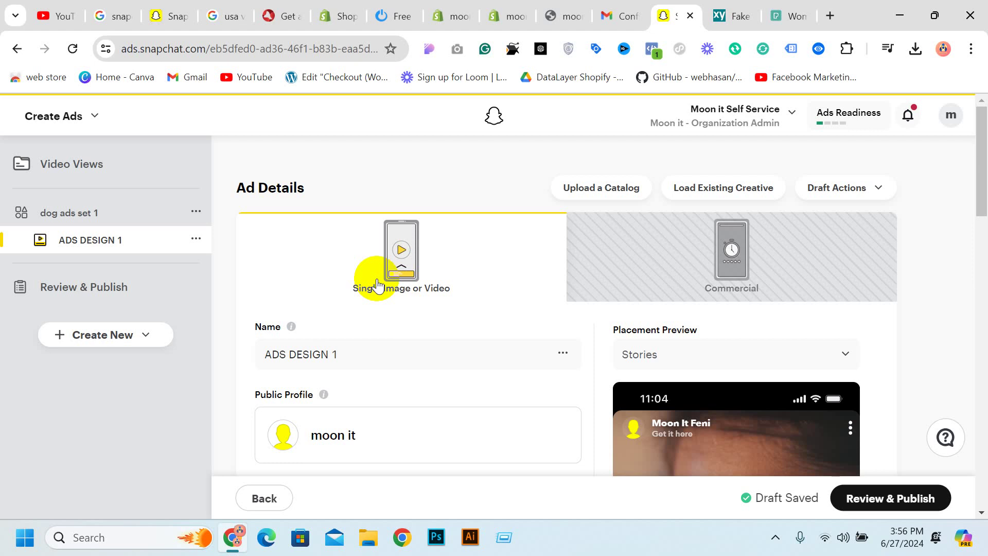
{"action": "left_click", "coordinate": [94, 111]}
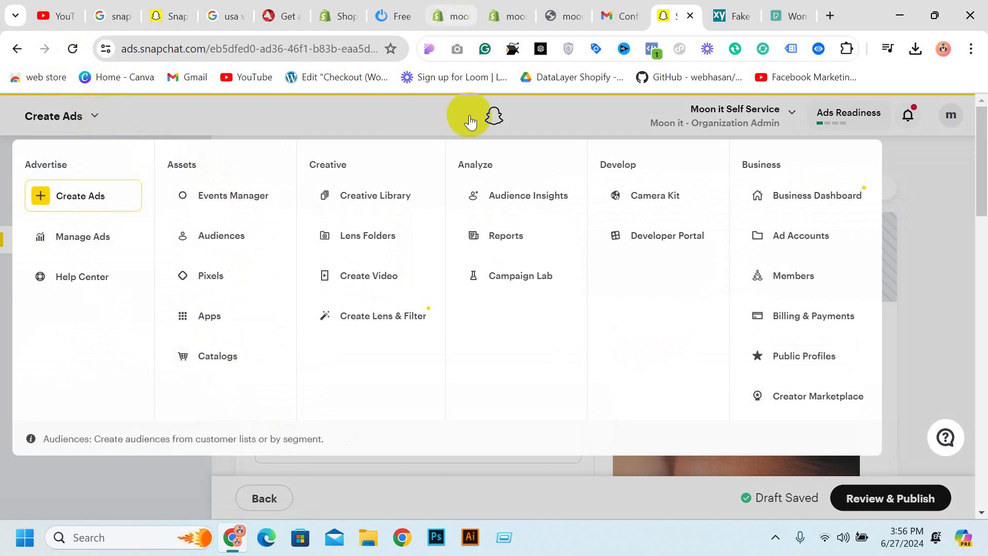
{"action": "left_click", "coordinate": [928, 276]}
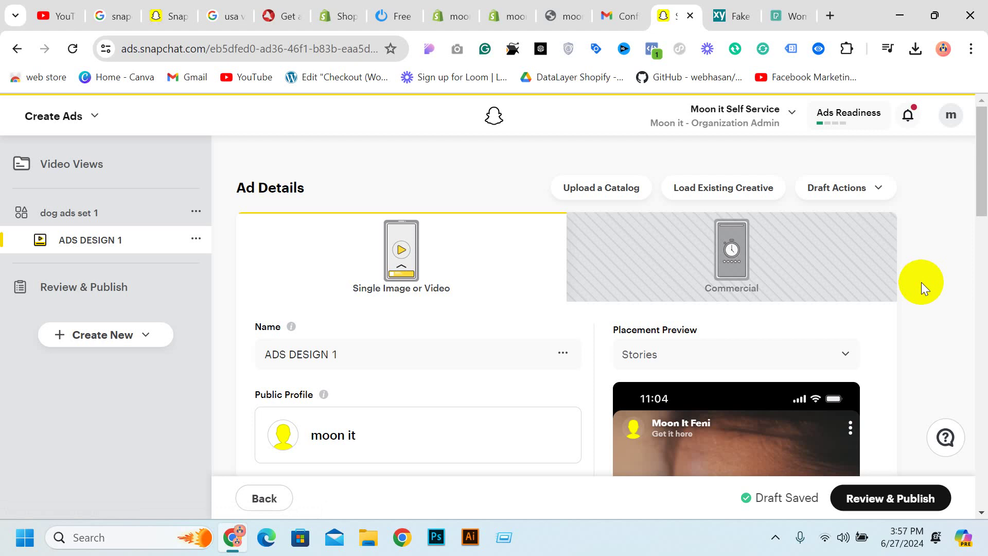
{"action": "scroll", "coordinate": [740, 349], "scroll_direction": "down", "scroll_amount": 10}
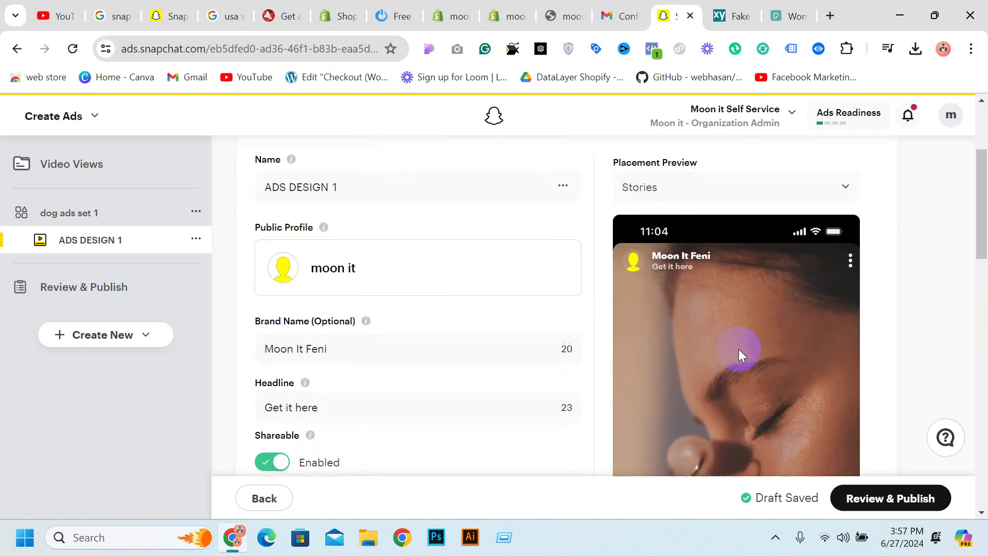
{"action": "scroll", "coordinate": [441, 249], "scroll_direction": "down", "scroll_amount": 3}
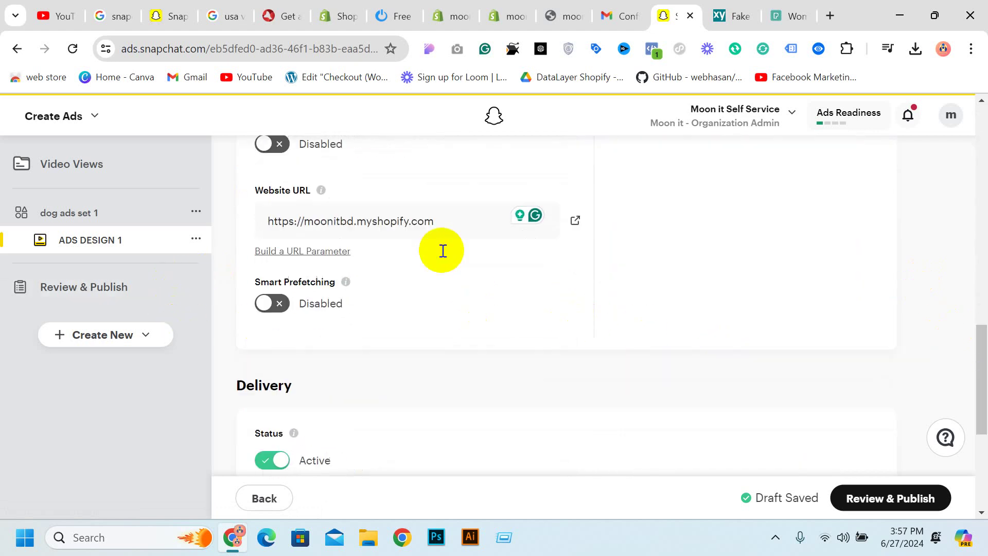
{"action": "scroll", "coordinate": [208, 269], "scroll_direction": "up", "scroll_amount": 12}
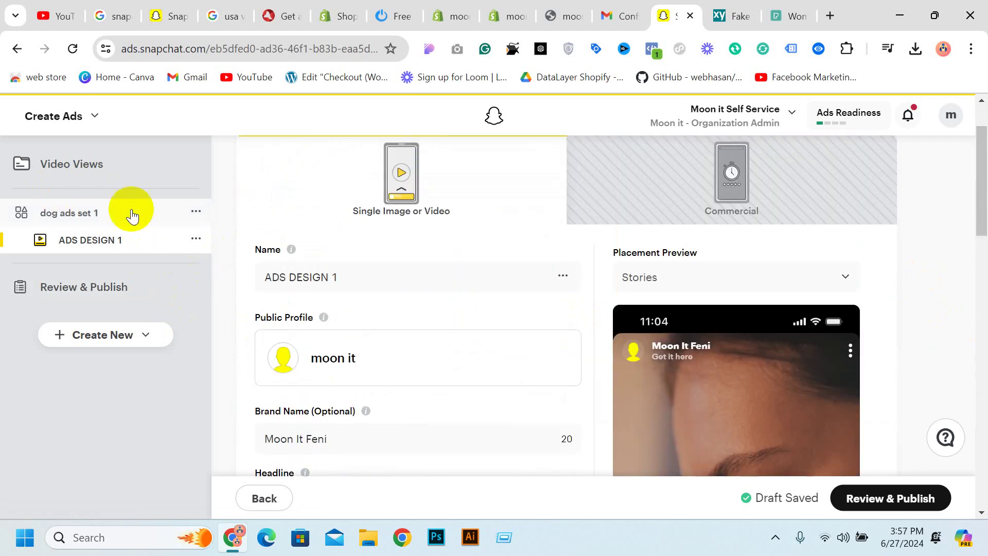